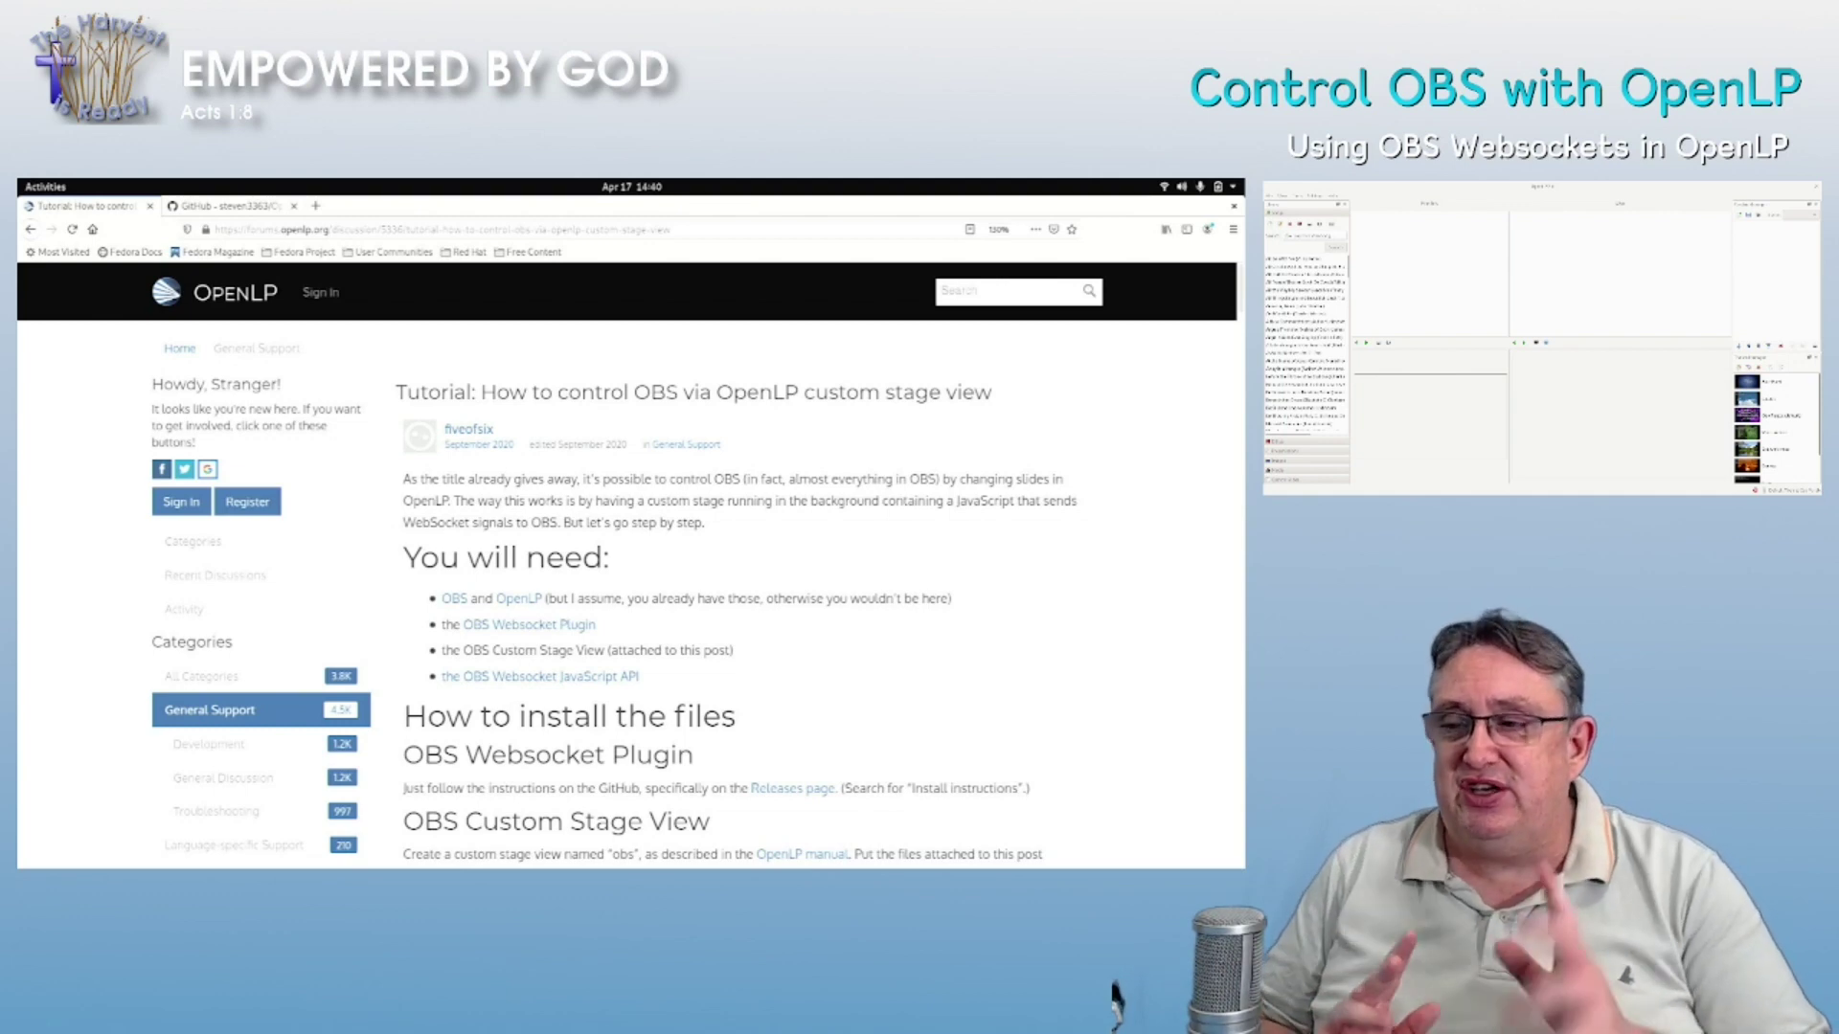
- Review the OpenLP forum tutorial on controlling OBS and the OpenLP-Custom-Stage-Views GitHub repository
click(573, 826)
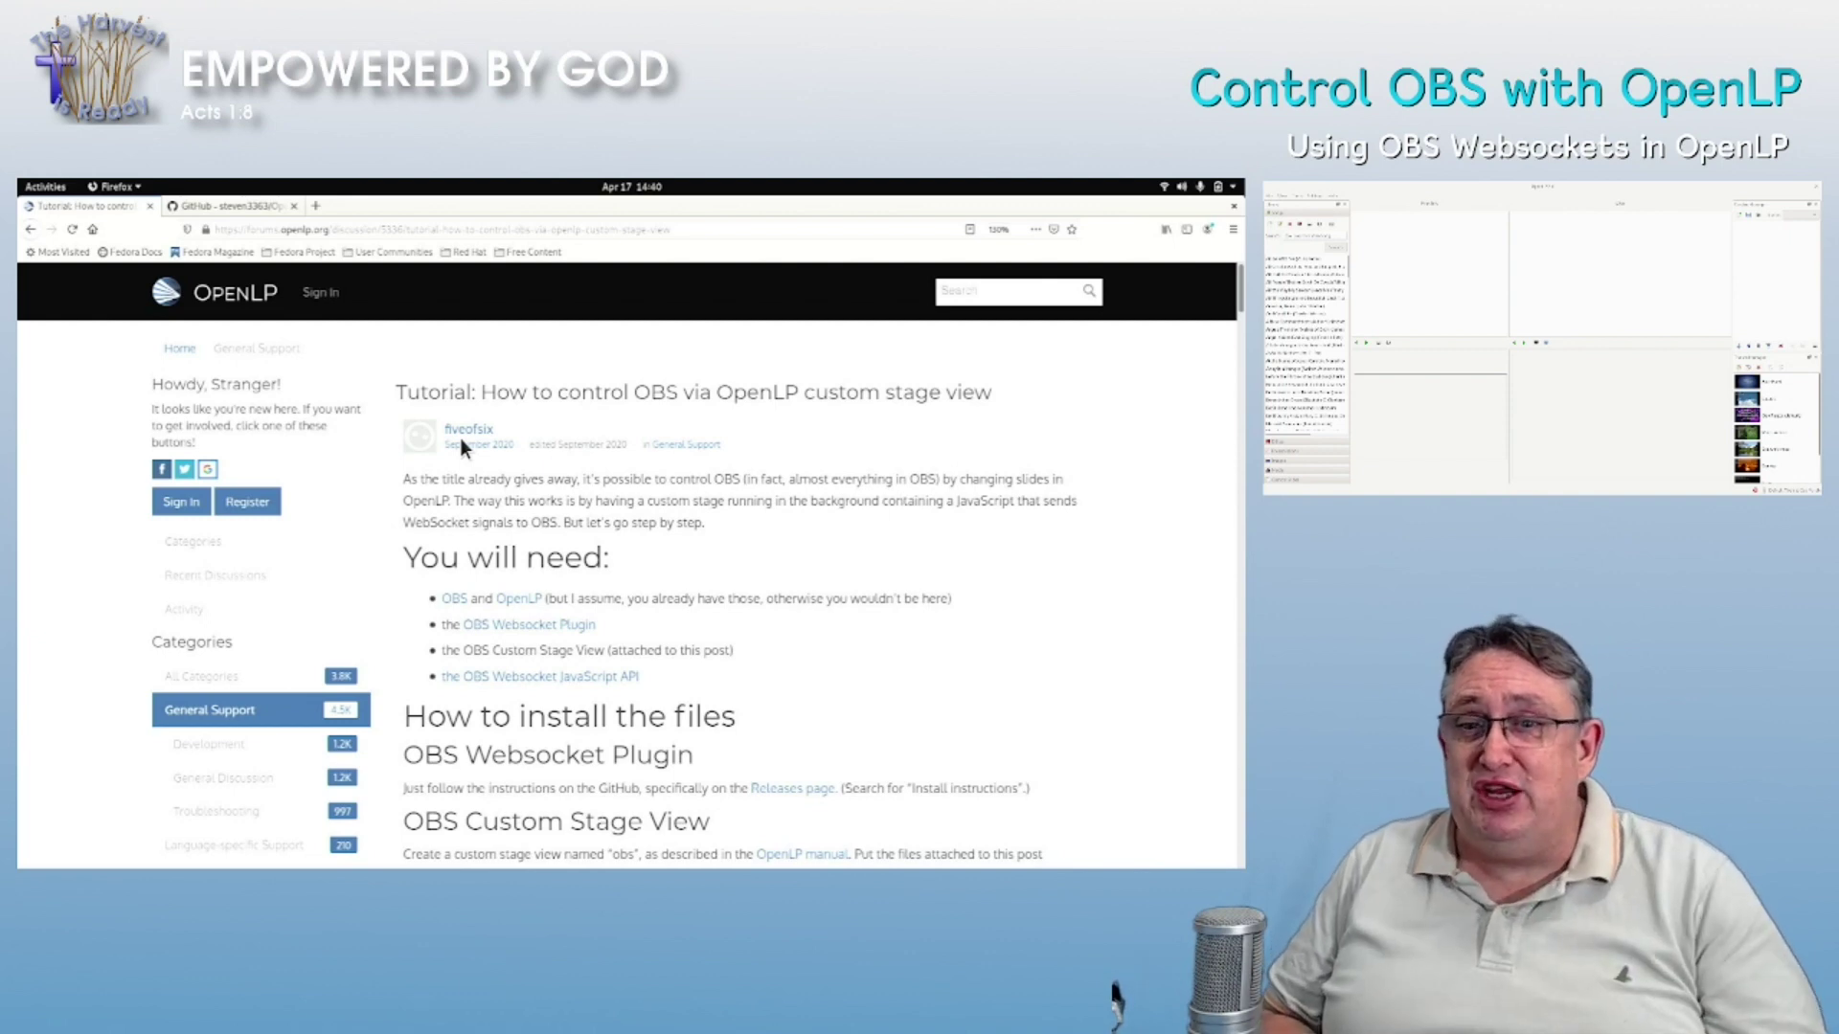
click(255, 201)
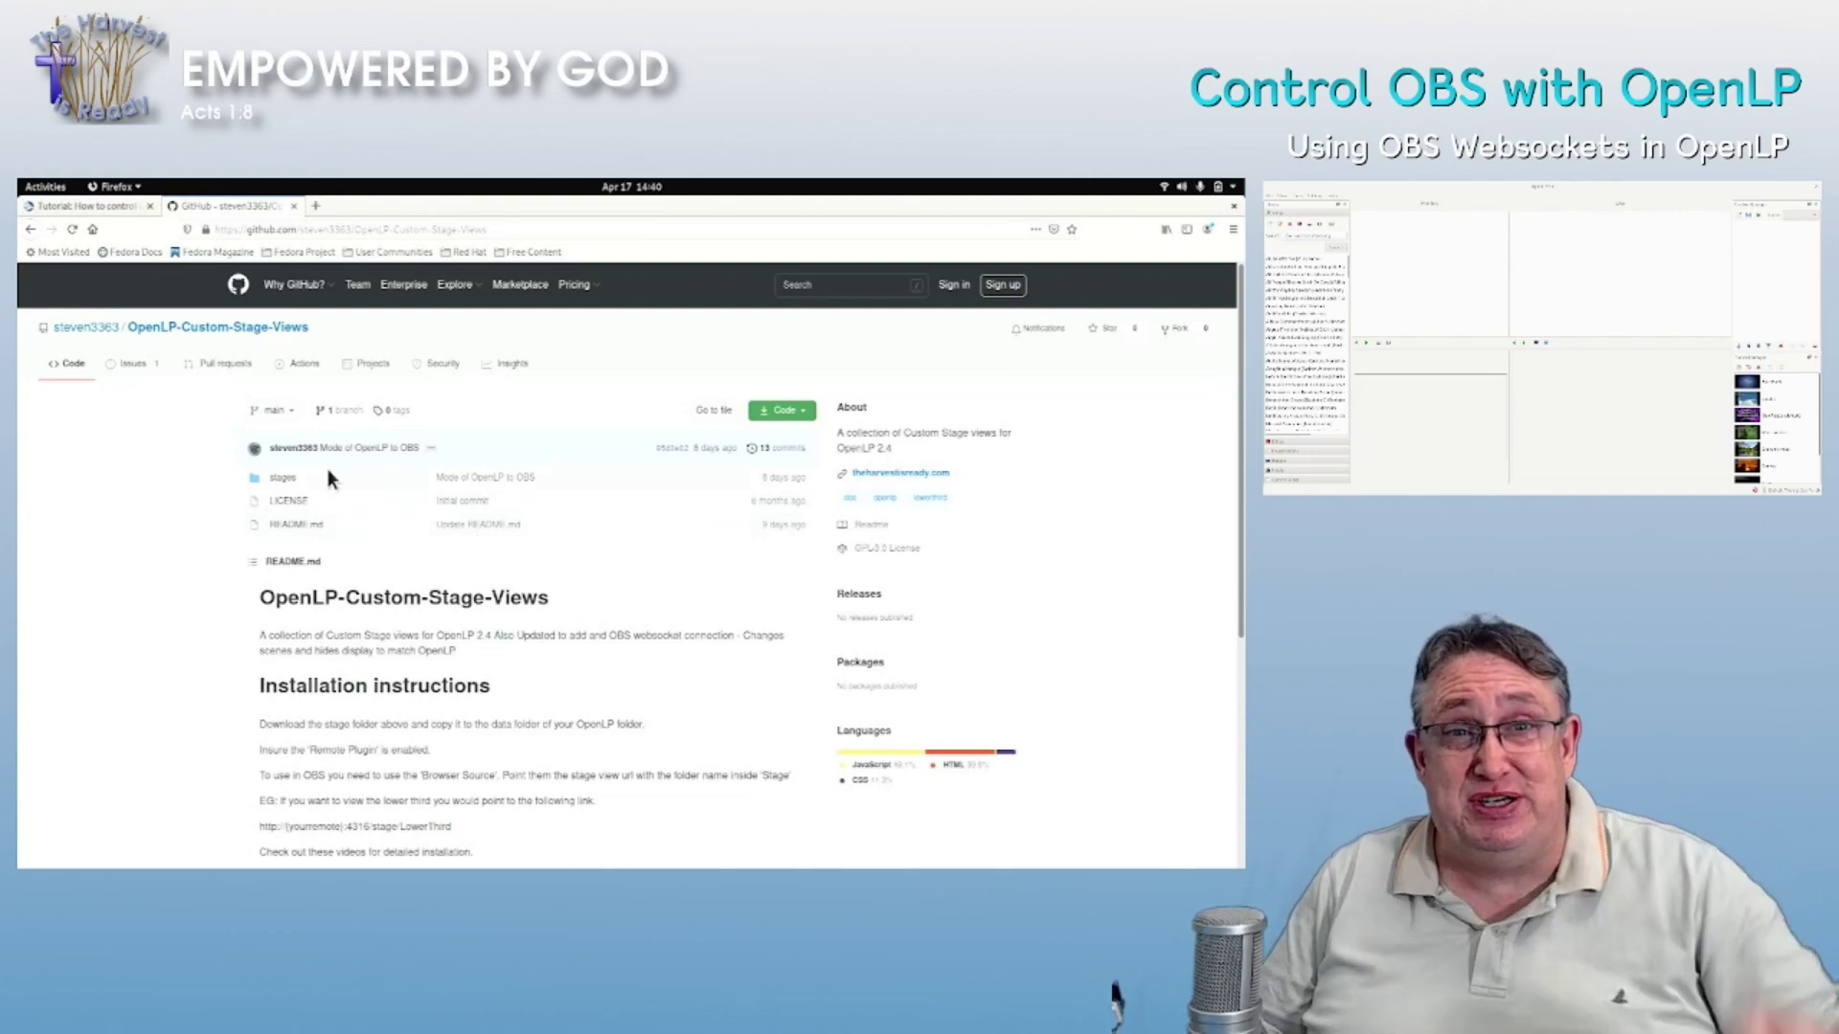
click(54, 205)
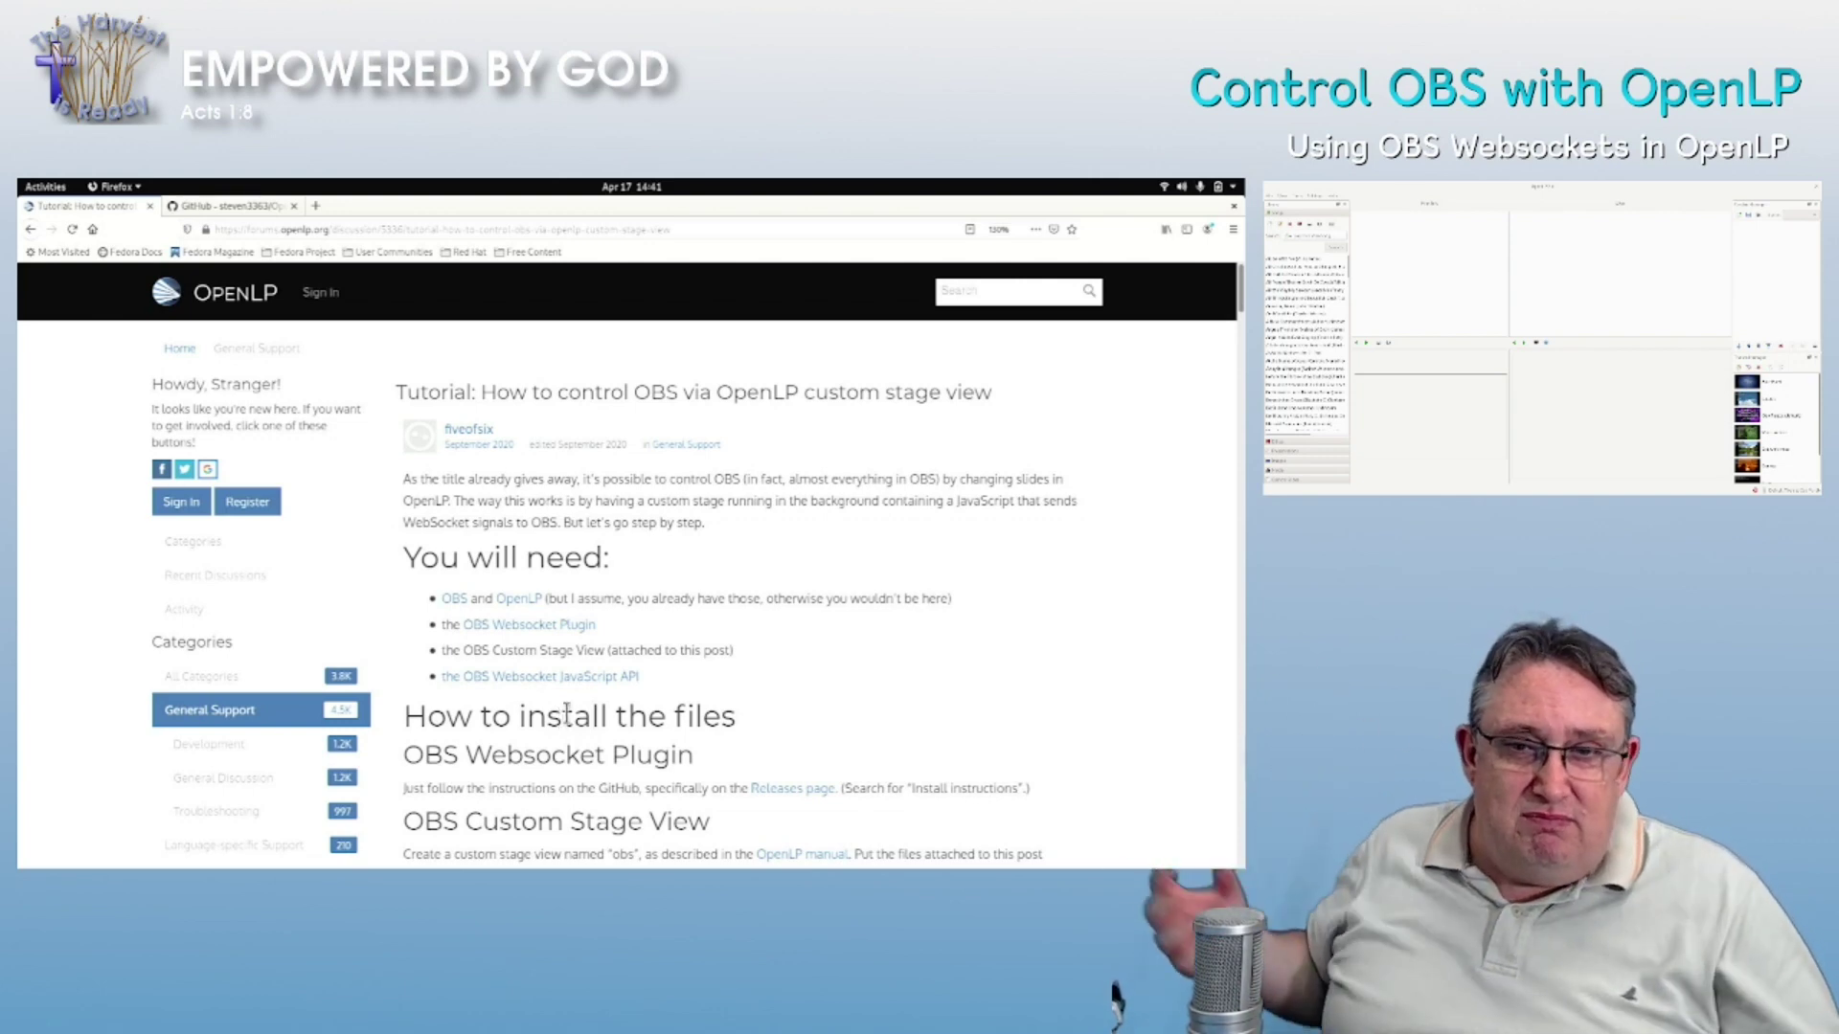
click(269, 206)
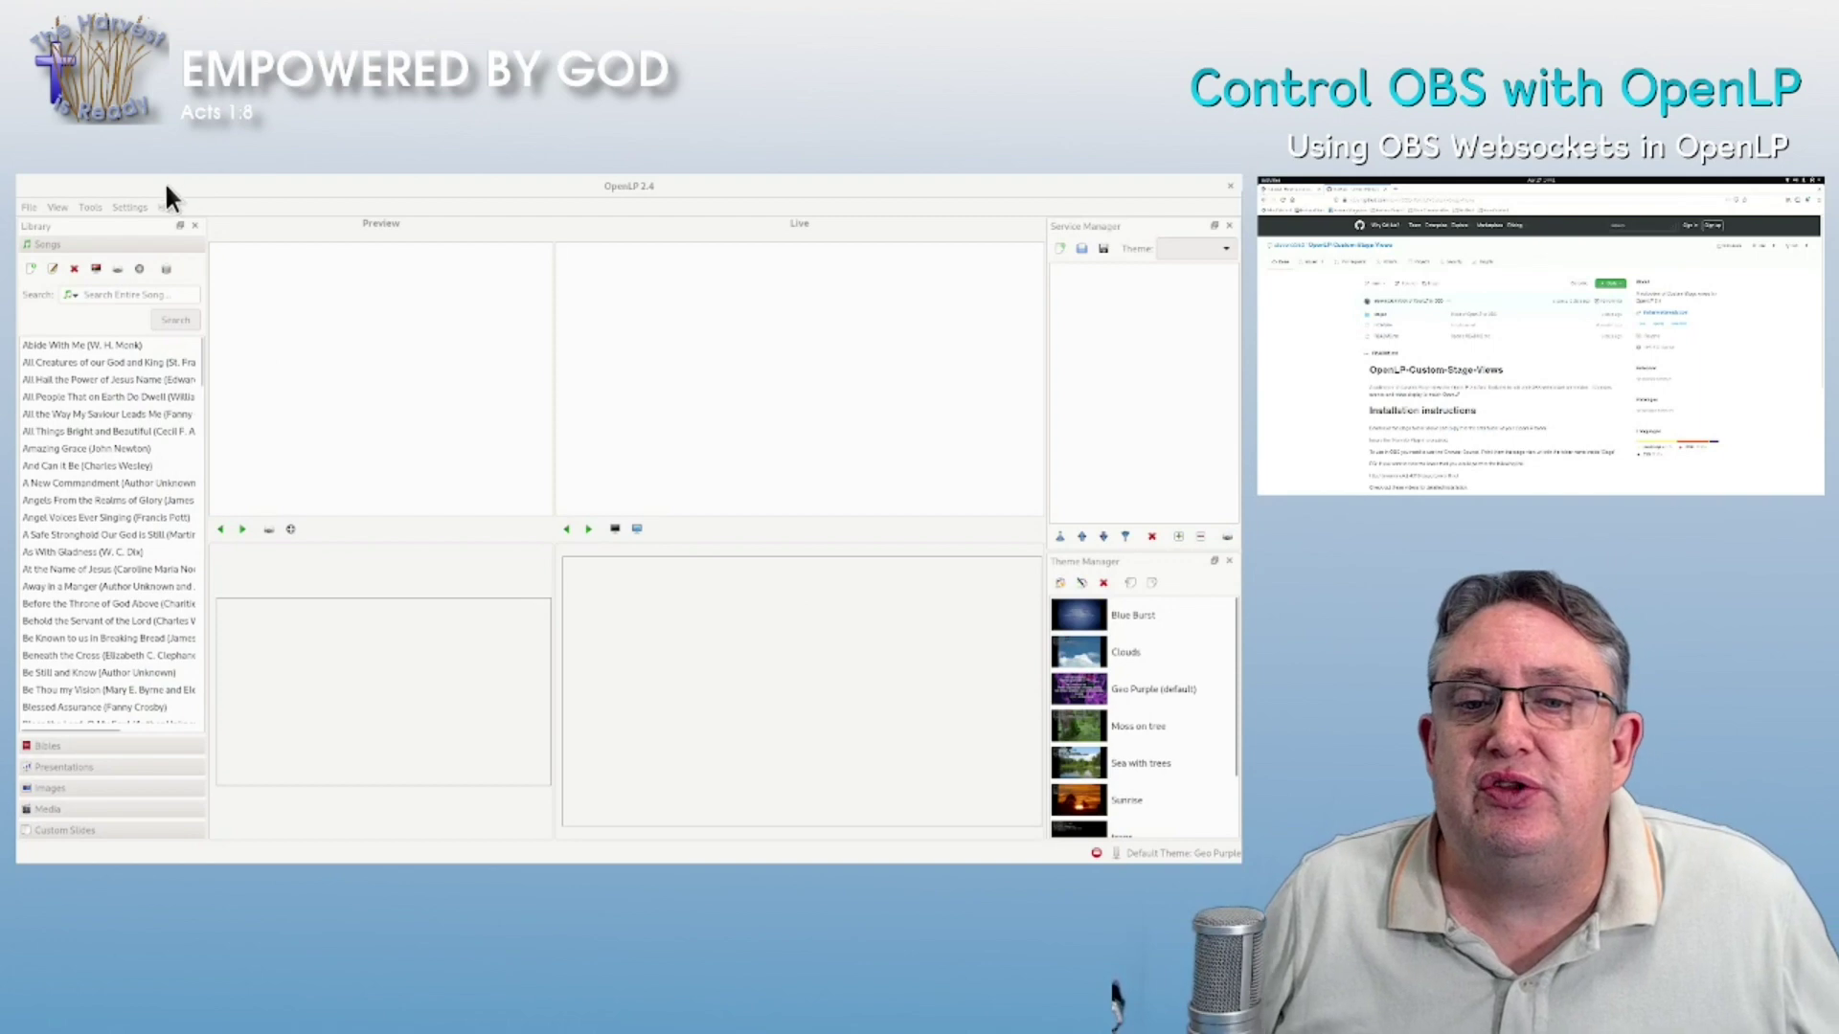
- Open the OpenLP data folder from OpenLP and go into its stages folder
click(93, 206)
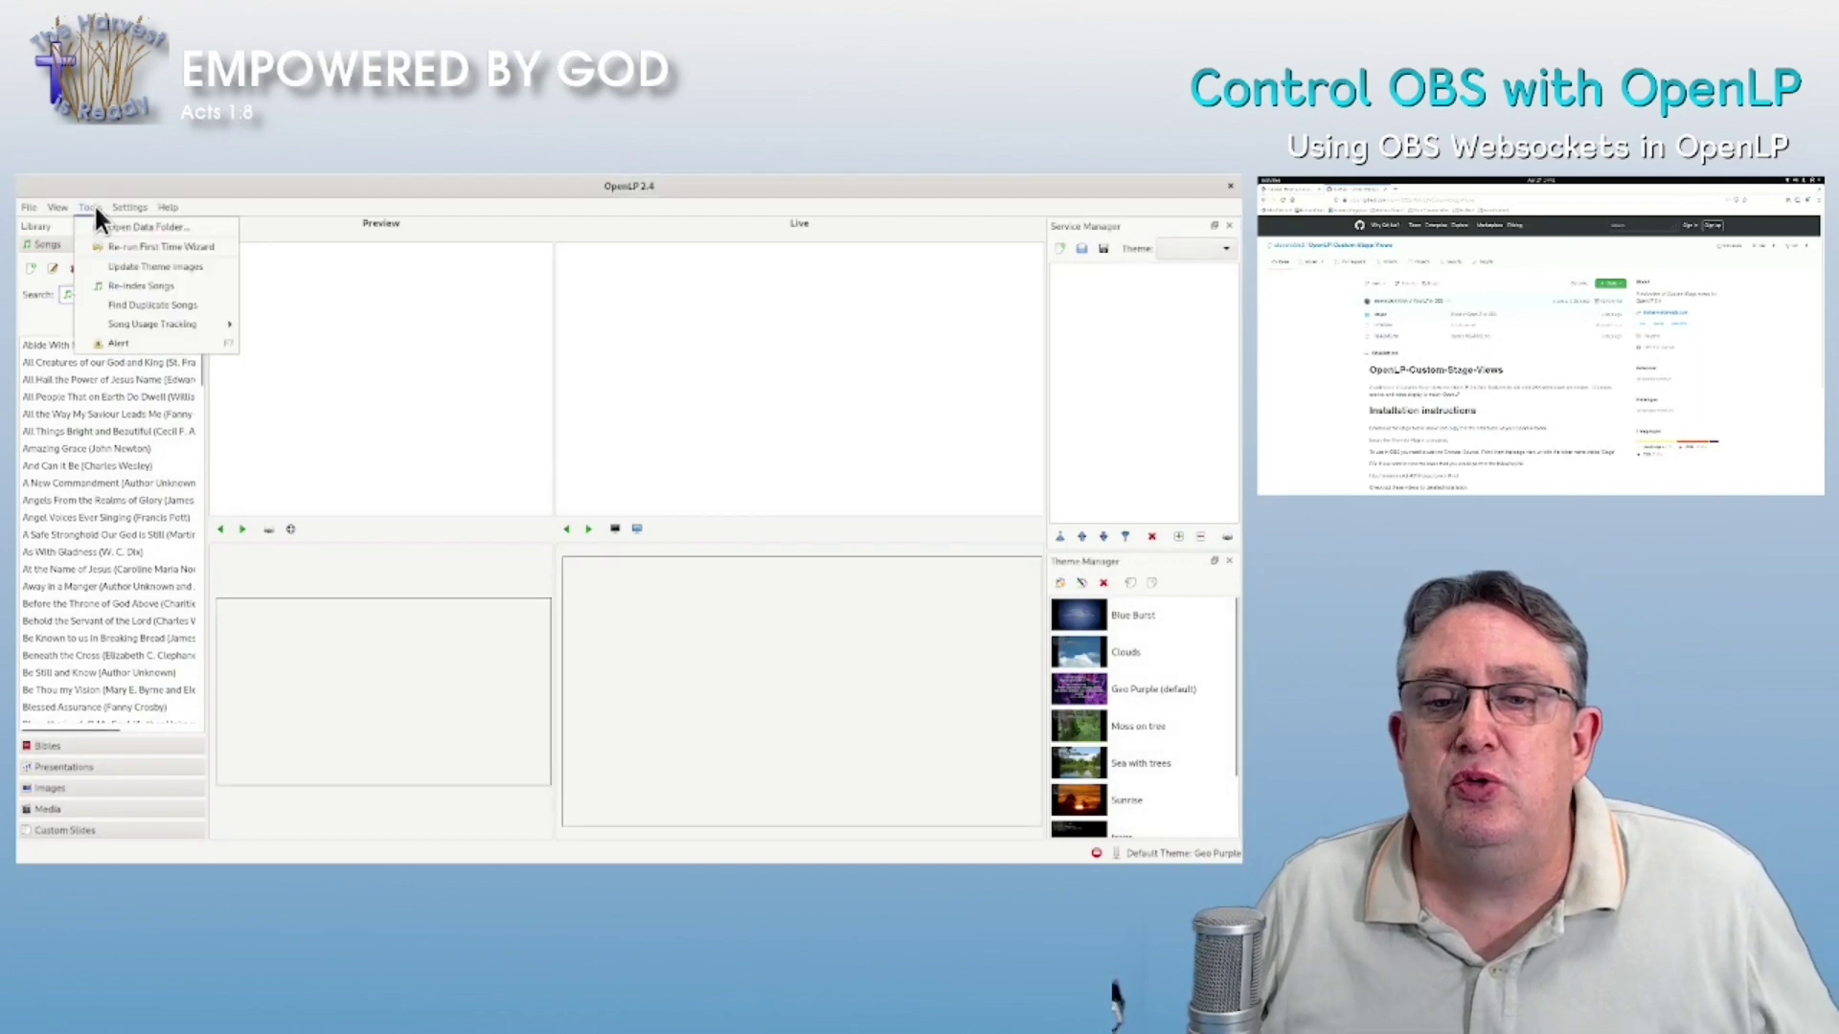
click(129, 227)
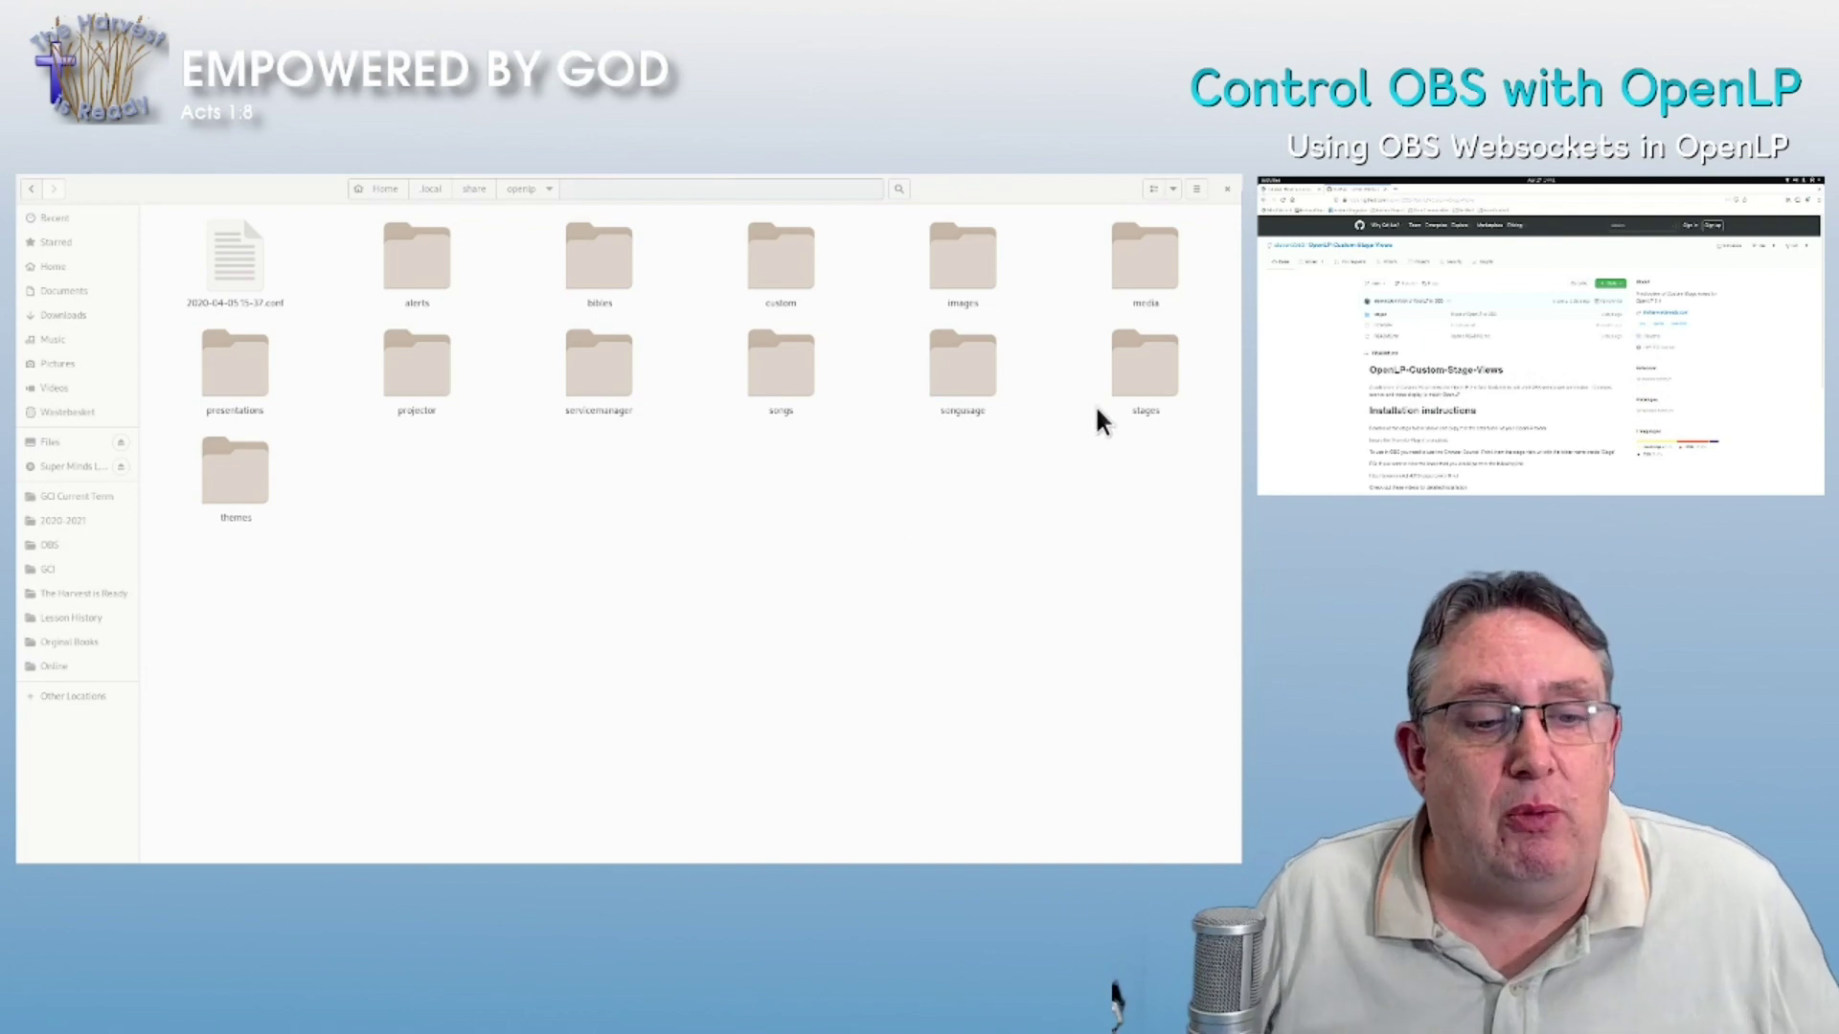
click(1136, 389)
double_click(1136, 389)
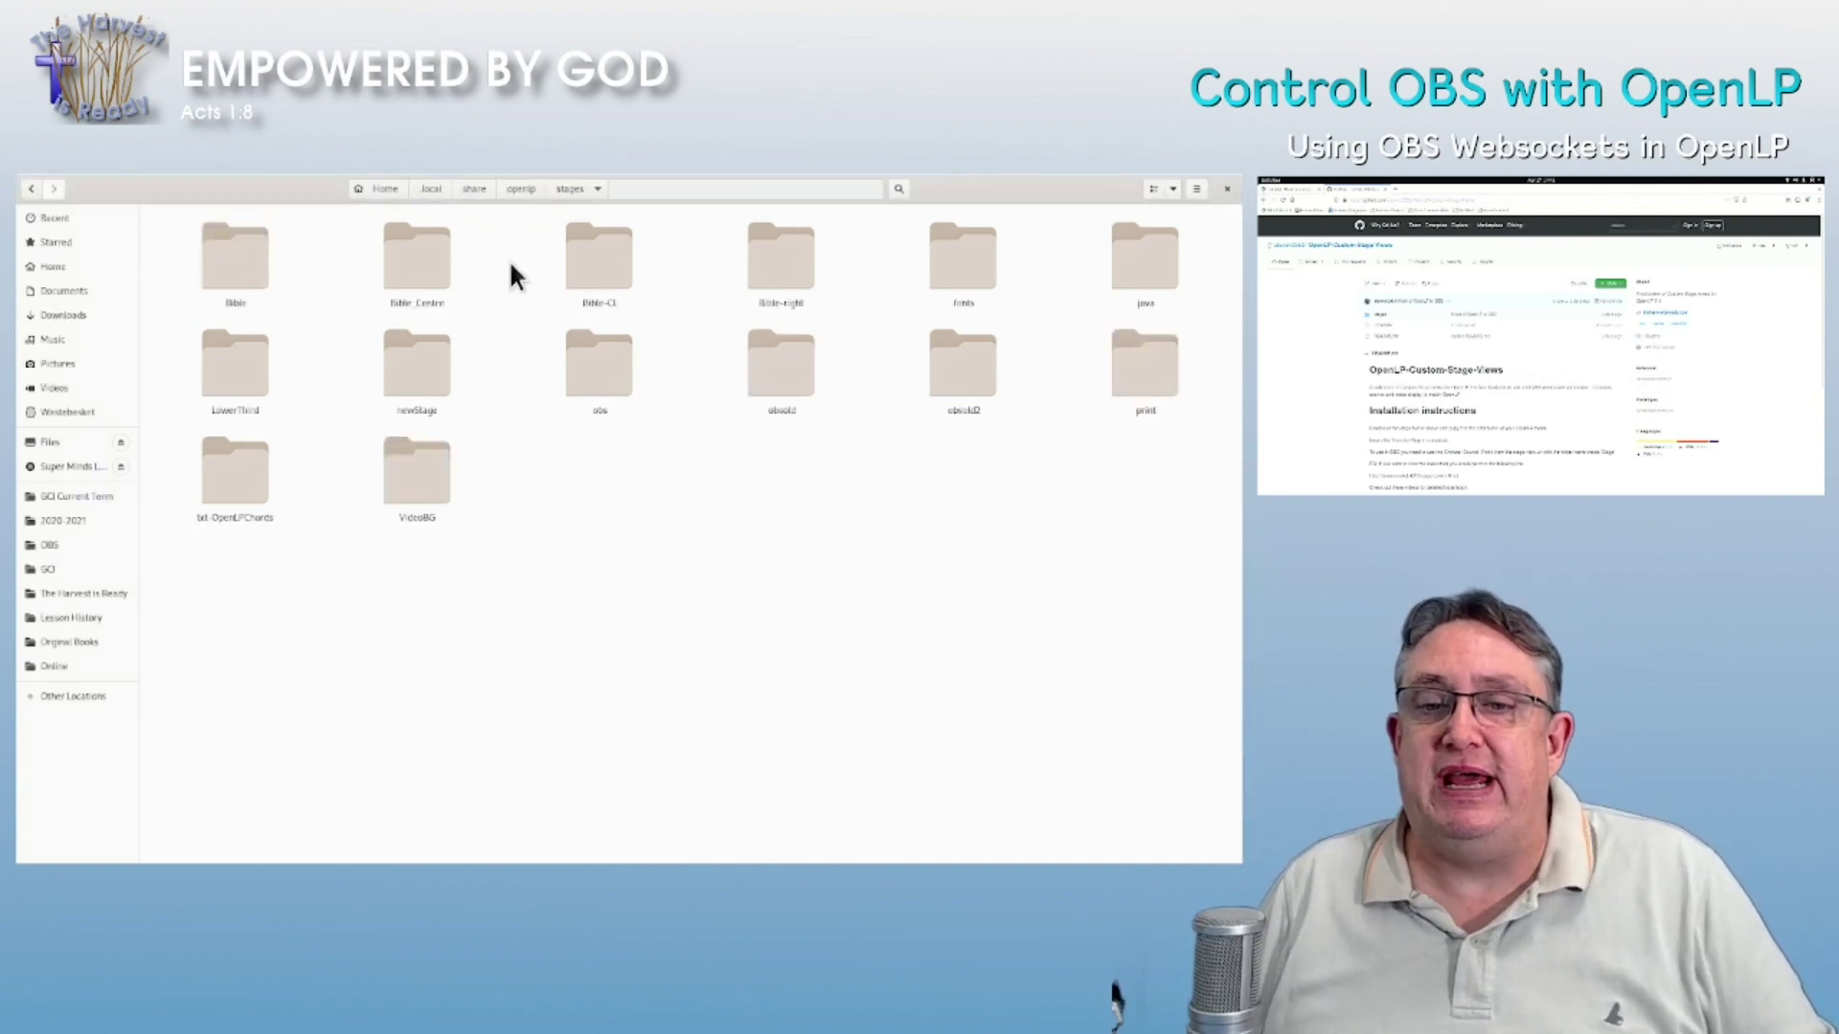
- Look inside the Bible stage view folder and the obs stage view folder
double_click(241, 278)
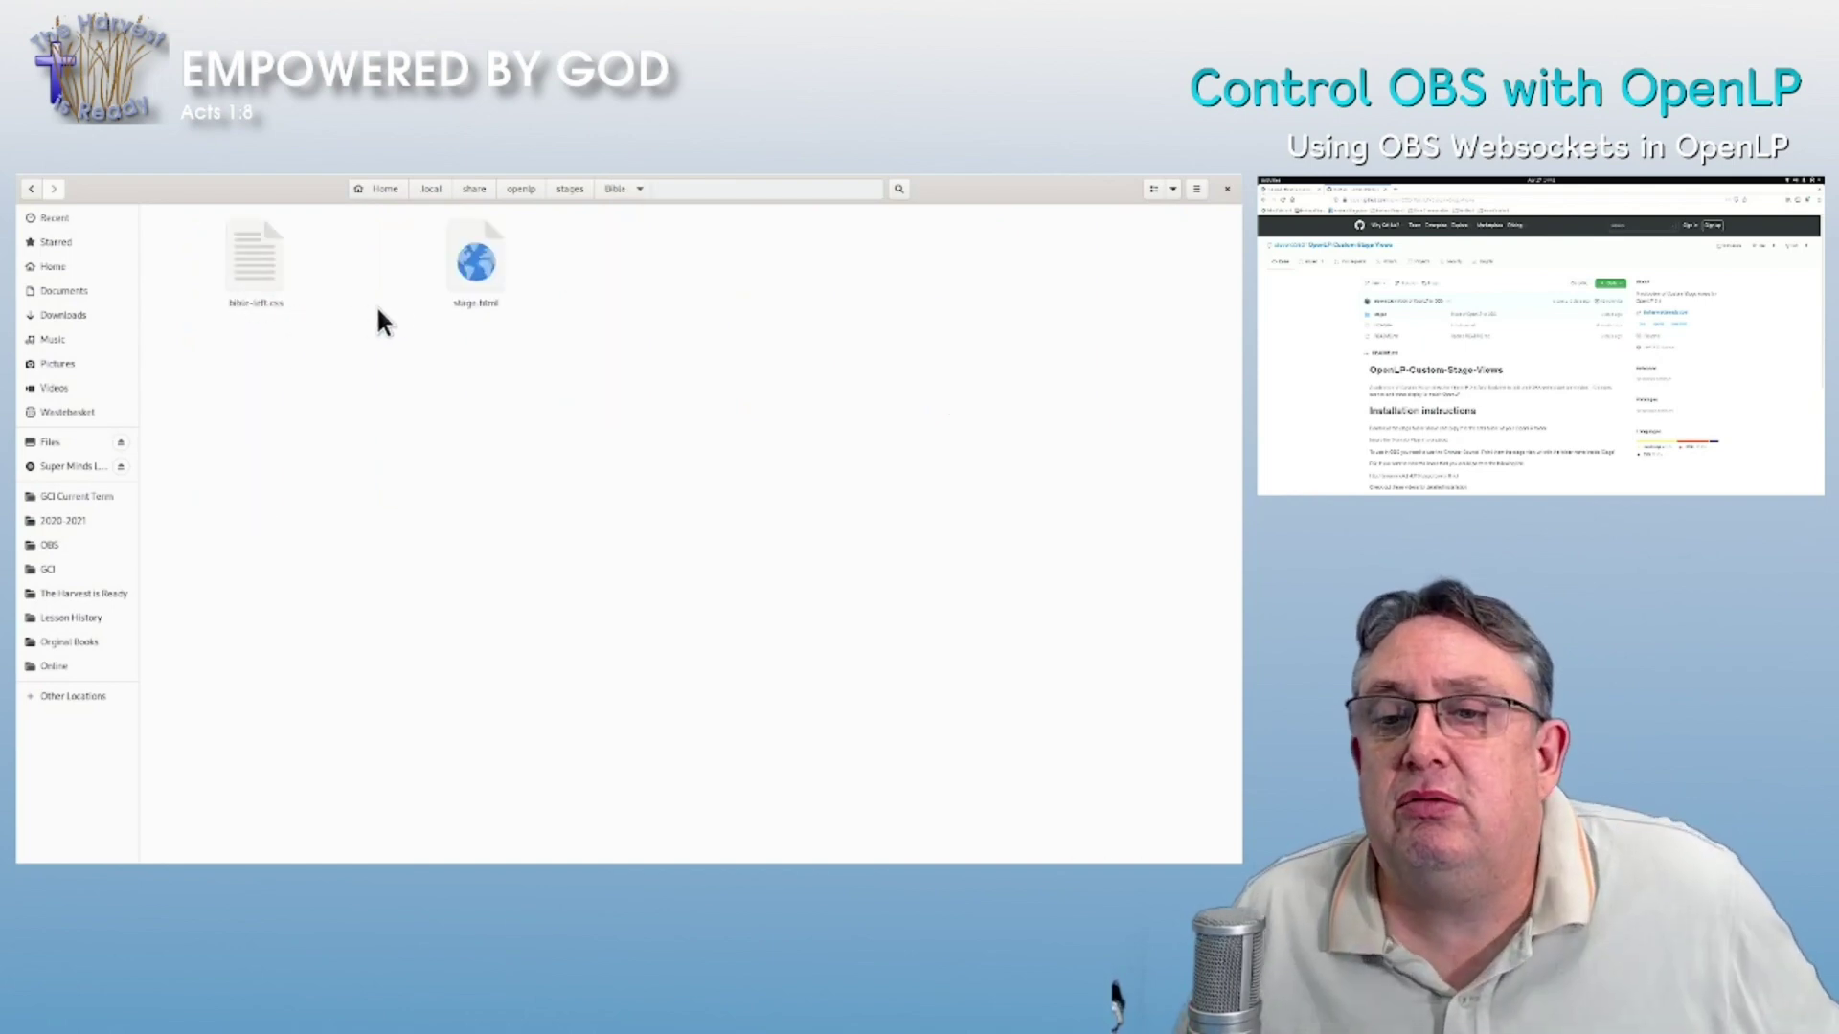
click(575, 194)
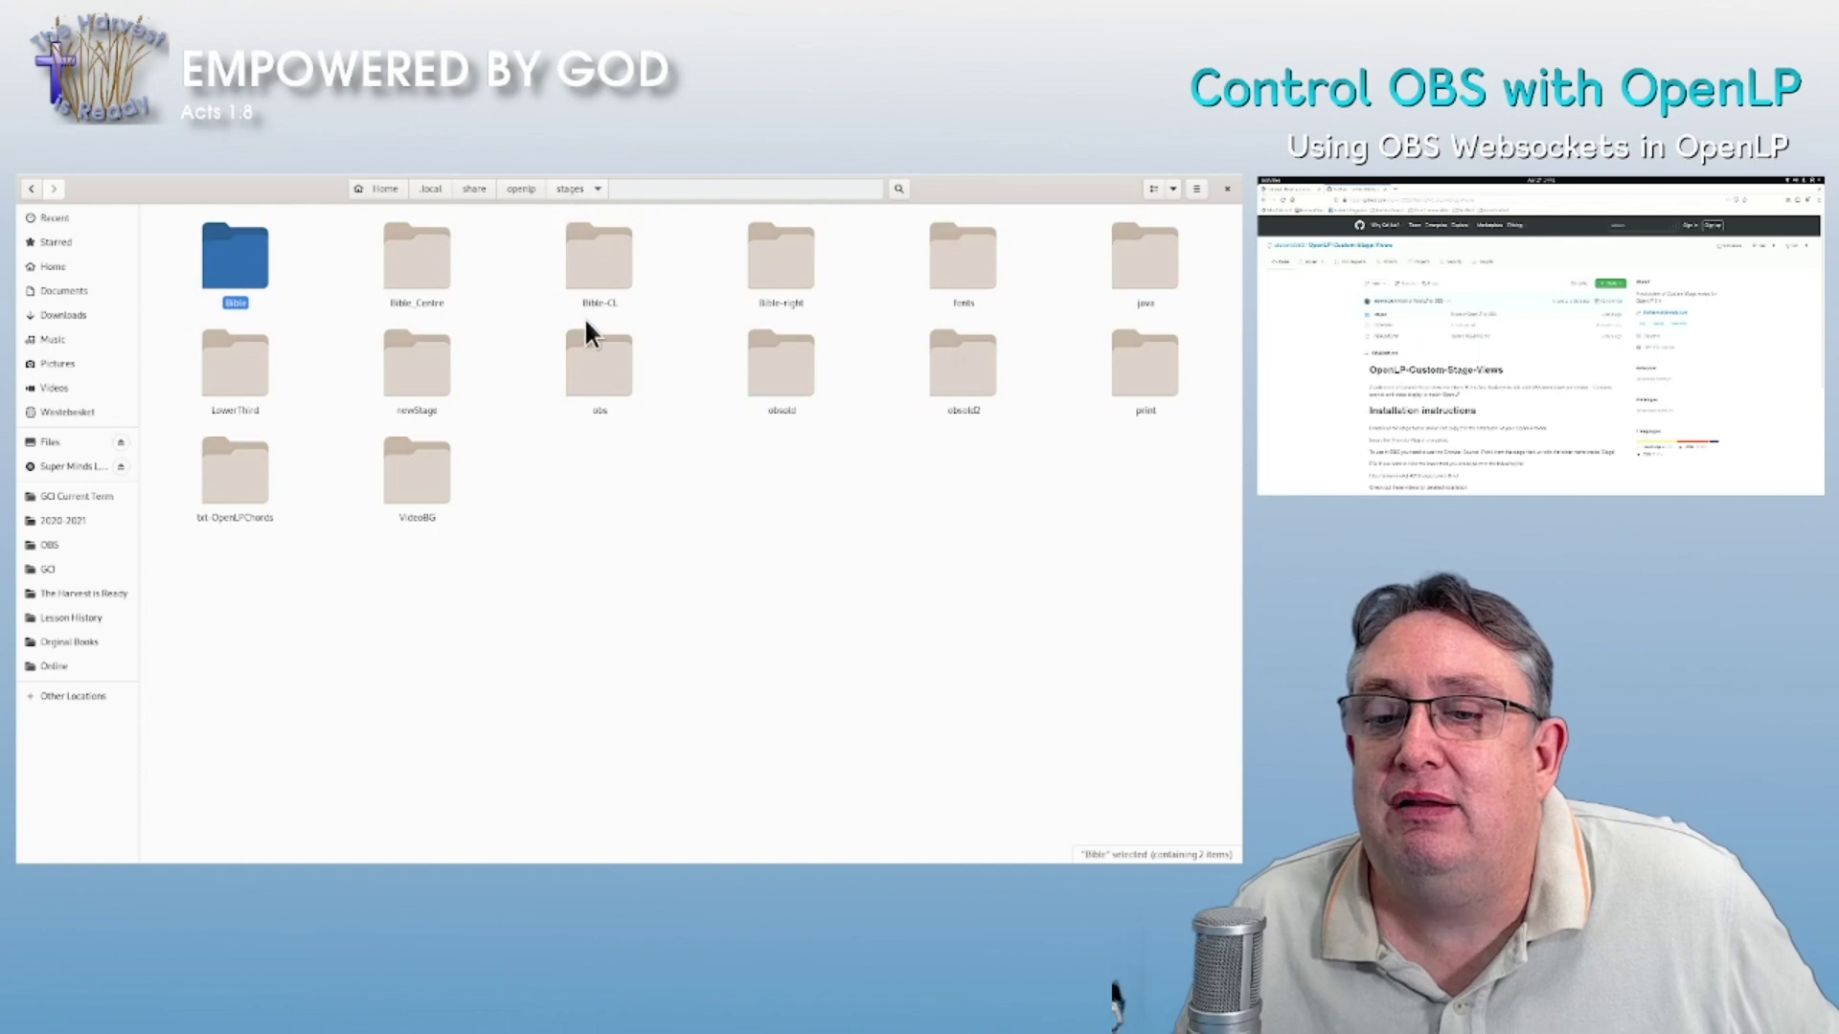
double_click(611, 389)
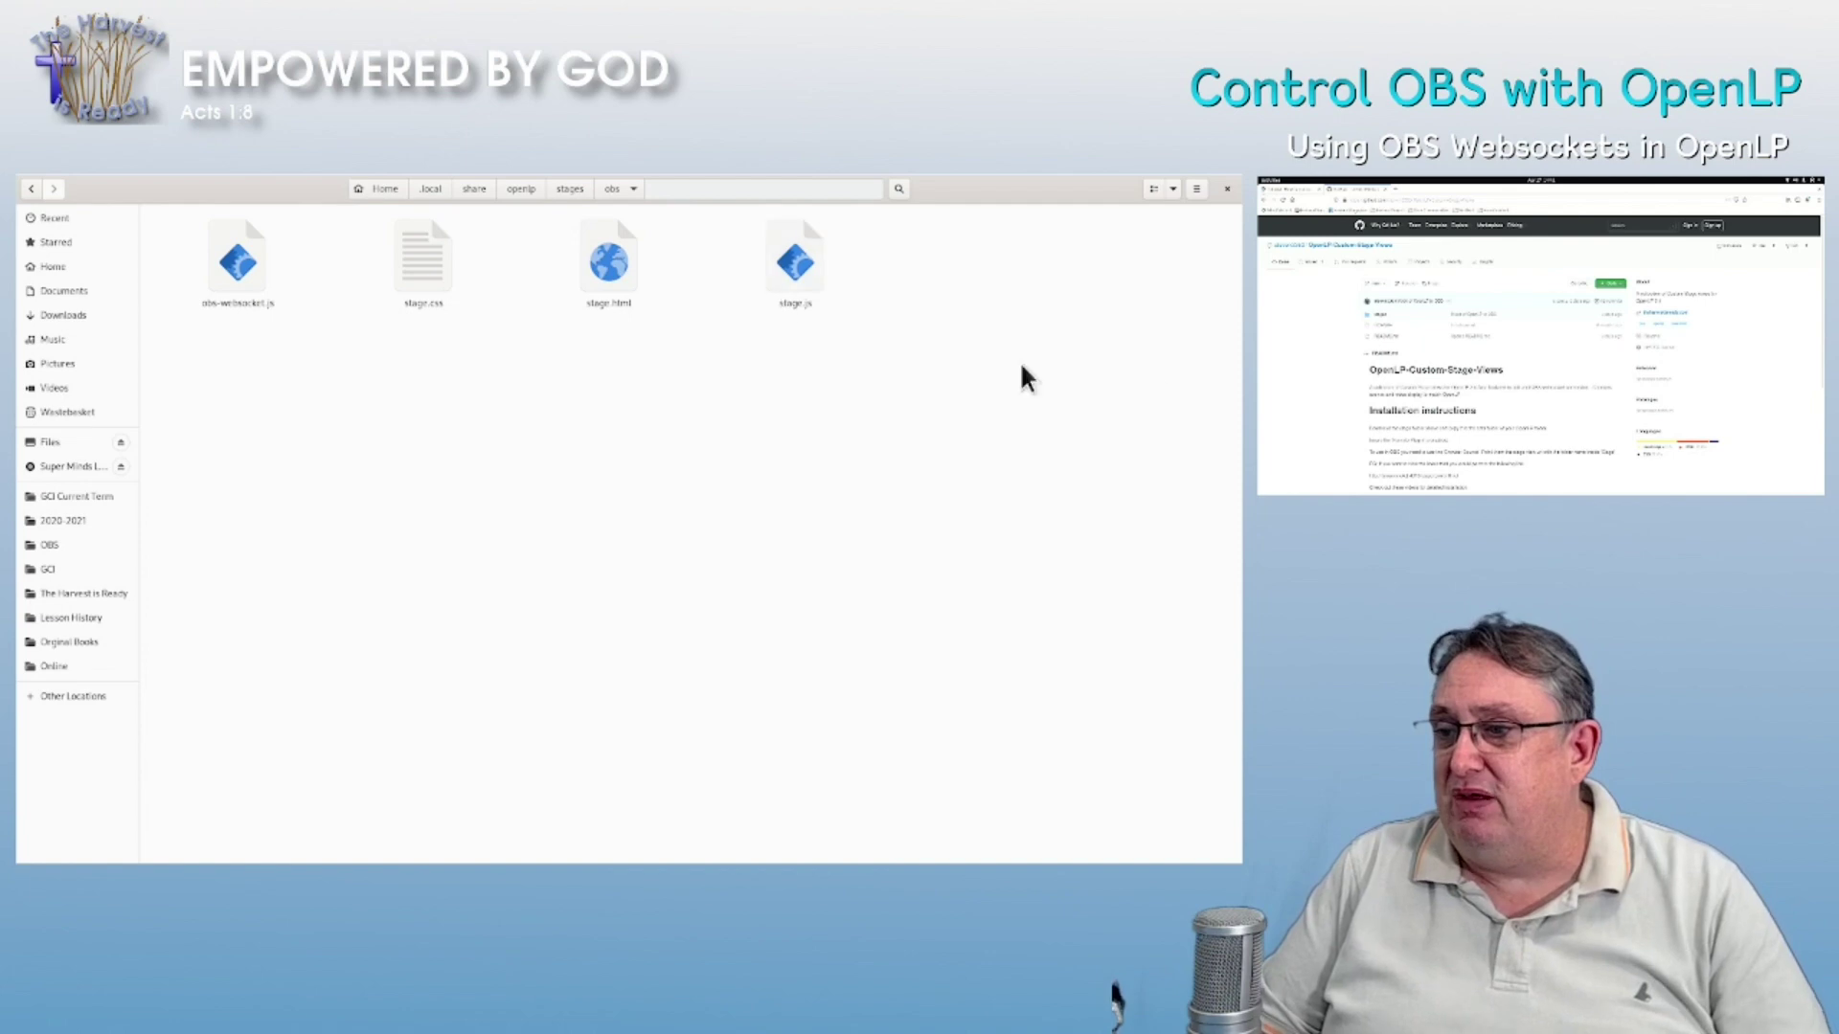
- Examine the OBS connection, scene and source settings in stage.js, with the forum tutorial shown alongside
click(1364, 241)
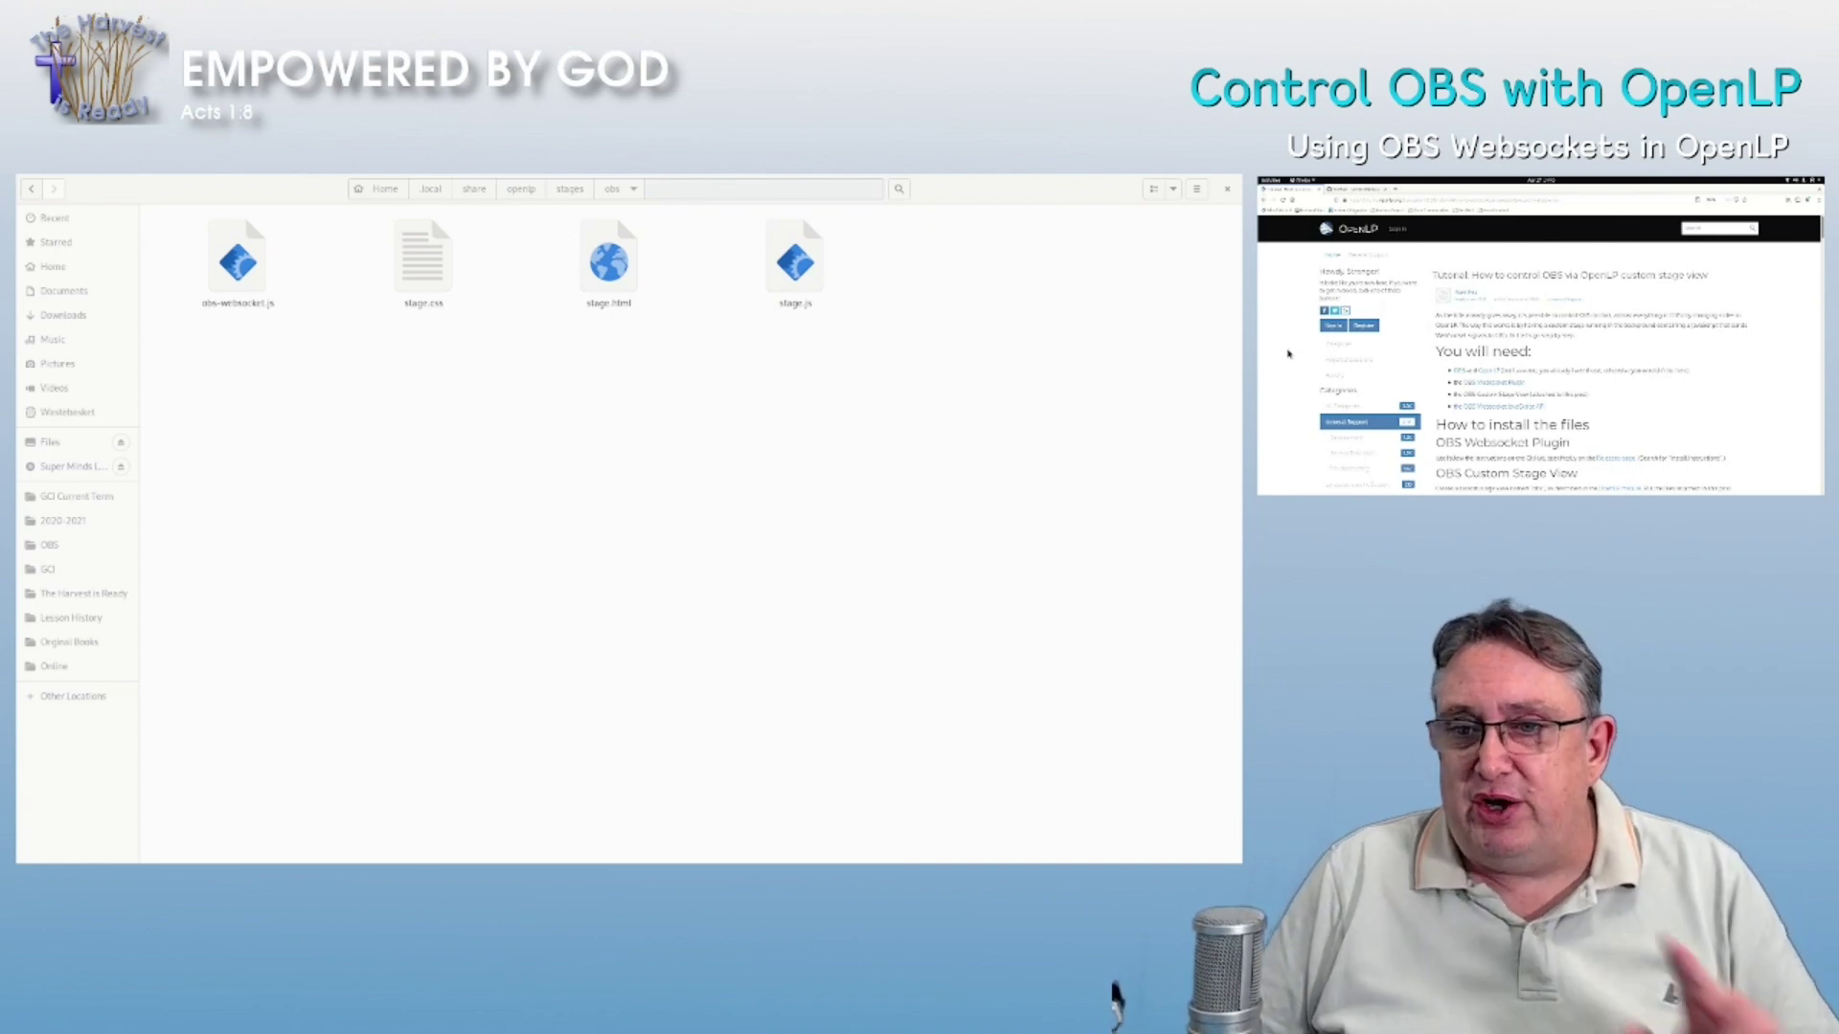
key(alt+Tab)
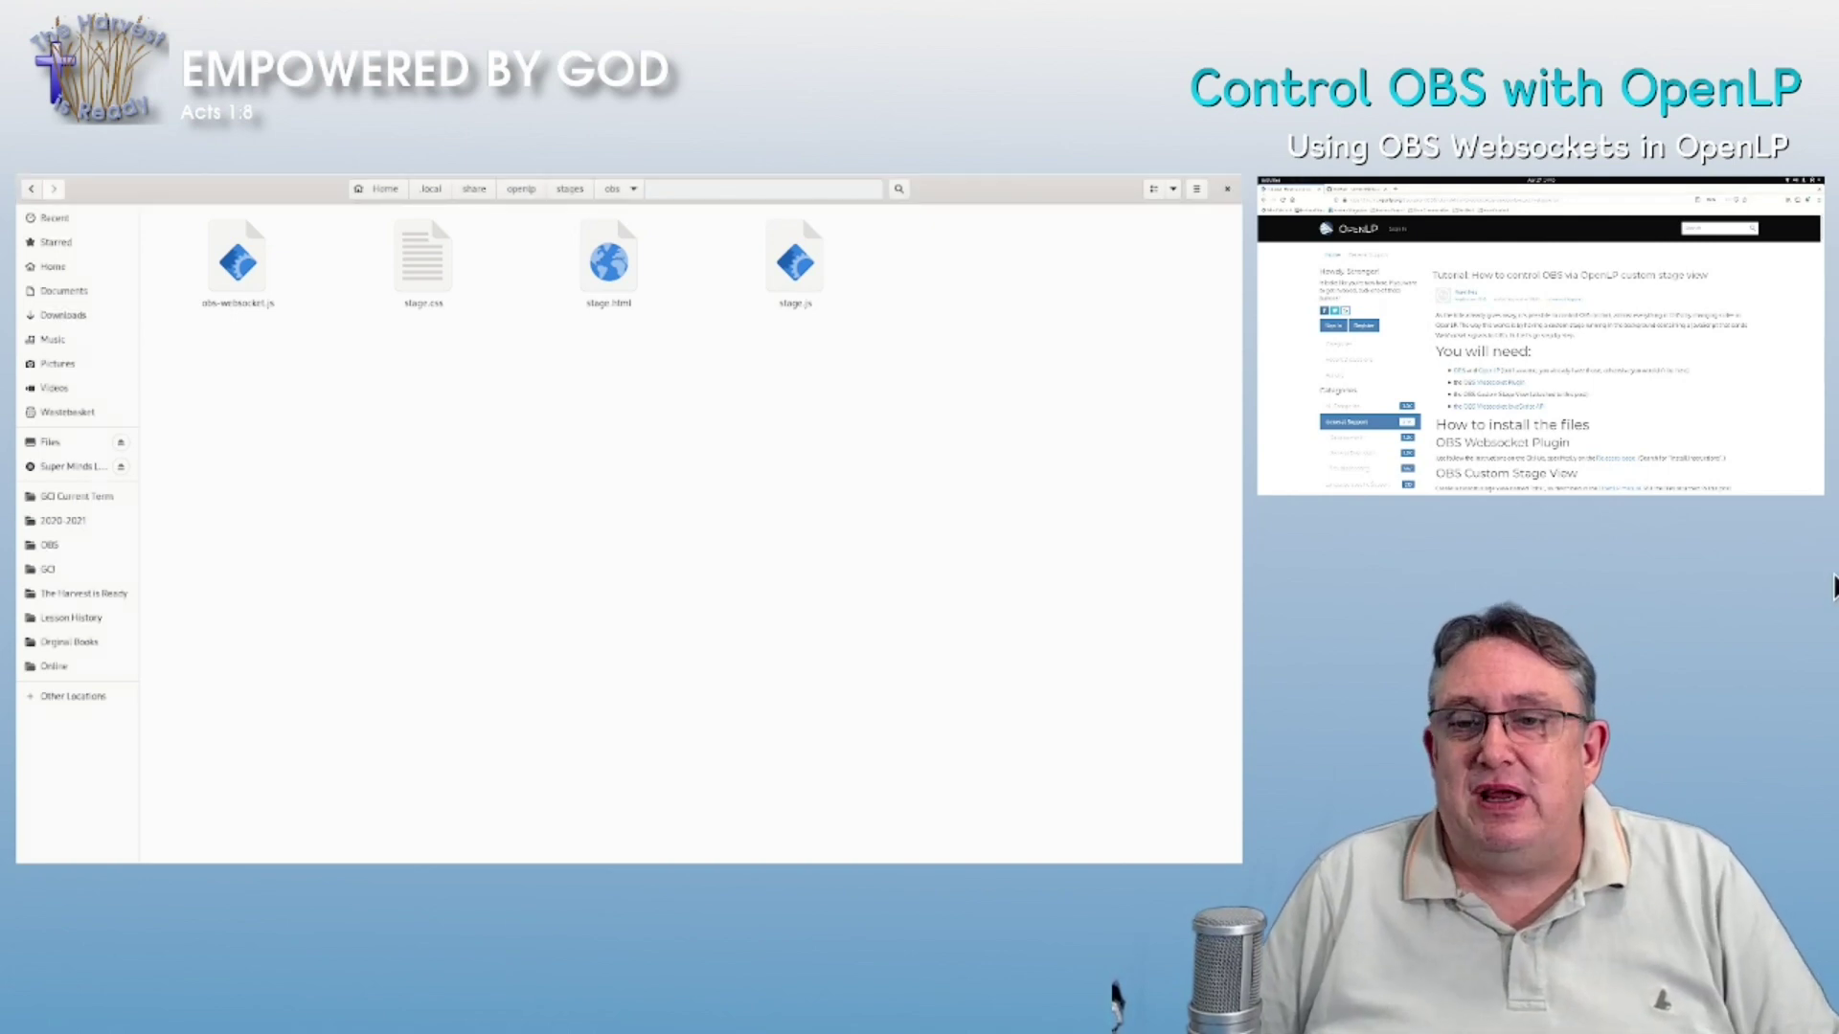
key(alt+Tab)
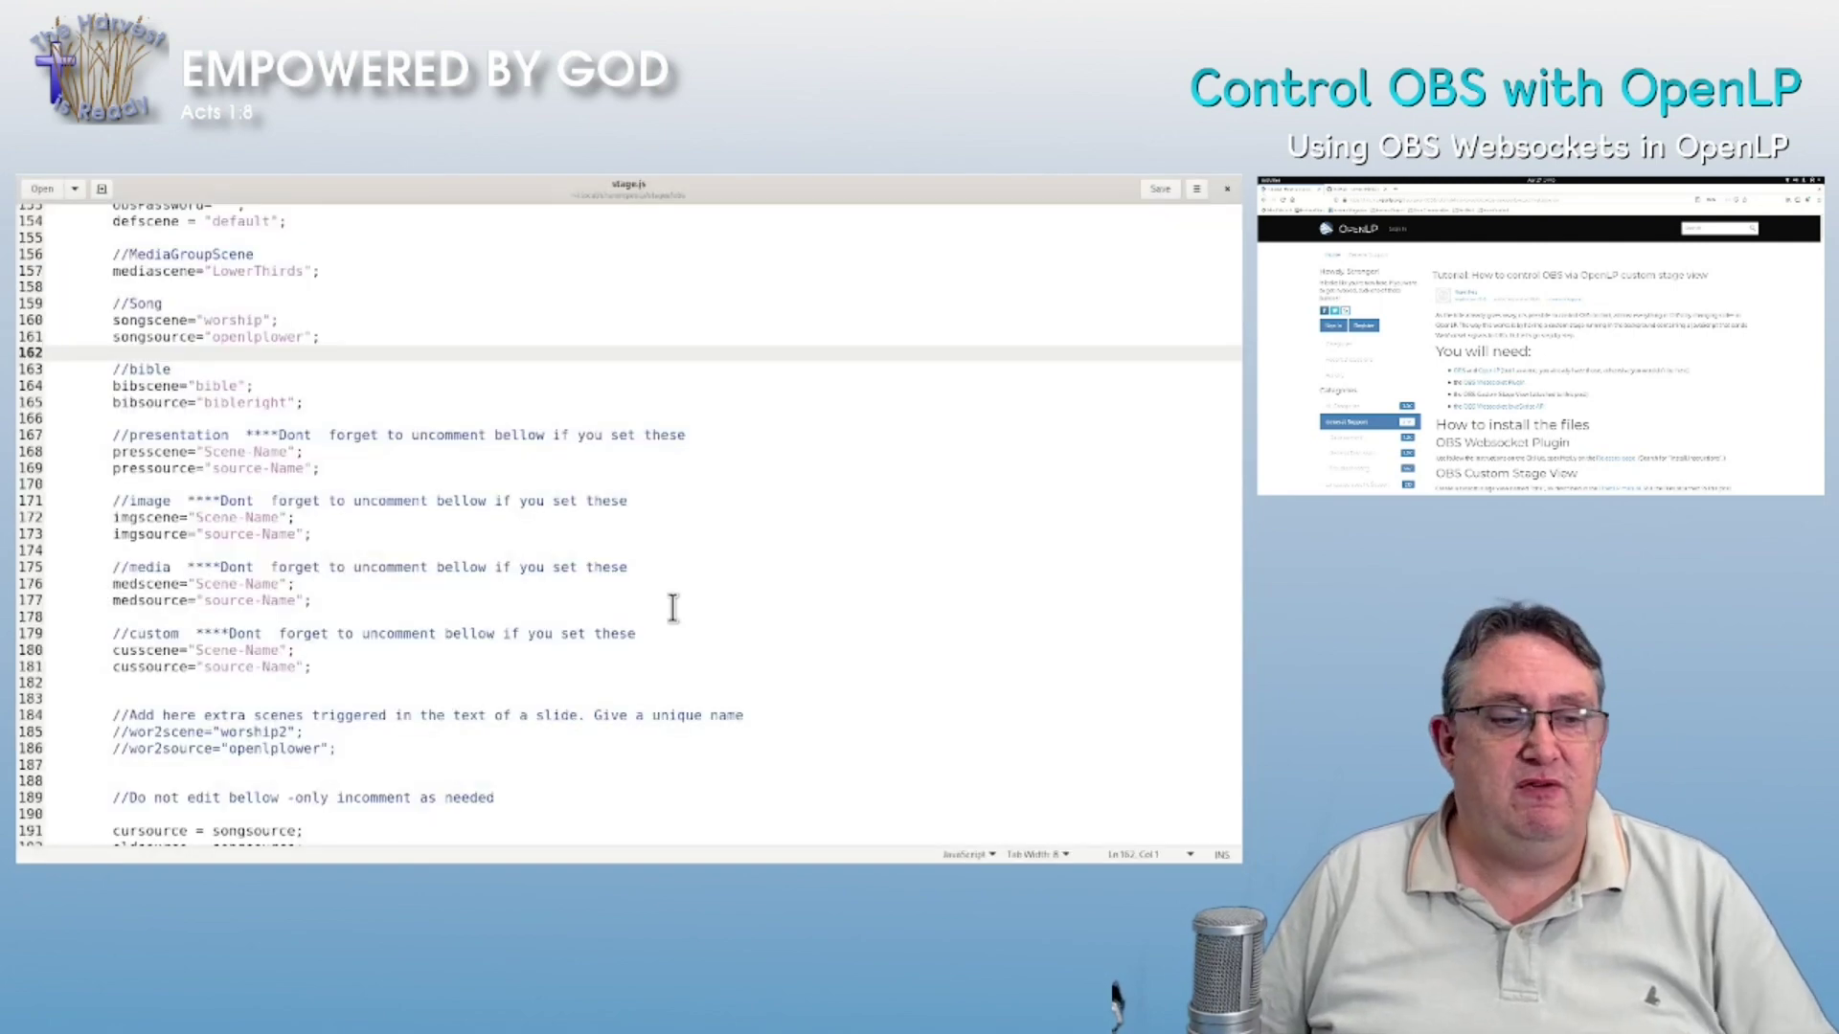
scroll(707, 498, up, 7)
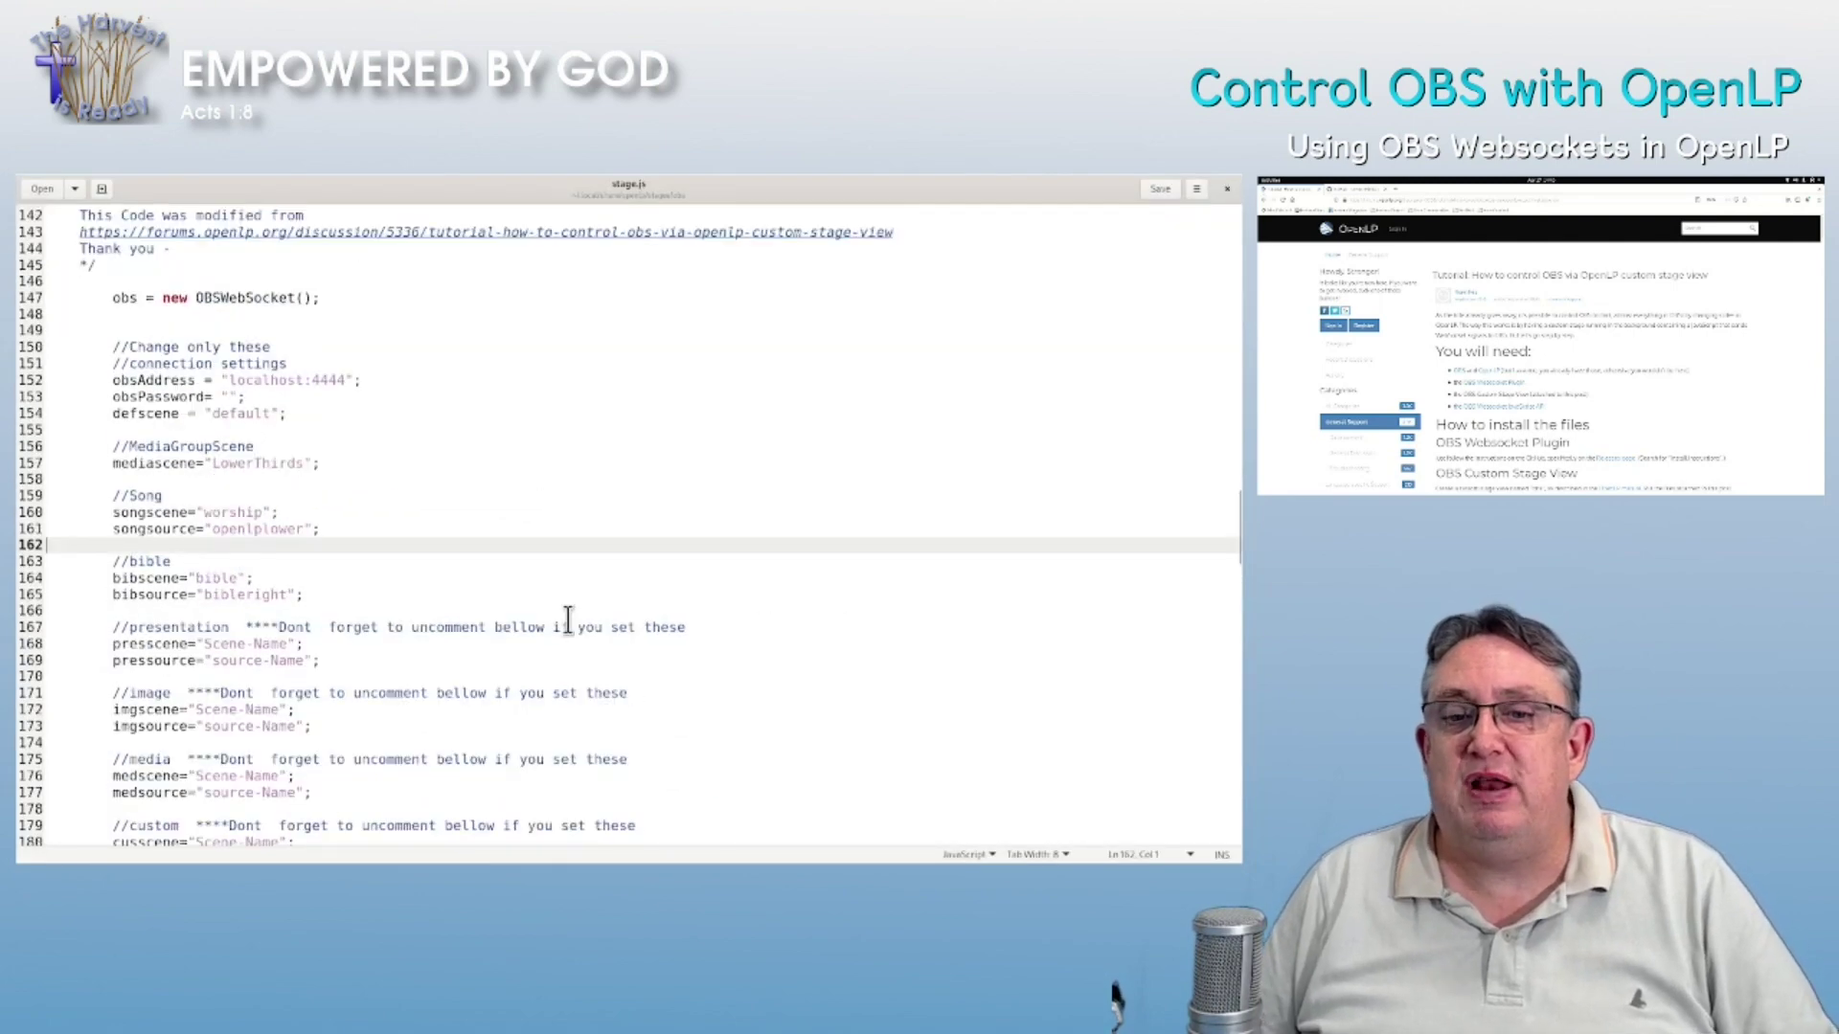
scroll(404, 564, down, 3)
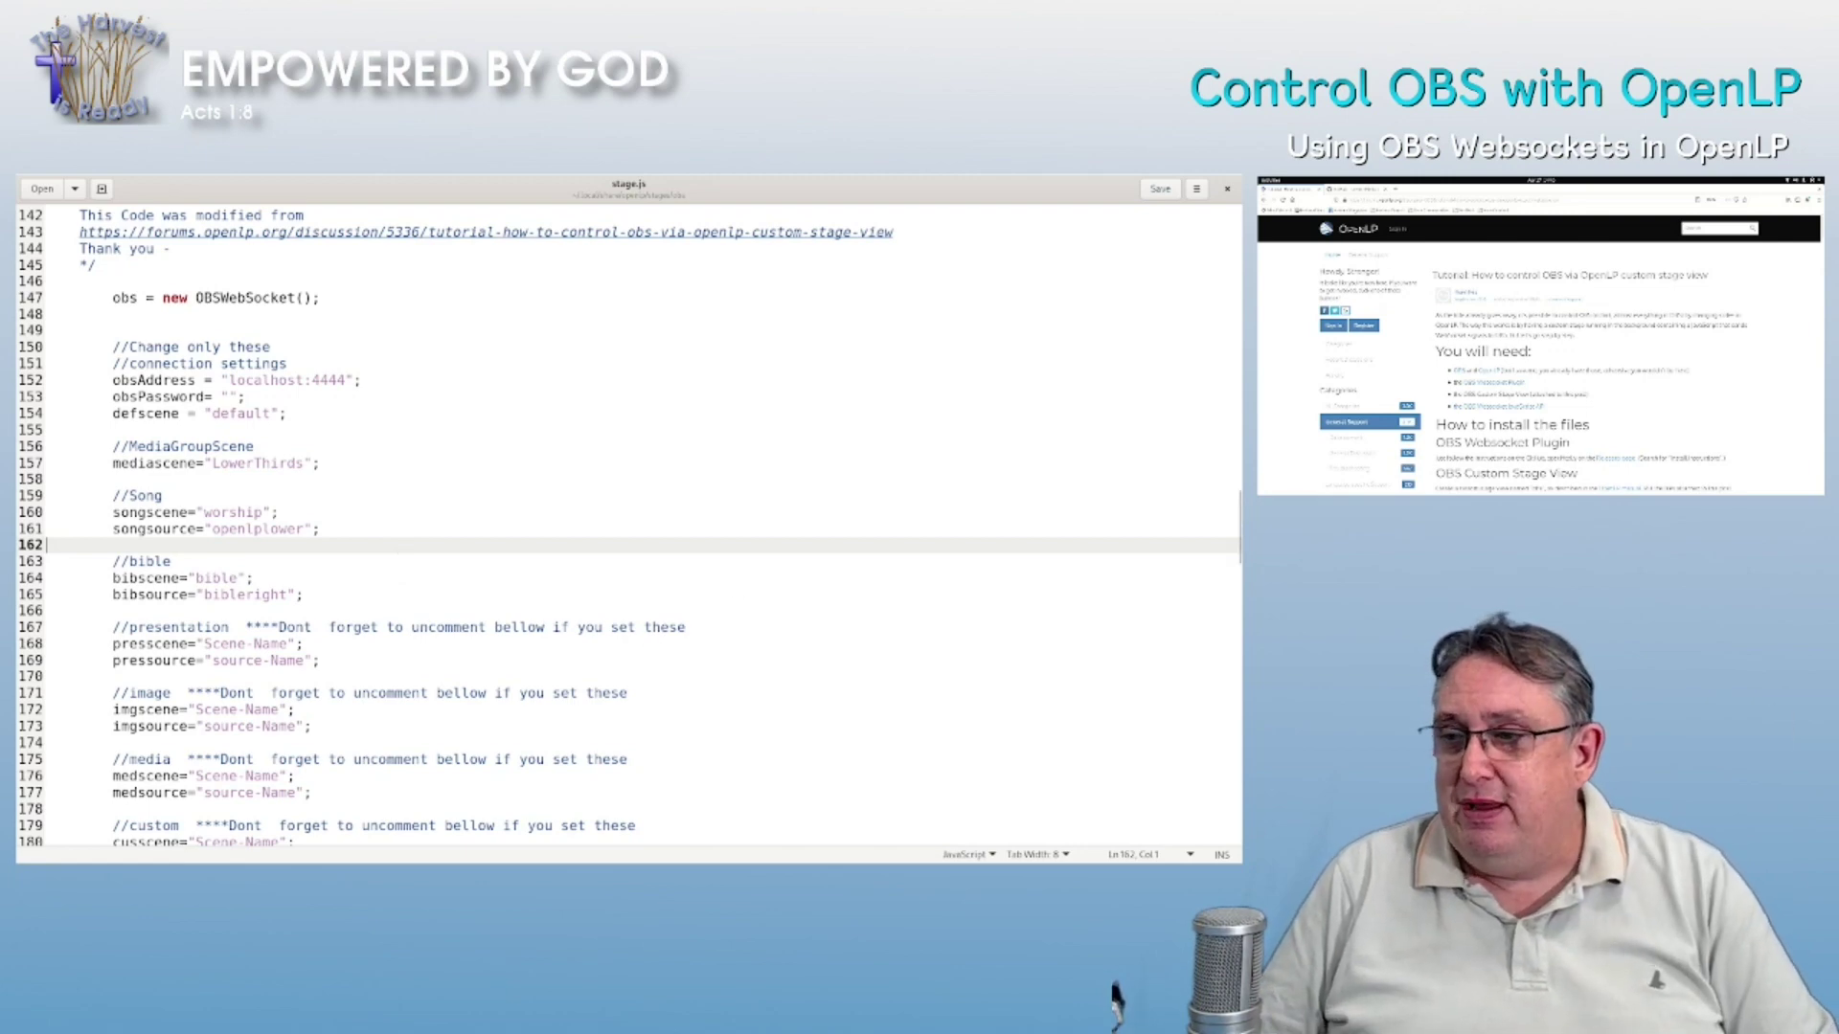
click(1441, 380)
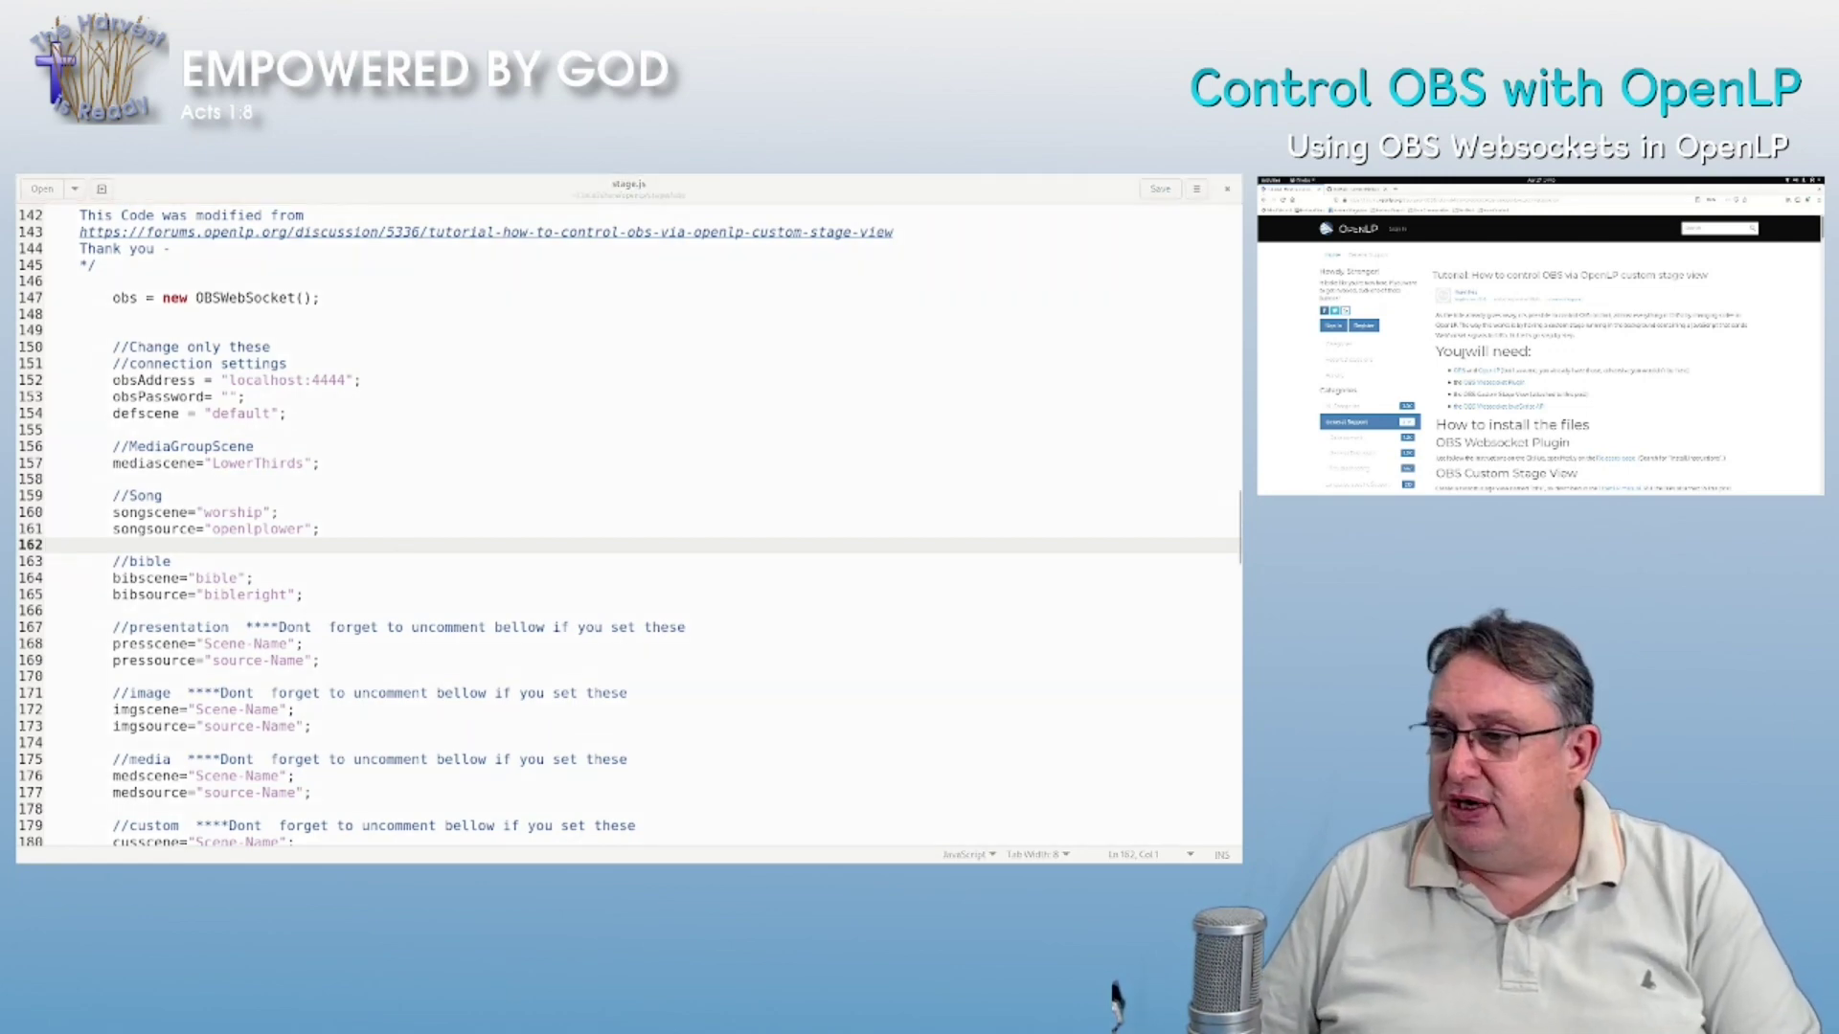
- Bring up OBS Studio, and copy the stage view URL from the Remote settings in OpenLP
key(alt+Tab)
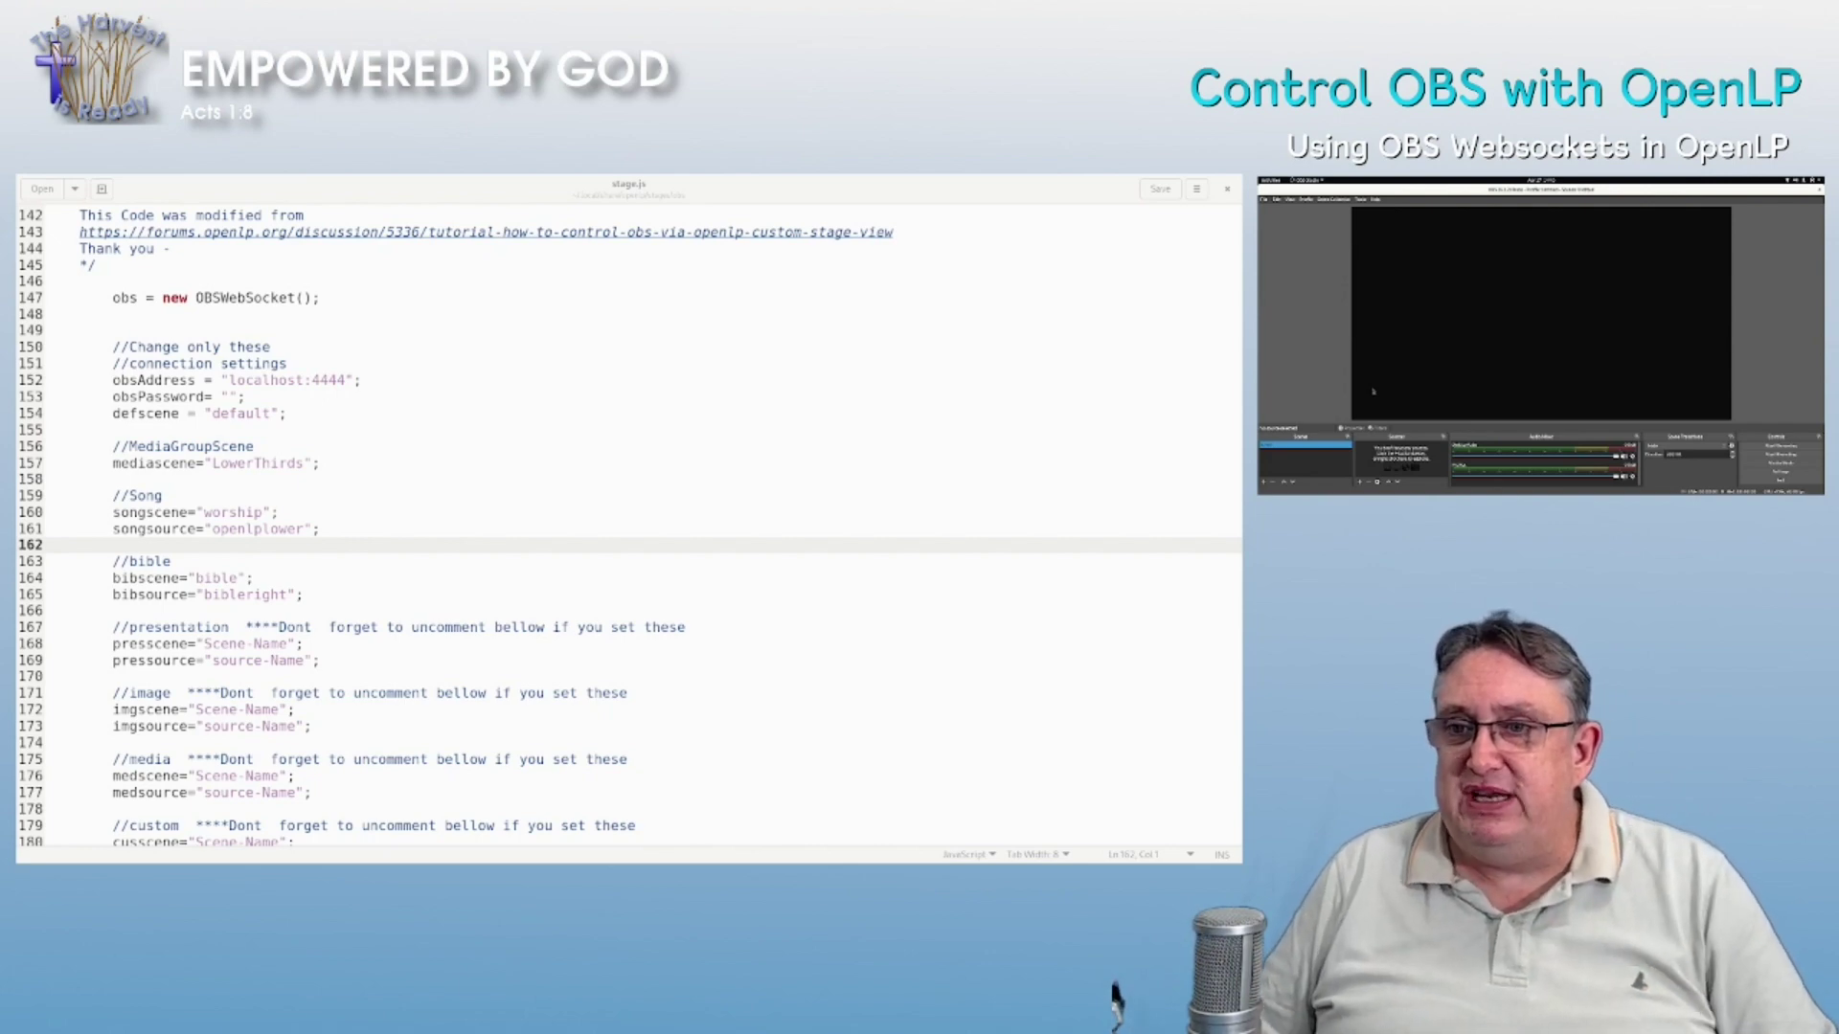
key(alt+Tab)
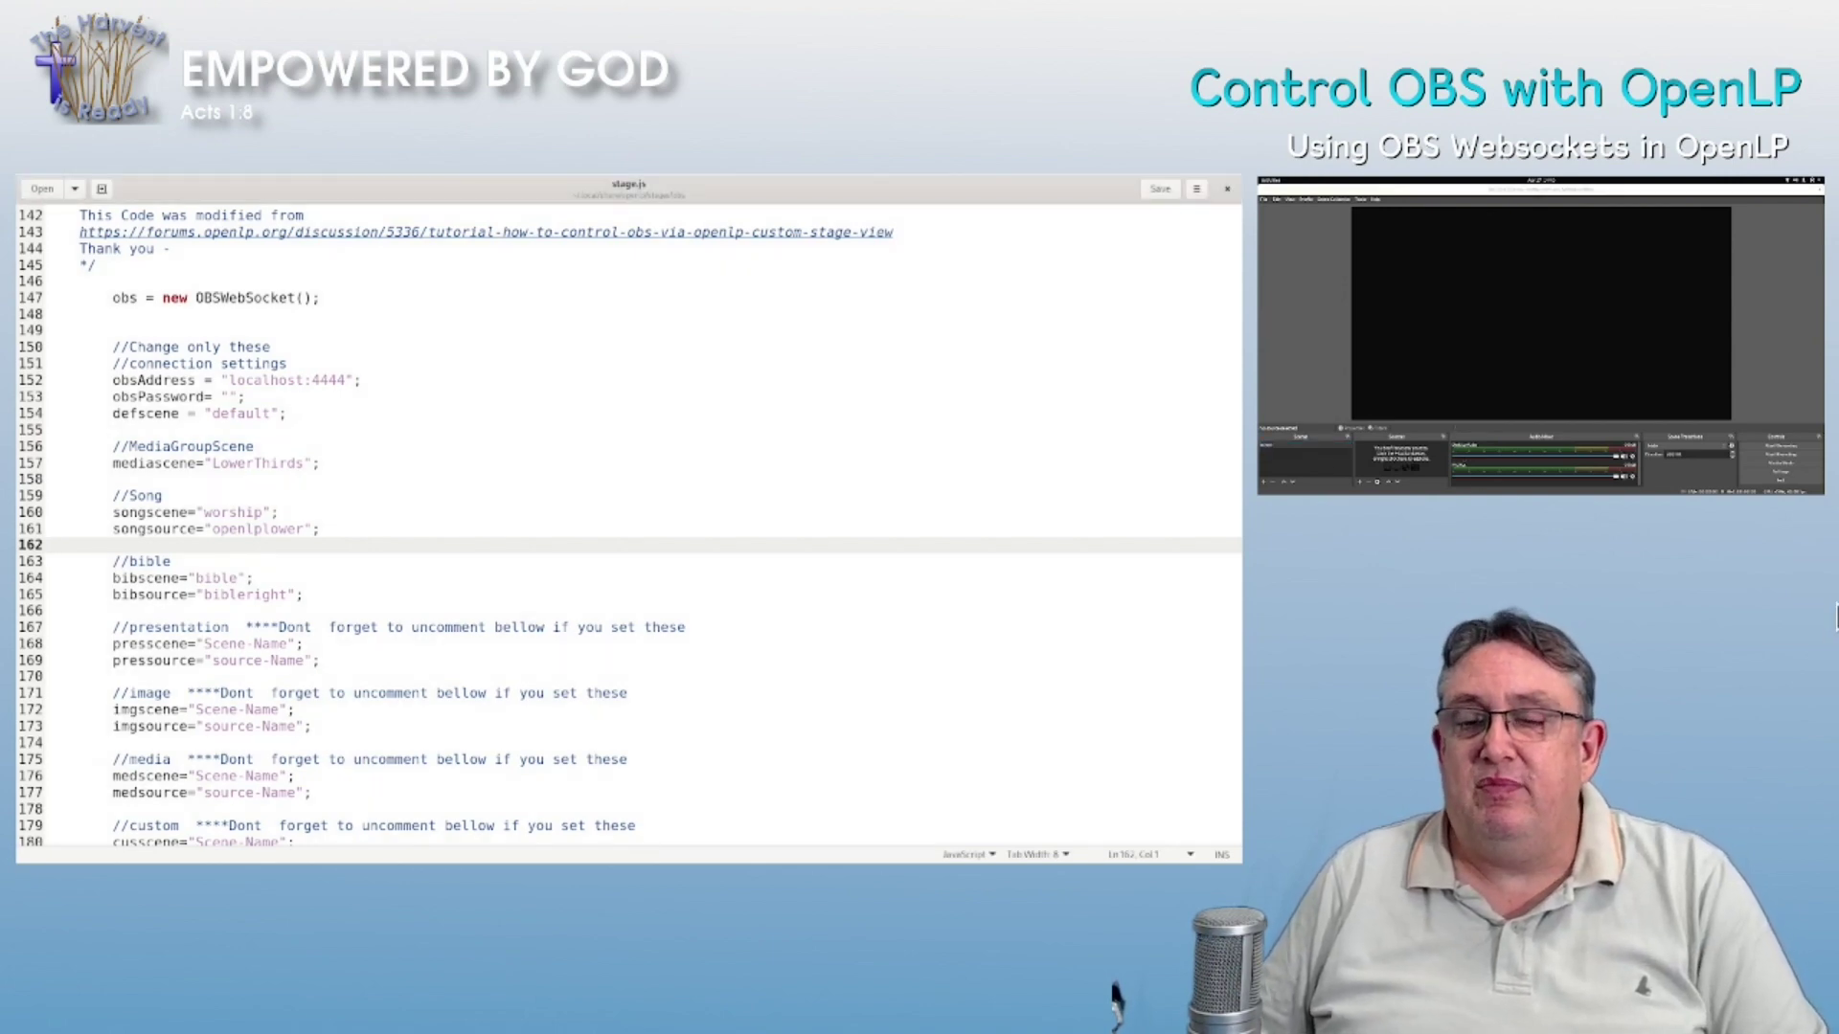
key(alt+Tab)
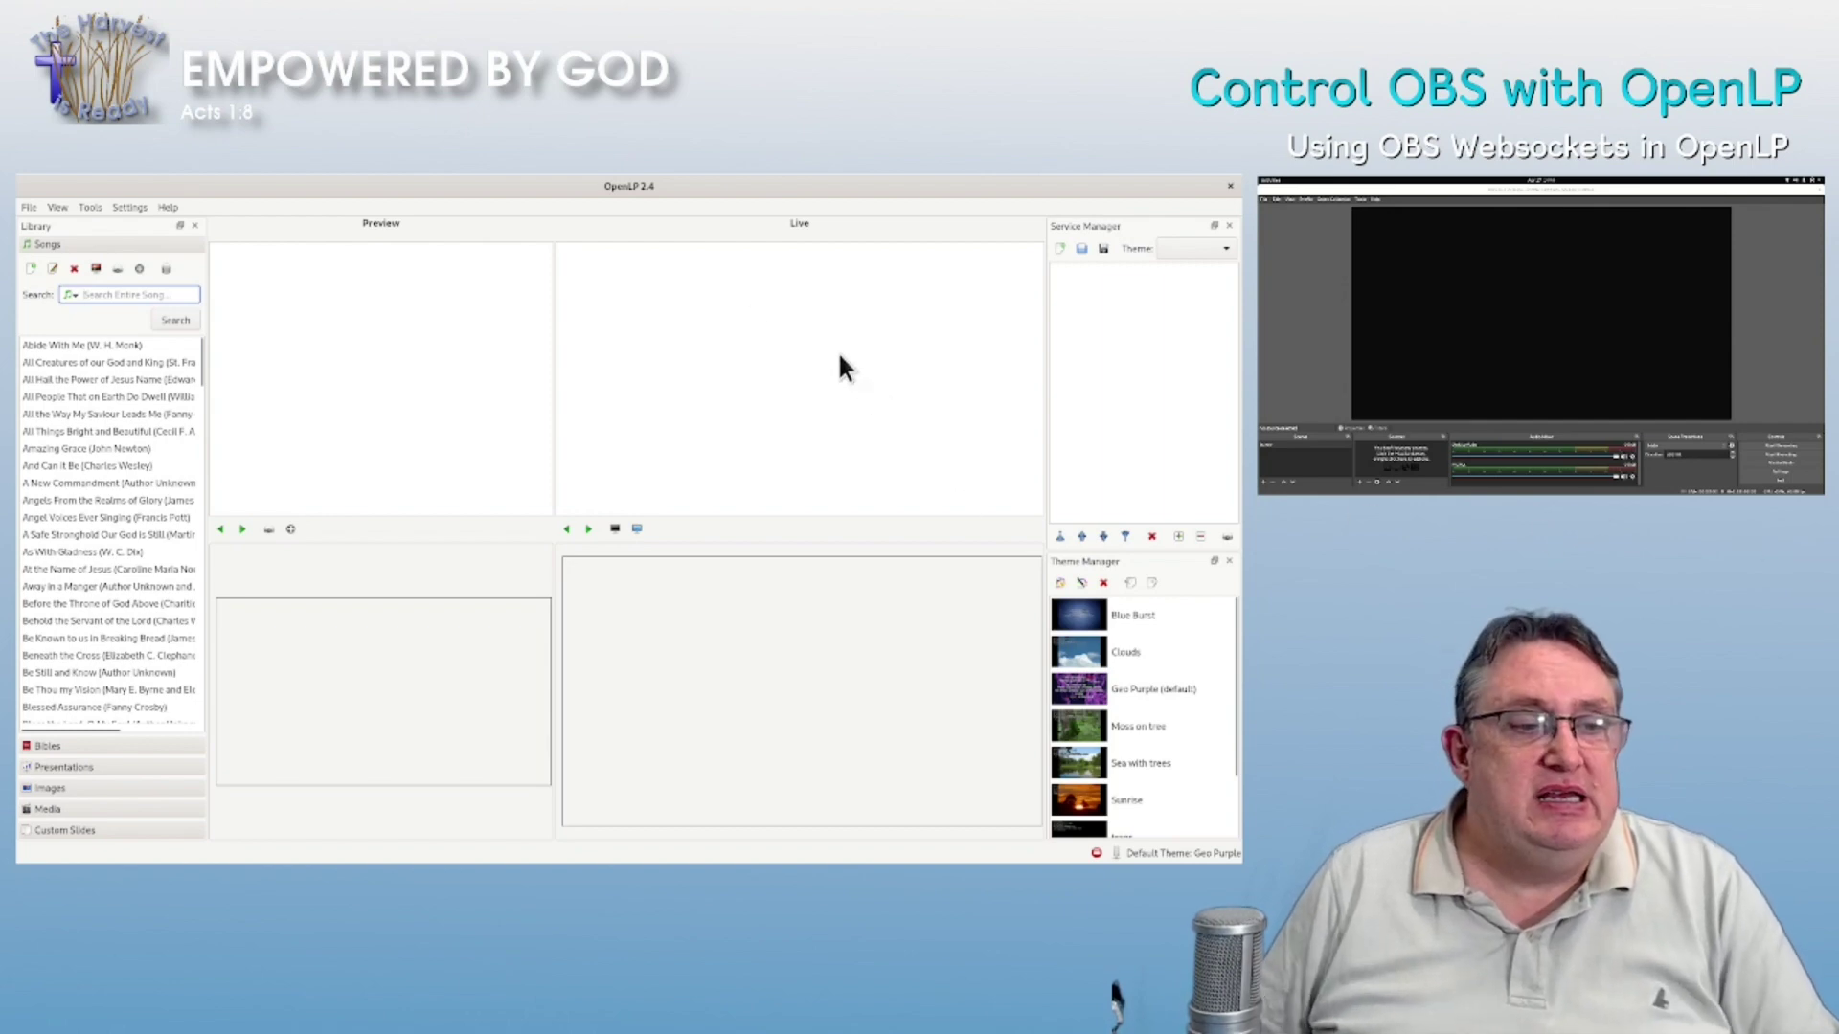
click(141, 206)
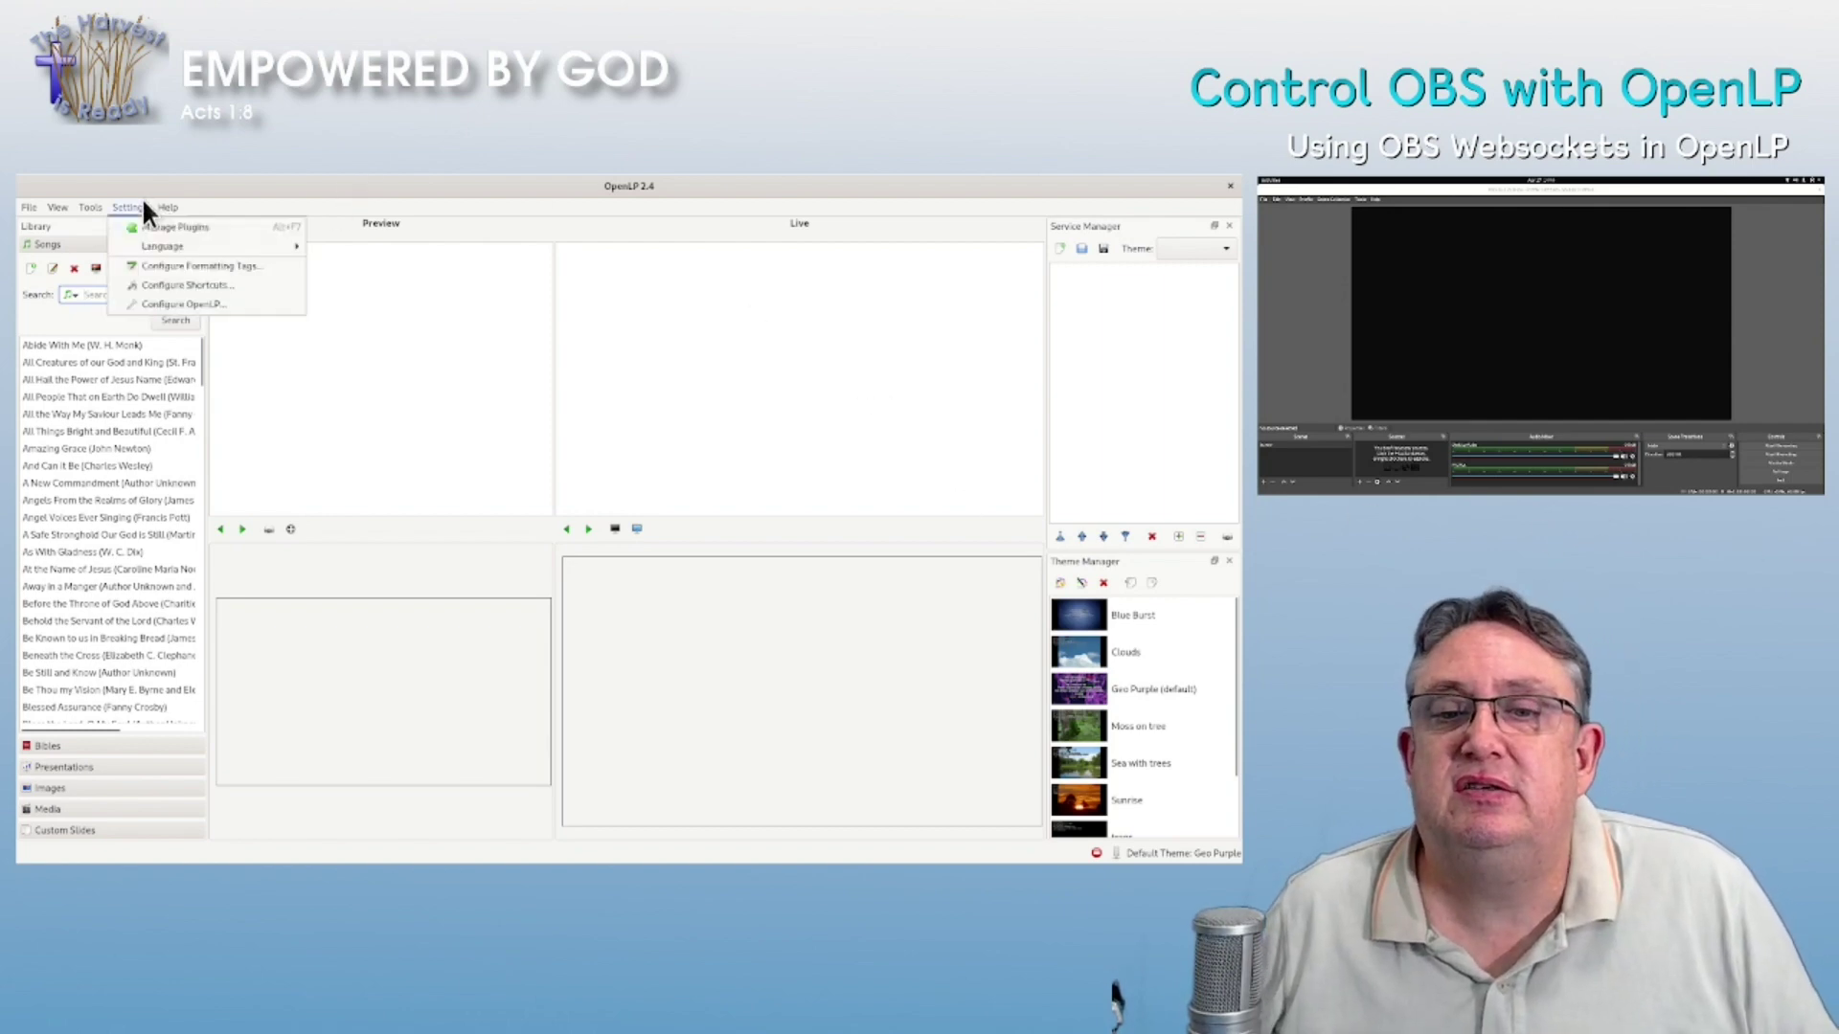
click(182, 303)
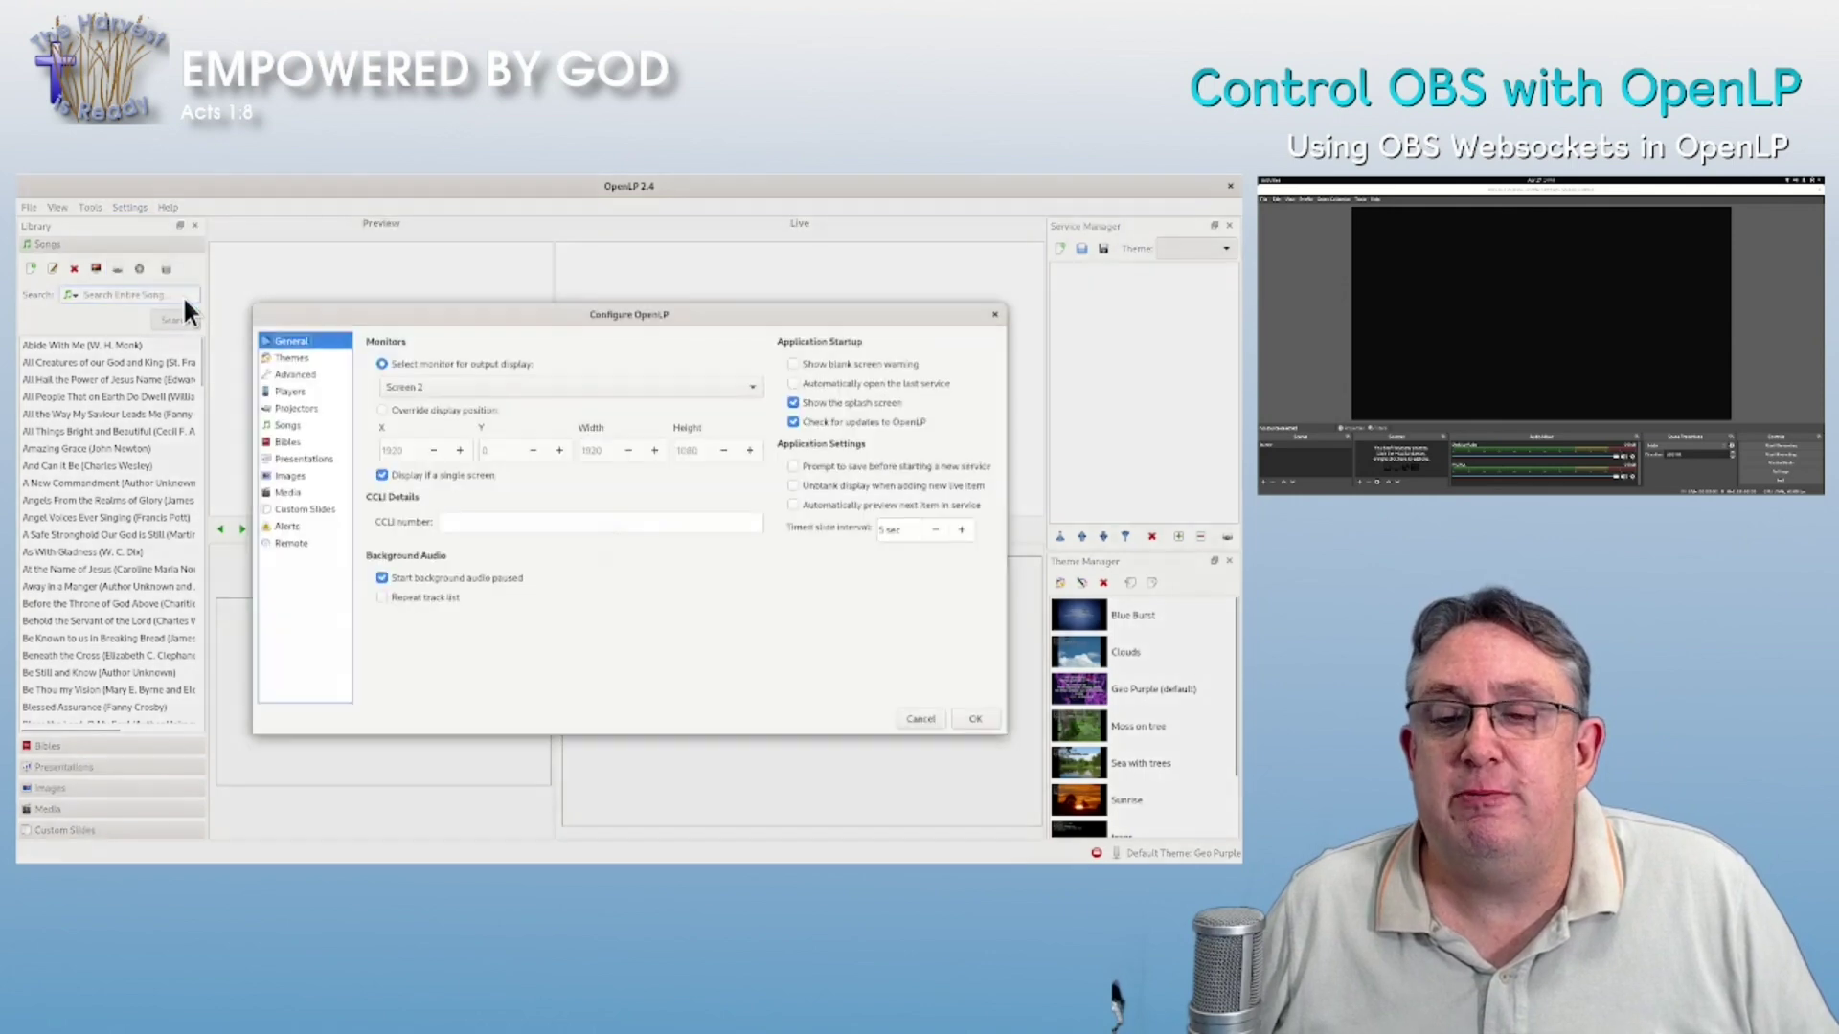
click(293, 542)
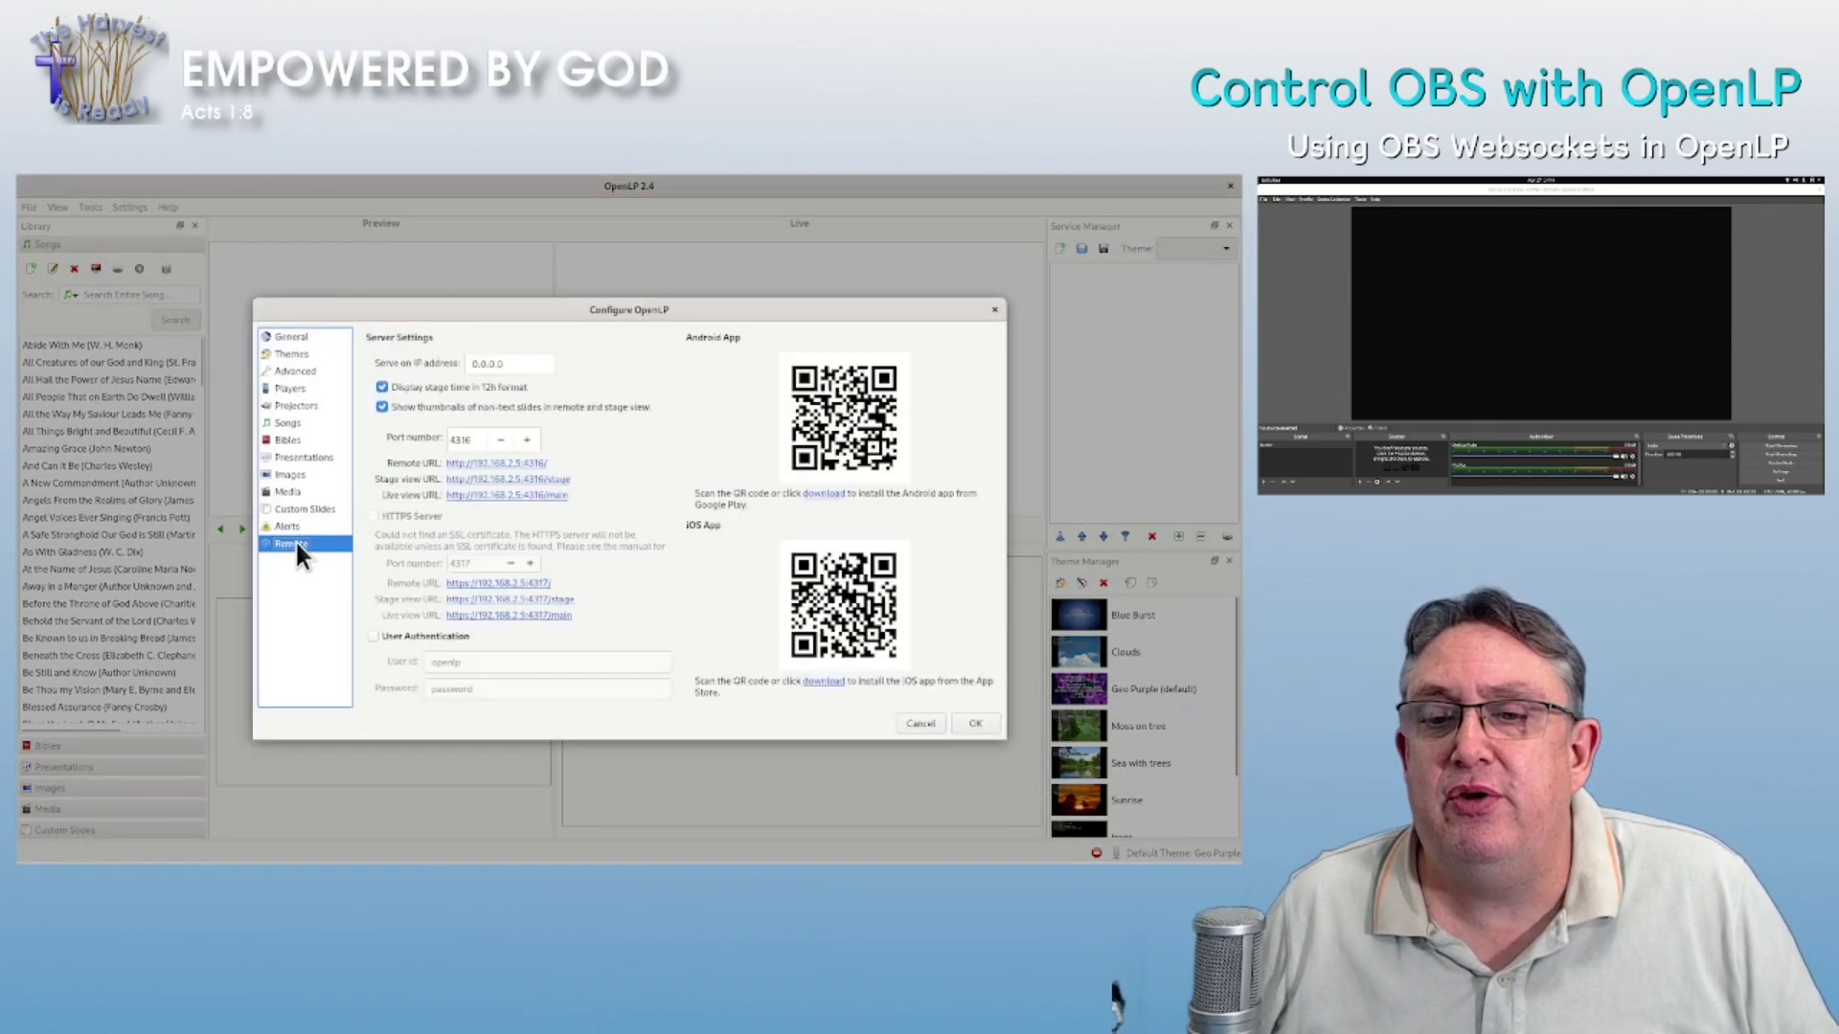
right_click(486, 478)
click(529, 485)
- In OBS, add a Linux Browser source named WorshipScene and replace its default URL with the copied stage view URL
click(1450, 353)
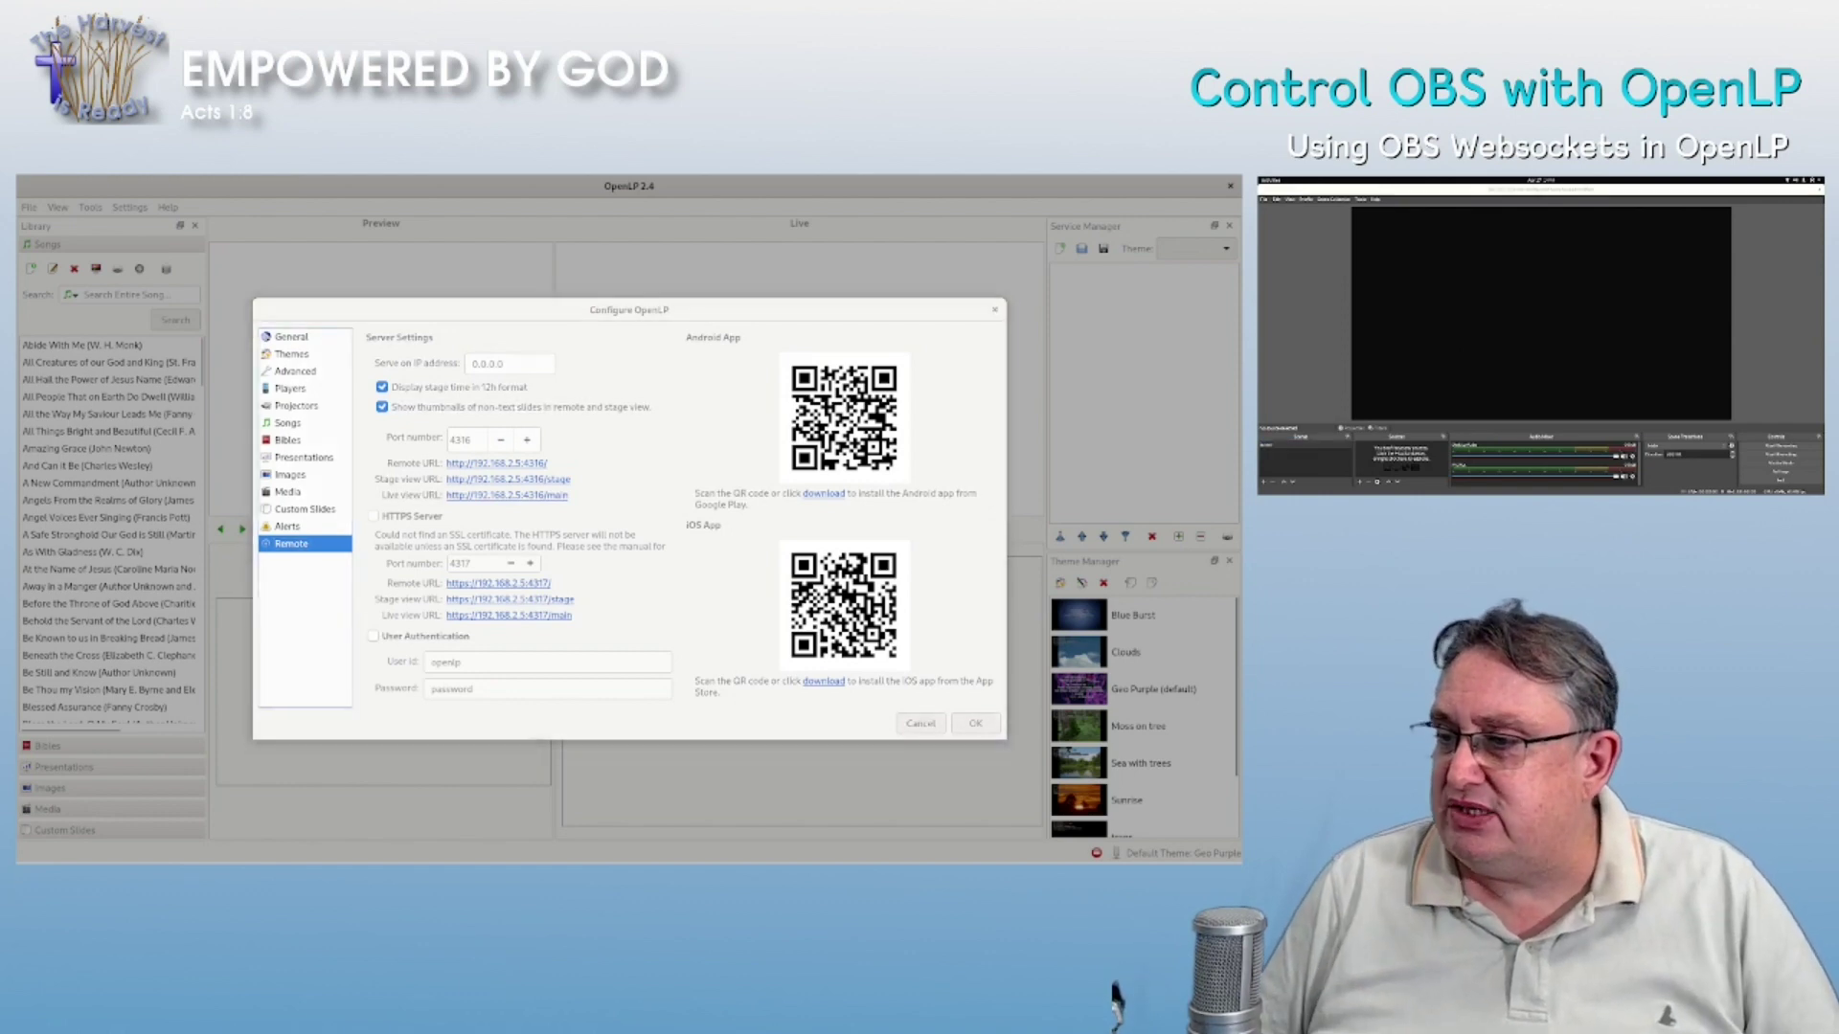
click(1359, 483)
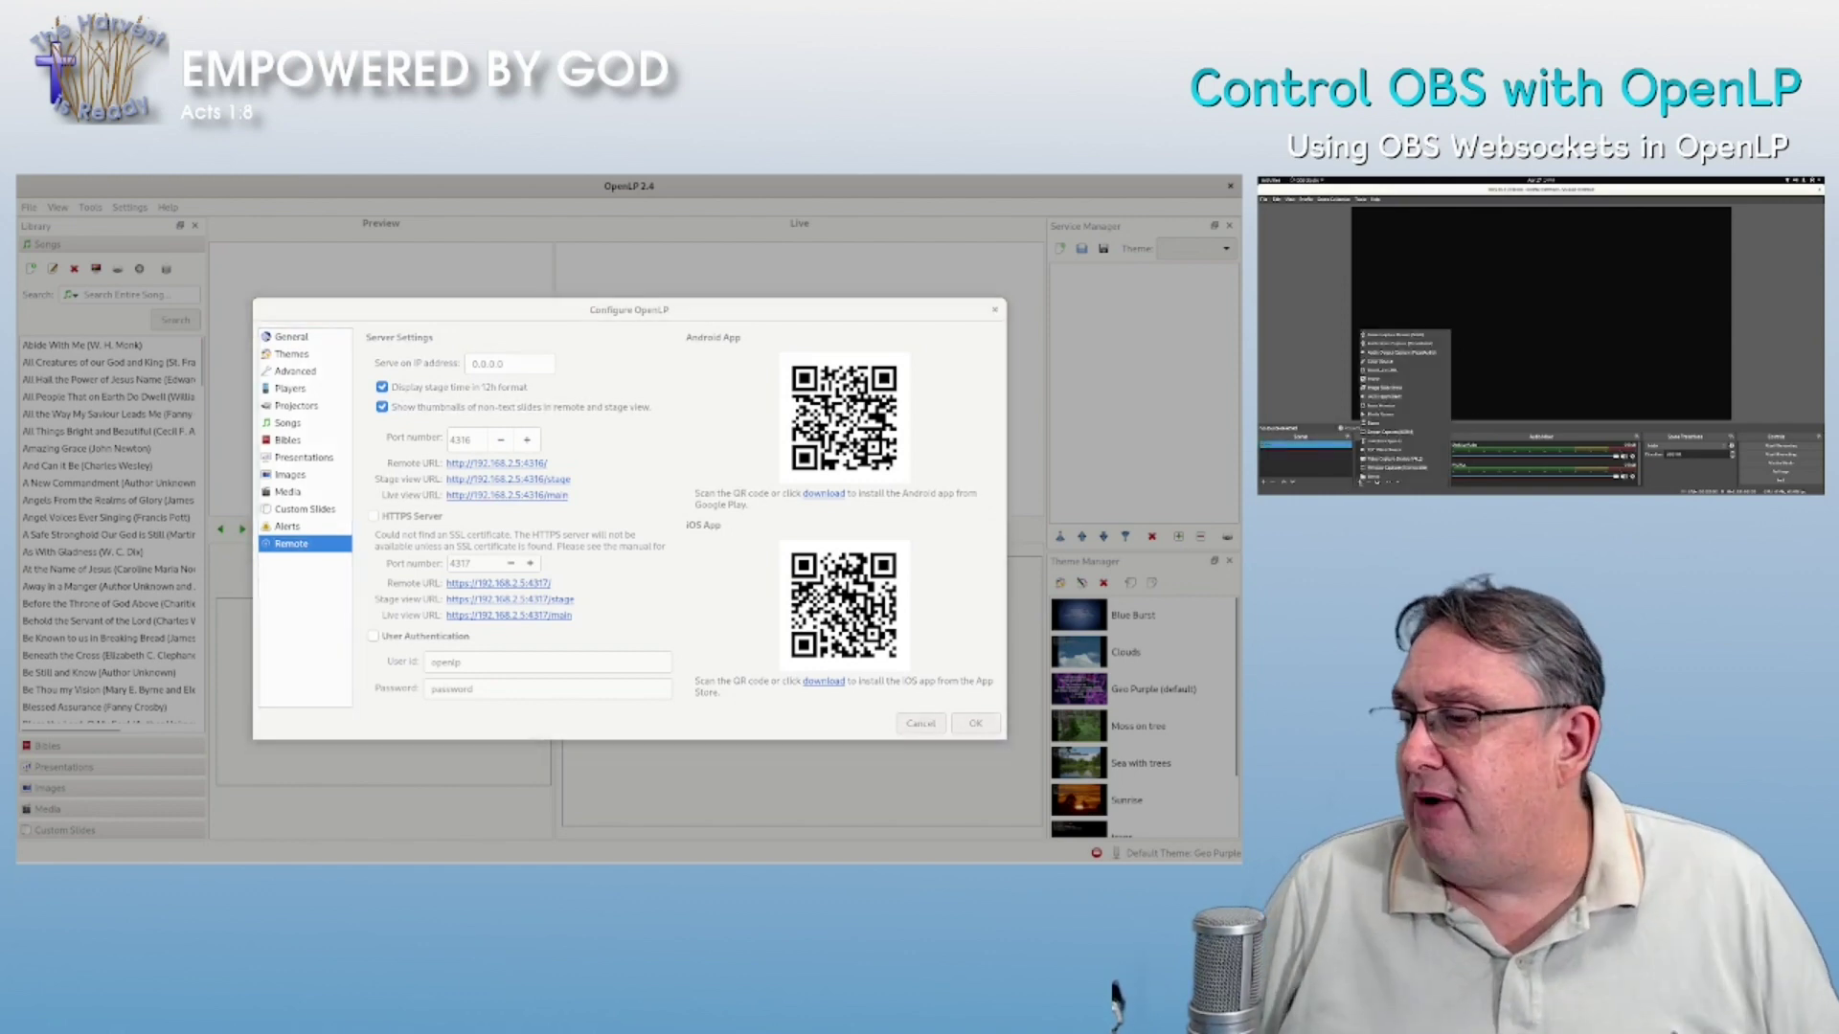
click(1405, 396)
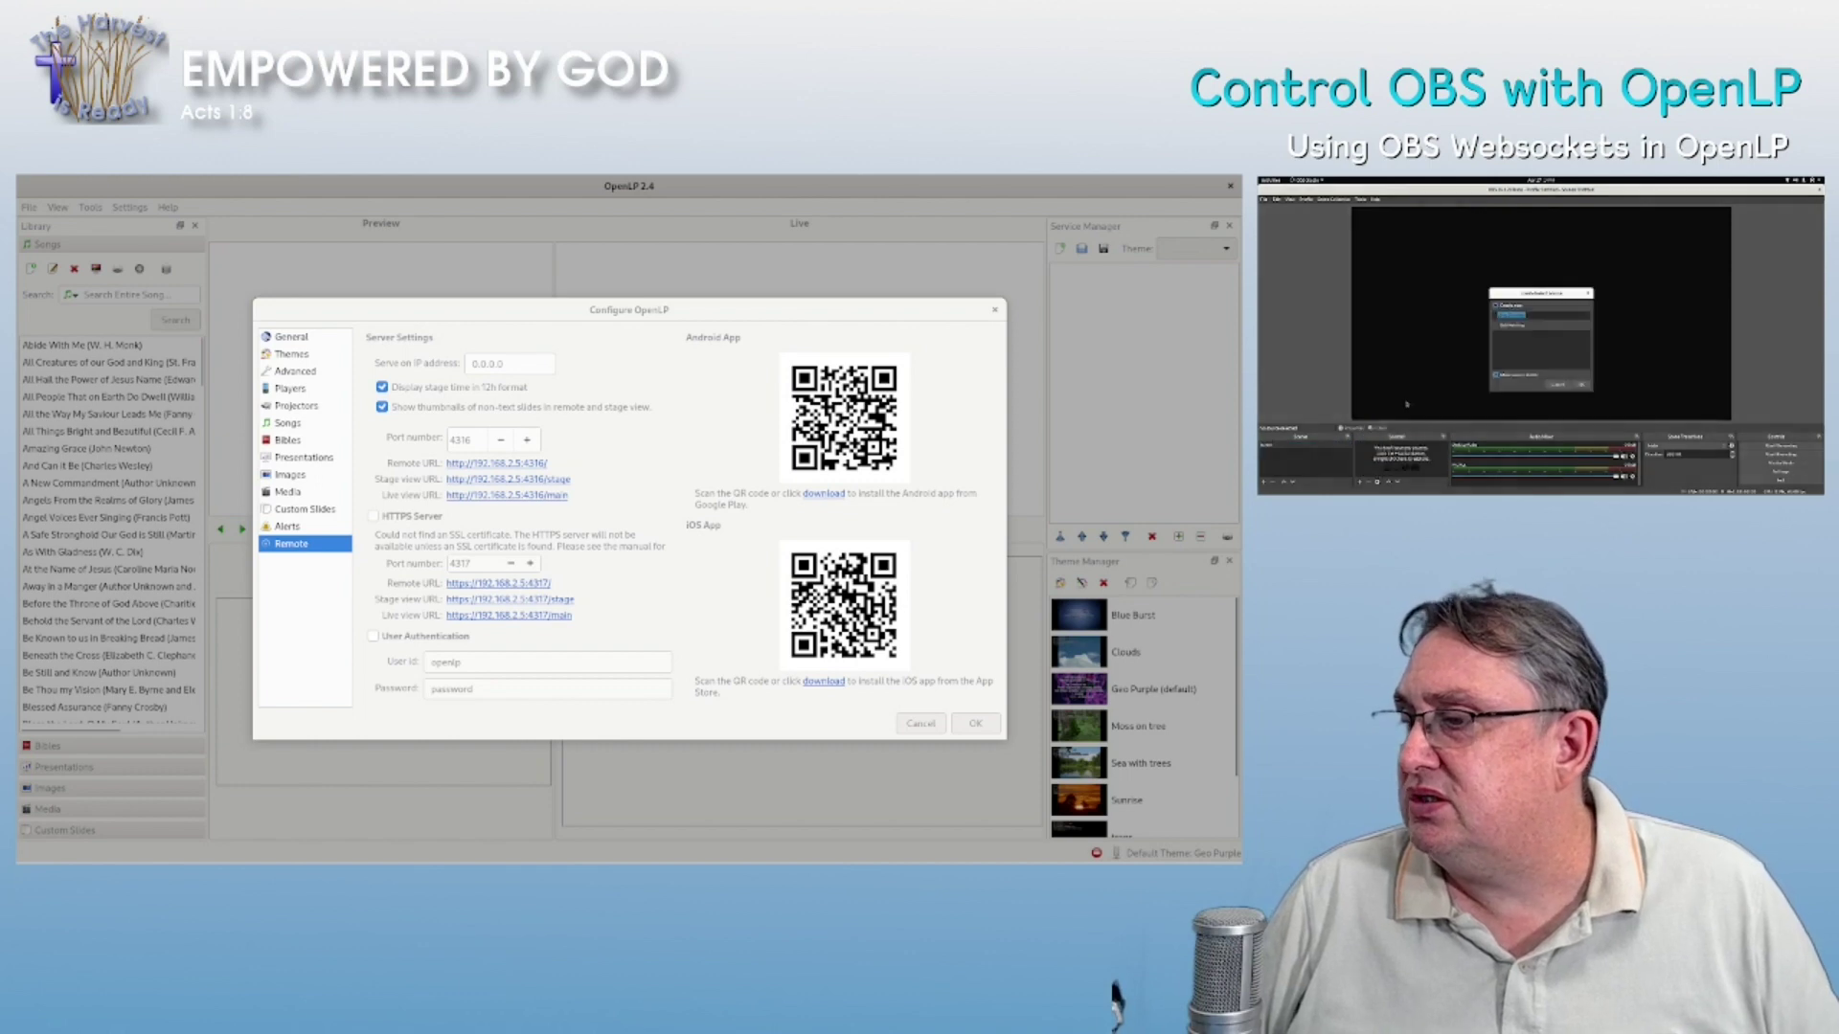
text(O)
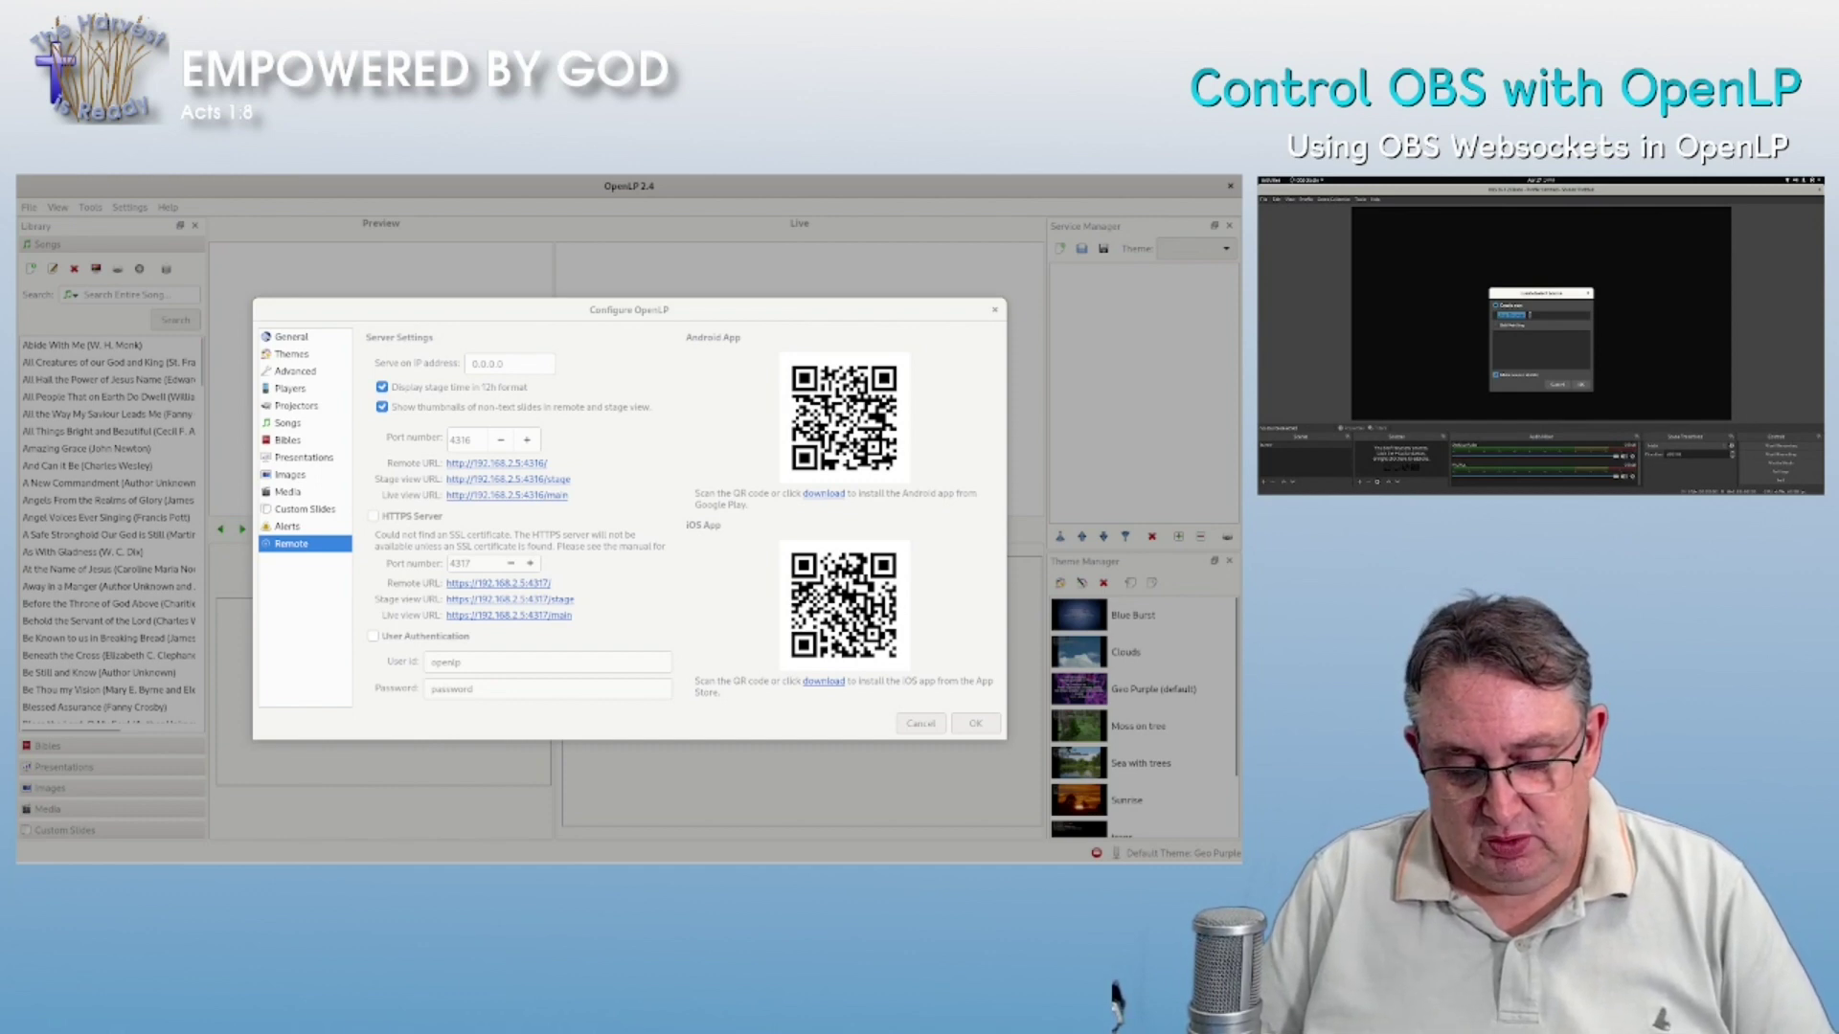
text(OBS)
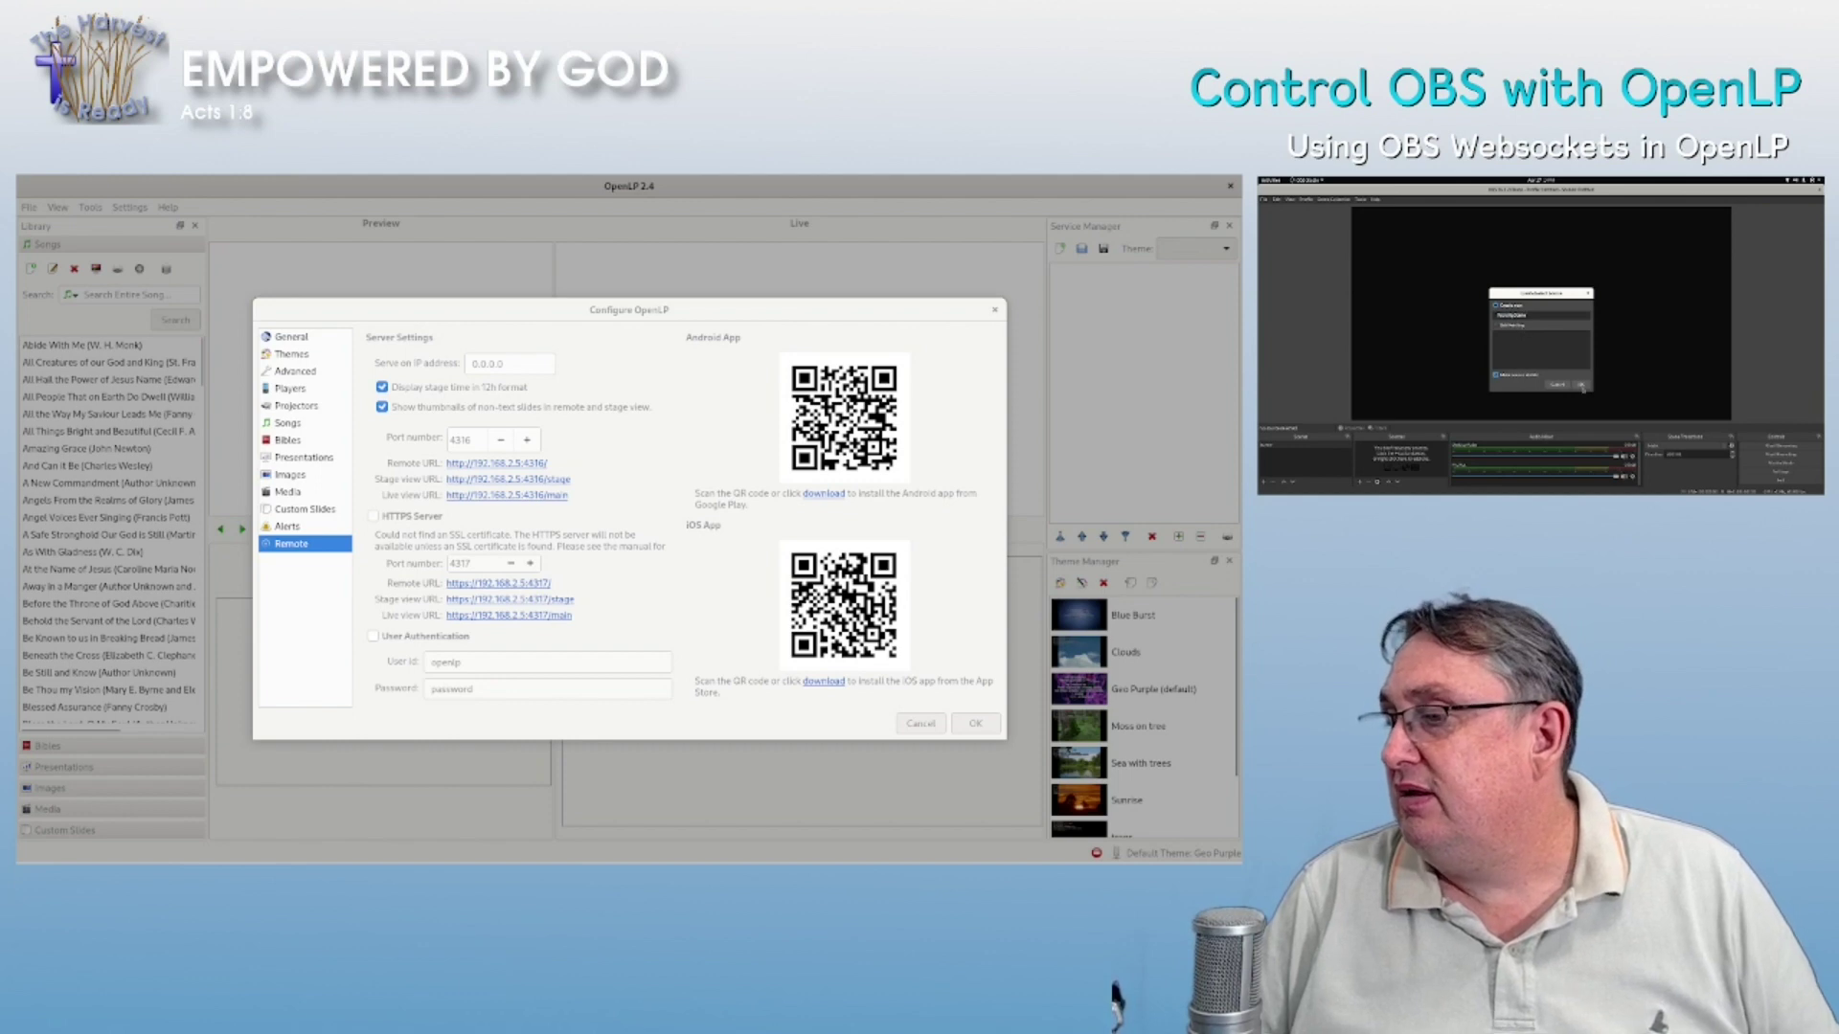
key(Return)
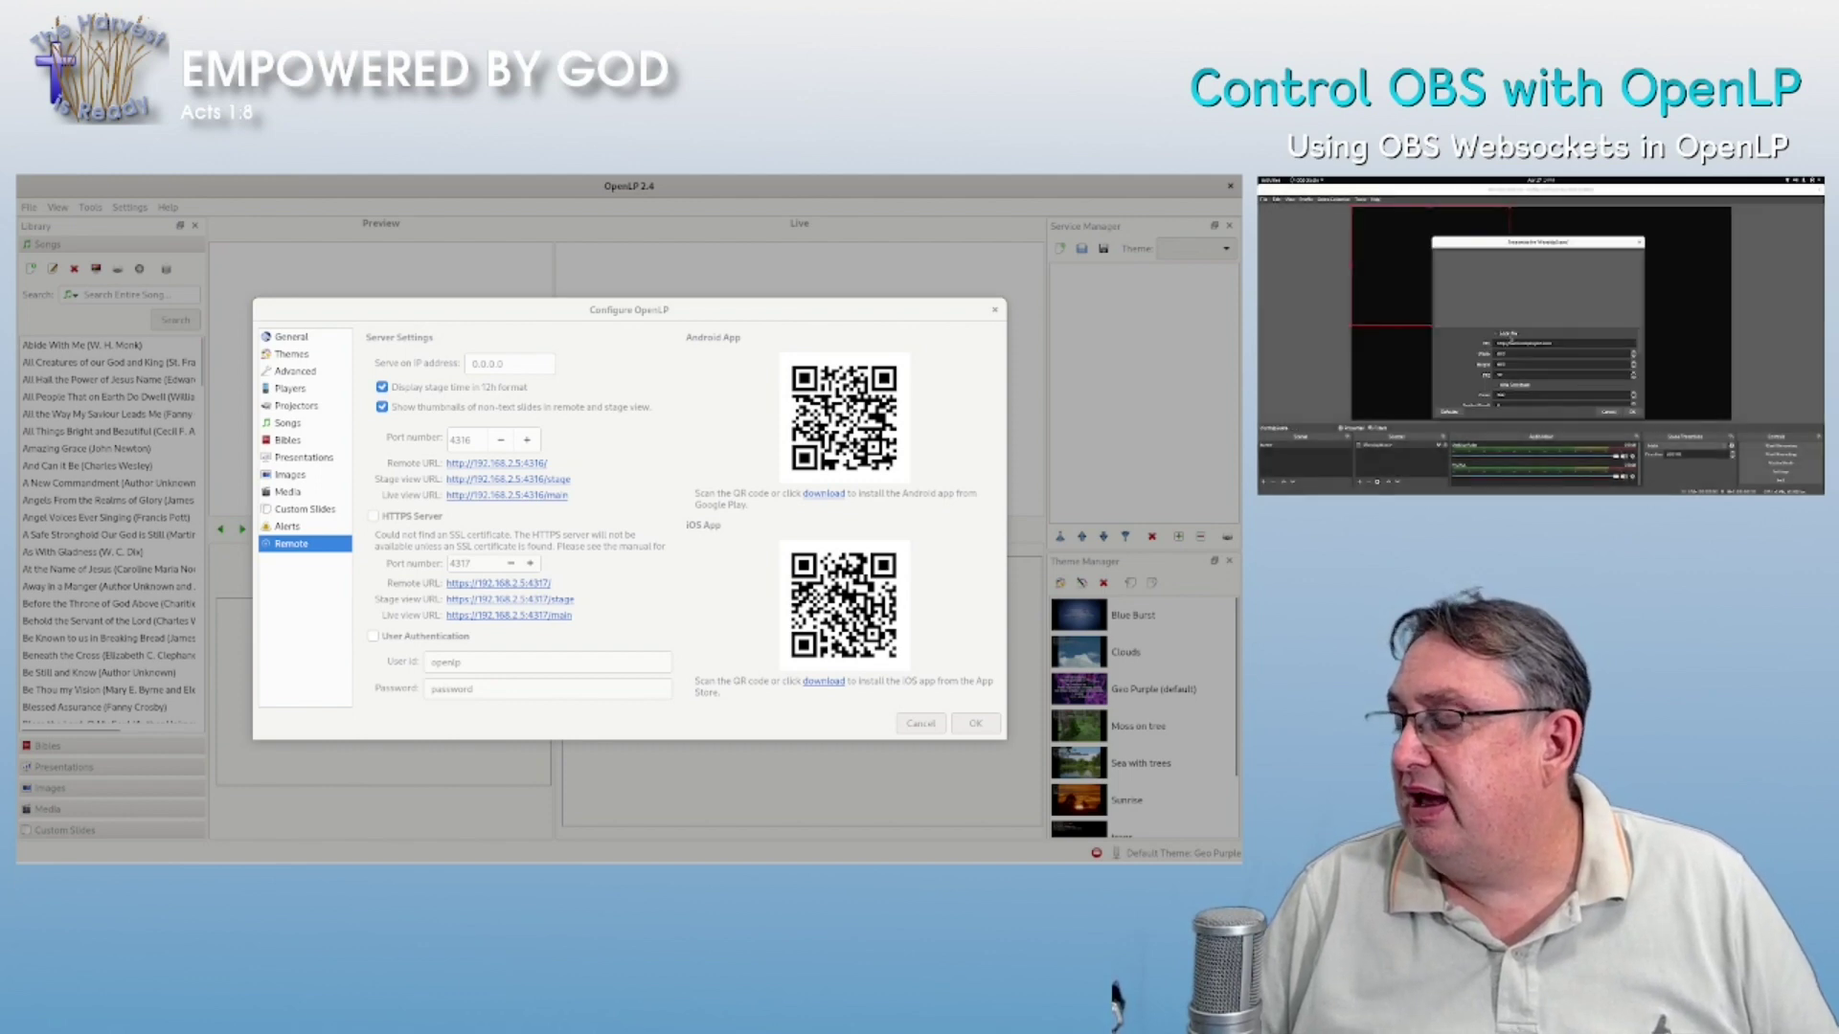
drag(1543, 343, 1498, 343)
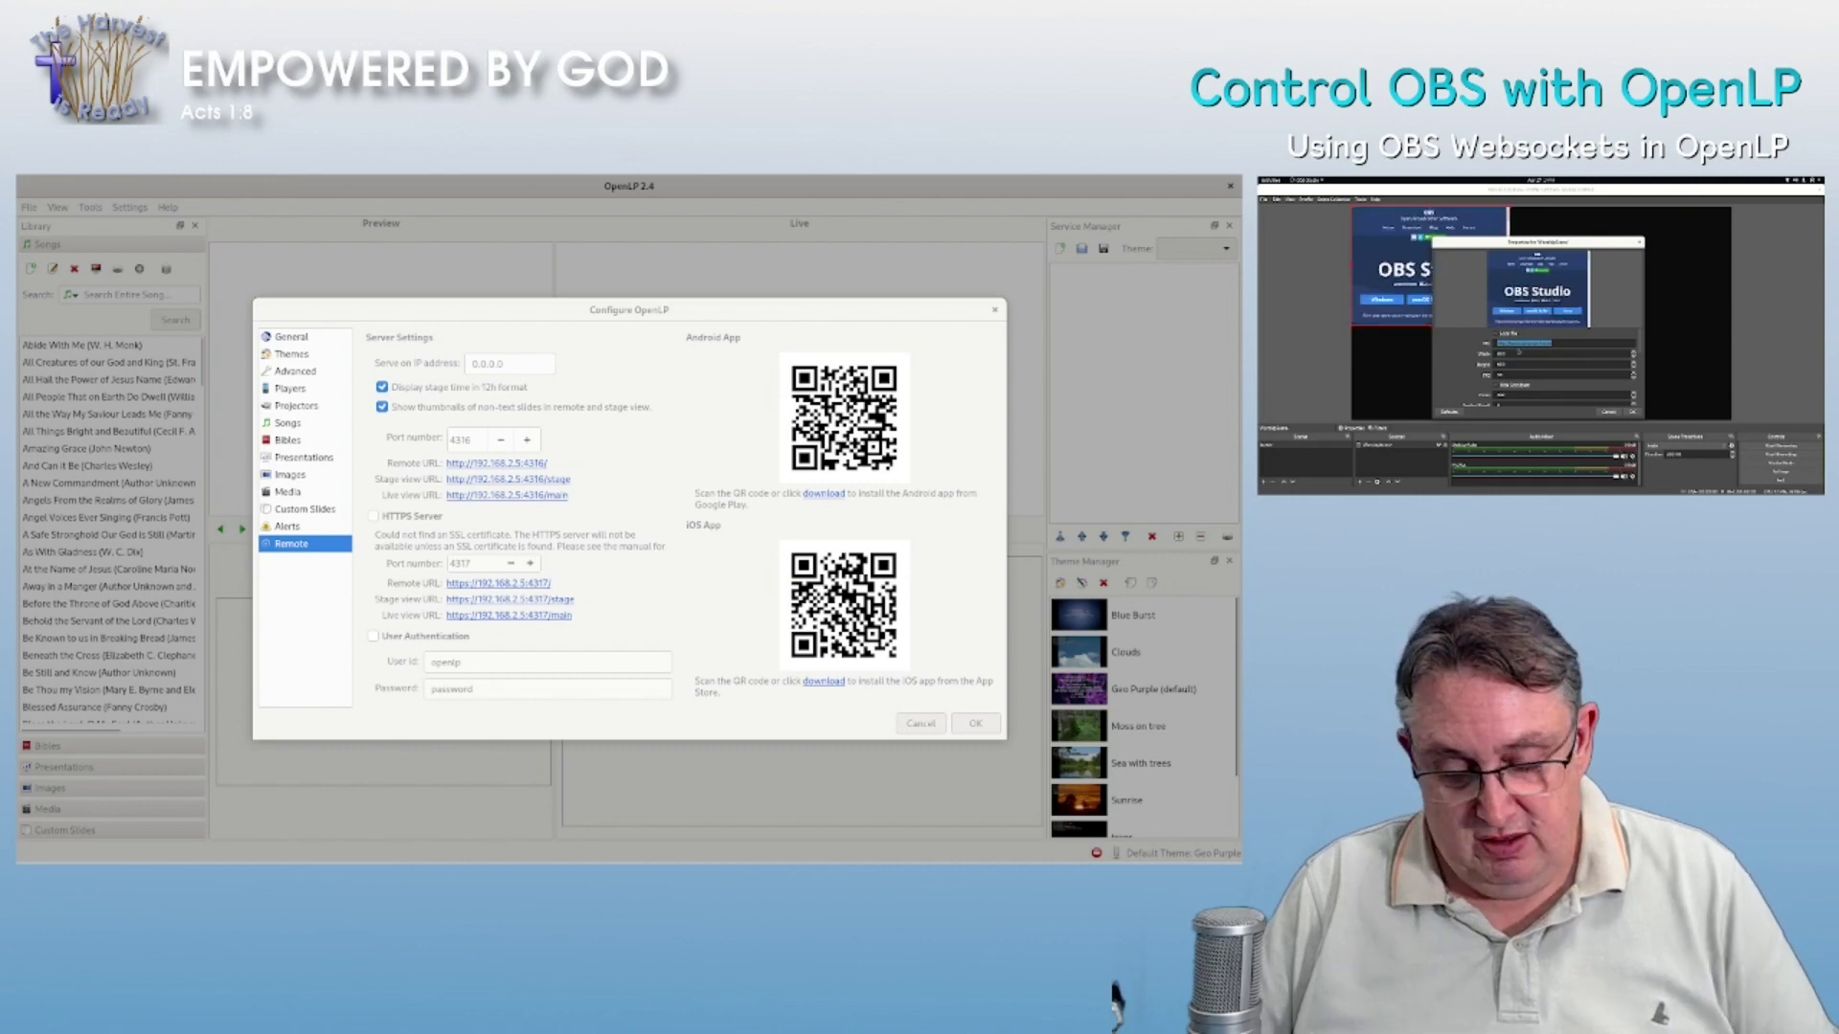
key(ctrl+v)
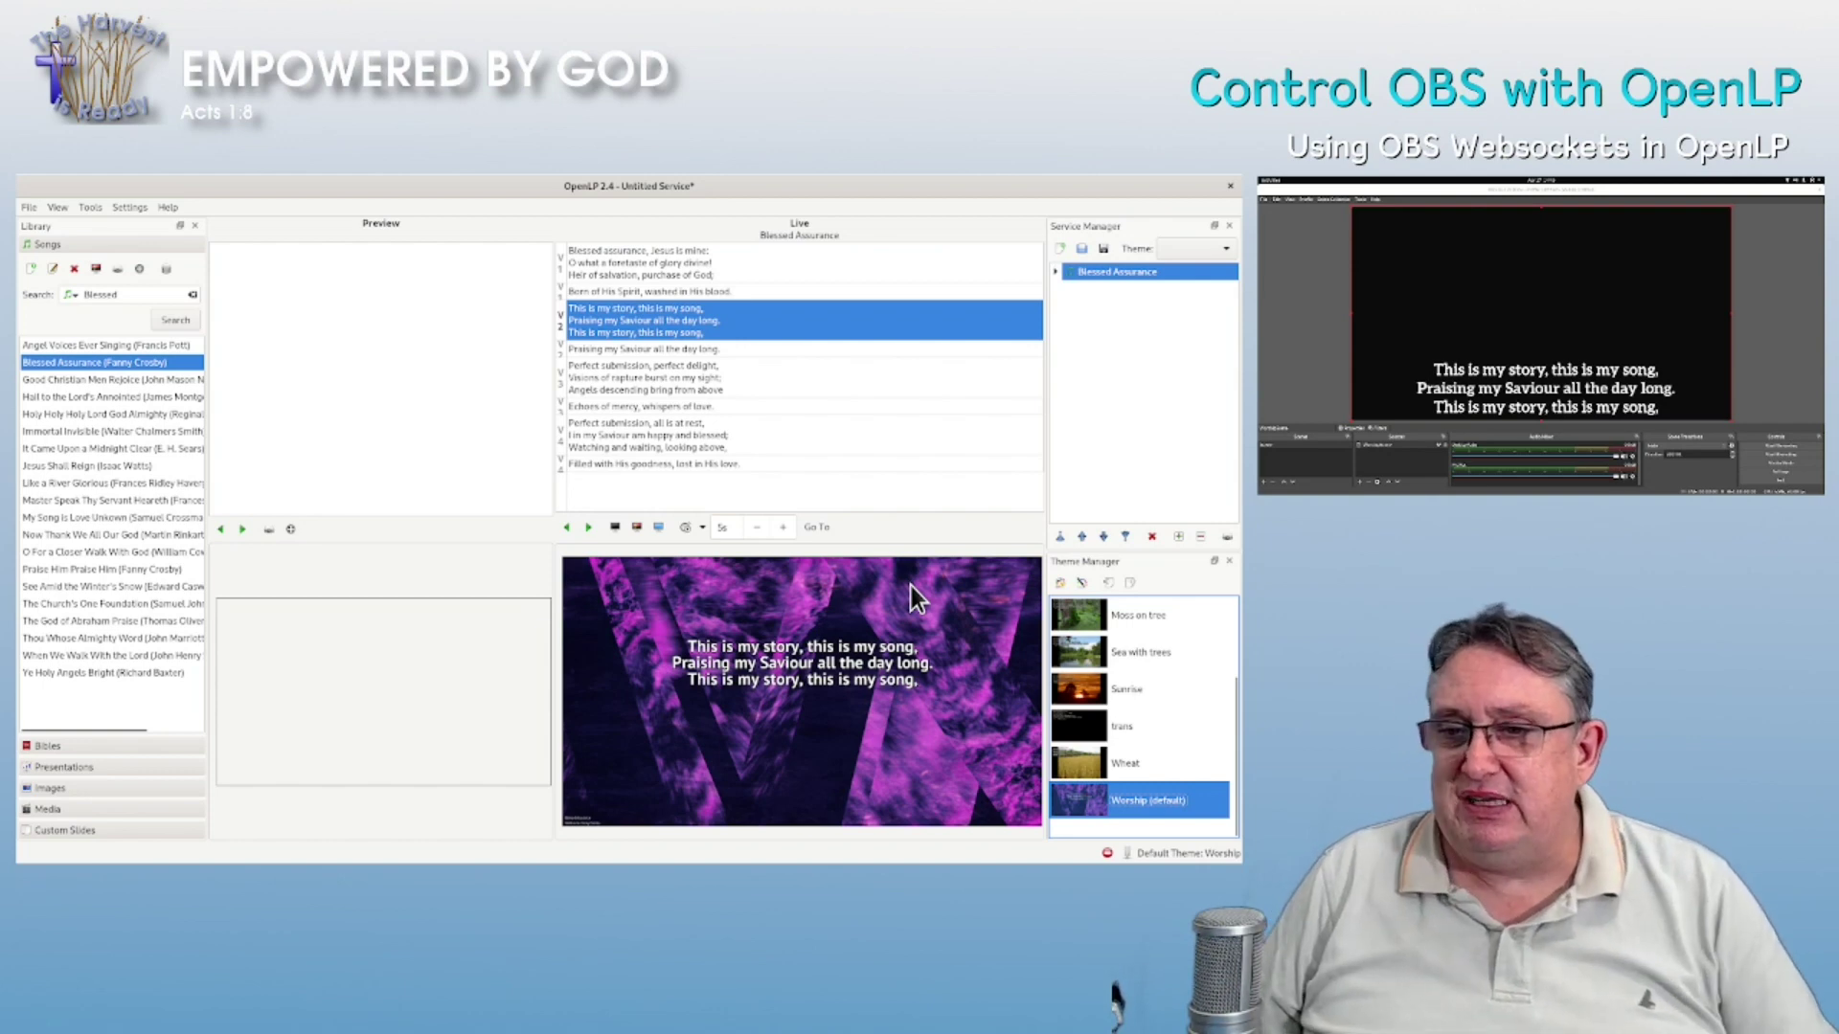
- Switch from OpenLP back to OBS Studio
key(alt+Tab)
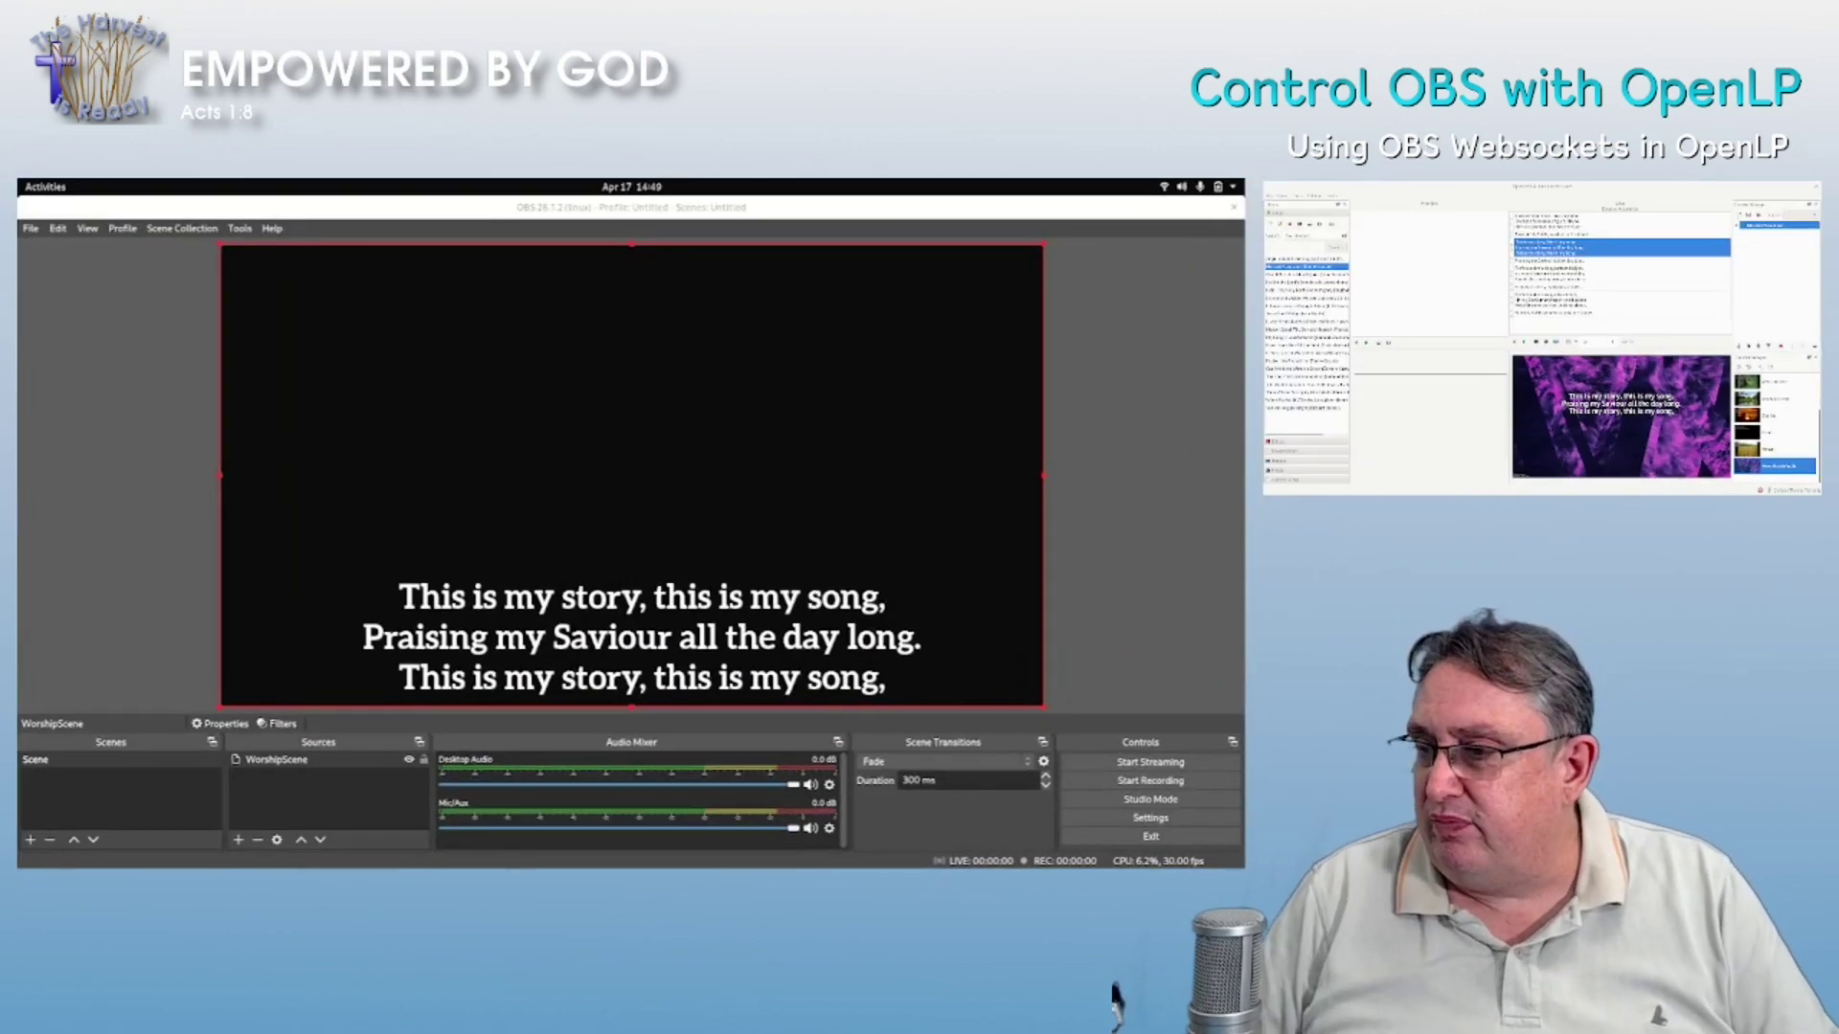
key(alt+Tab)
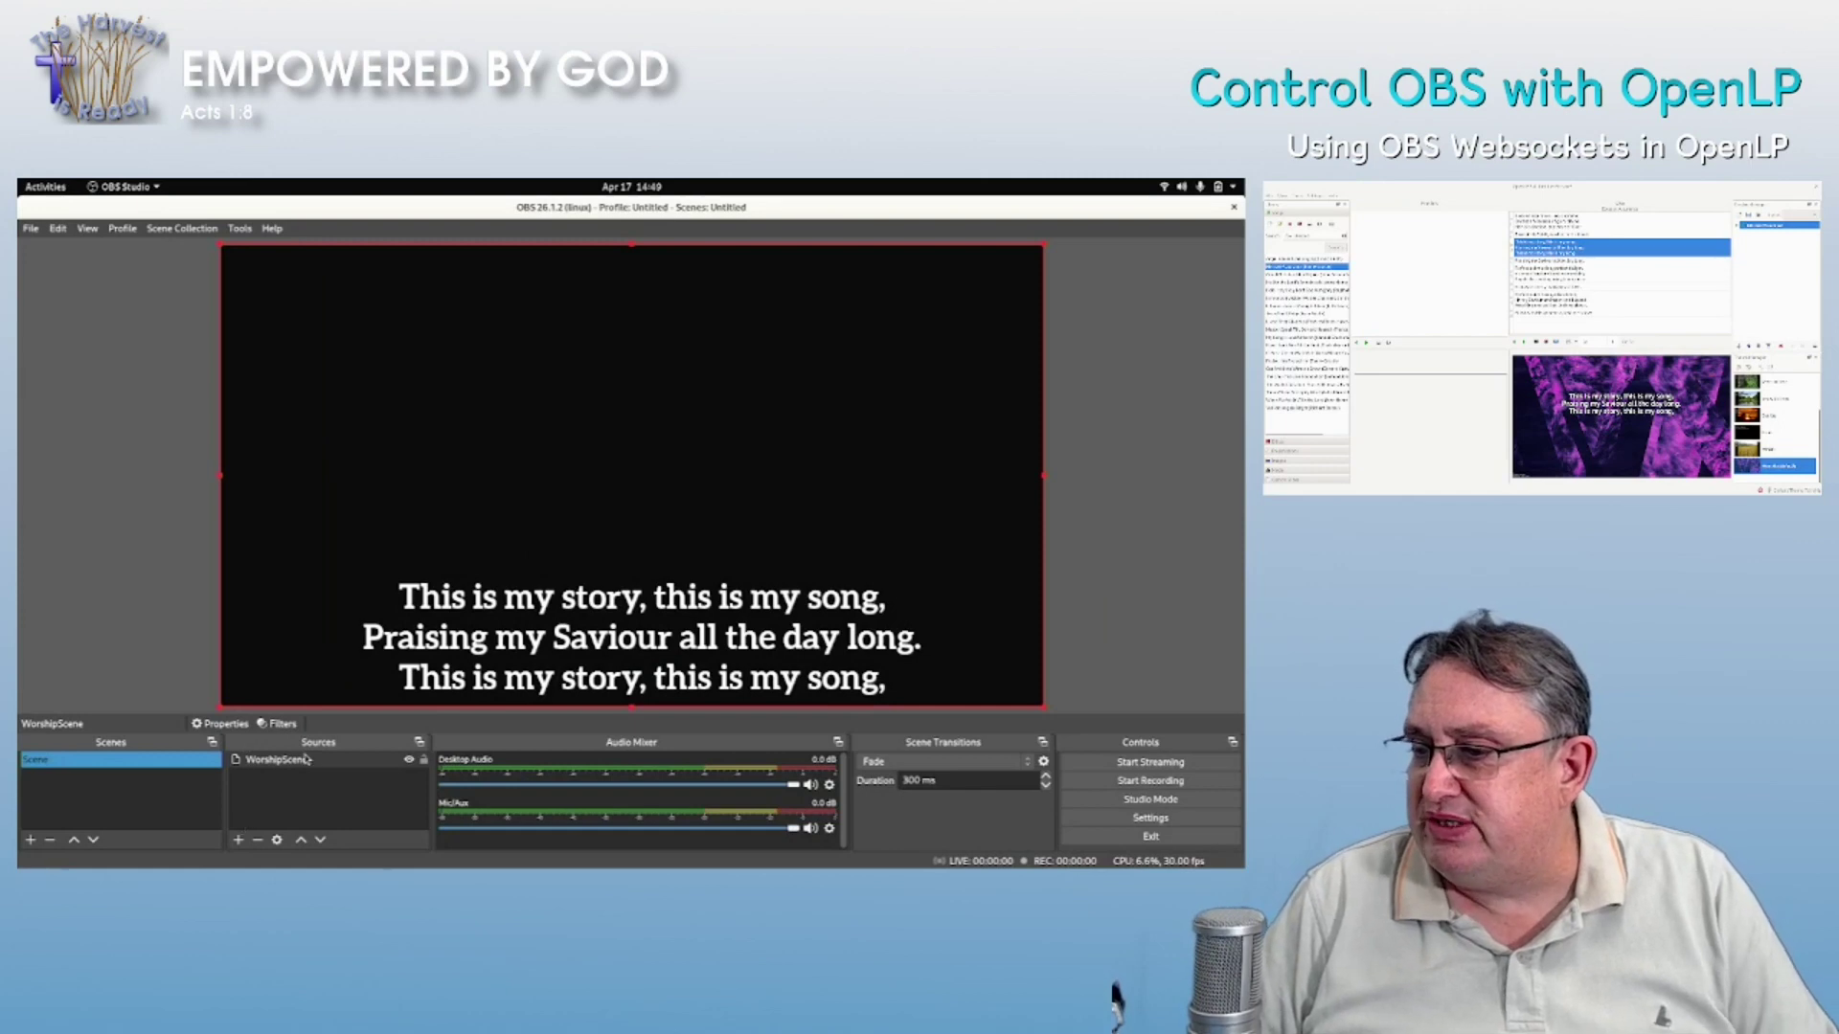
click(238, 840)
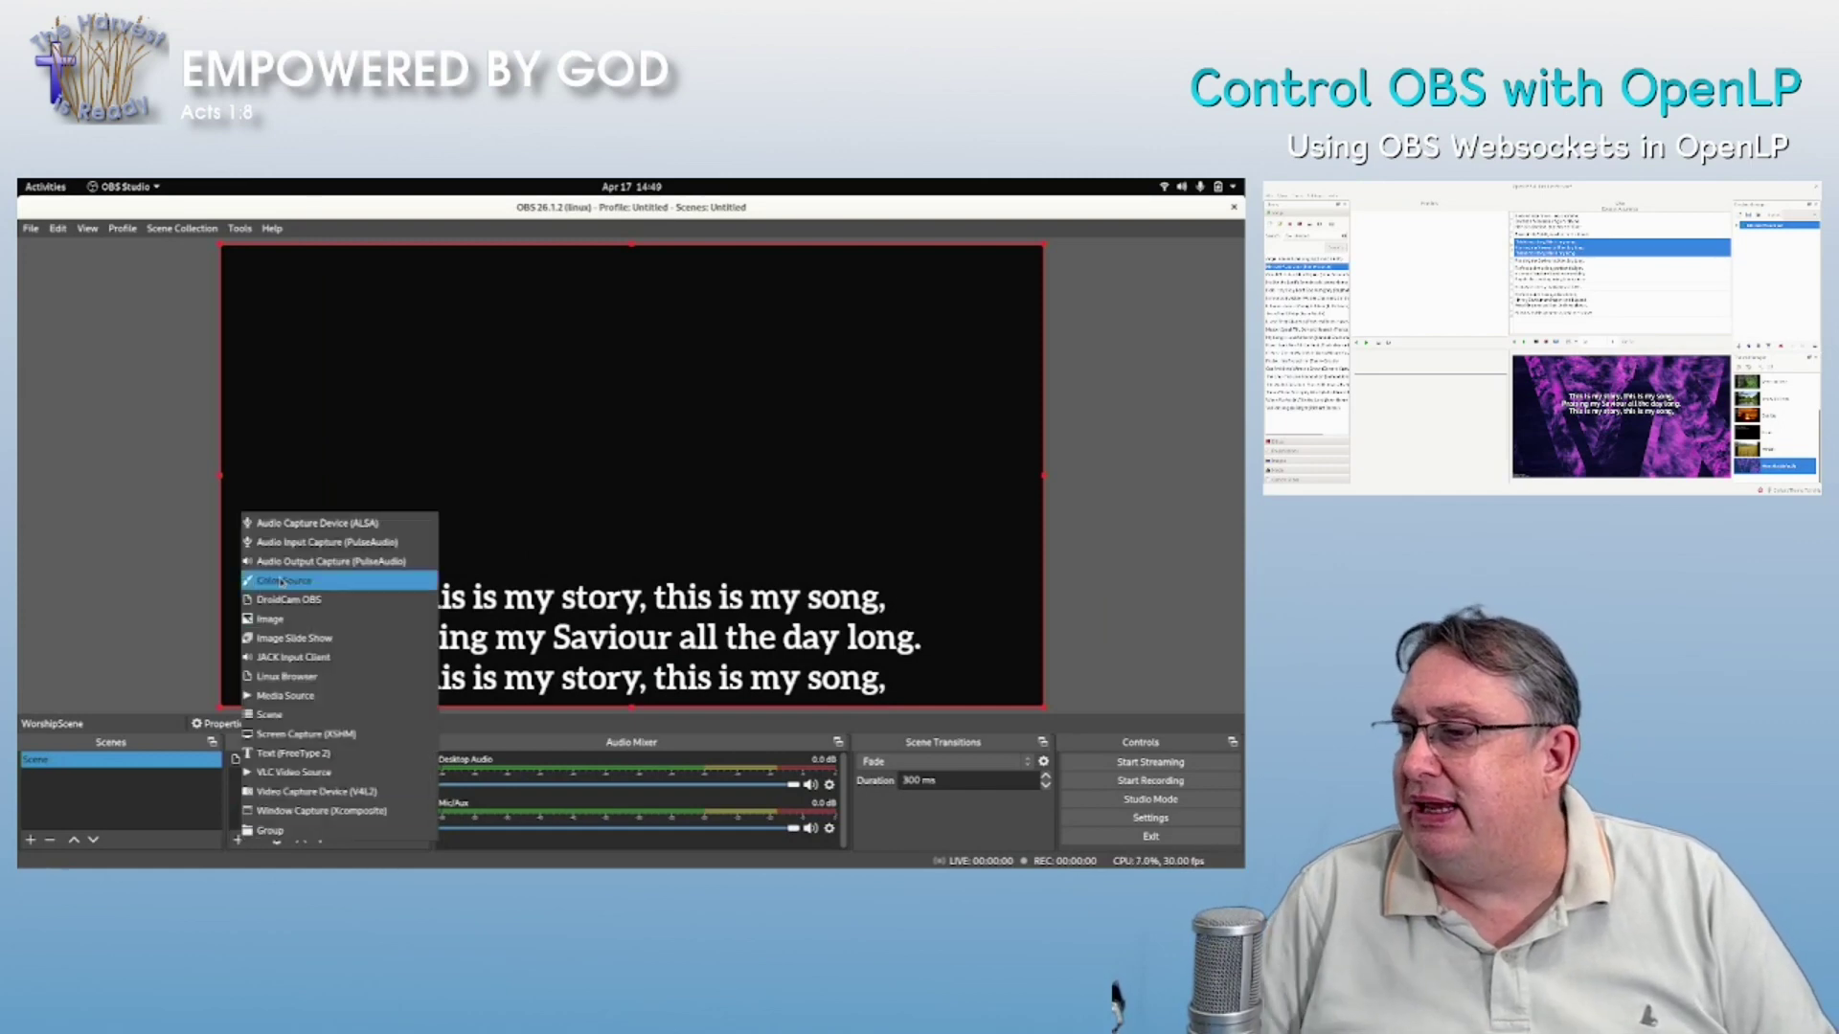
click(298, 683)
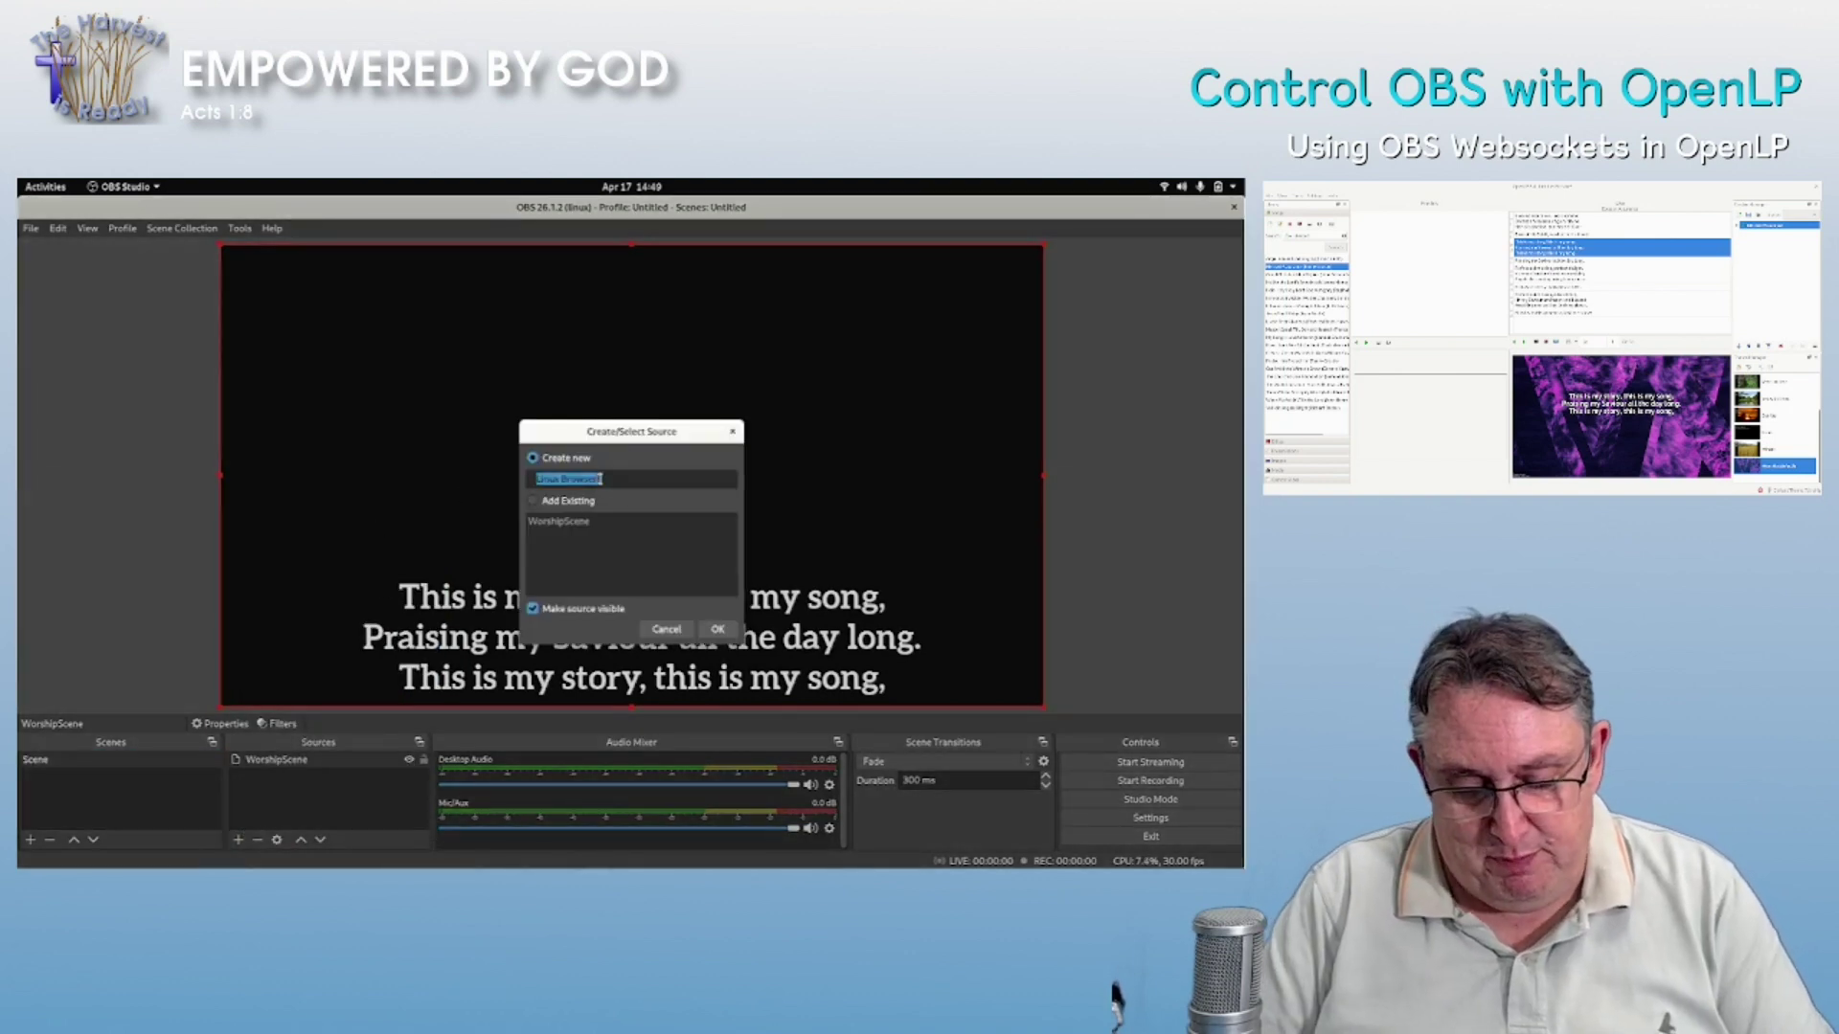
text(BibleScne)
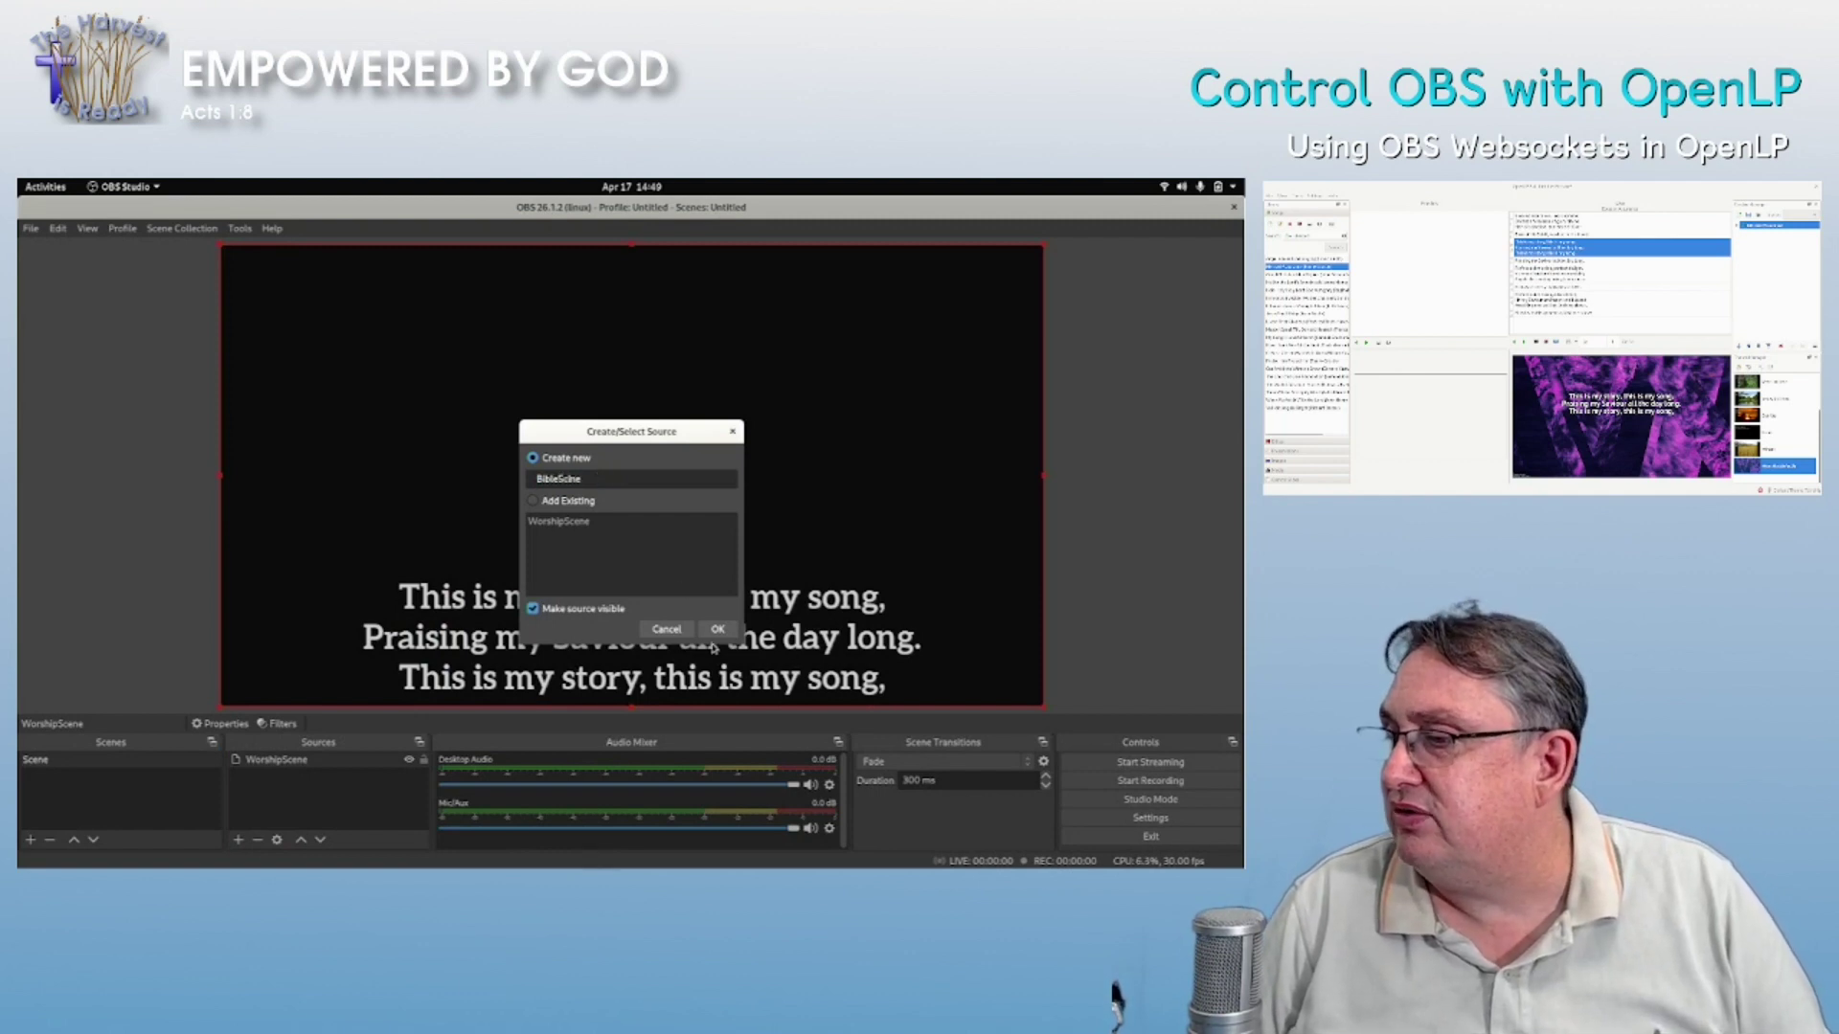
click(680, 631)
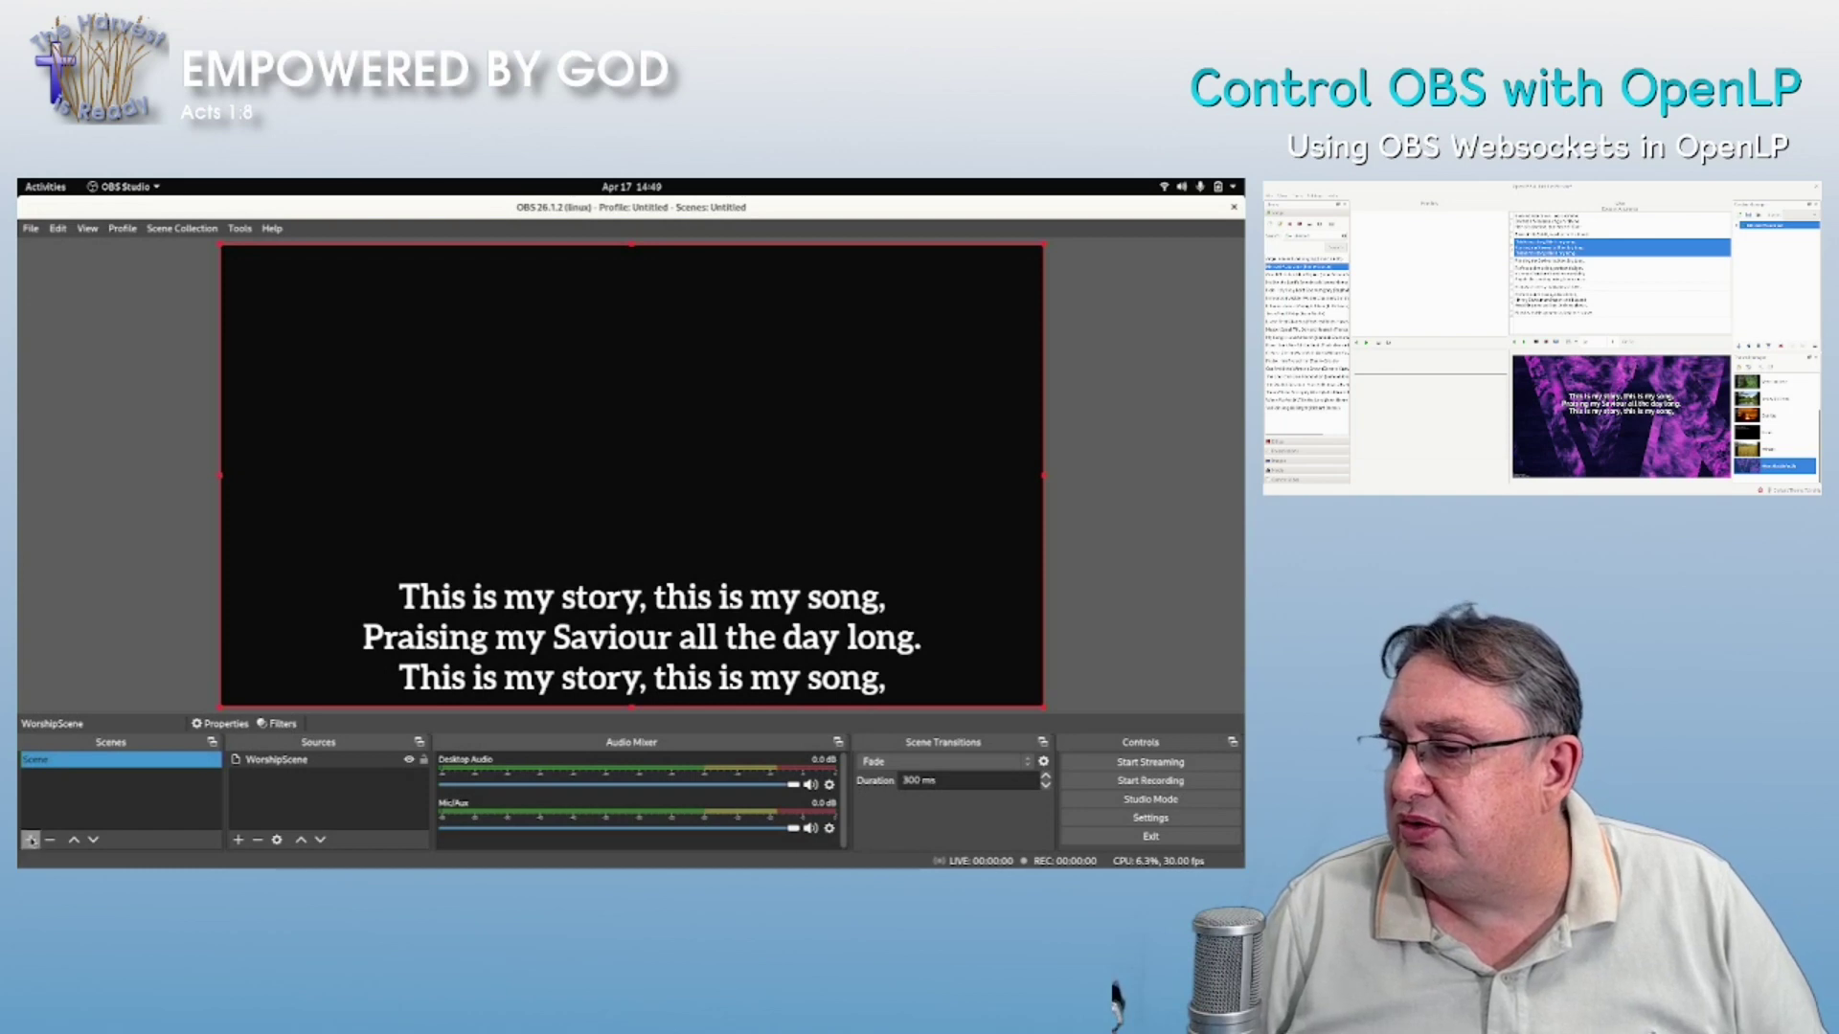
- Add a scene named Bible to the OBS scene collection
click(30, 839)
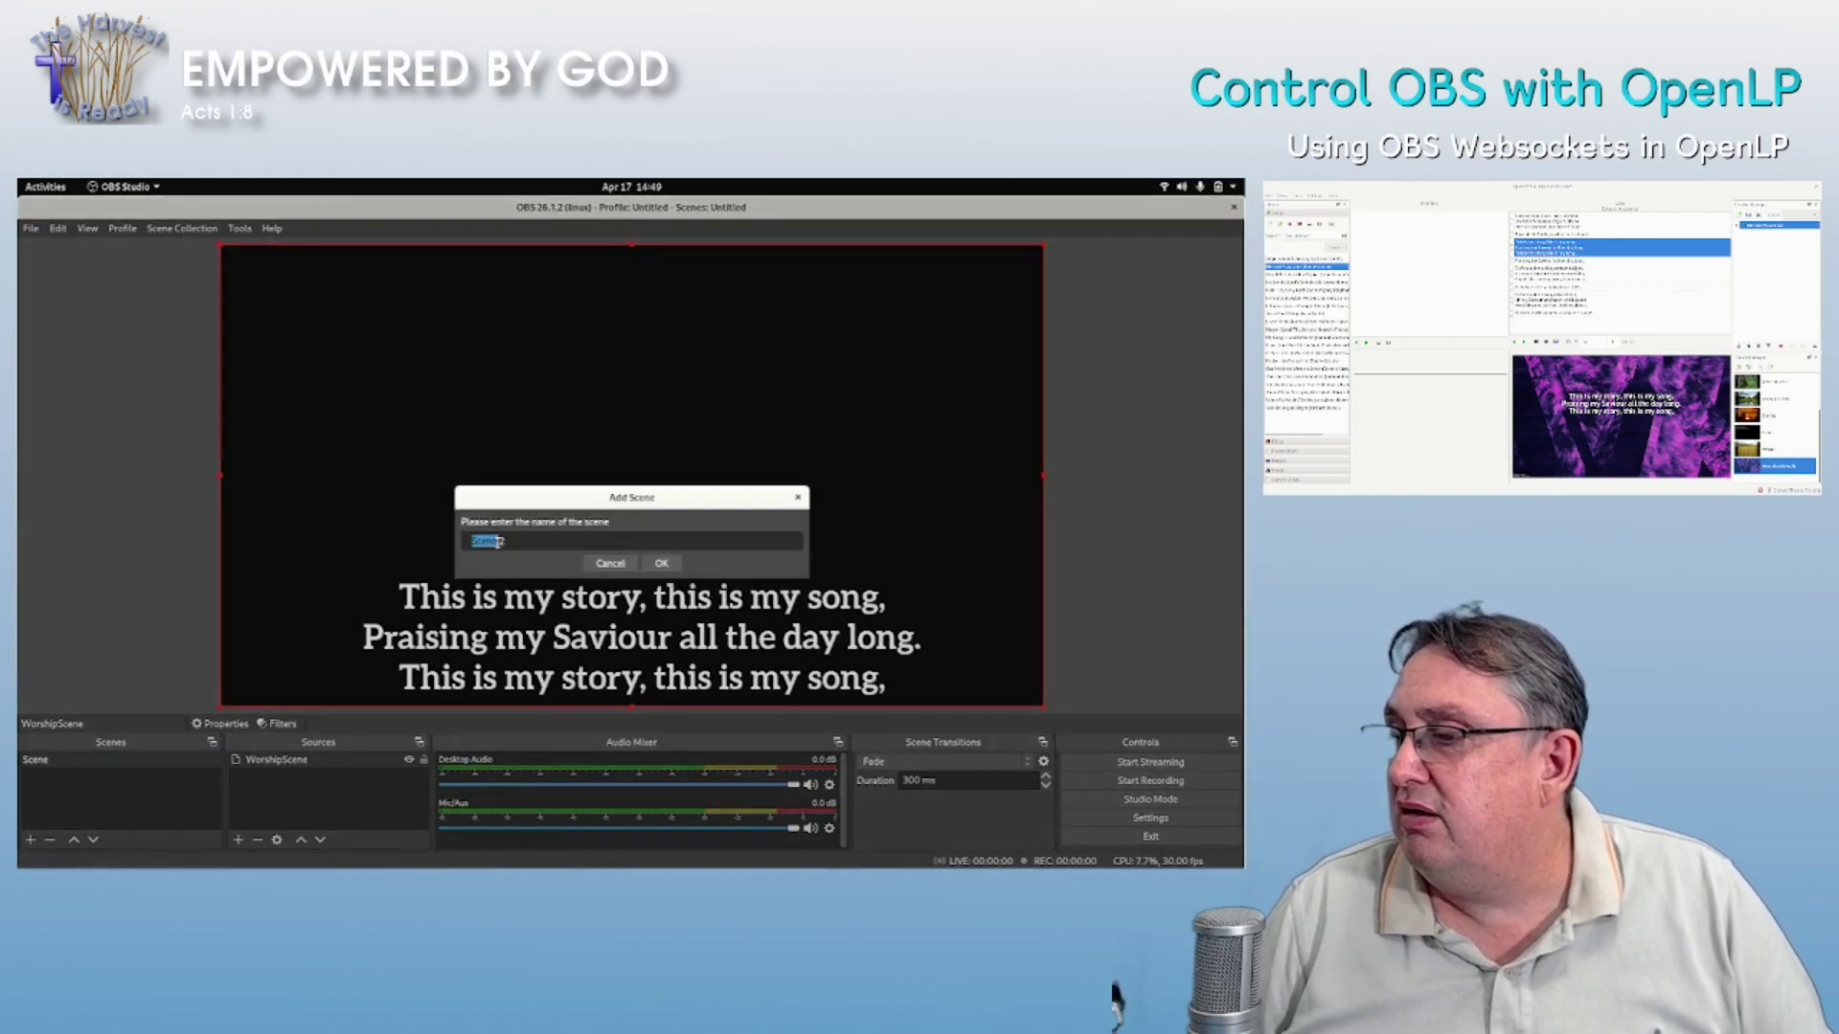
text(Bibl)
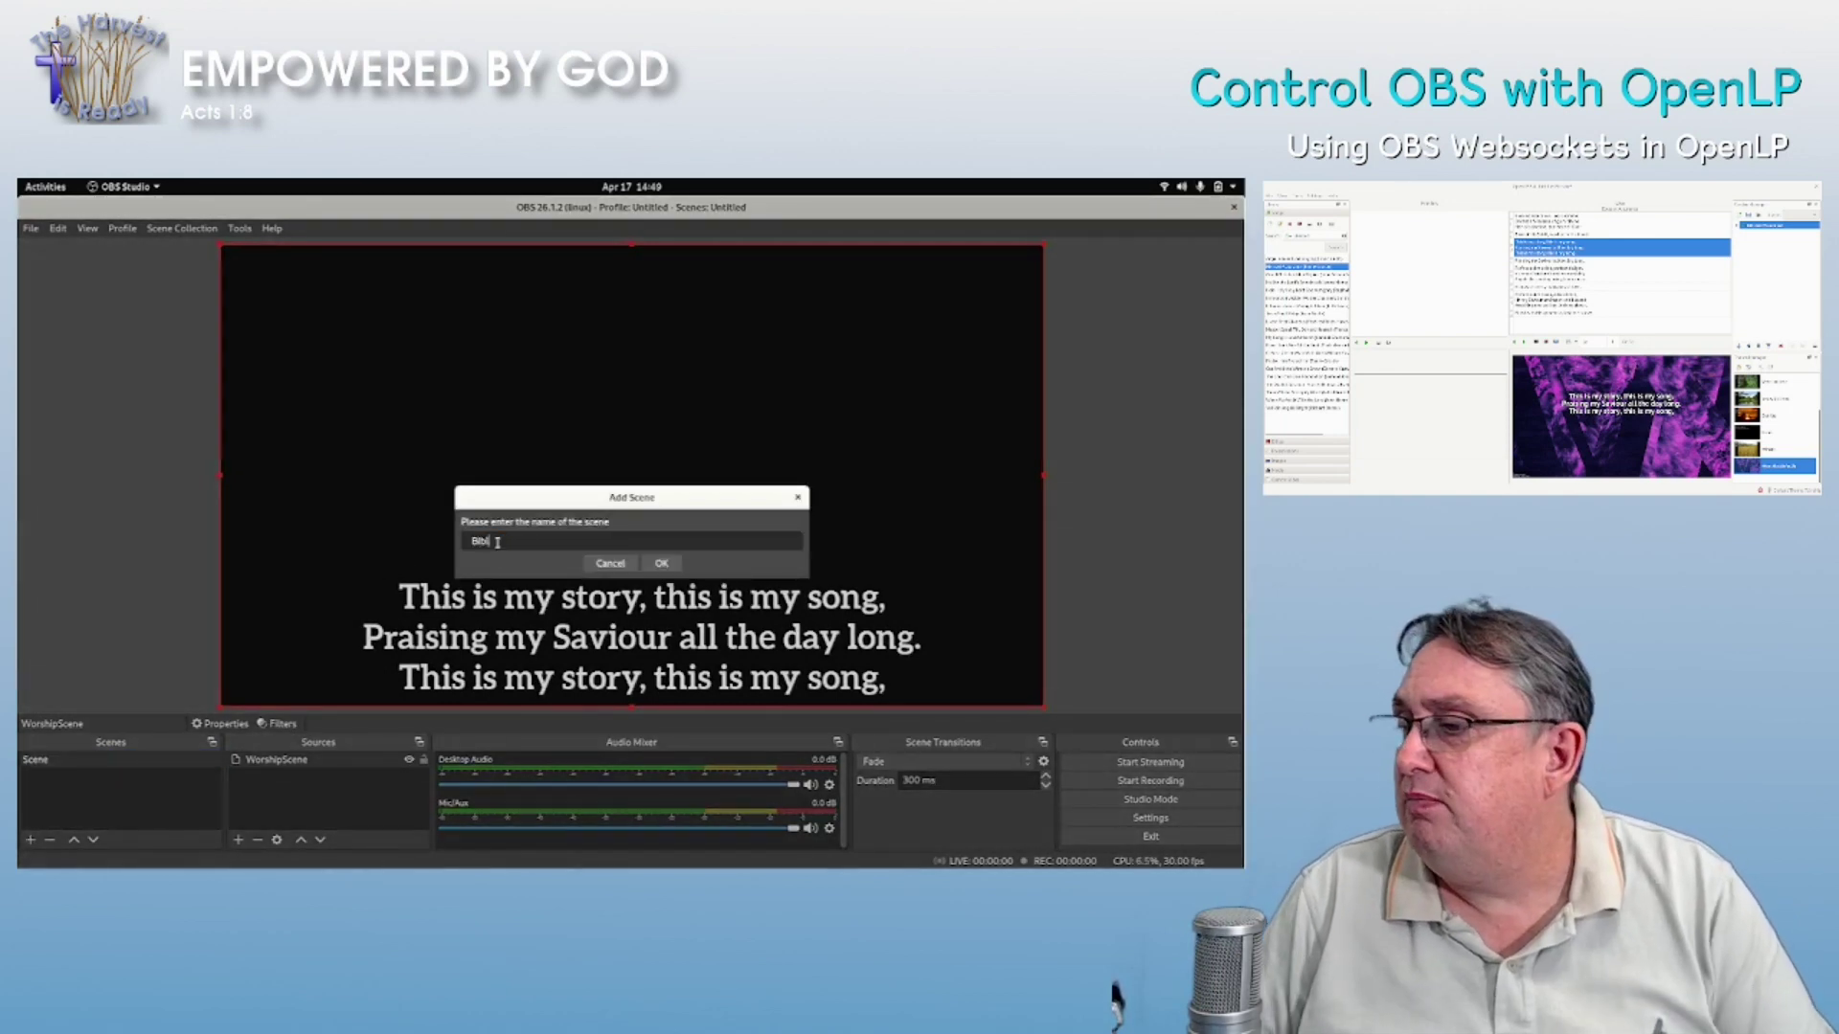
text(e)
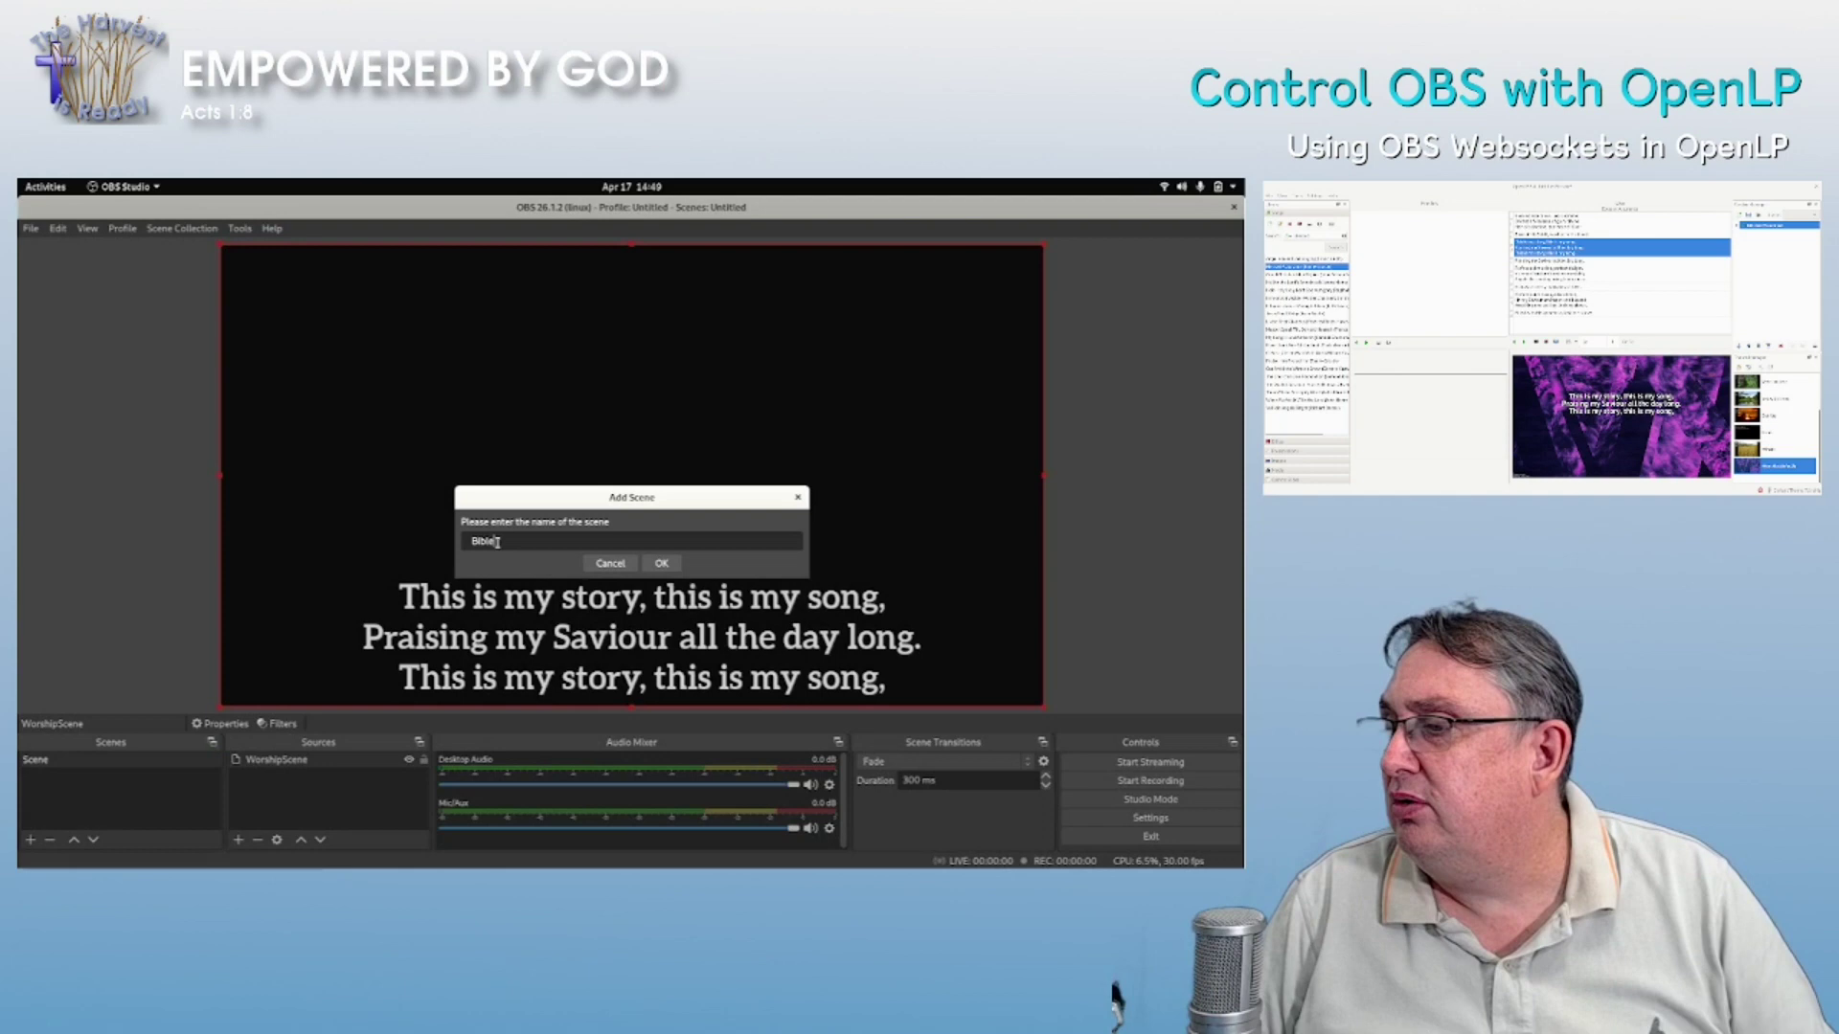
click(663, 565)
- Rename the original scene, which holds the WorshipScene source, as worship in all lowercase
click(86, 762)
right_click(88, 766)
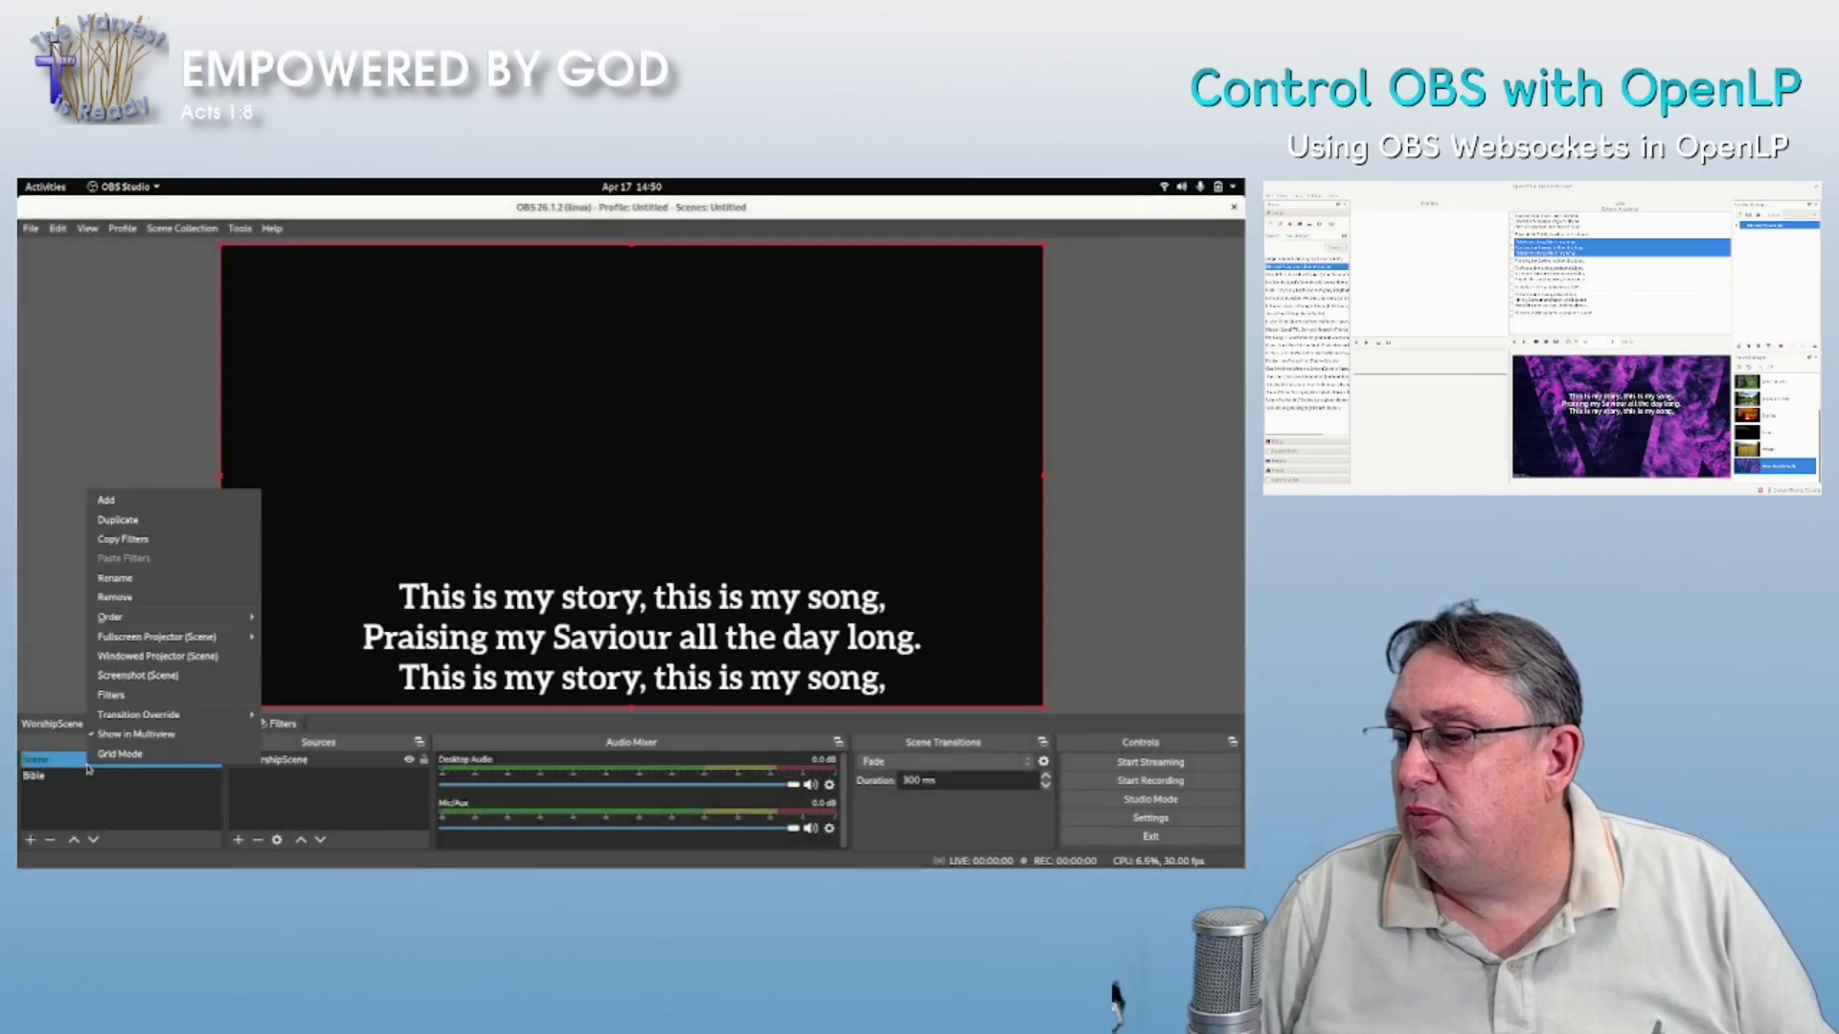
click(115, 578)
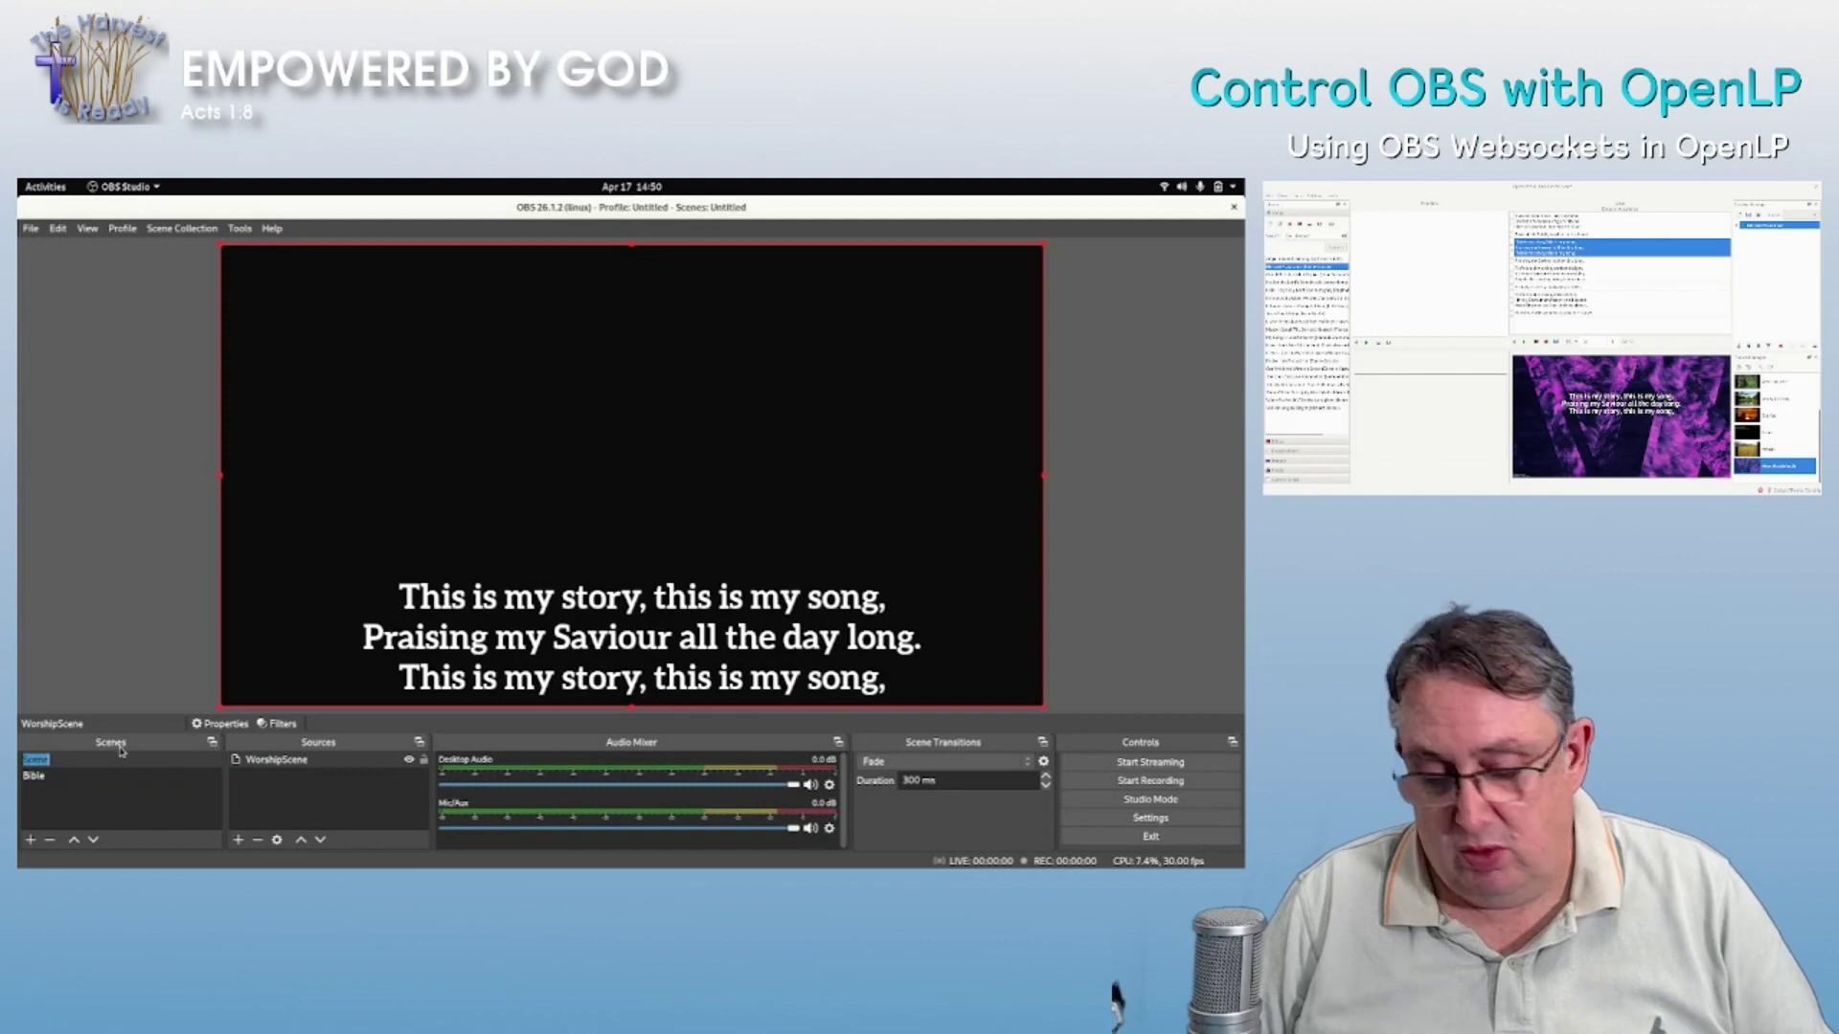
text(Worship)
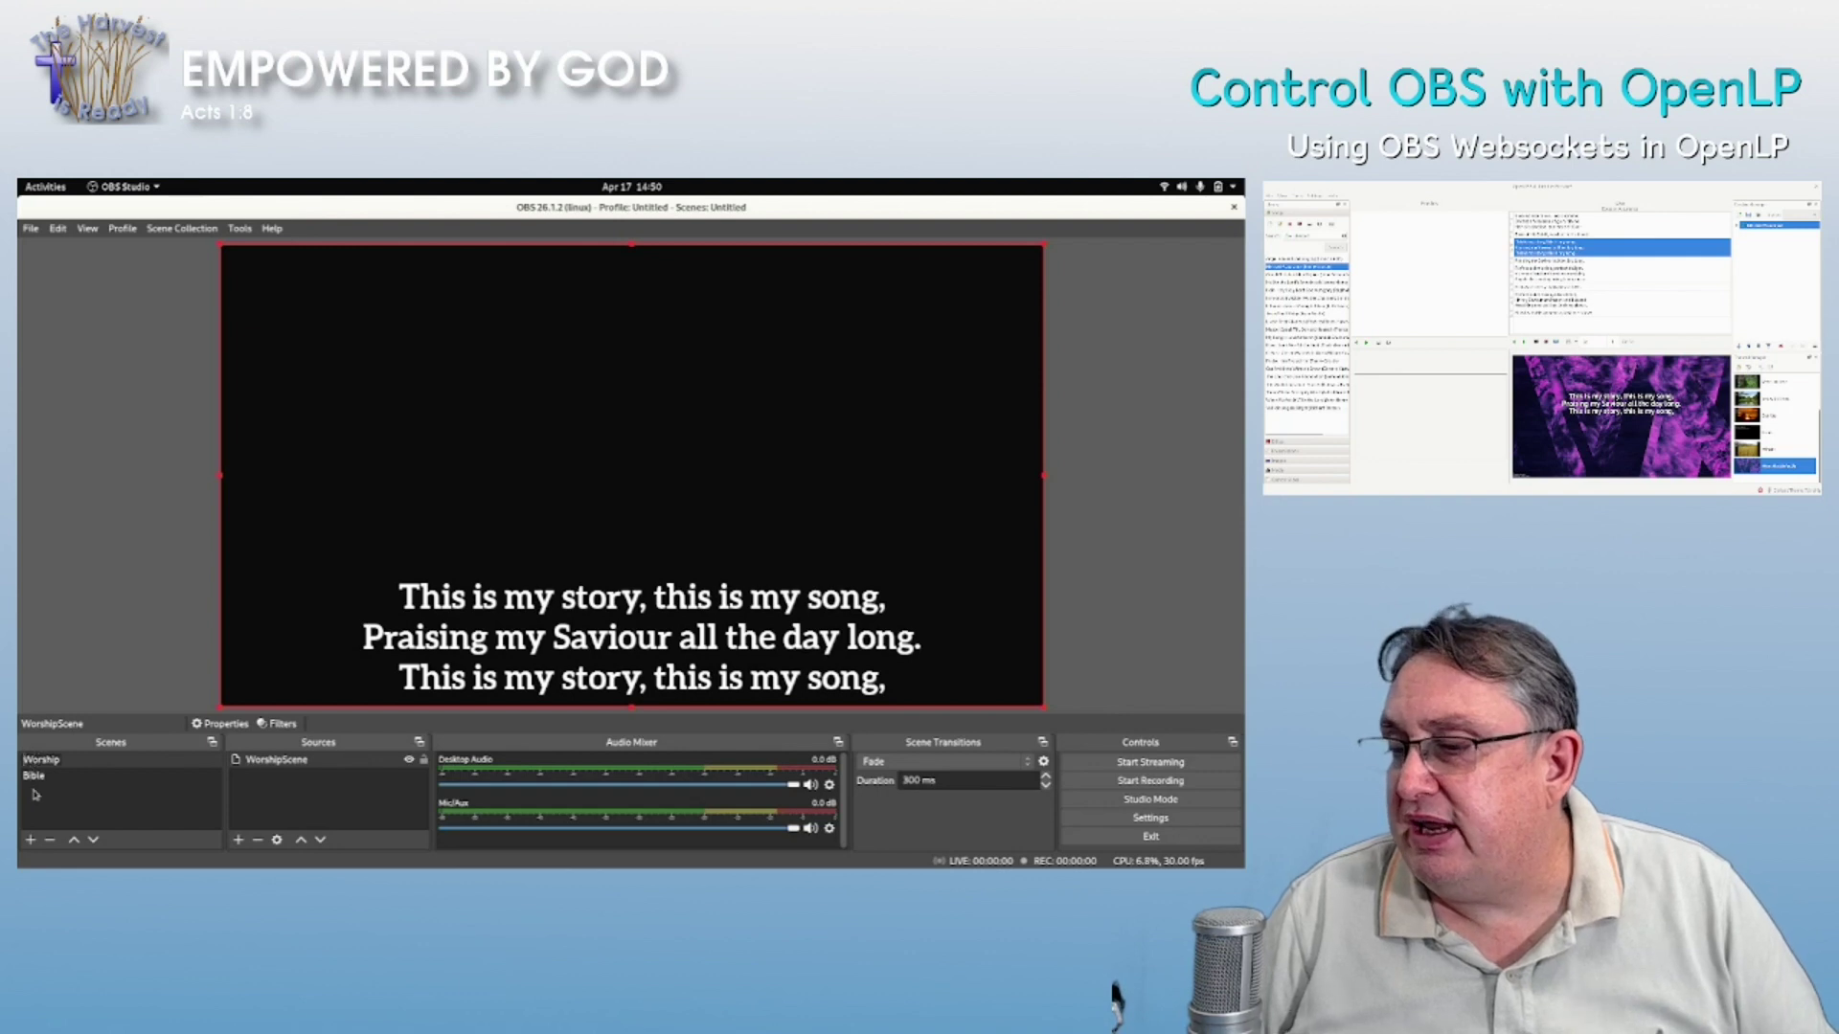
key(BackSpace)
text(w)
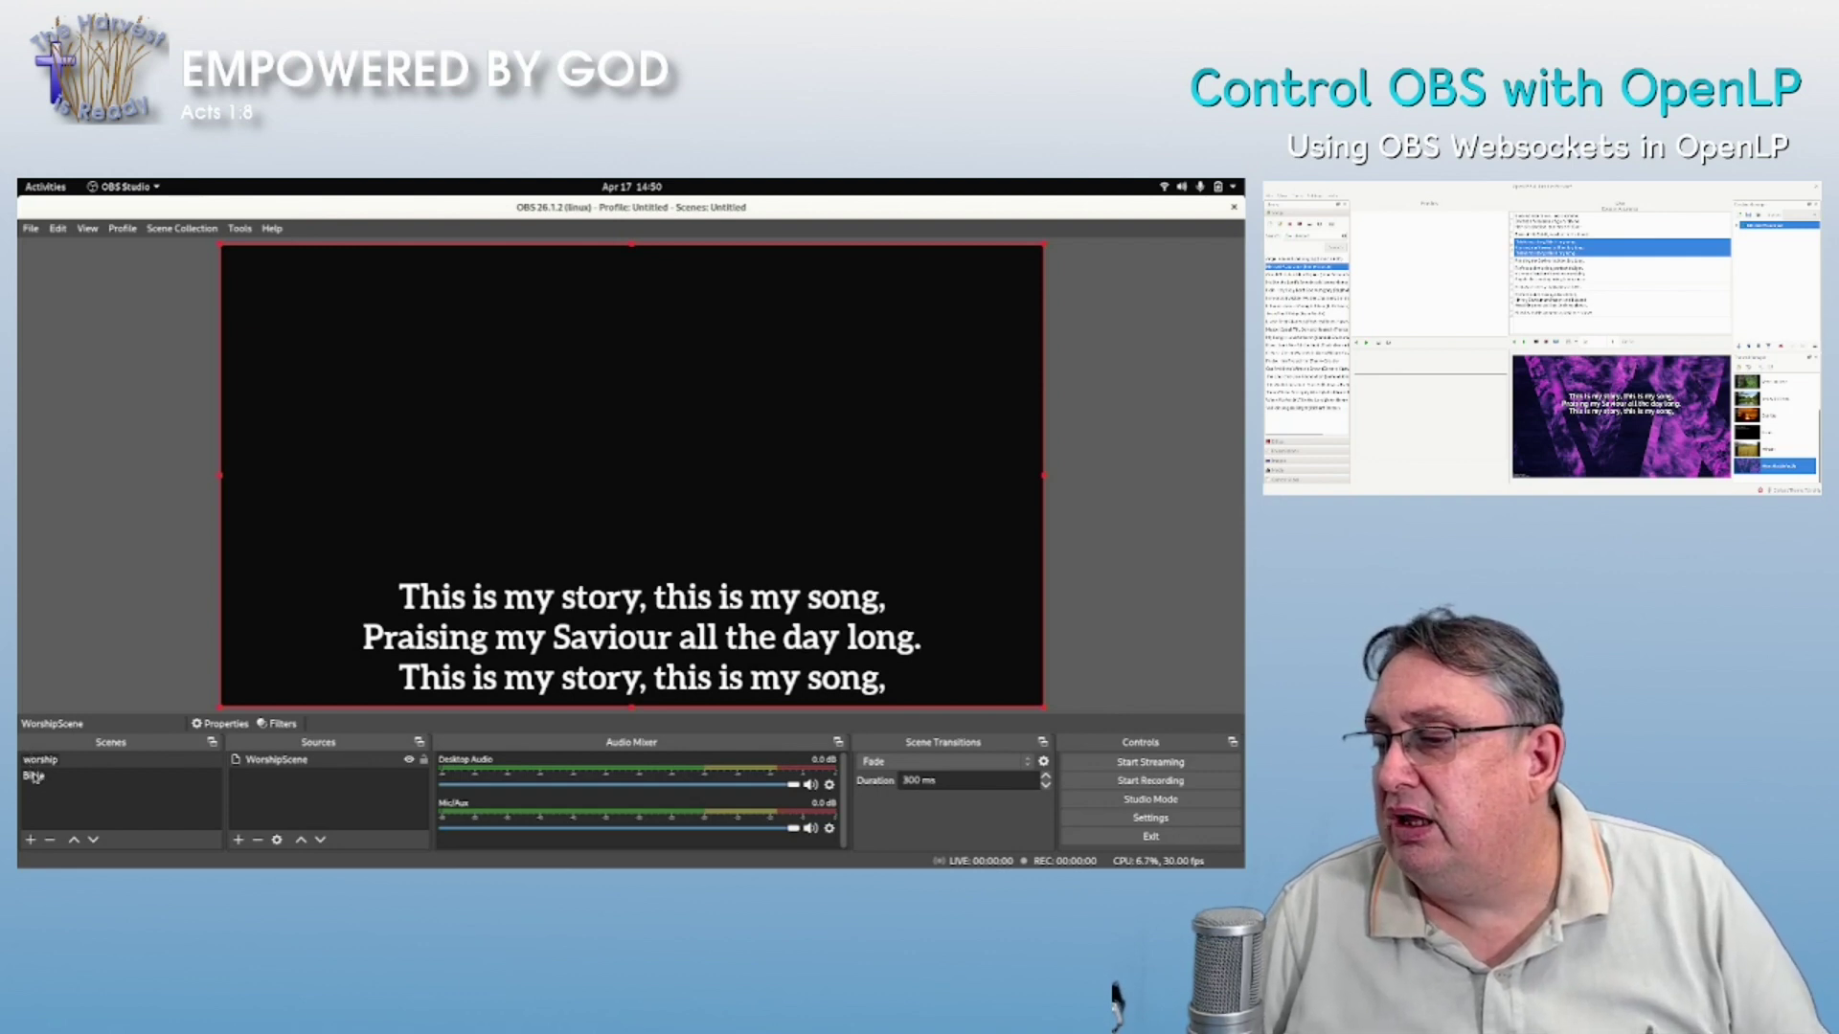
- Rename the Bible scene as bible in all lowercase
click(36, 776)
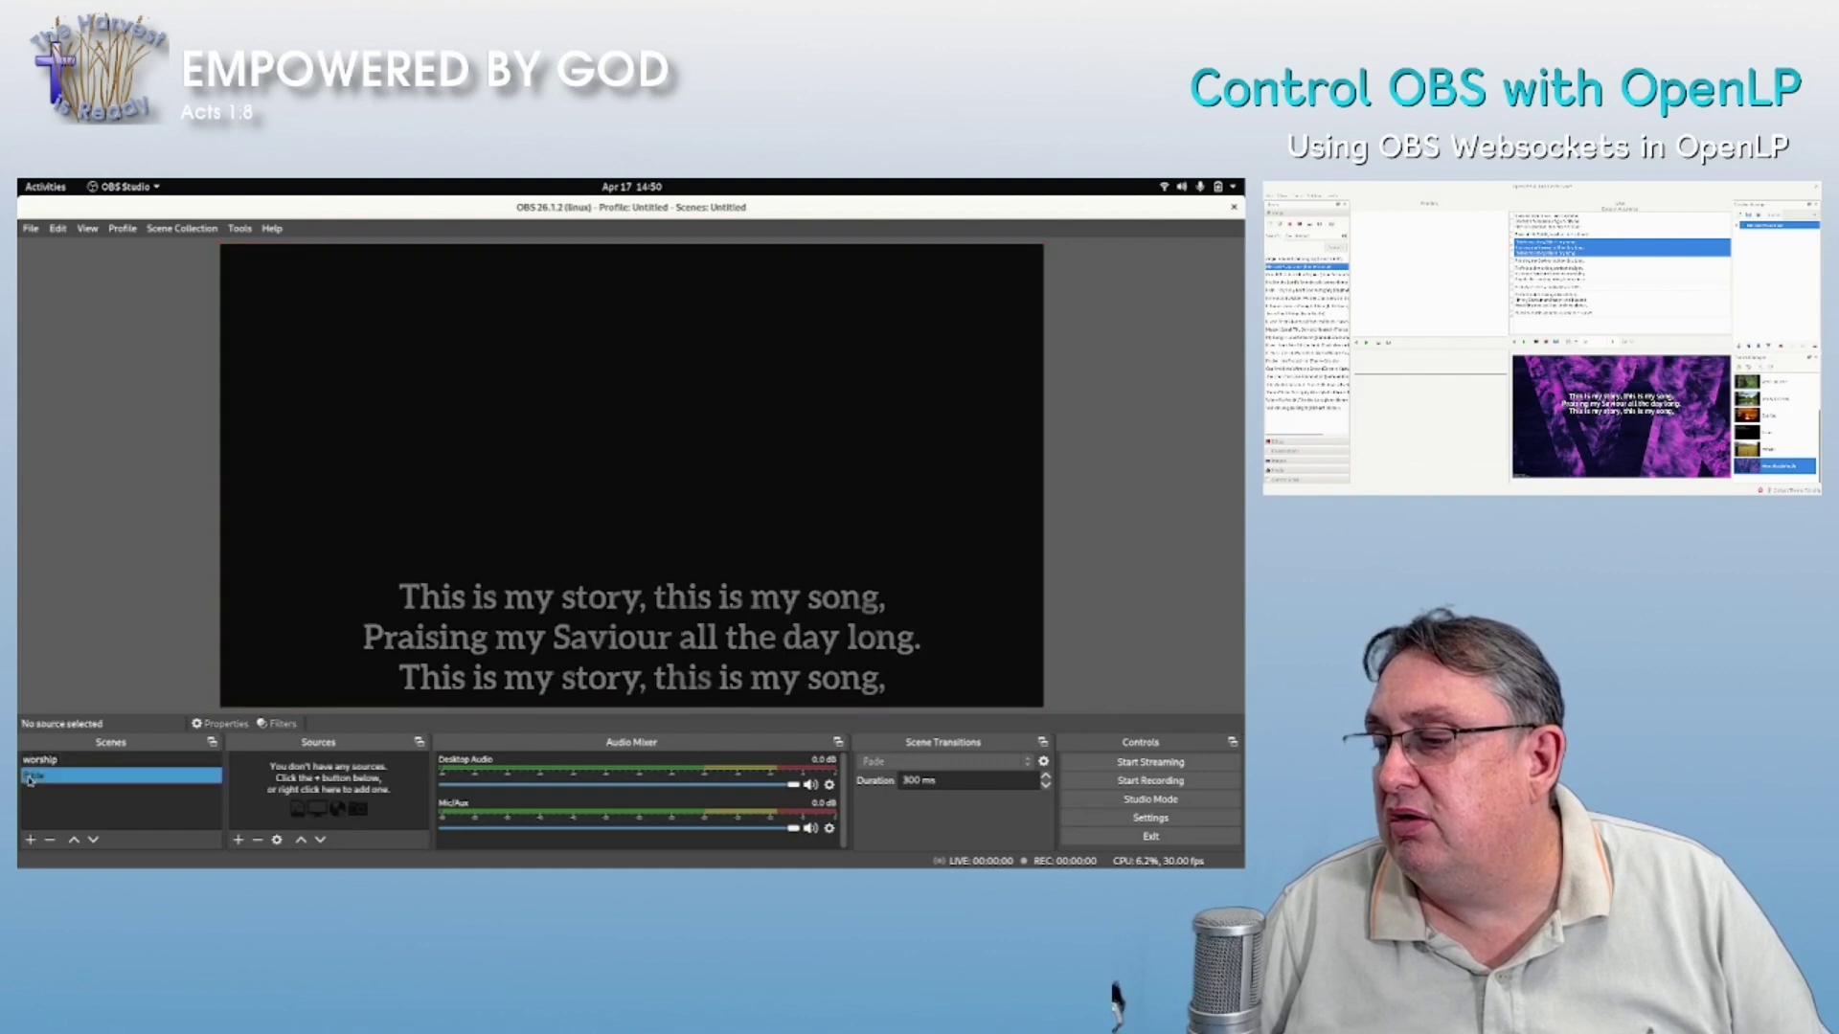
right_click(37, 776)
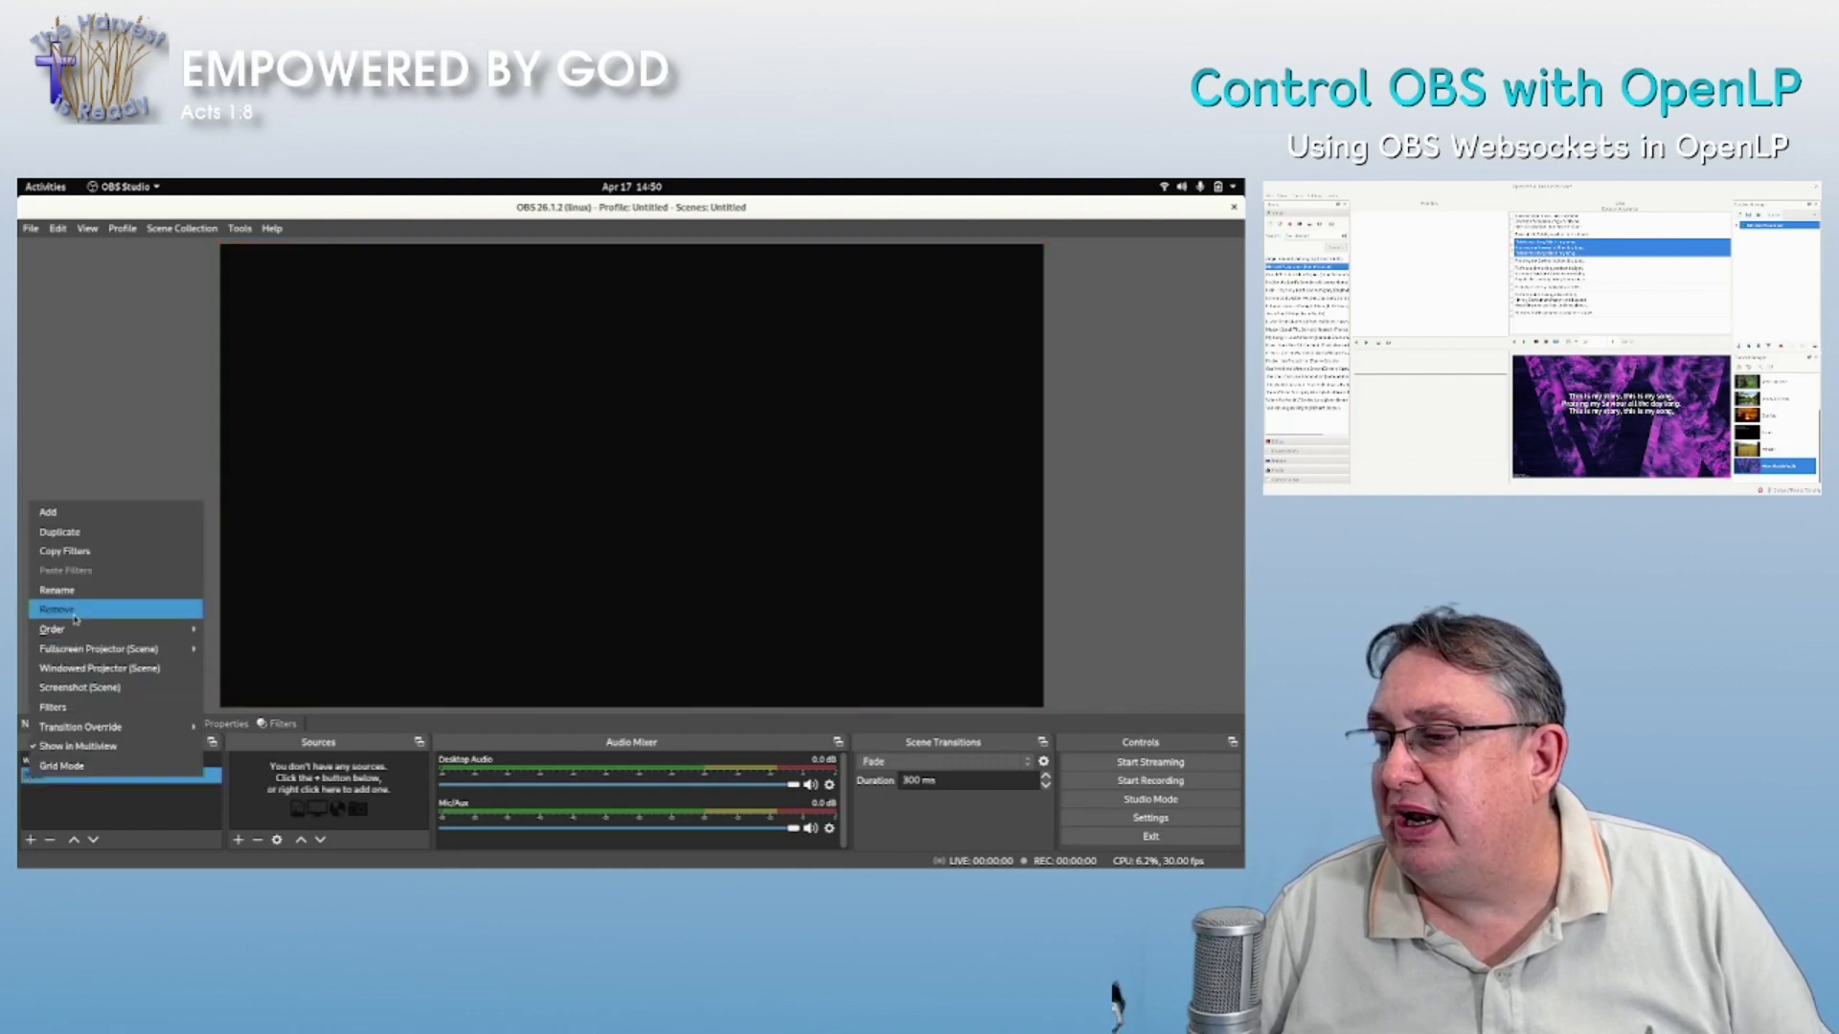
click(57, 591)
click(28, 777)
key(BackSpace)
text(bible)
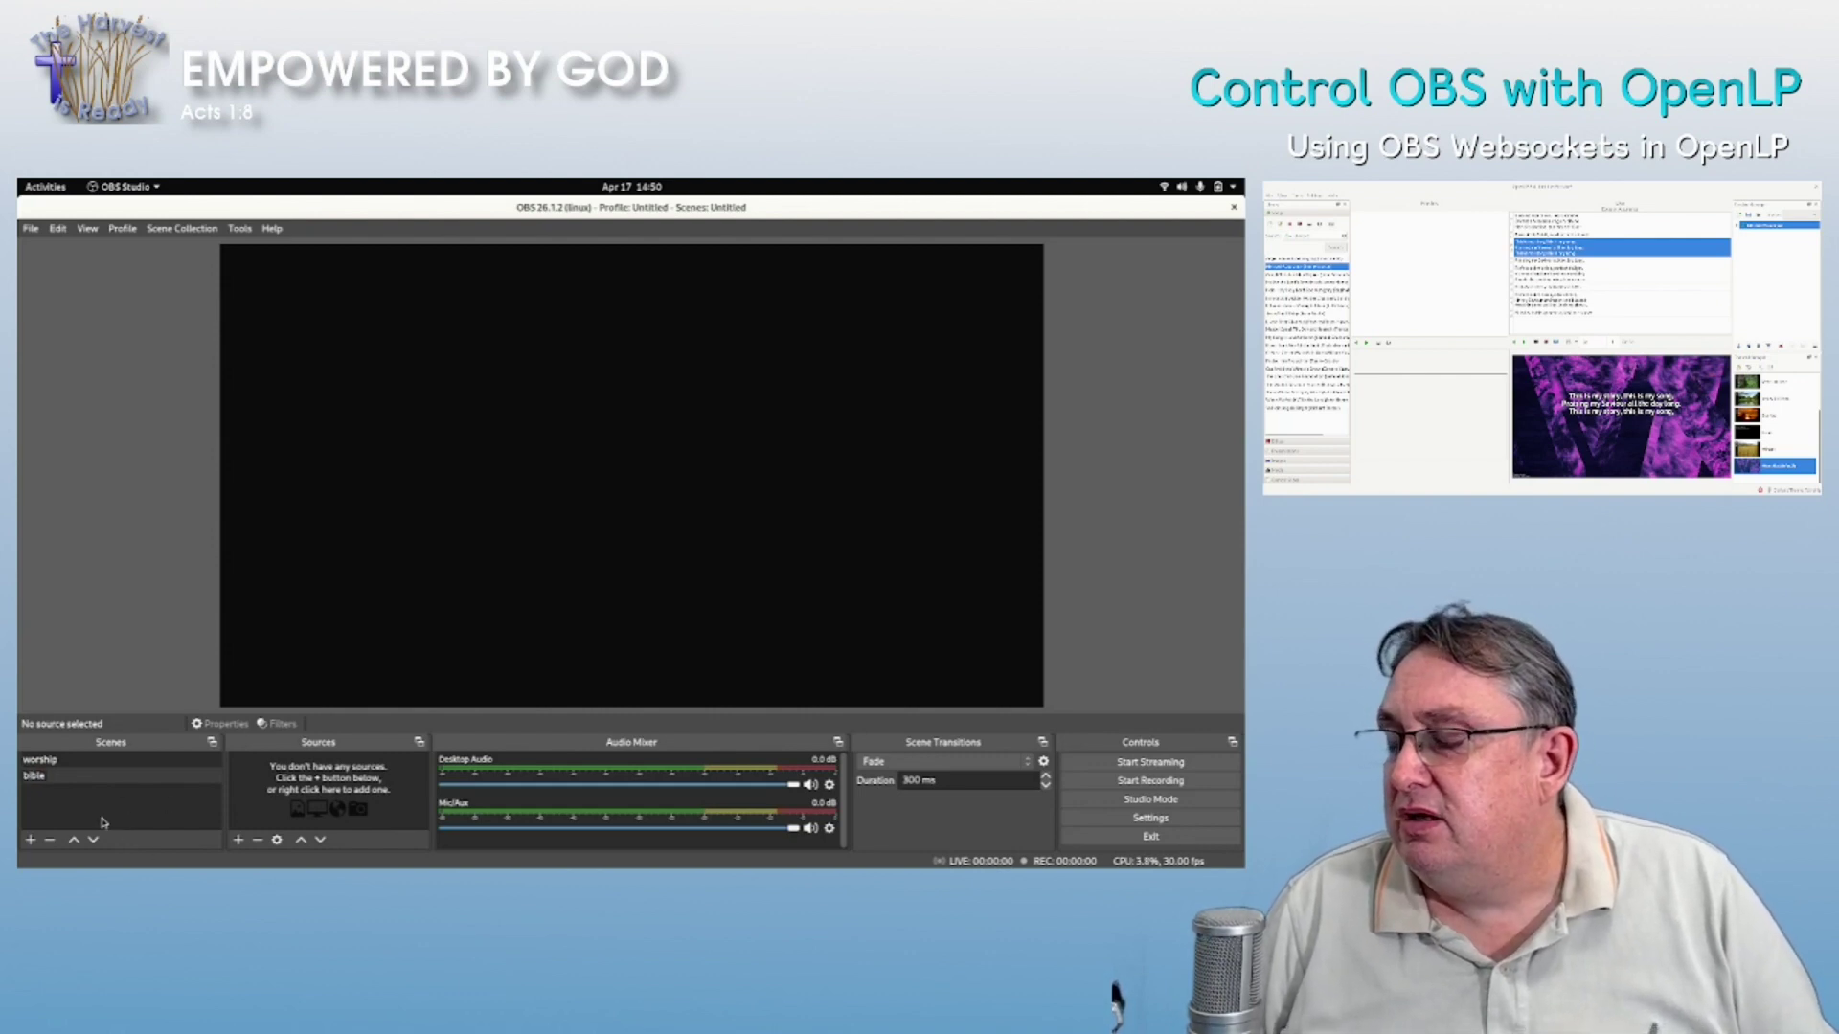
- Rename the WorshipScene browser source in the worship scene as worsorce
click(57, 762)
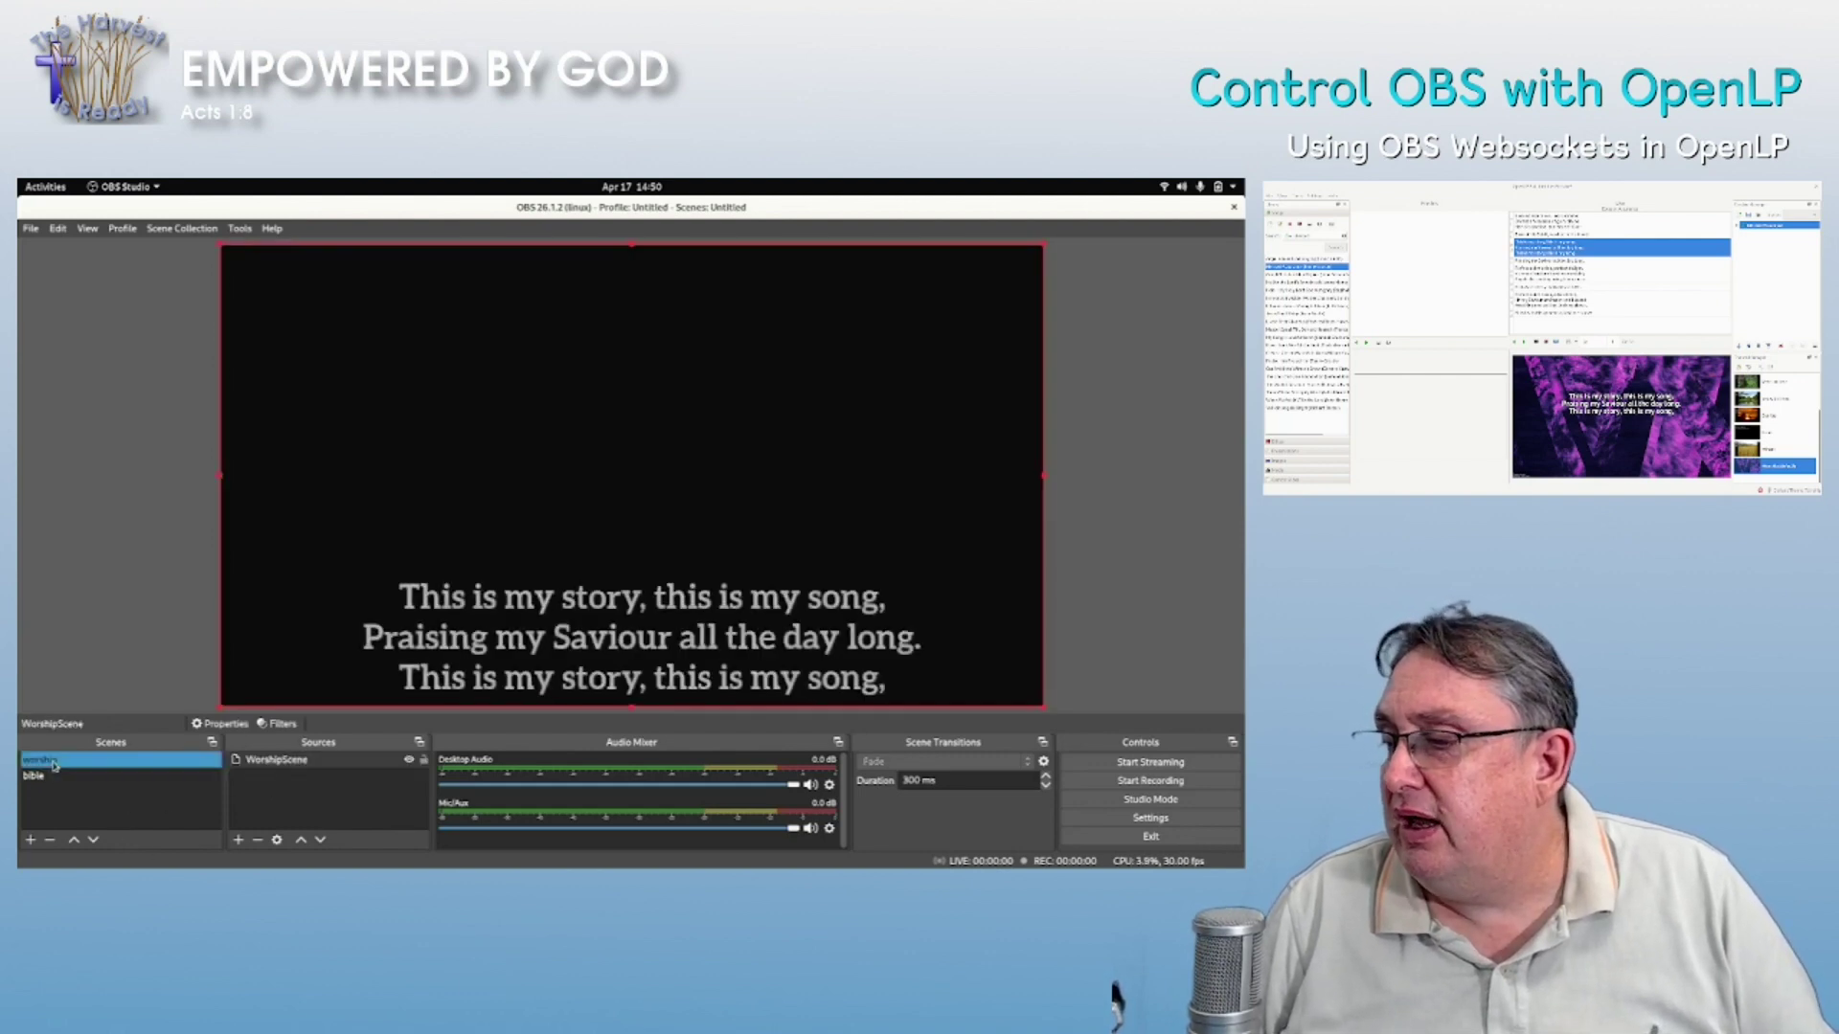
right_click(305, 761)
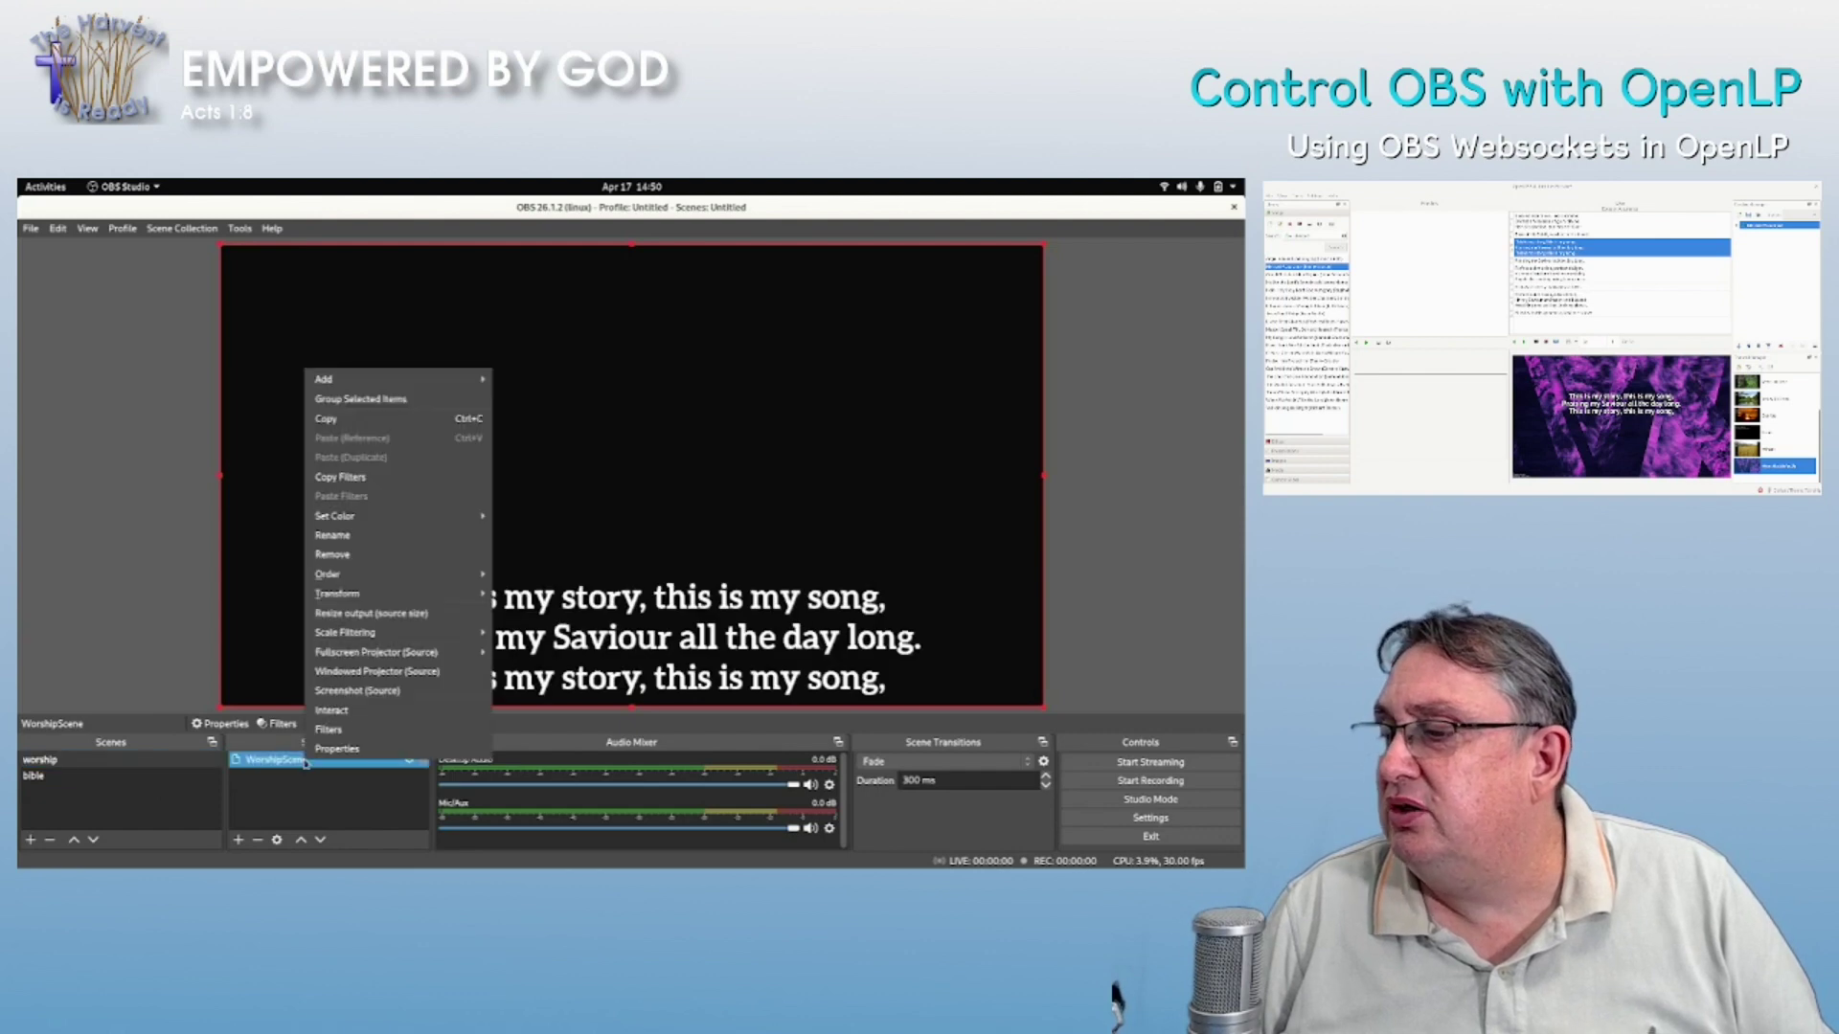
click(335, 538)
key(BackSpace)
key(ctrl+z)
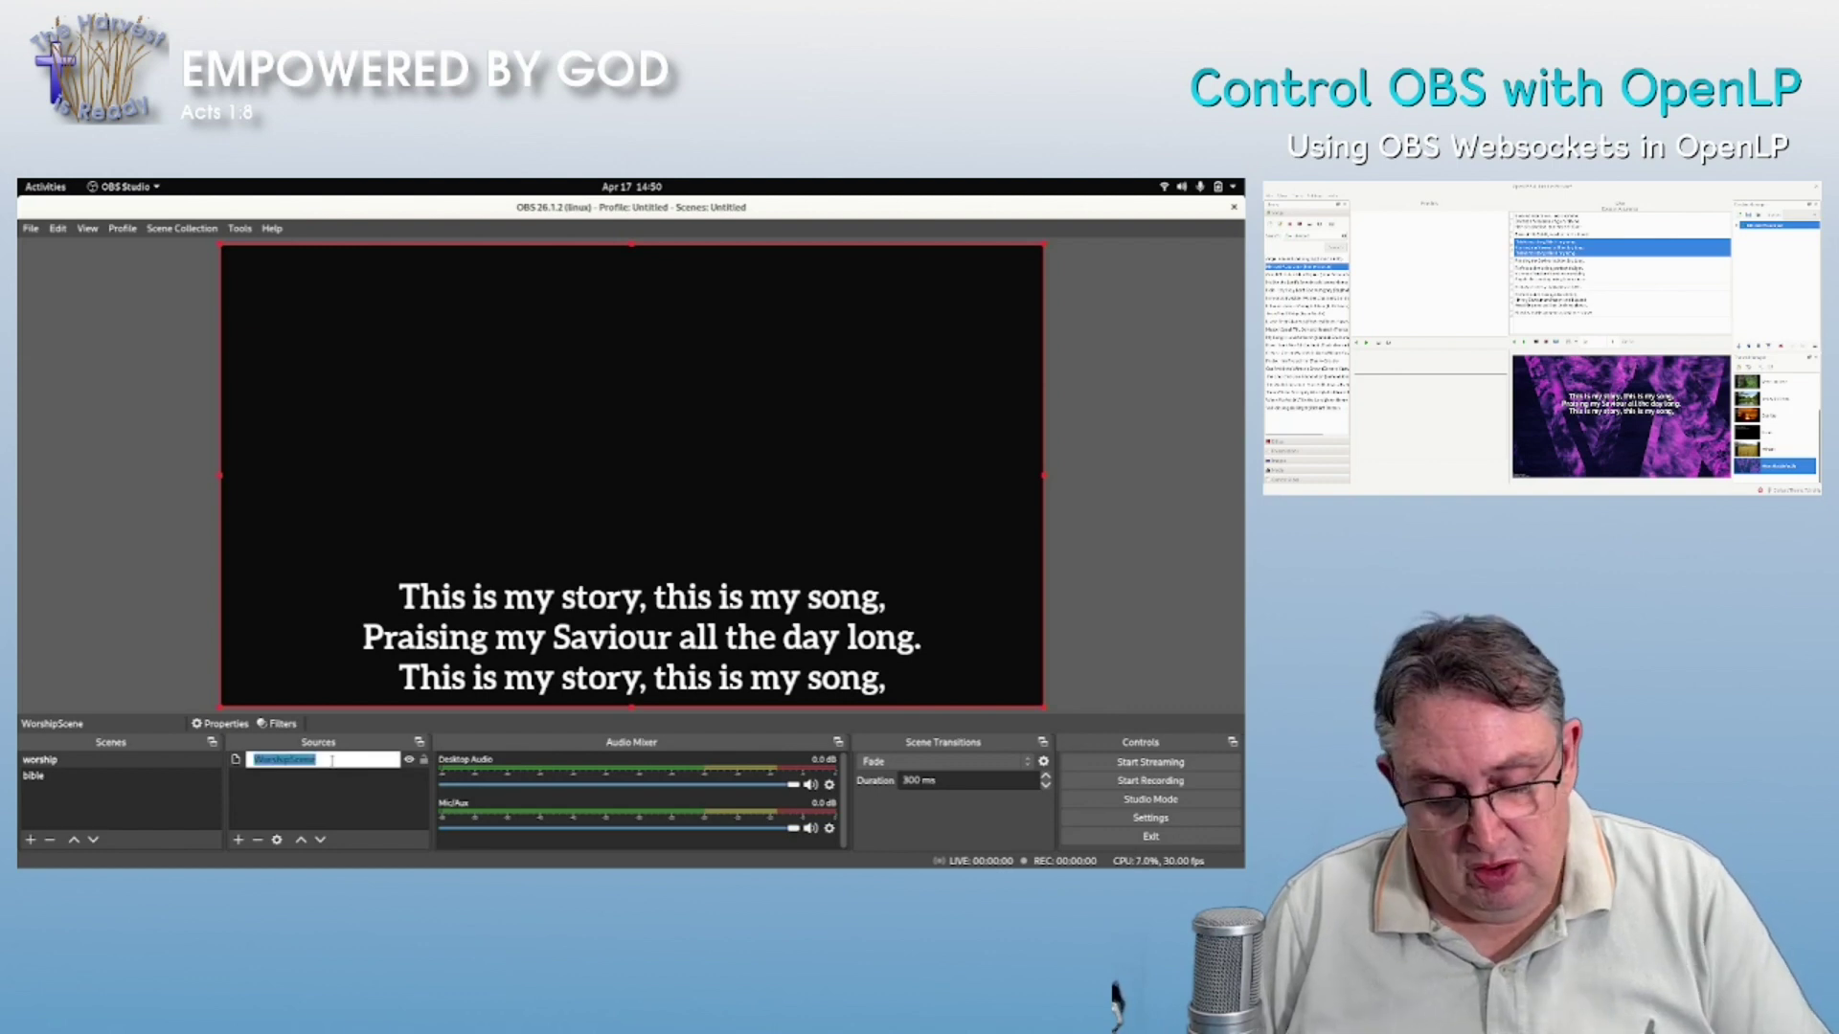
key(BackSpace)
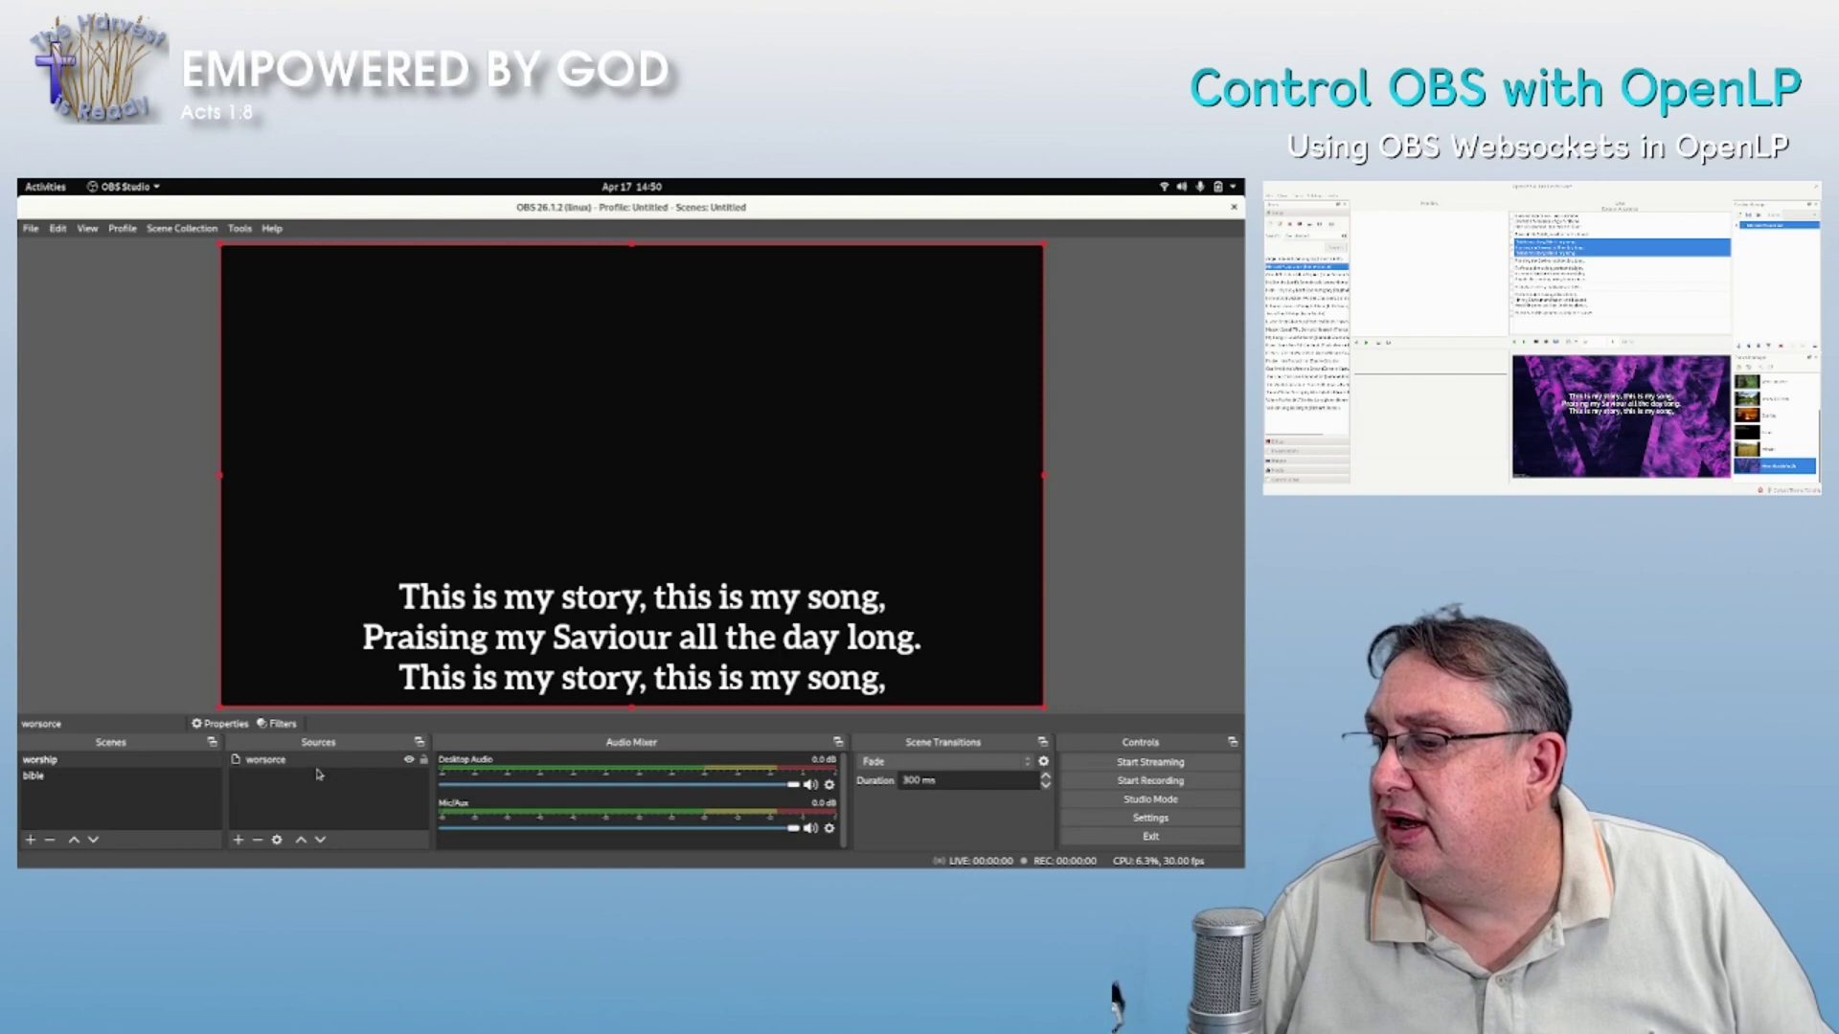
- Add a Linux Browser source named bibsorce to the bible scene, append /Bible to its stage URL, and set its size to 1920 by 1080
click(40, 776)
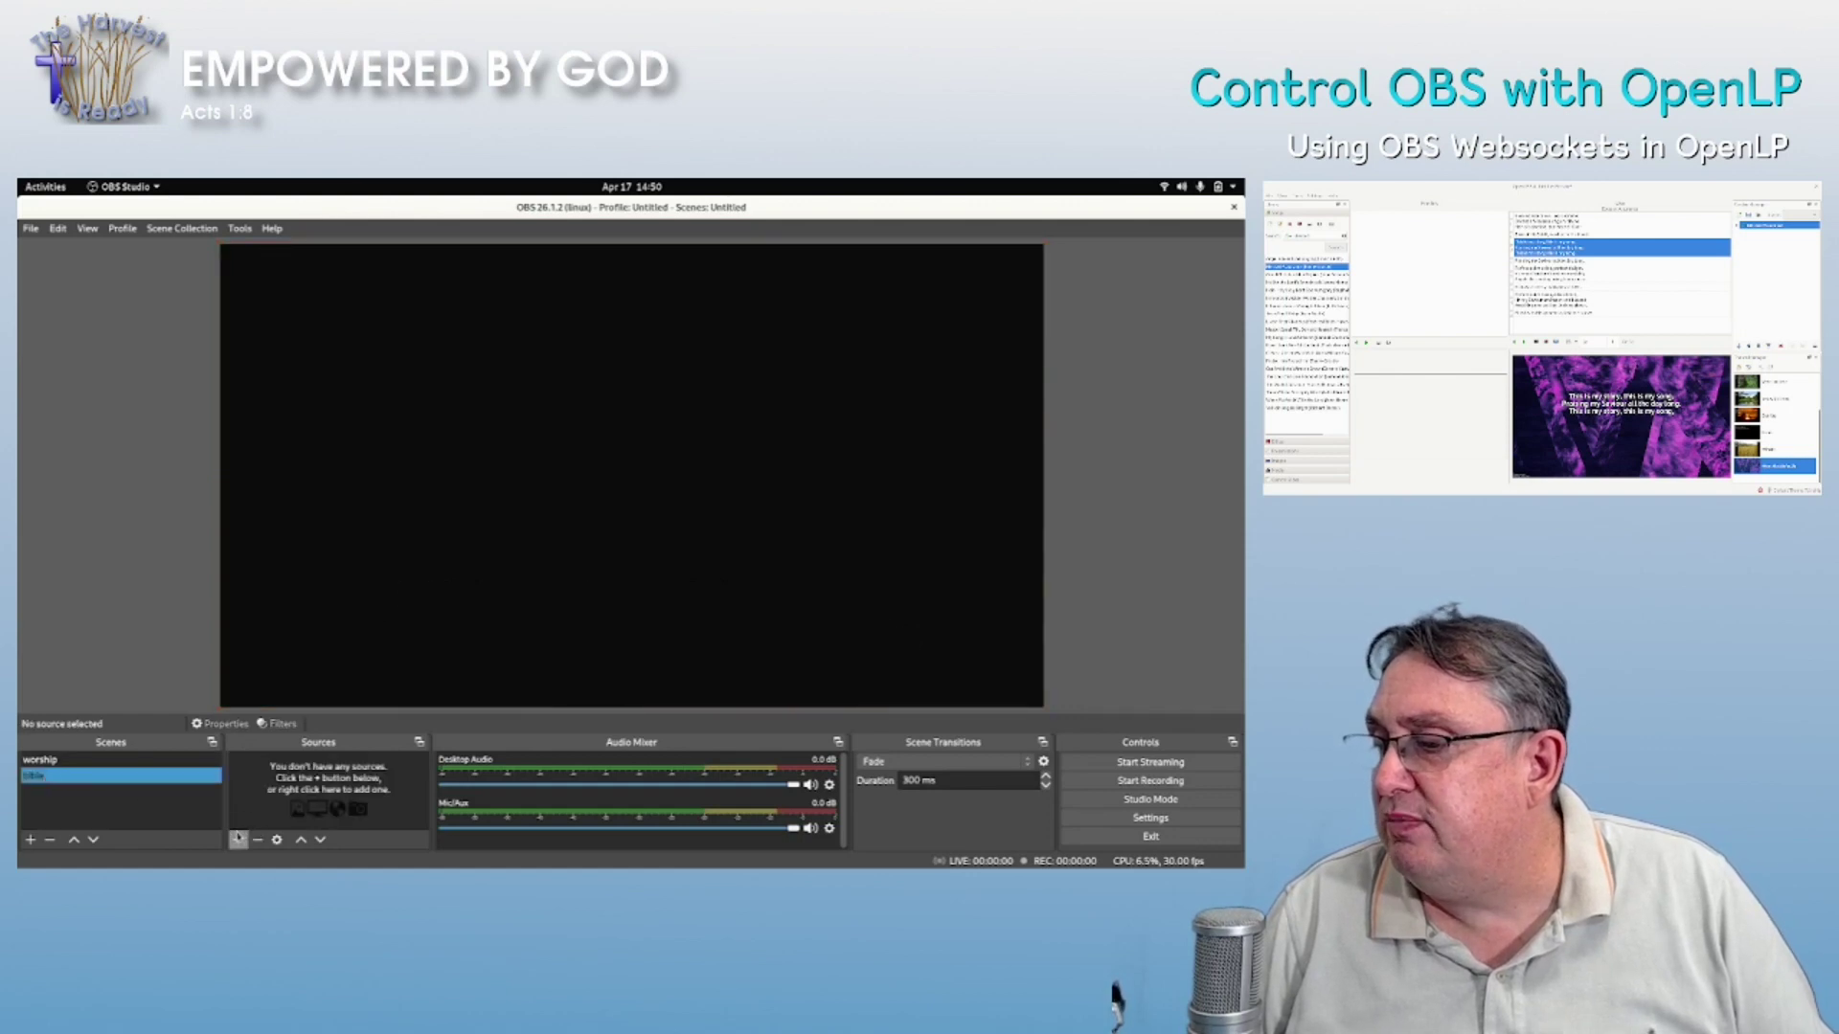
click(238, 839)
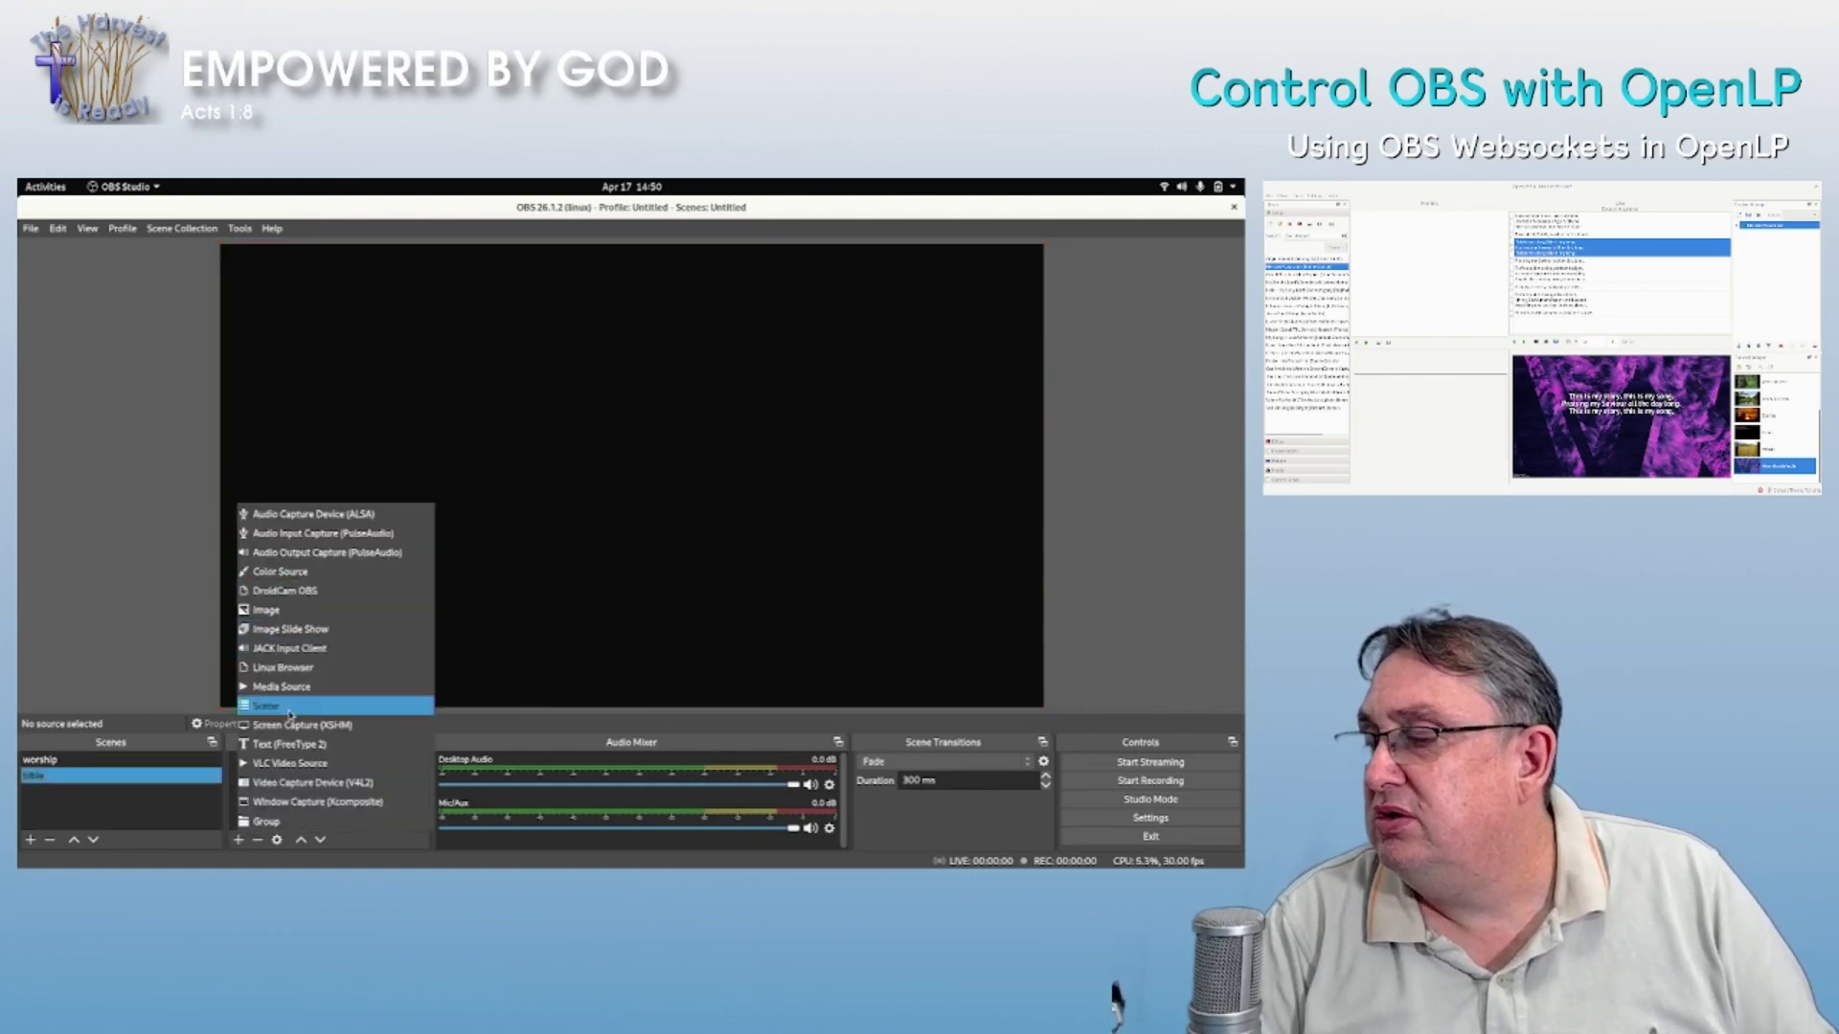
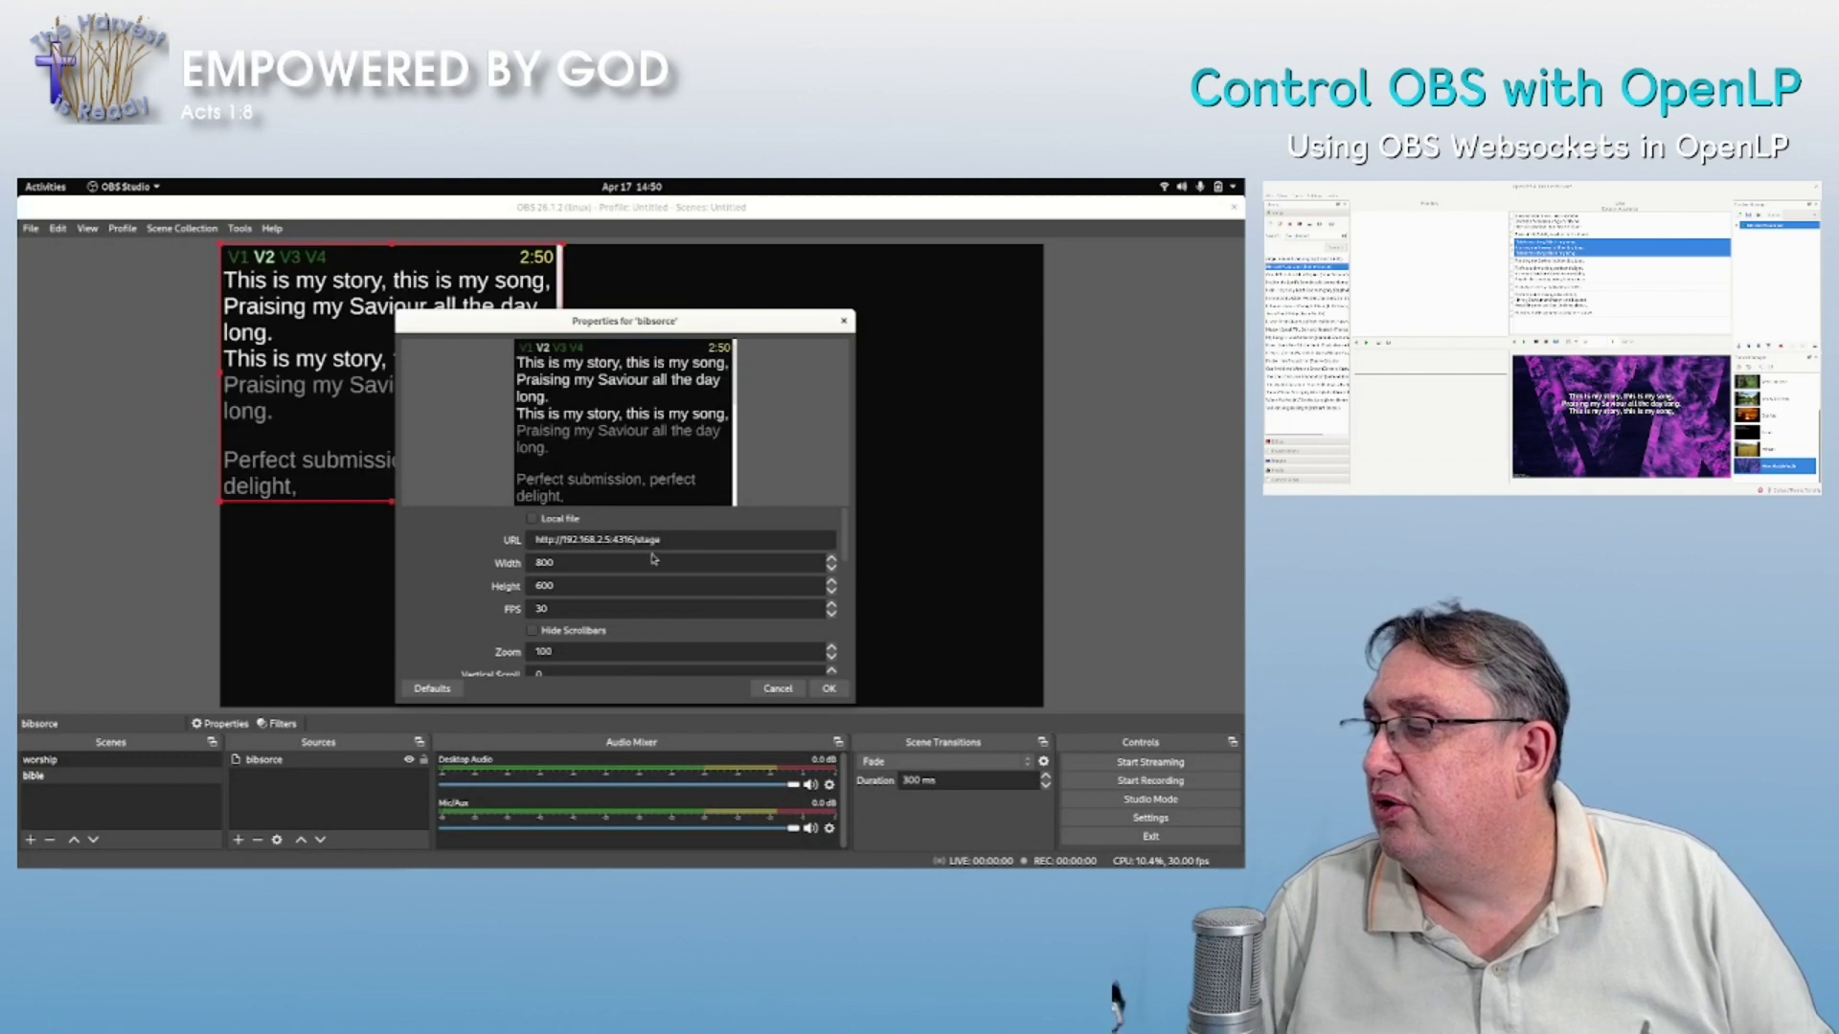
text(/Bible)
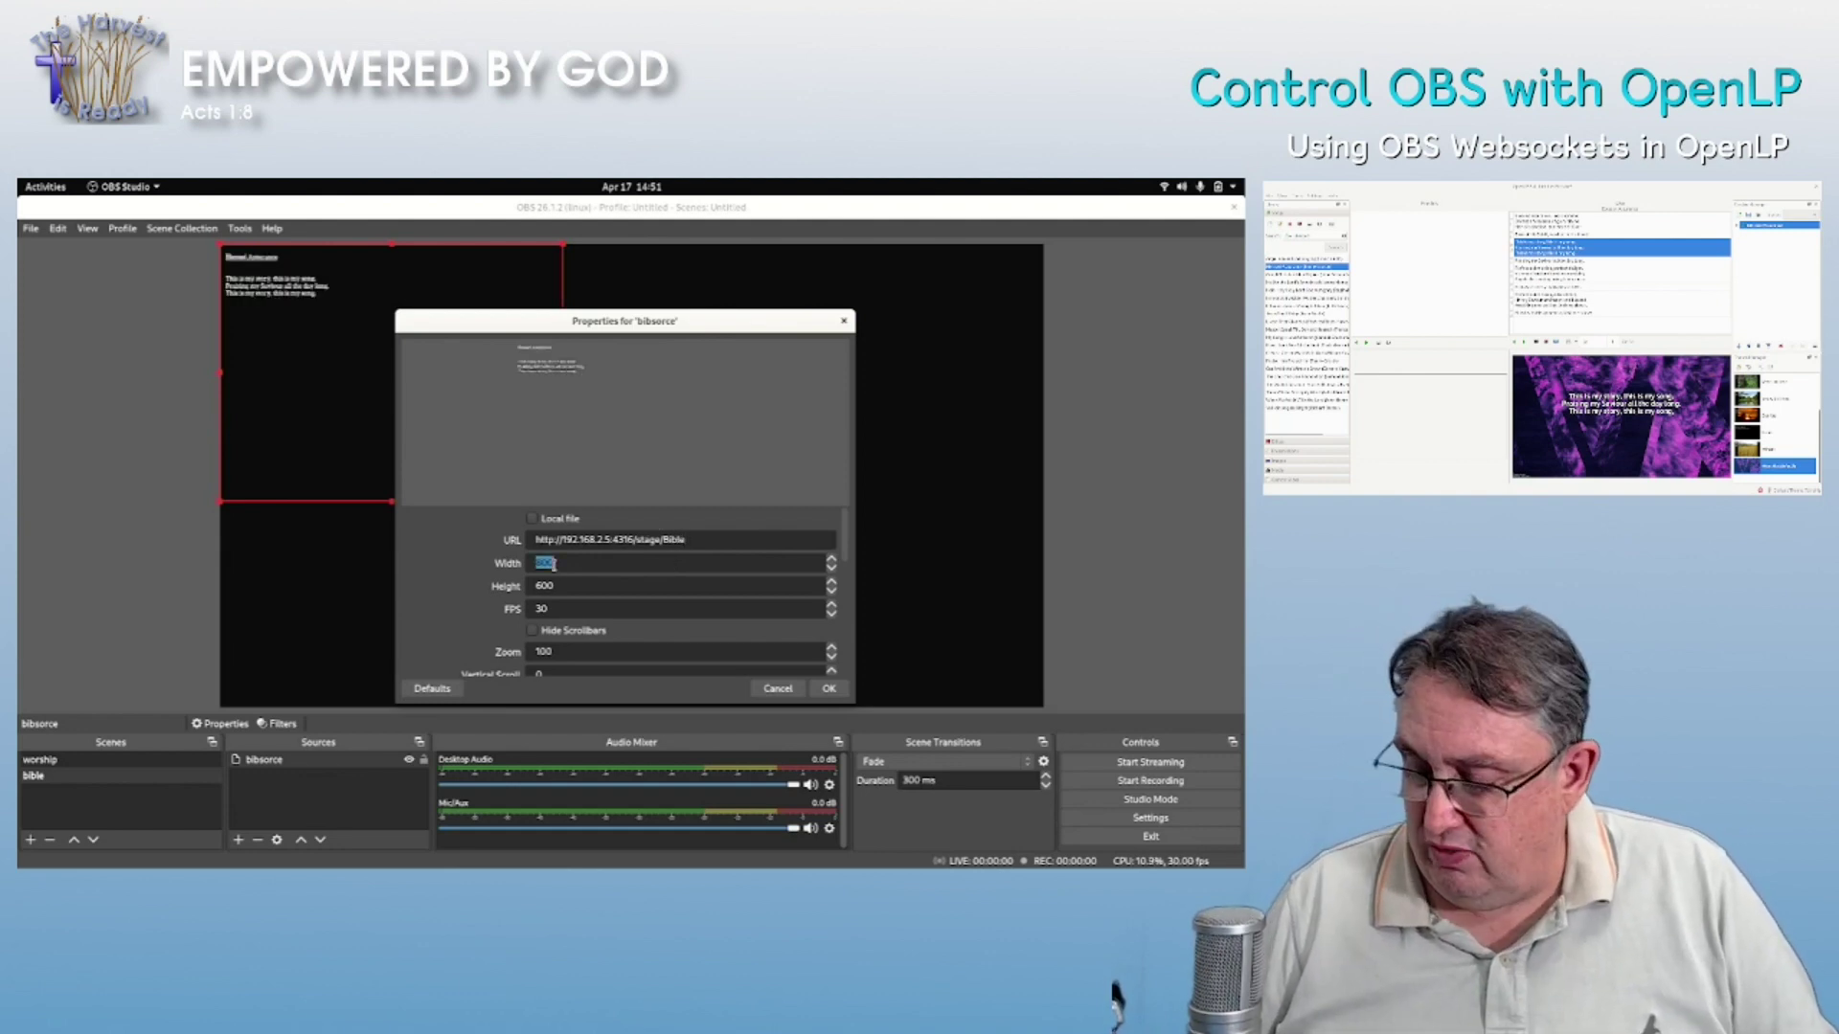
text(1920)
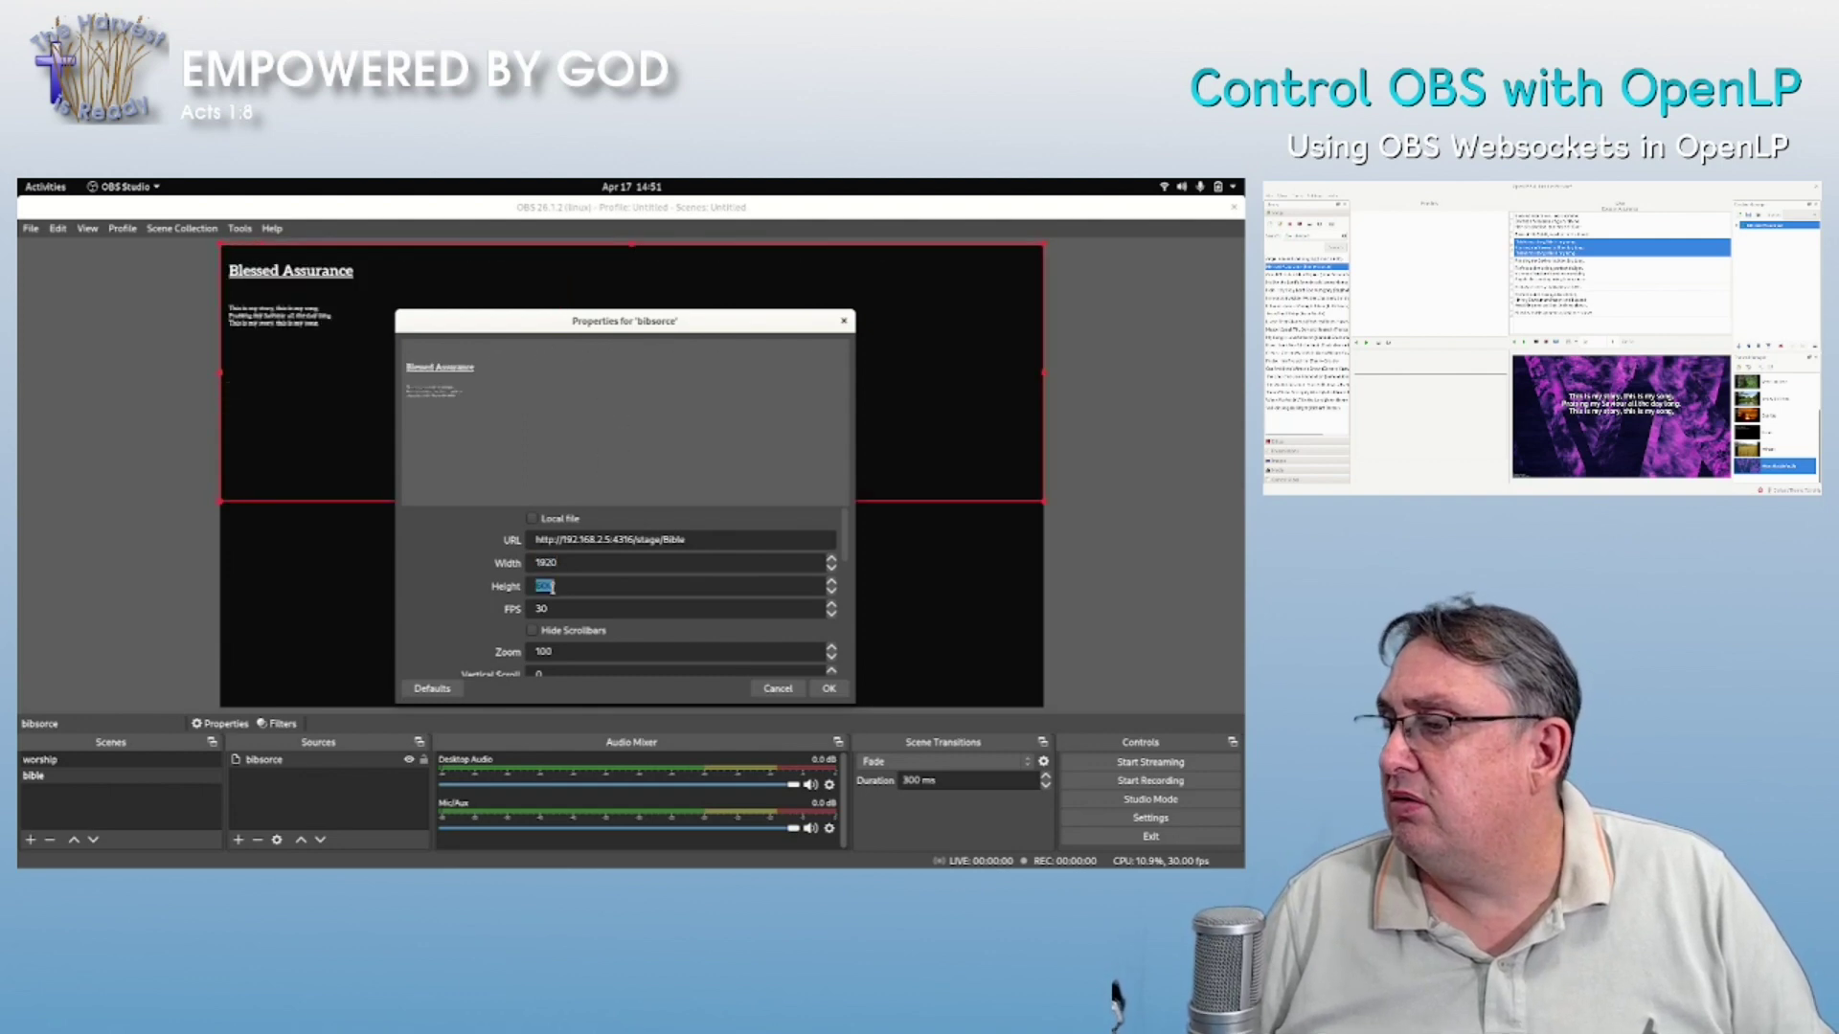
text(1080)
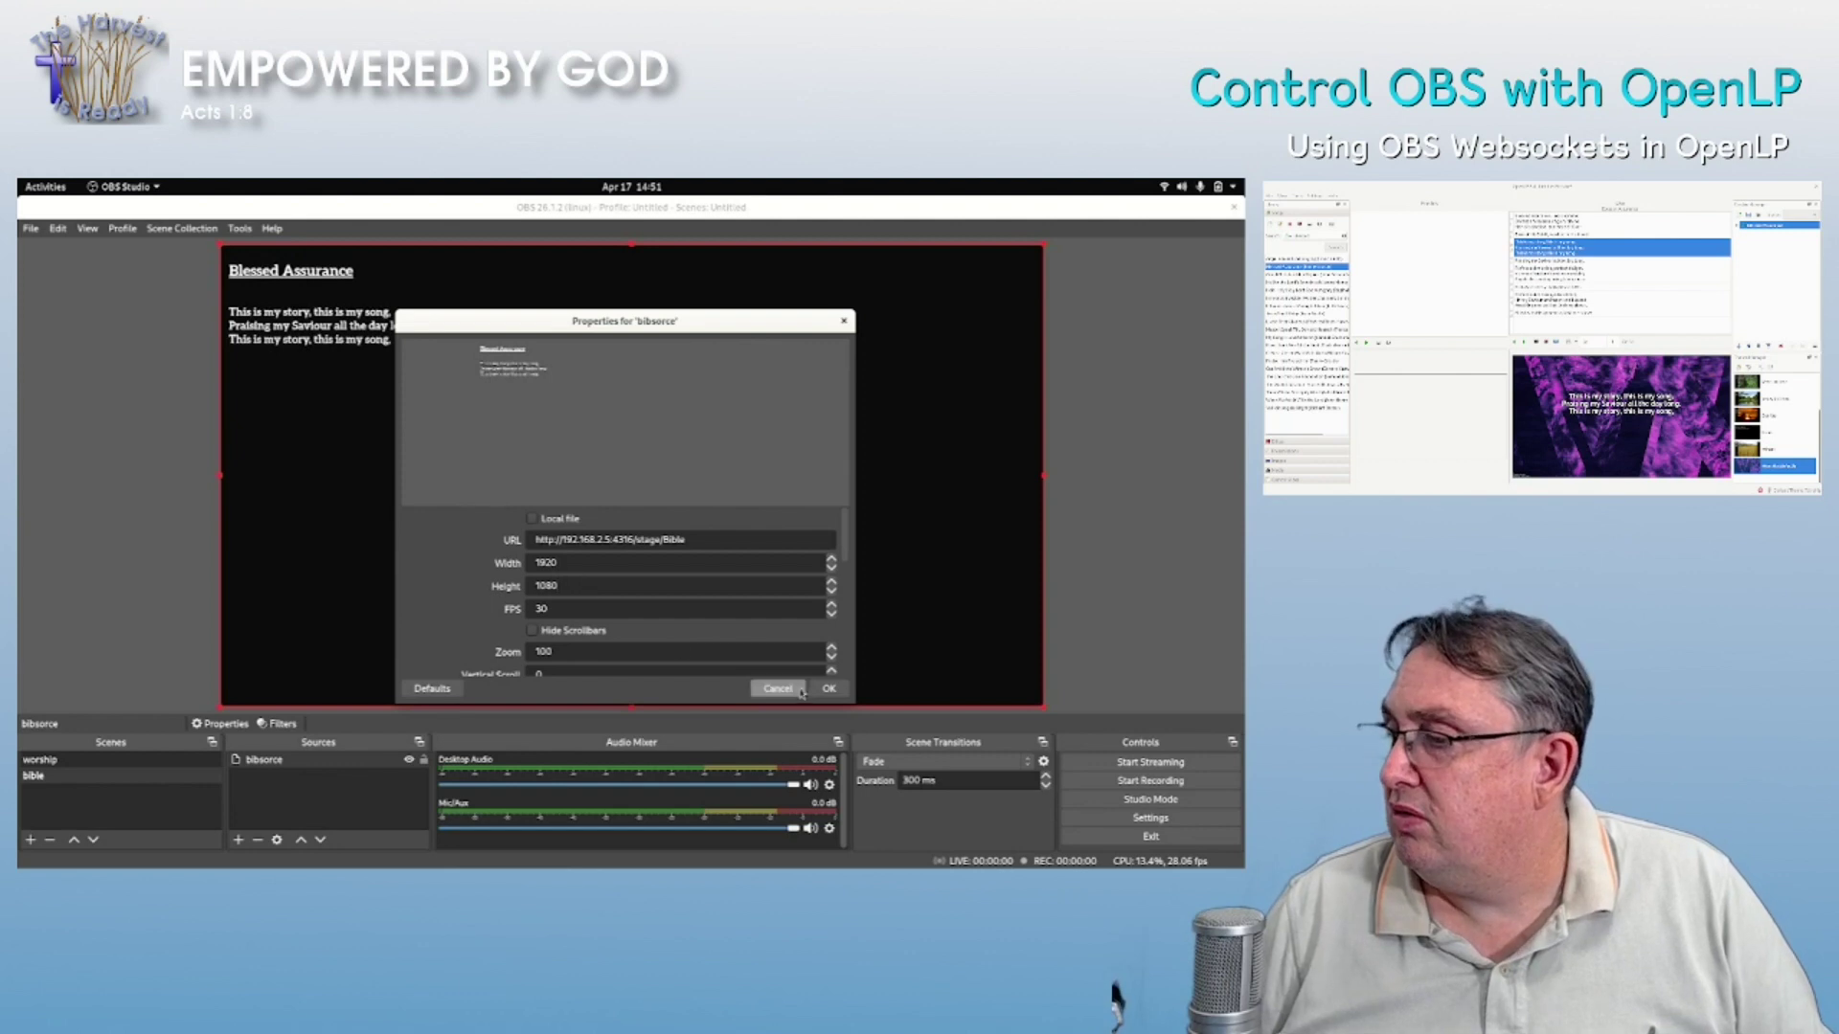
click(828, 688)
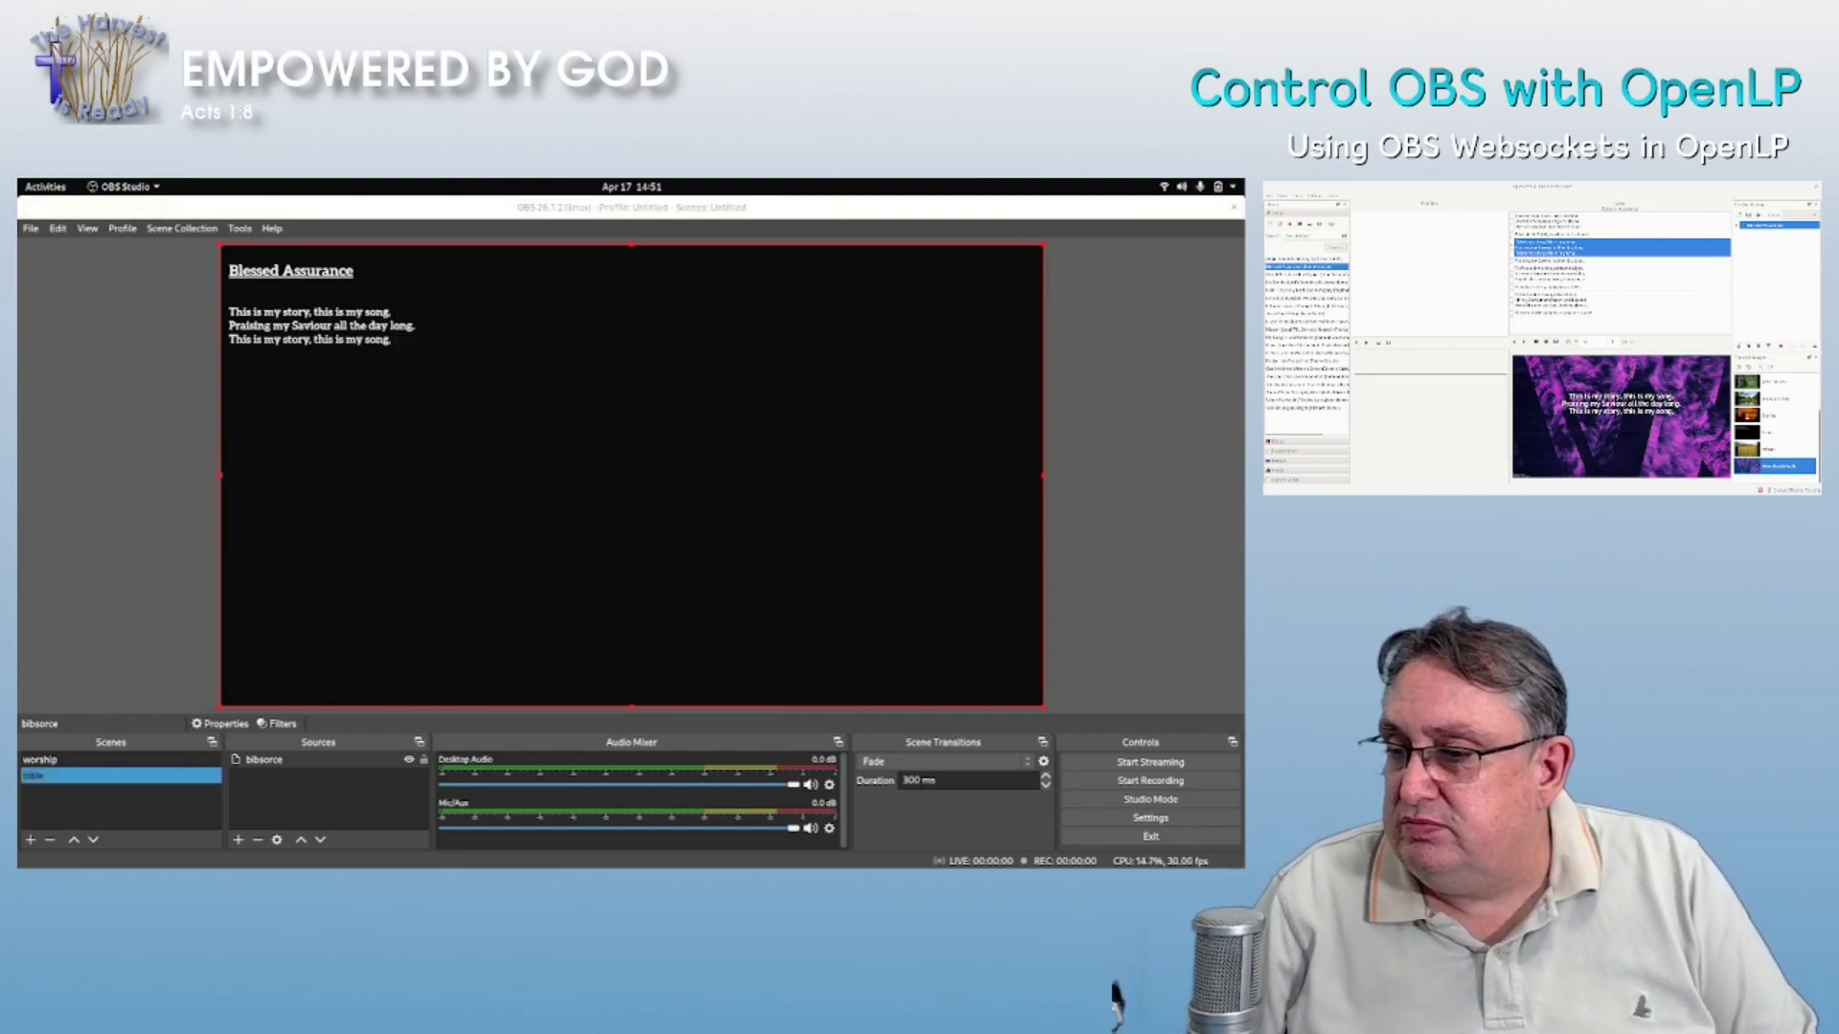
- Add a third scene named default
click(30, 839)
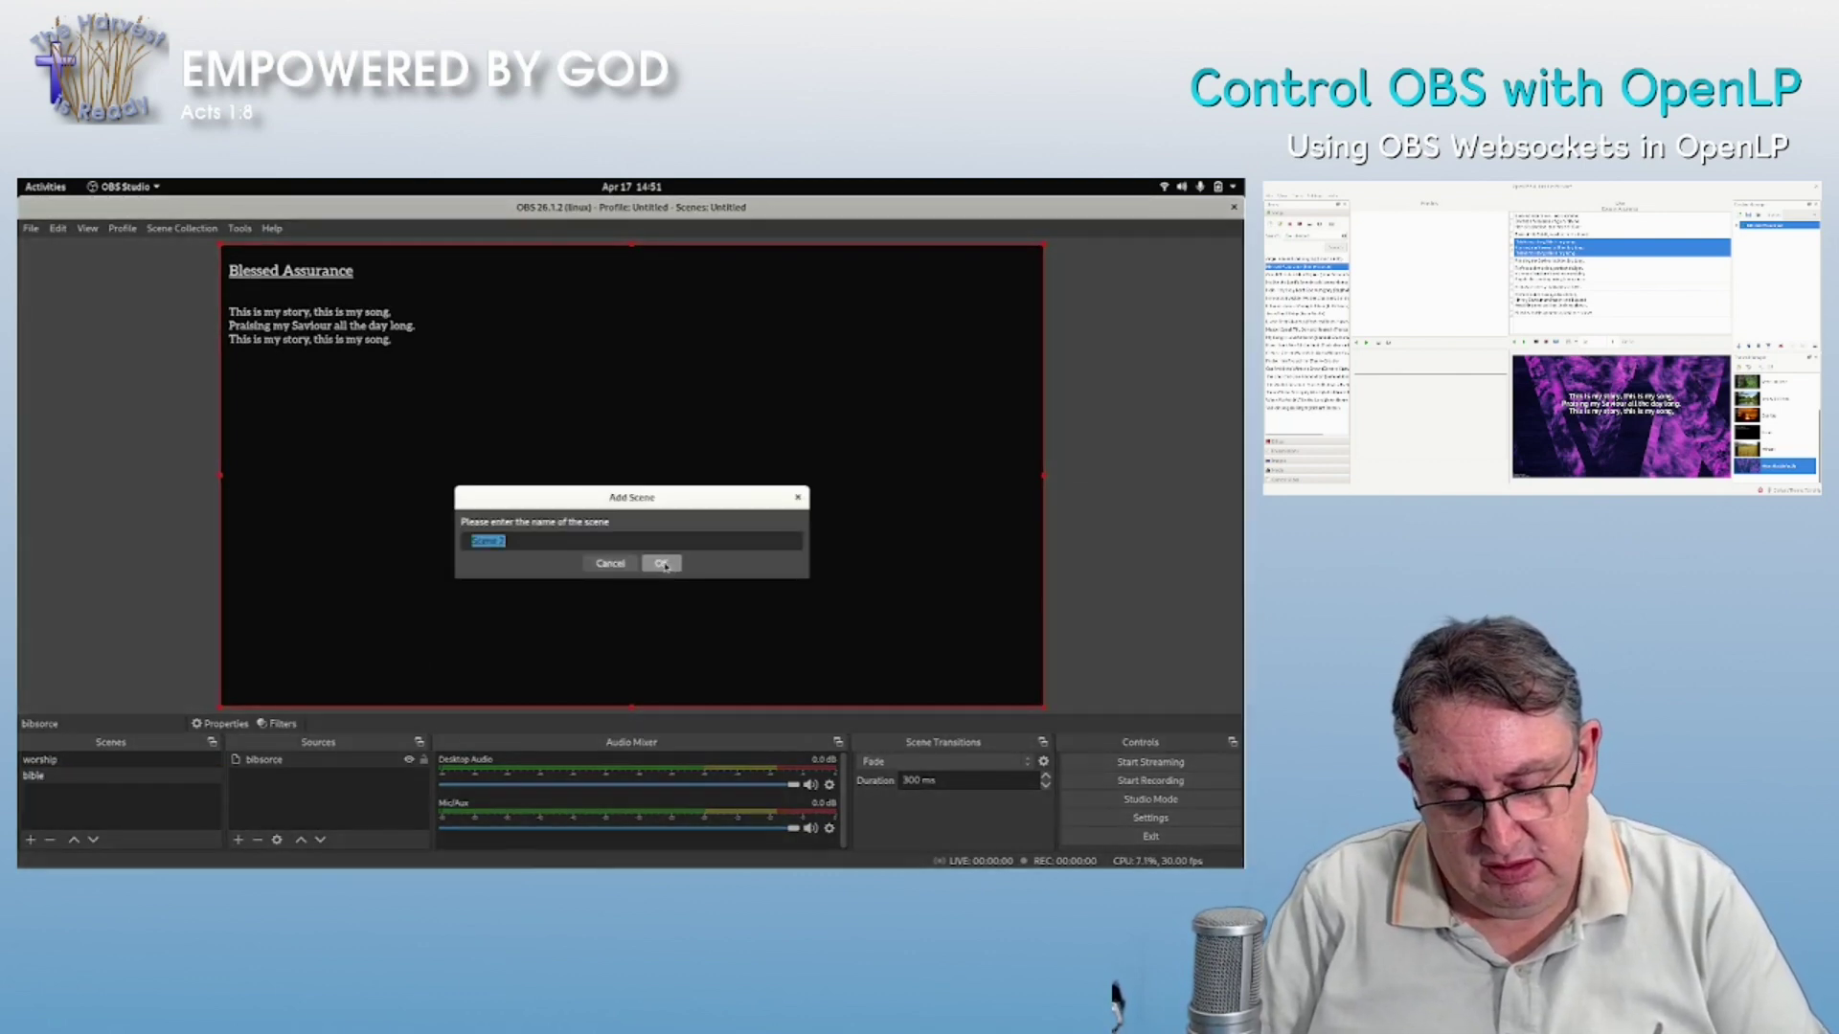
text(default)
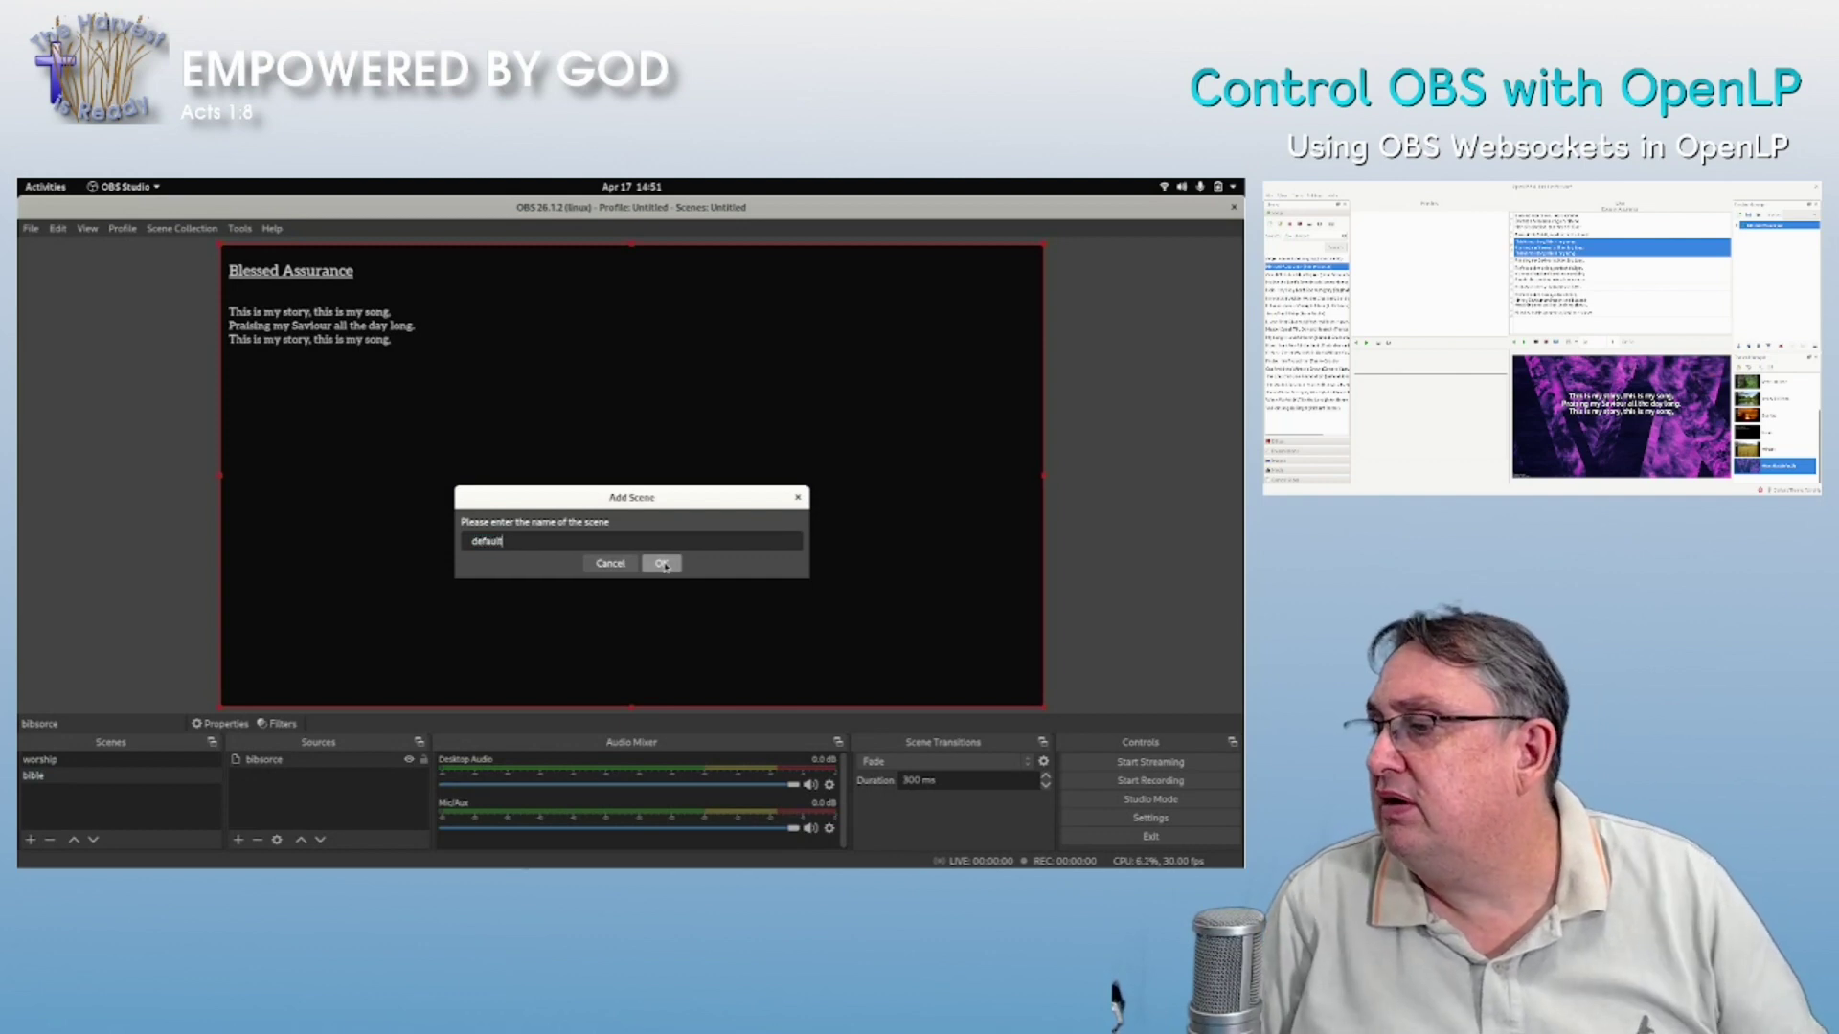
click(662, 564)
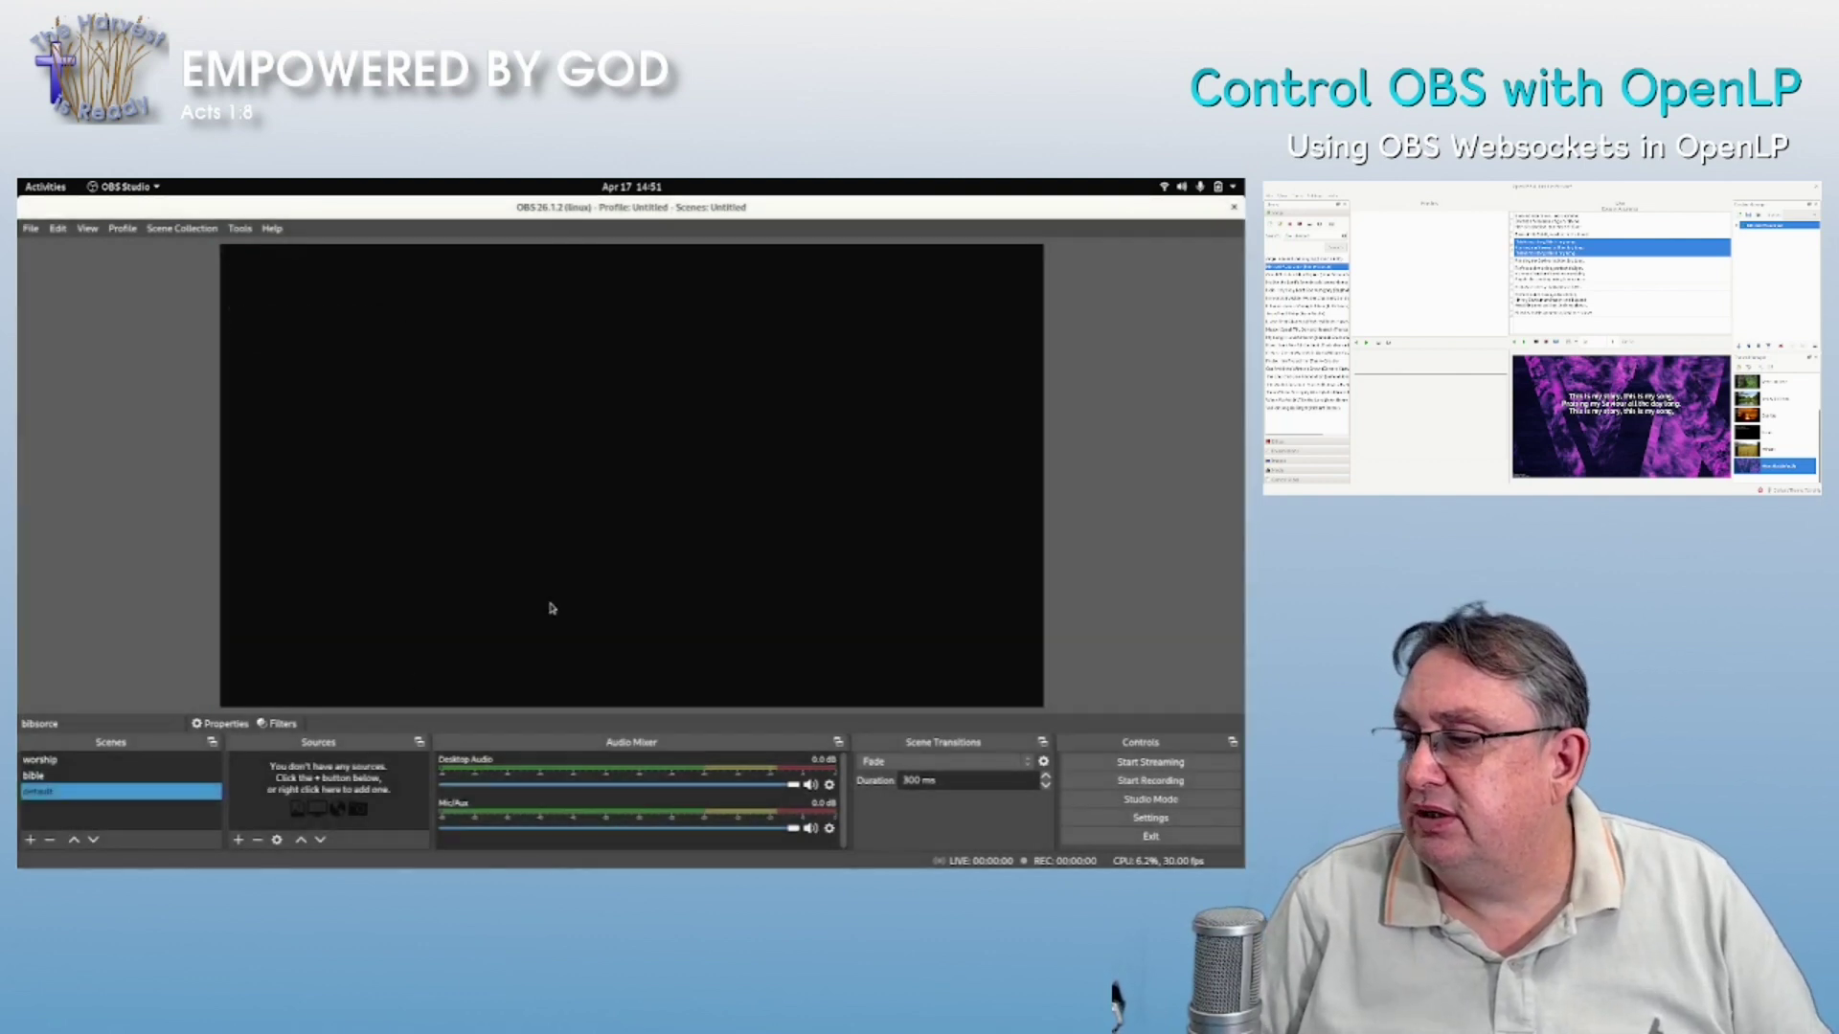
- Add a new Color Source to the default scene, keeping its suggested name
click(238, 839)
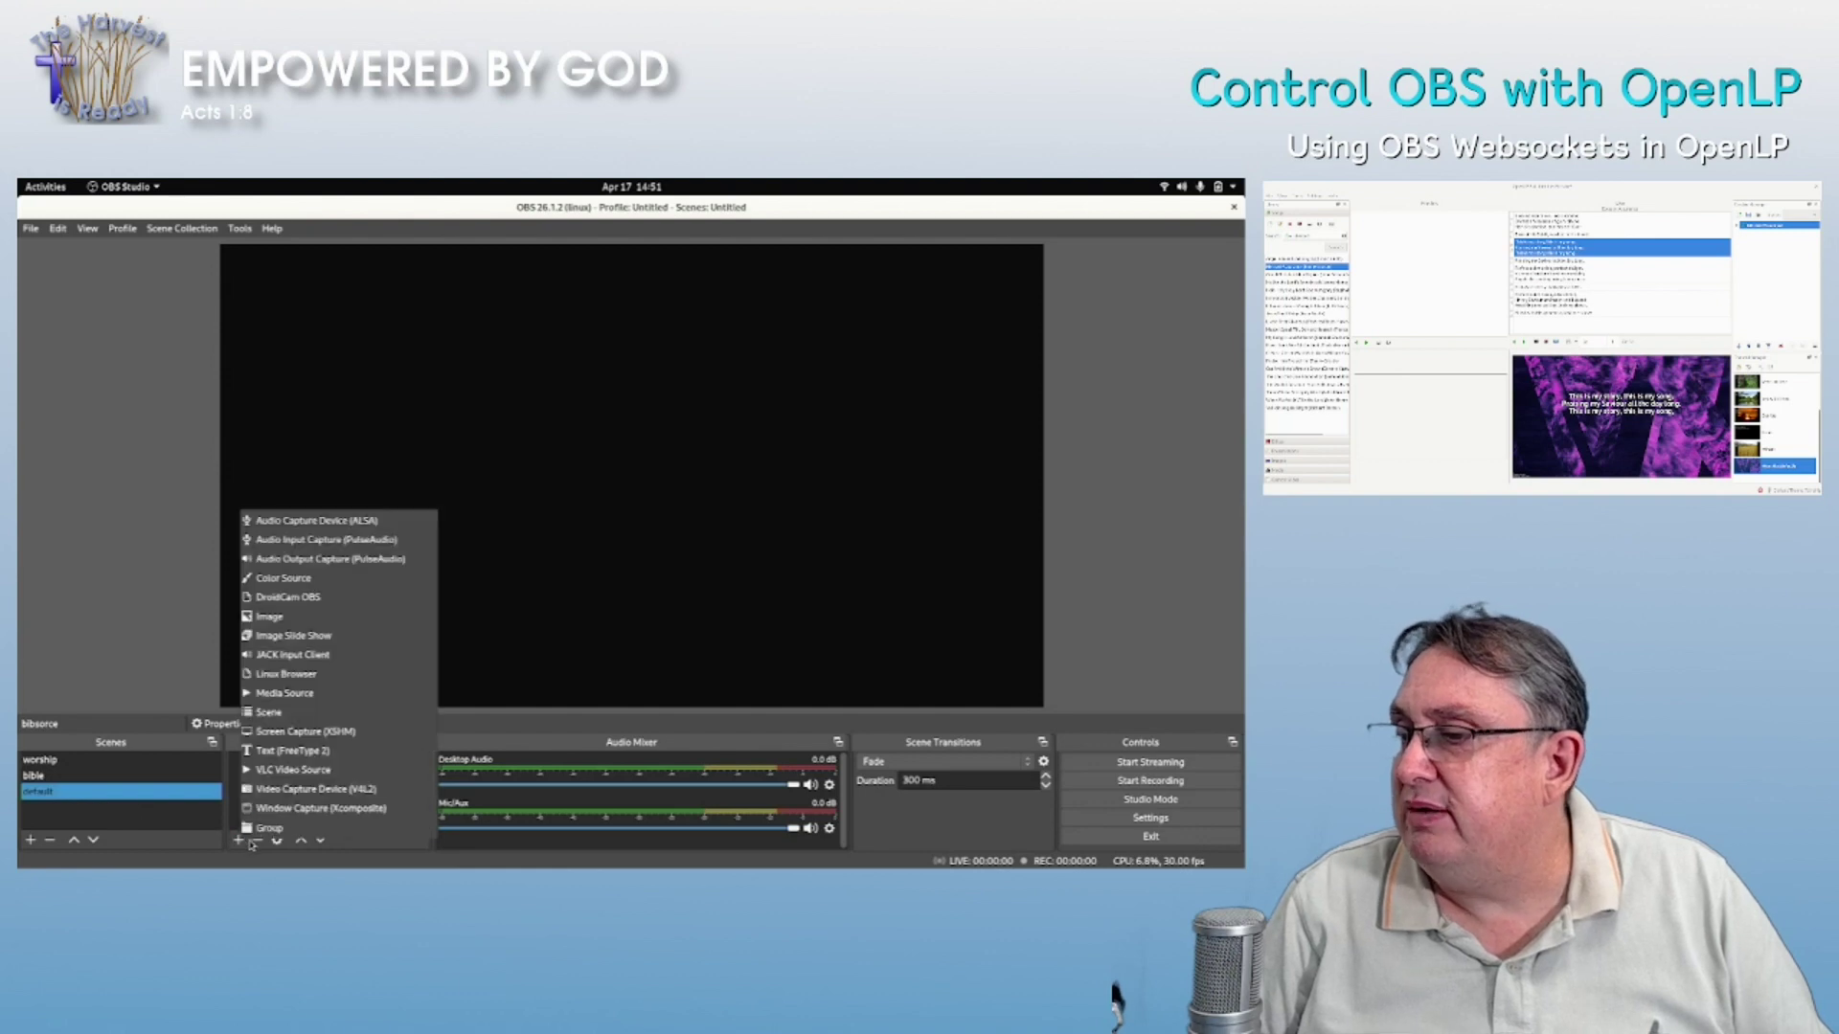
click(324, 579)
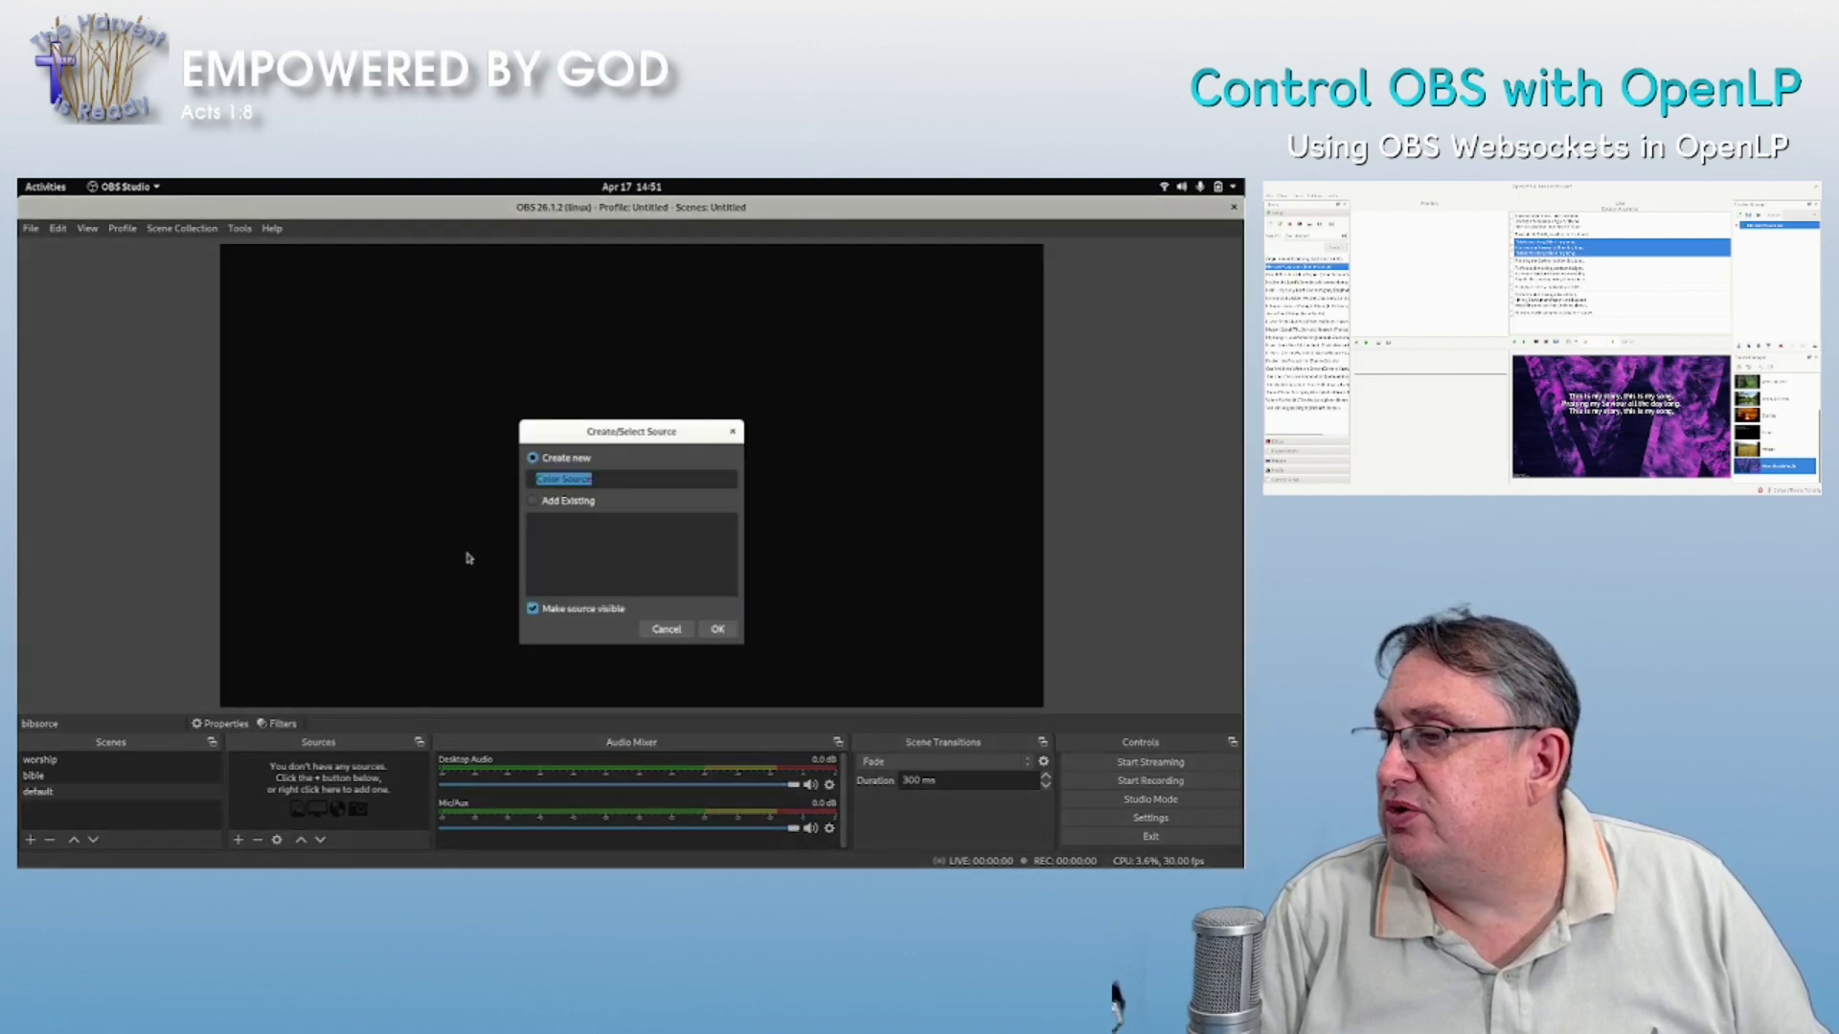
click(533, 501)
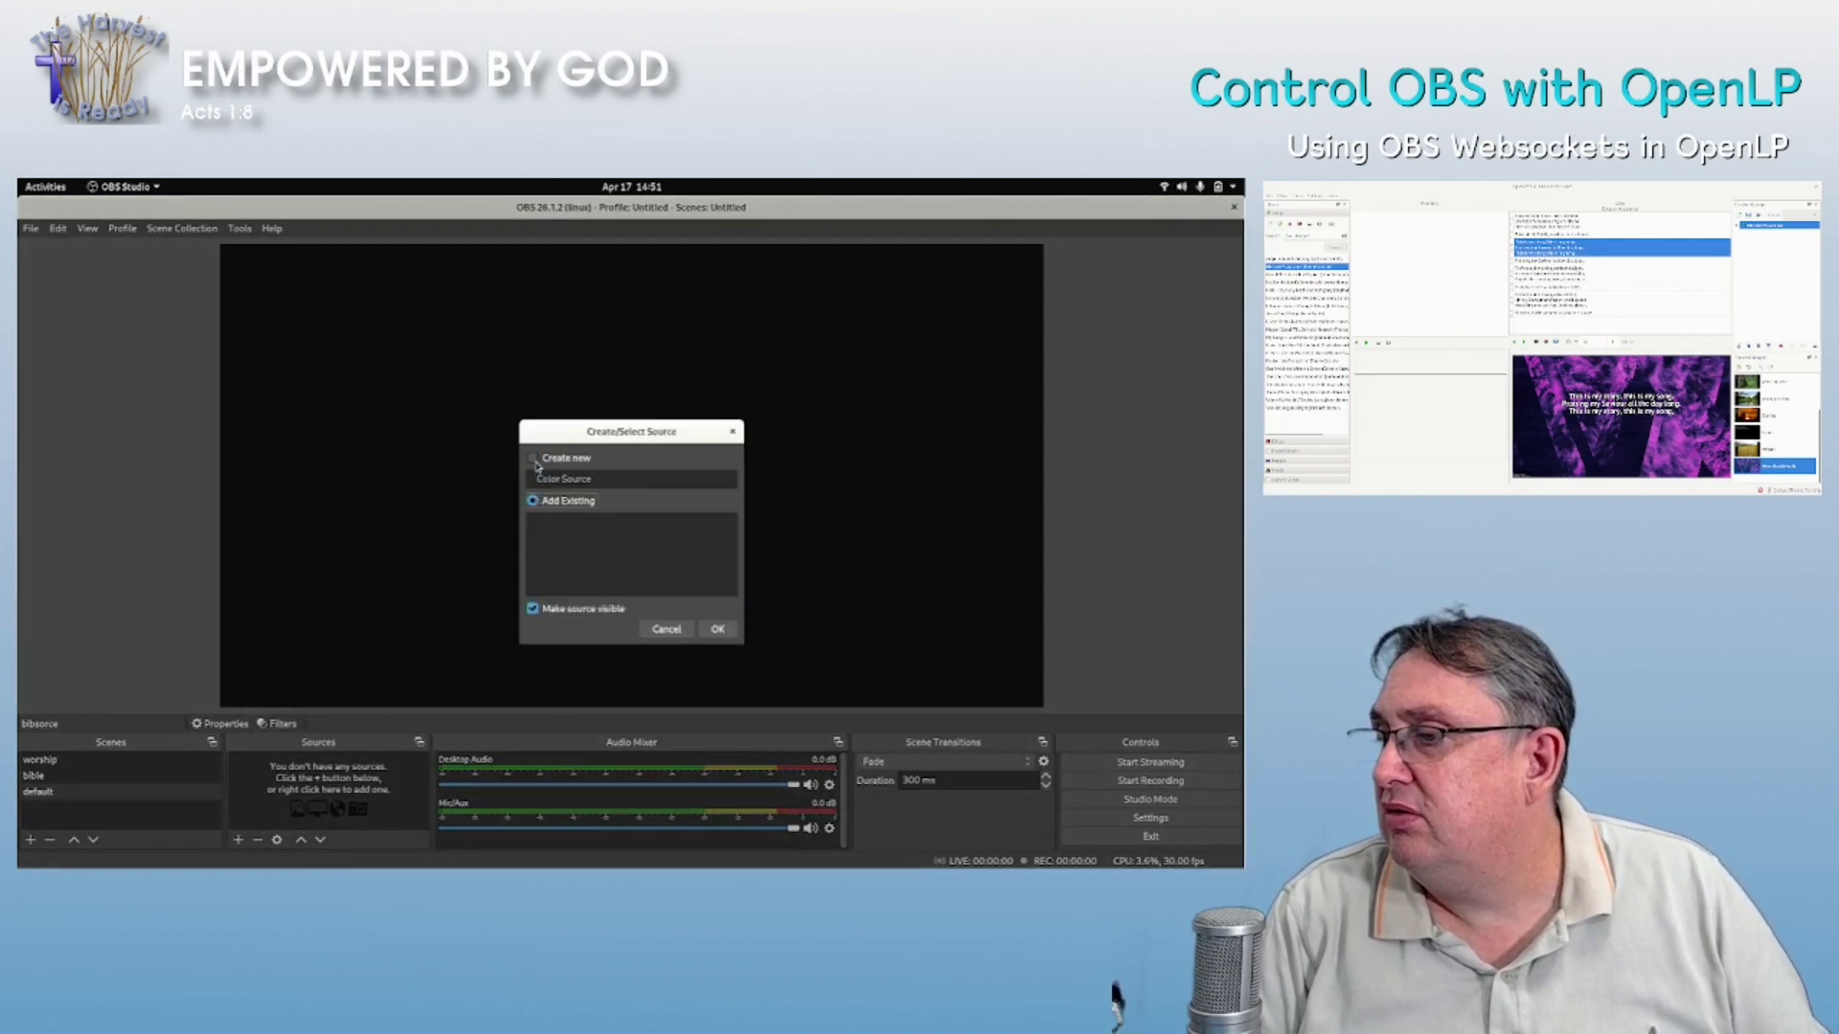
click(534, 460)
click(715, 630)
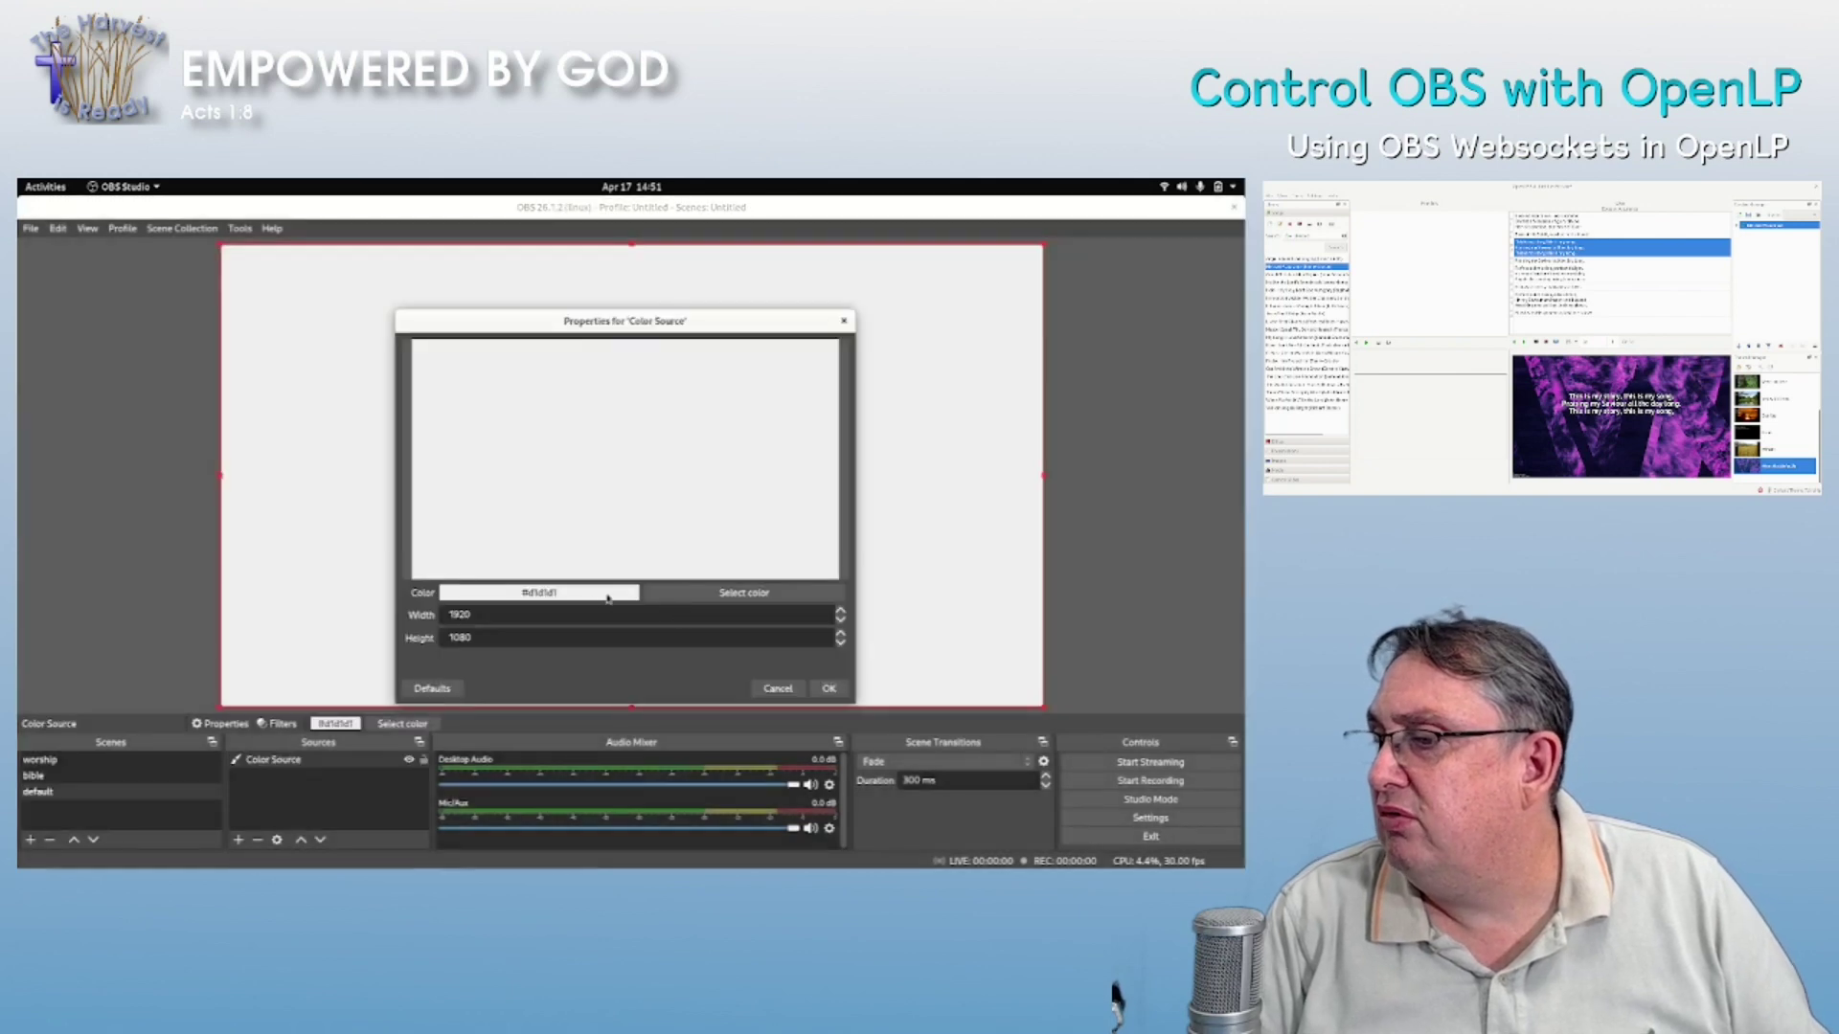
- Set the color source's color to blue #1245d1 and accept its properties
click(704, 595)
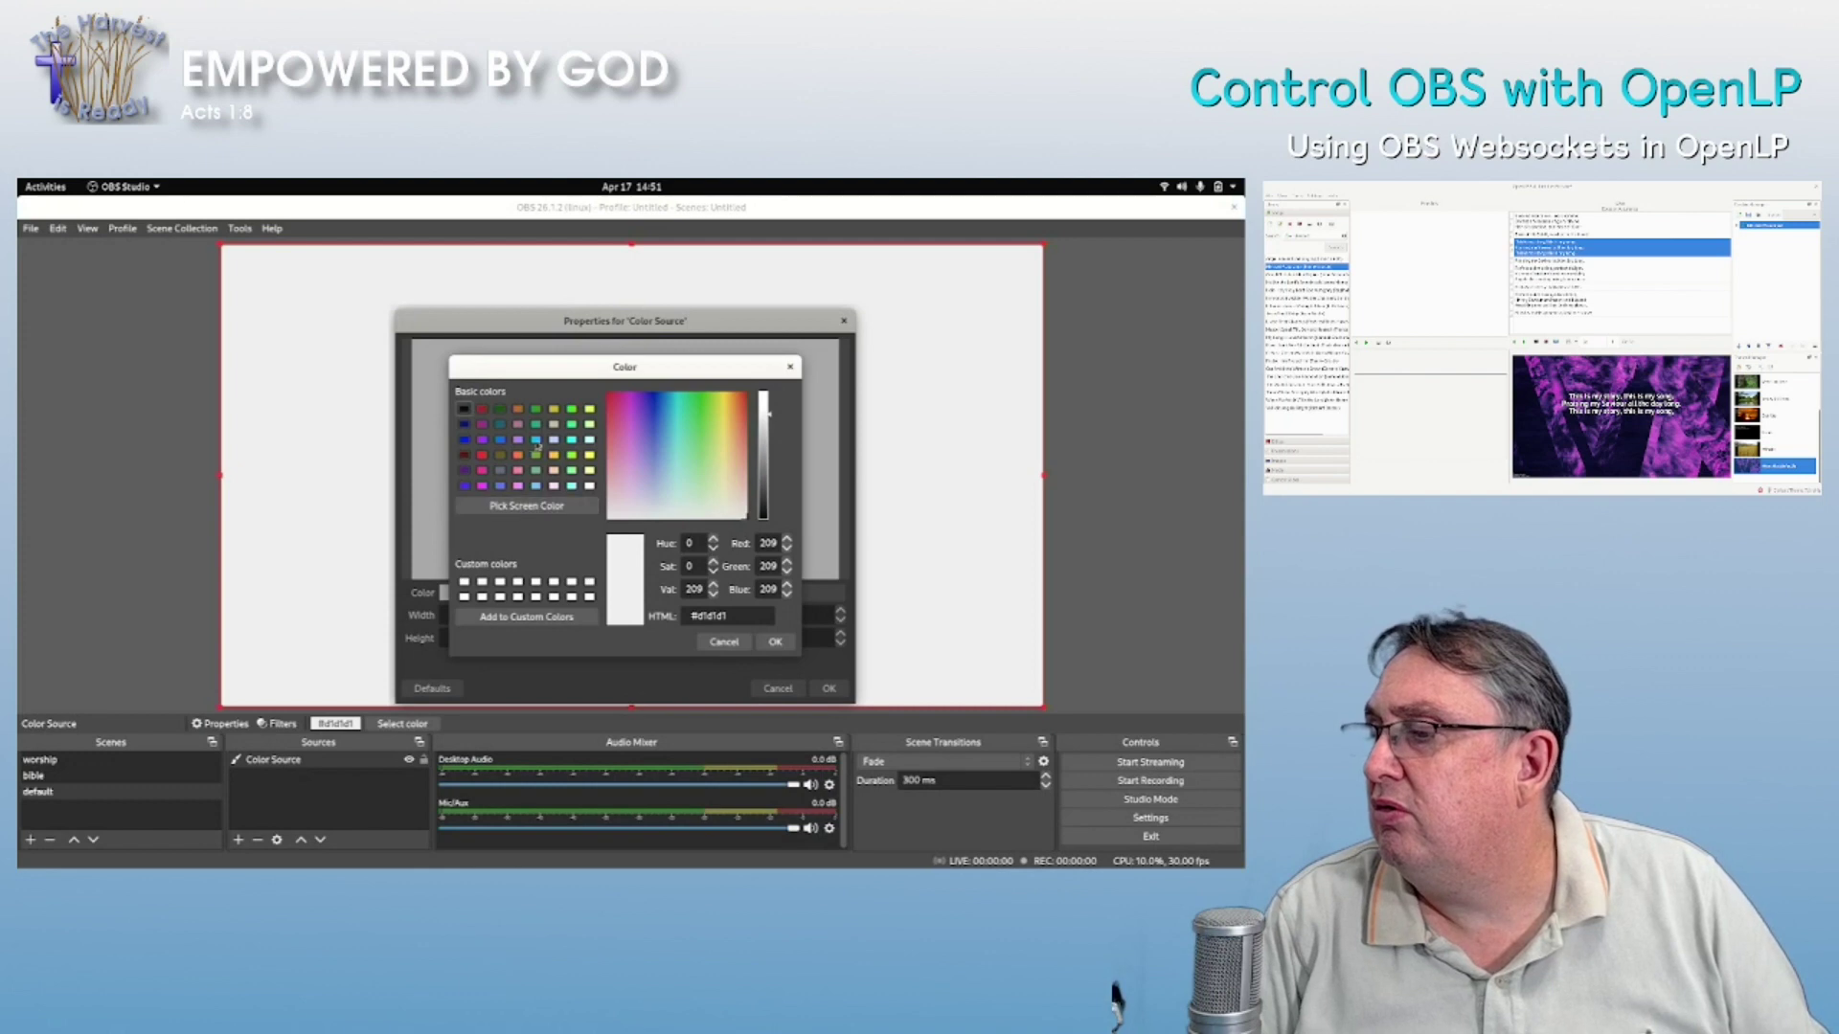
click(676, 407)
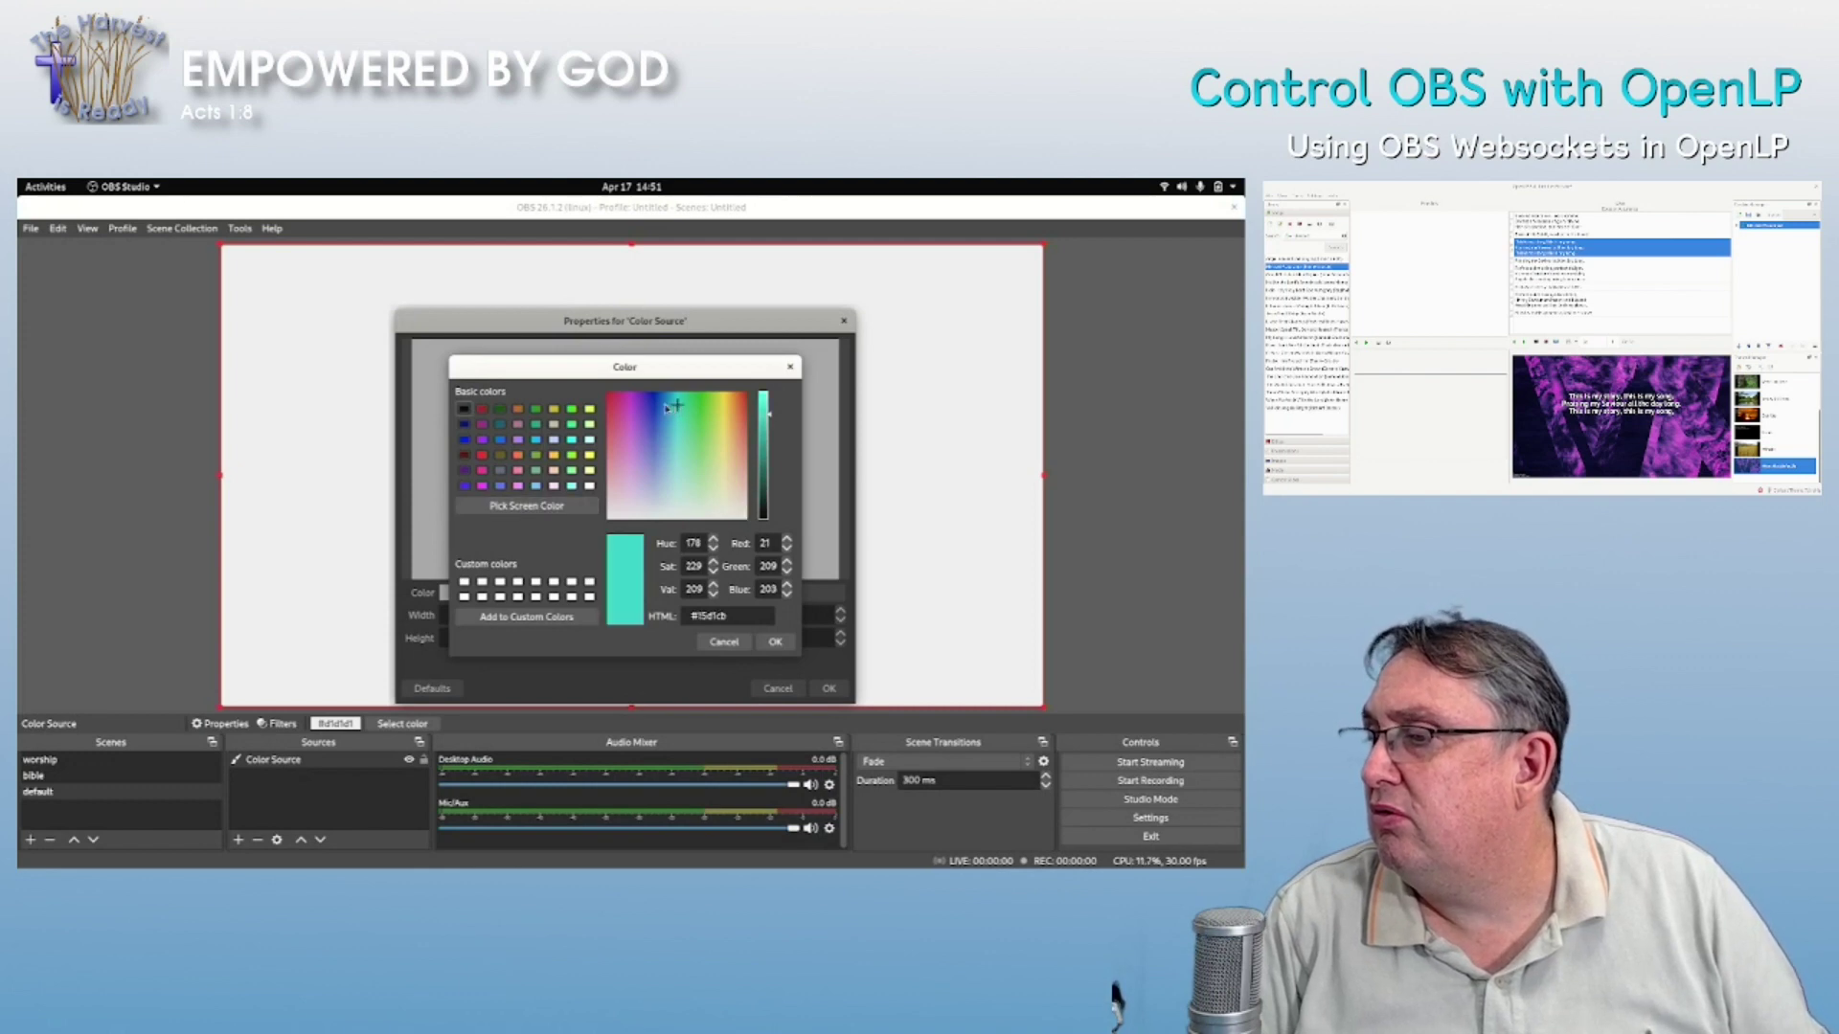
click(661, 407)
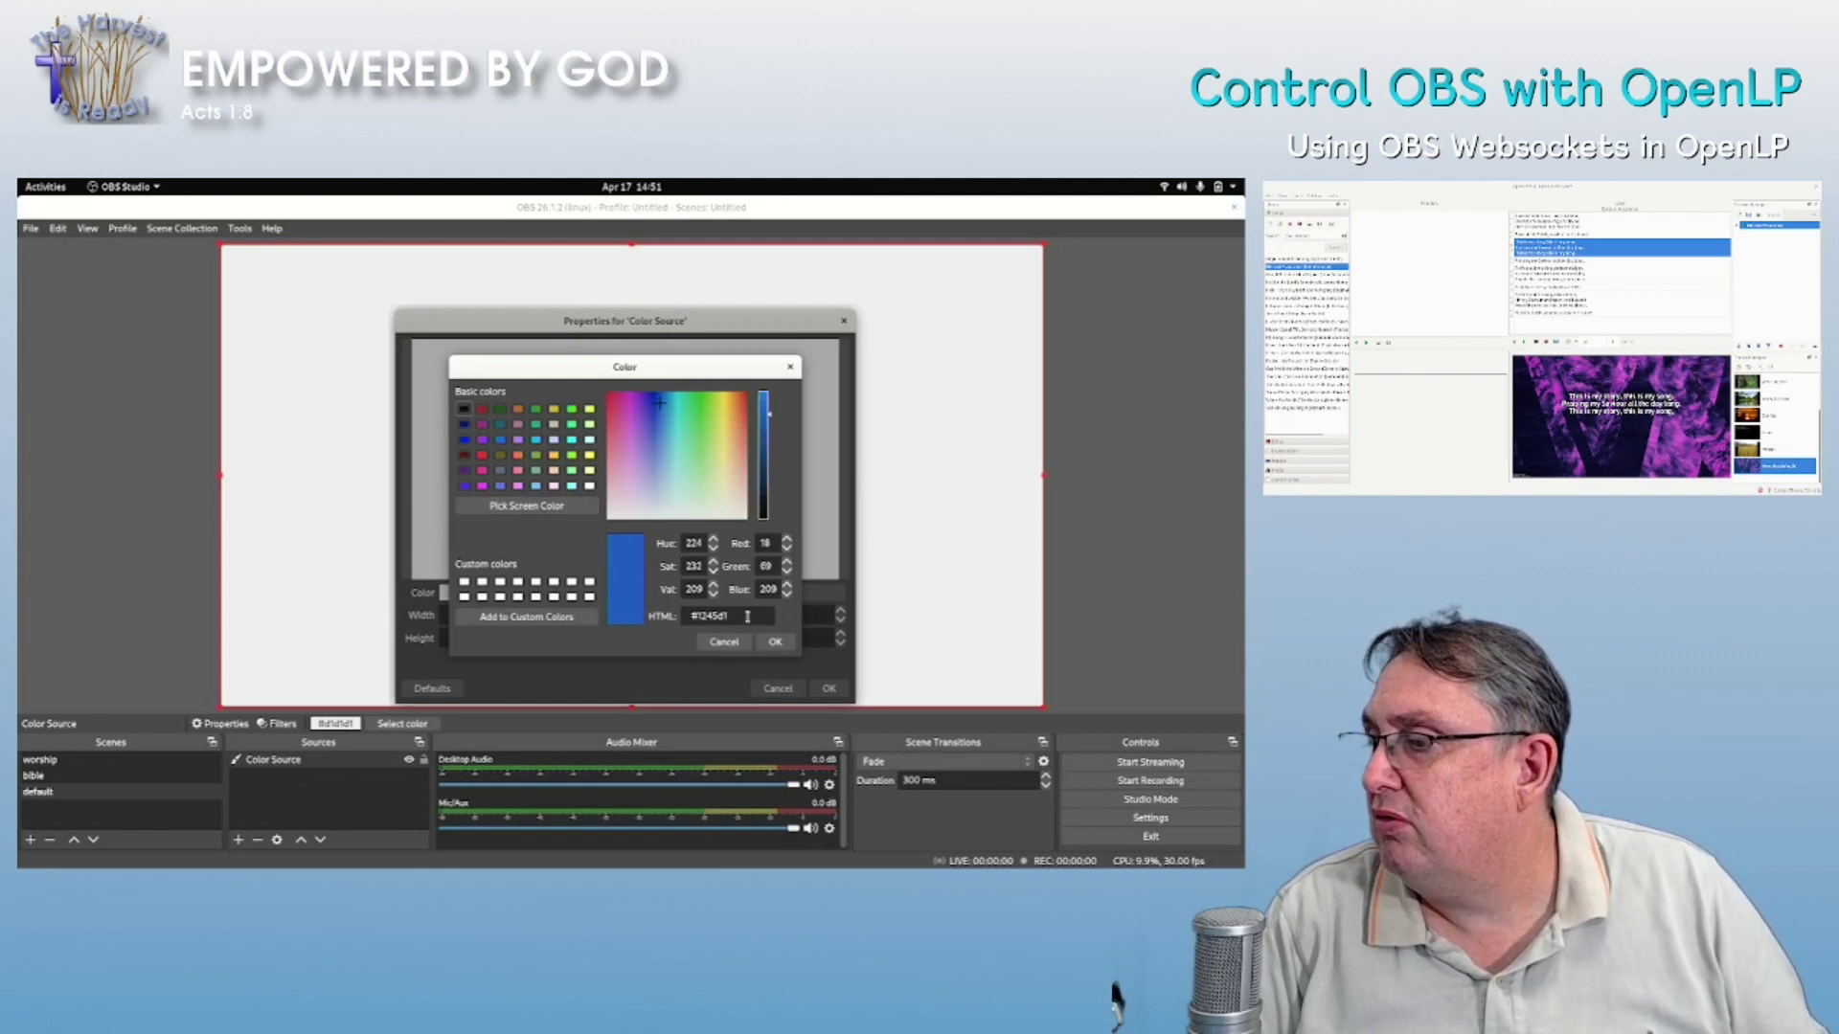
click(774, 641)
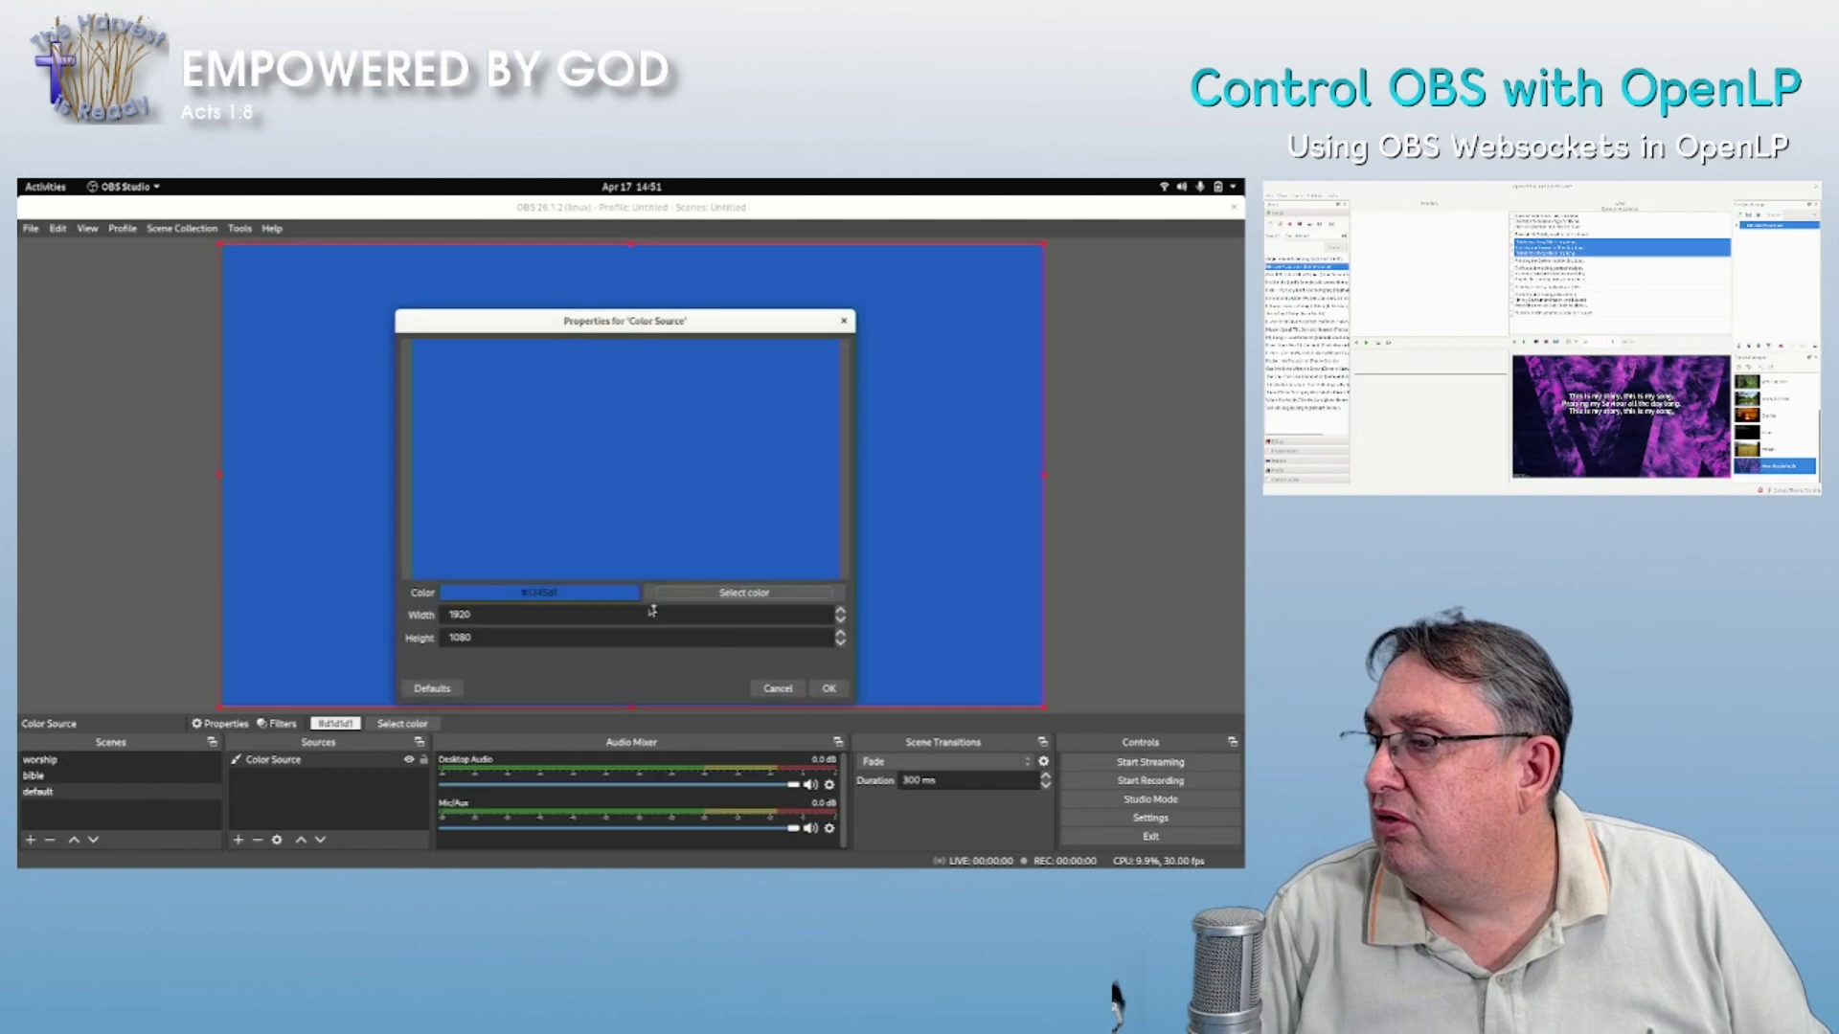
click(826, 688)
- Move the default scene to the start of the scene list, ahead of worship and bible
drag(103, 792, 38, 758)
click(30, 789)
click(39, 760)
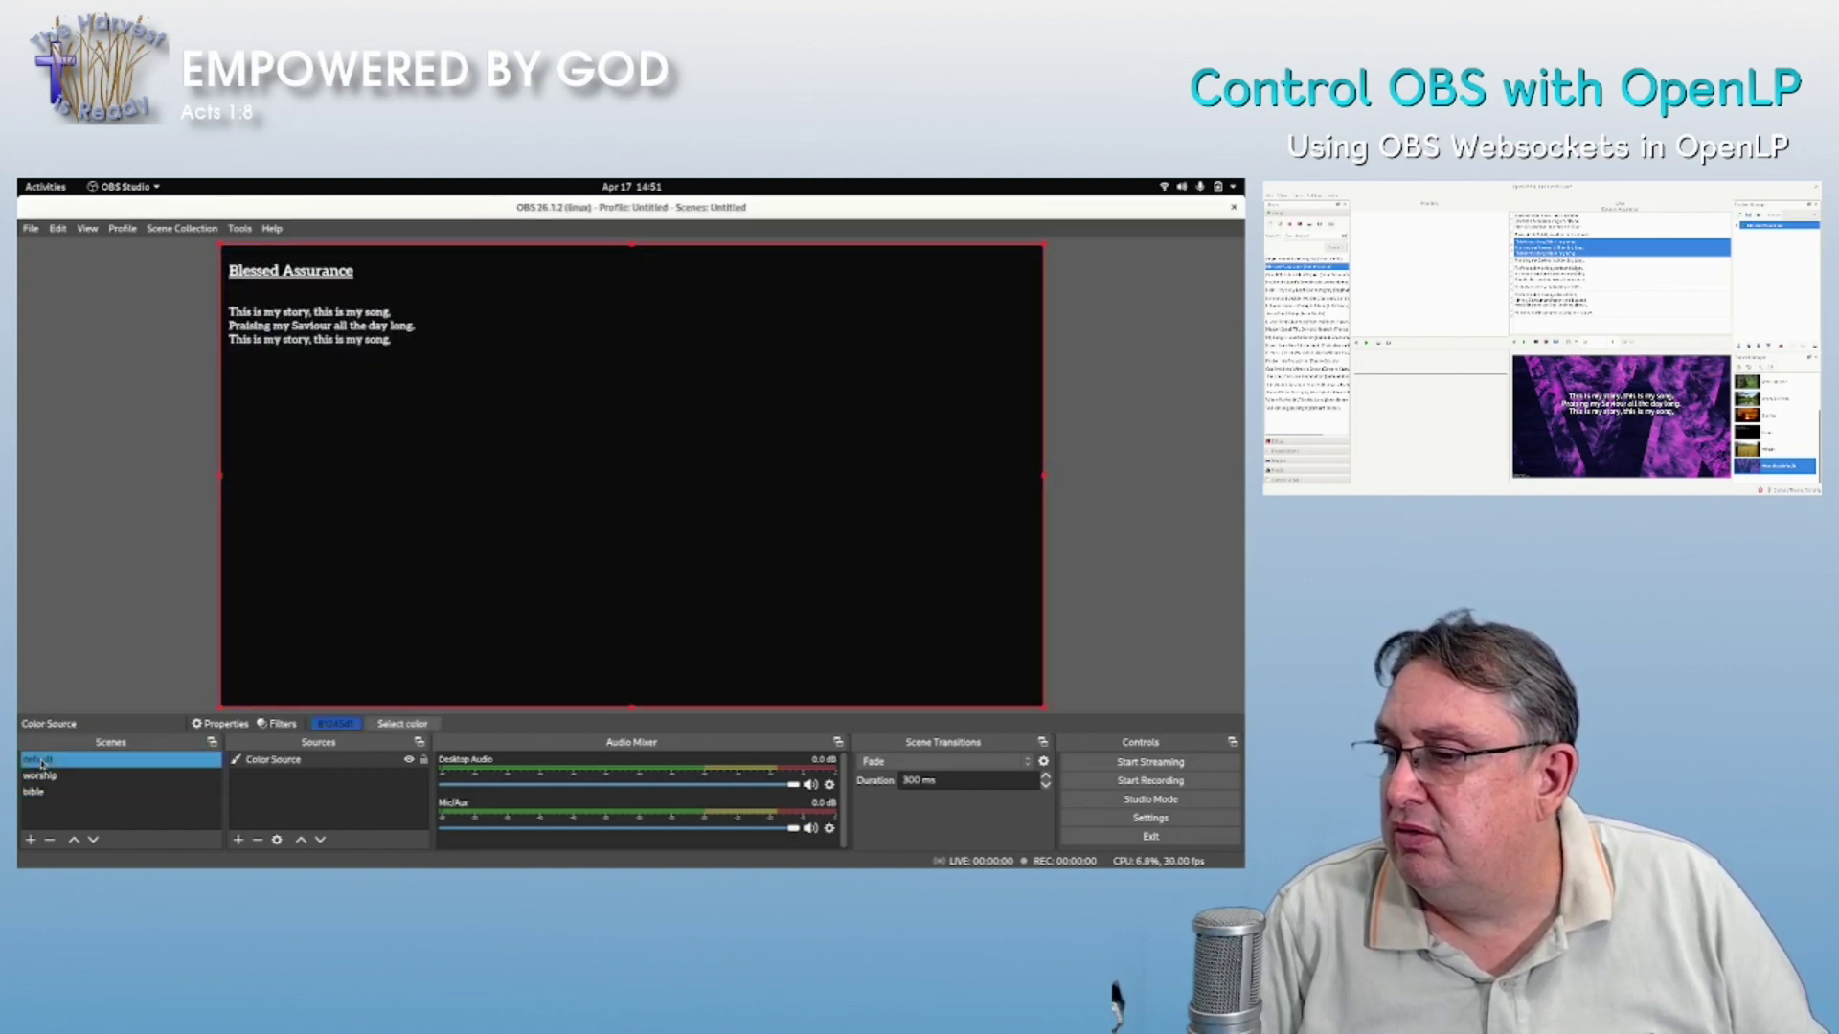
- Add the existing default scene as a source in the worship scene and place it beneath worsorce
click(40, 776)
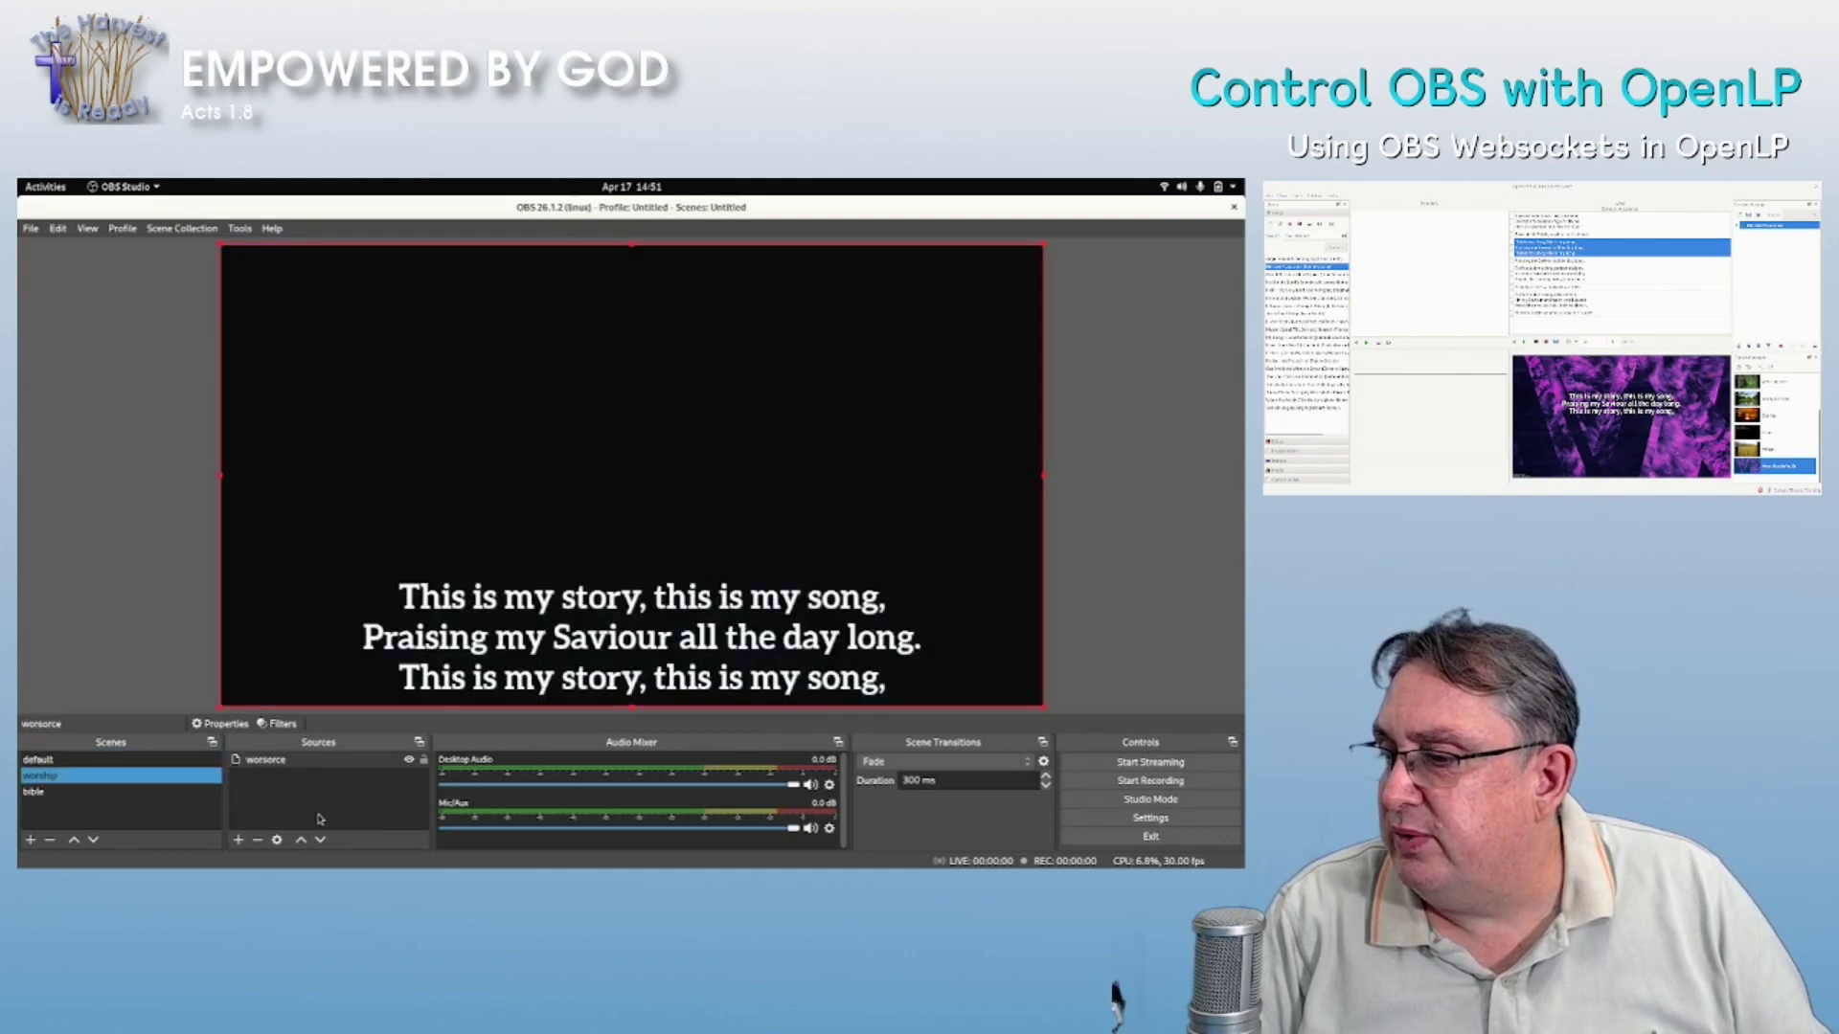
click(238, 840)
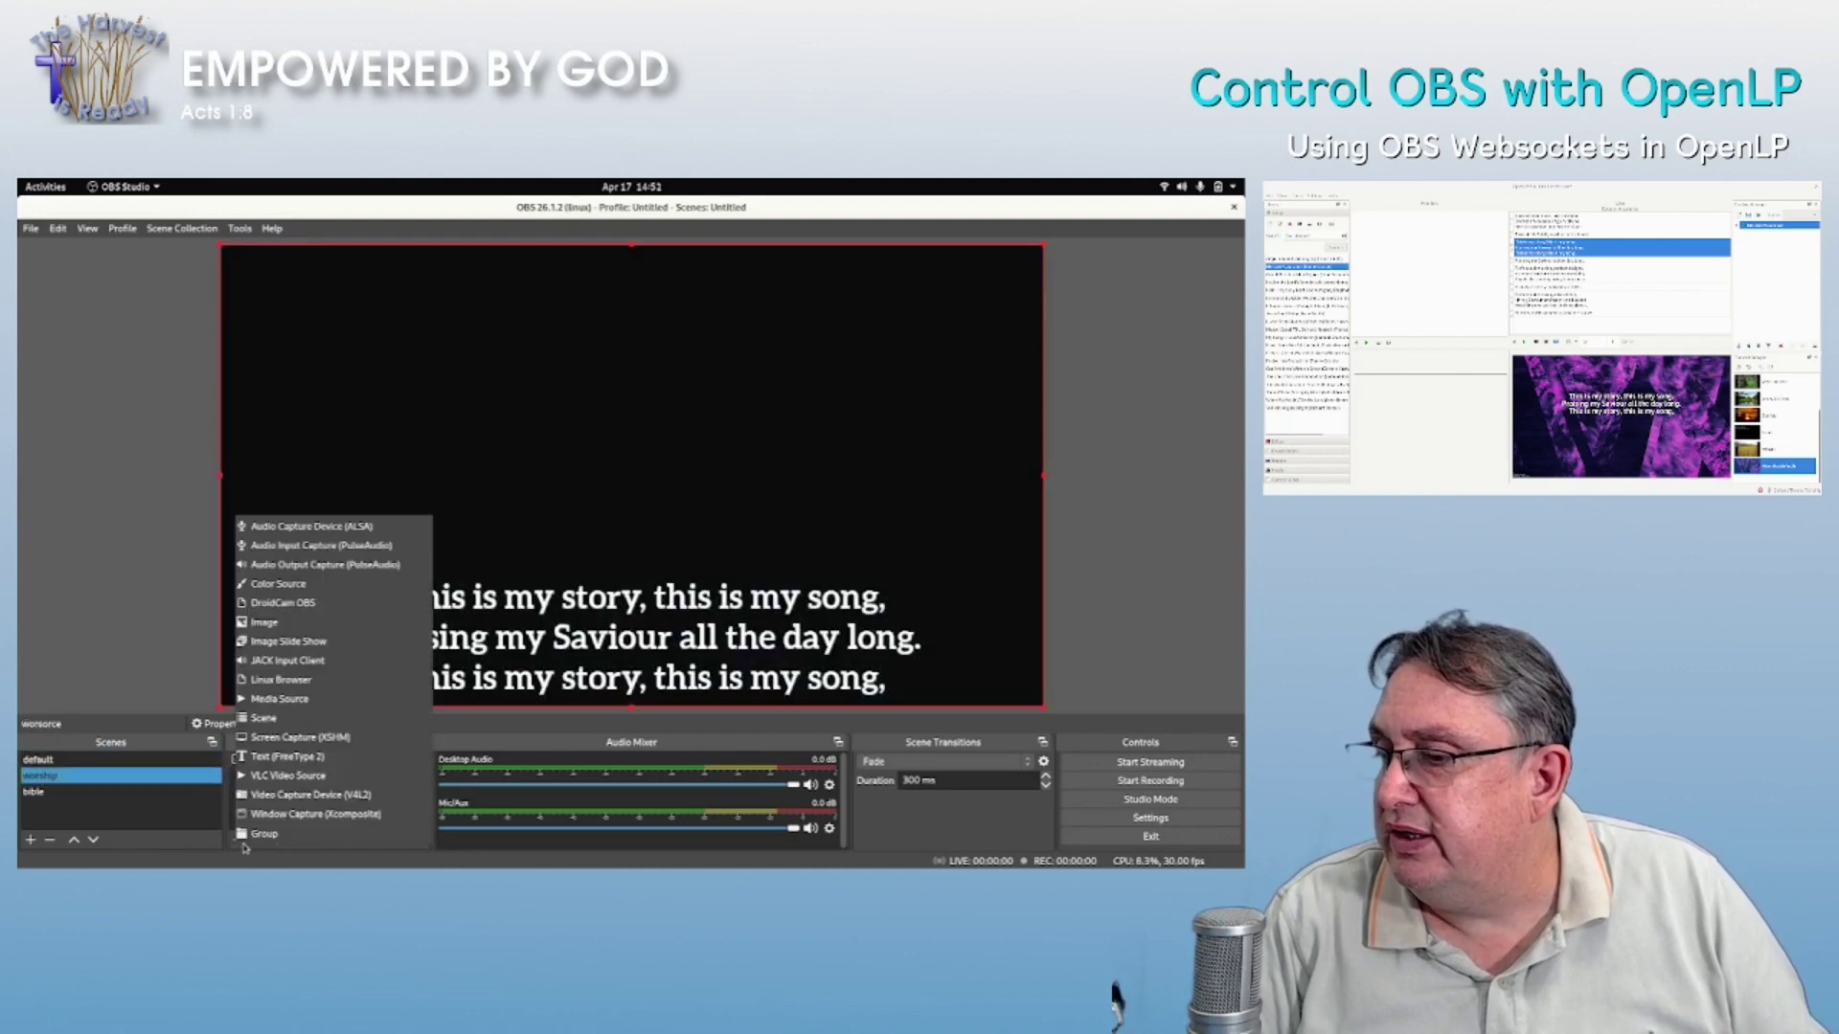
click(306, 716)
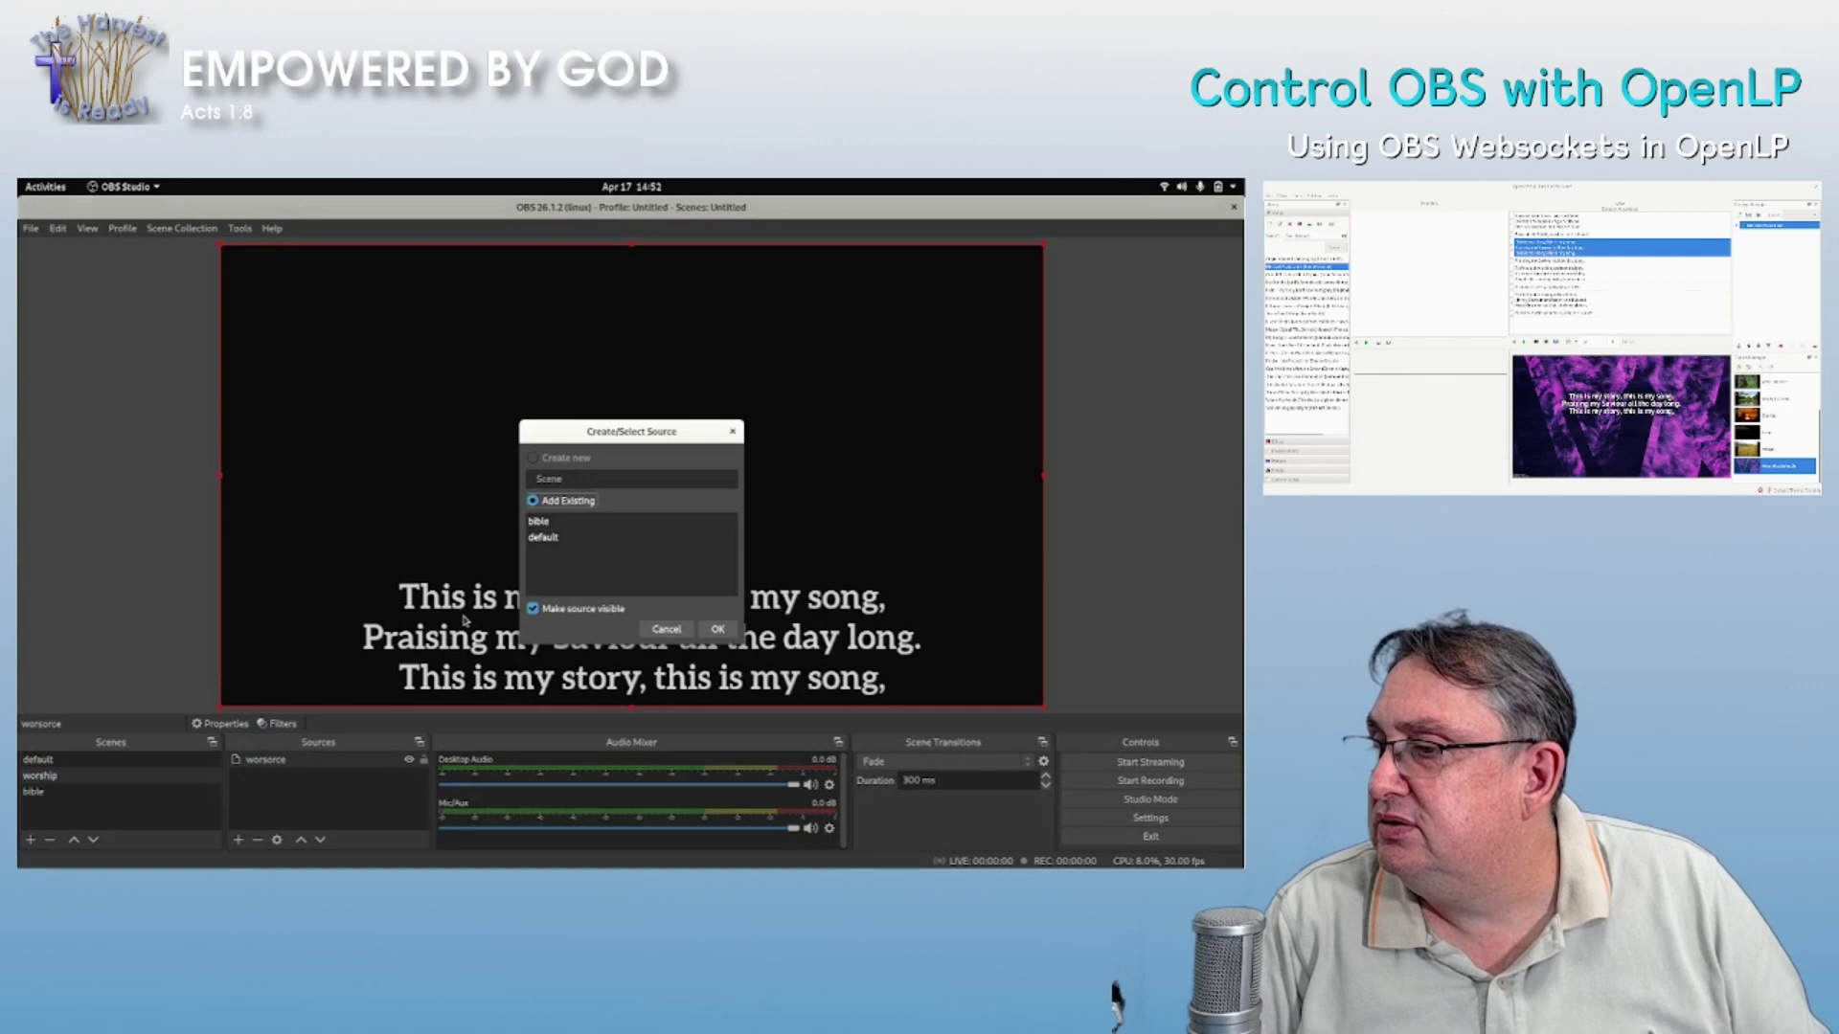
click(541, 538)
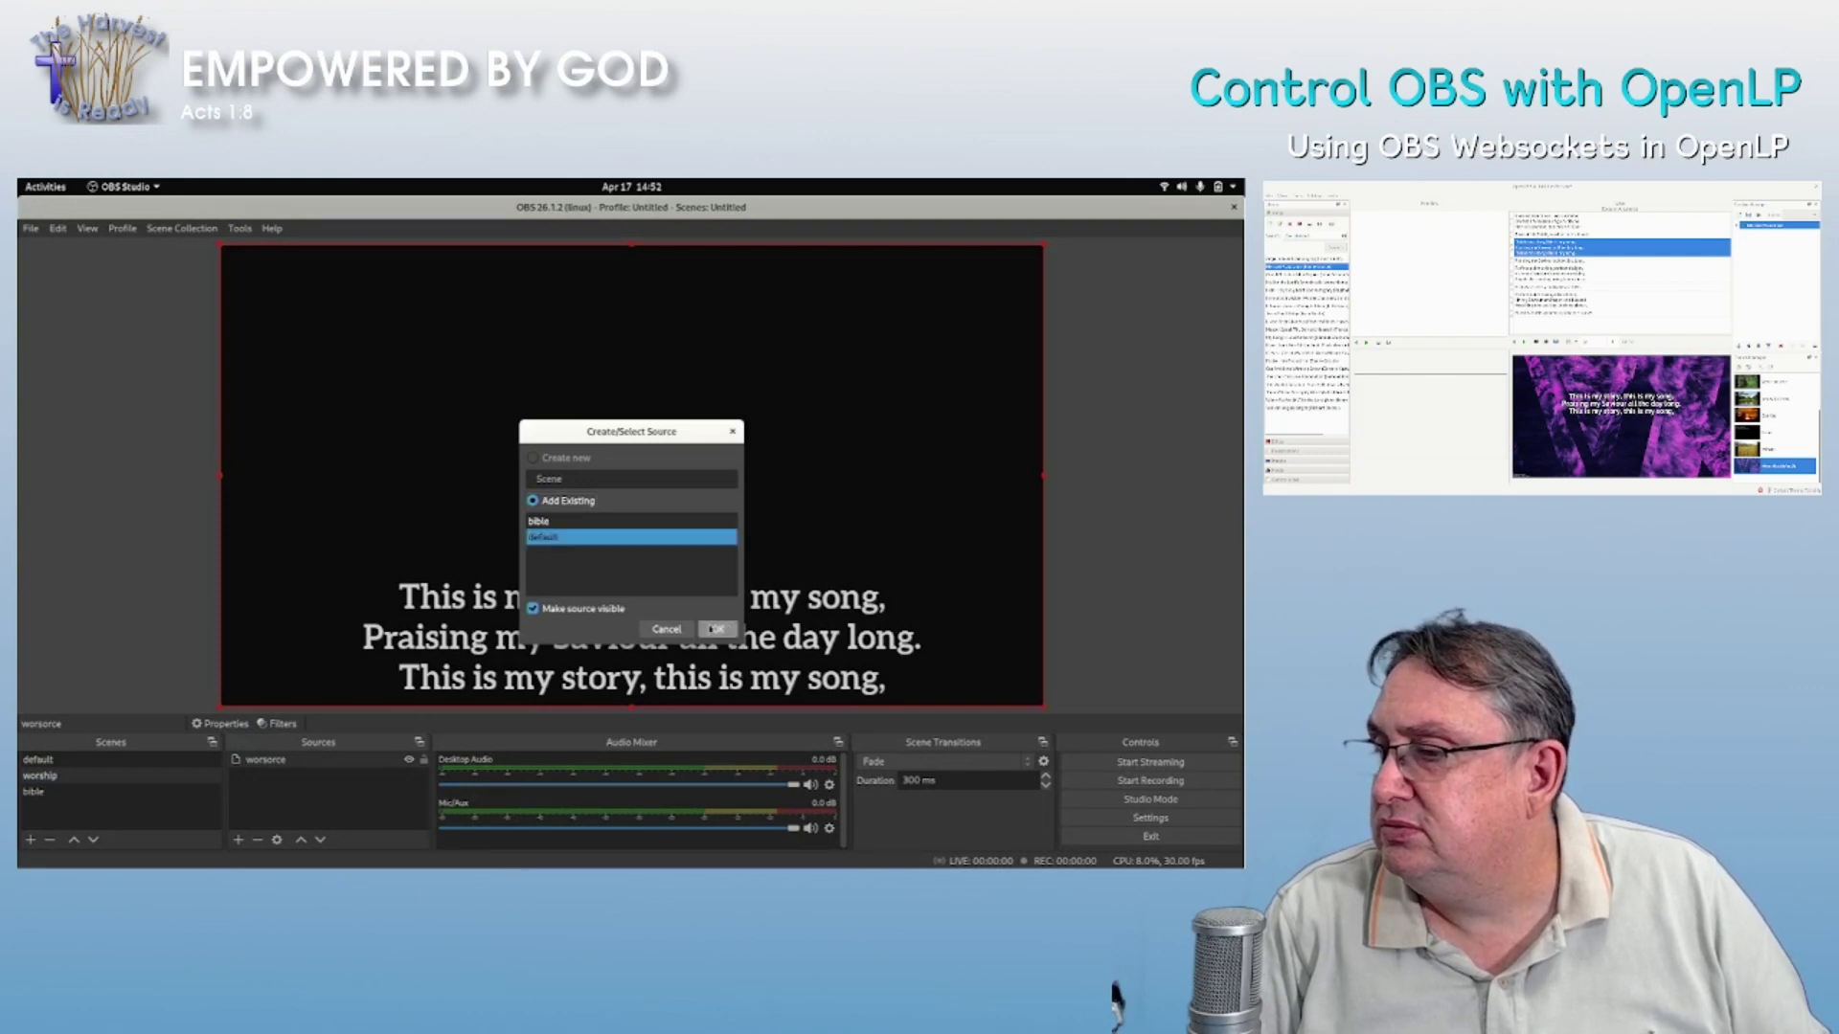
click(716, 629)
drag(274, 766, 277, 779)
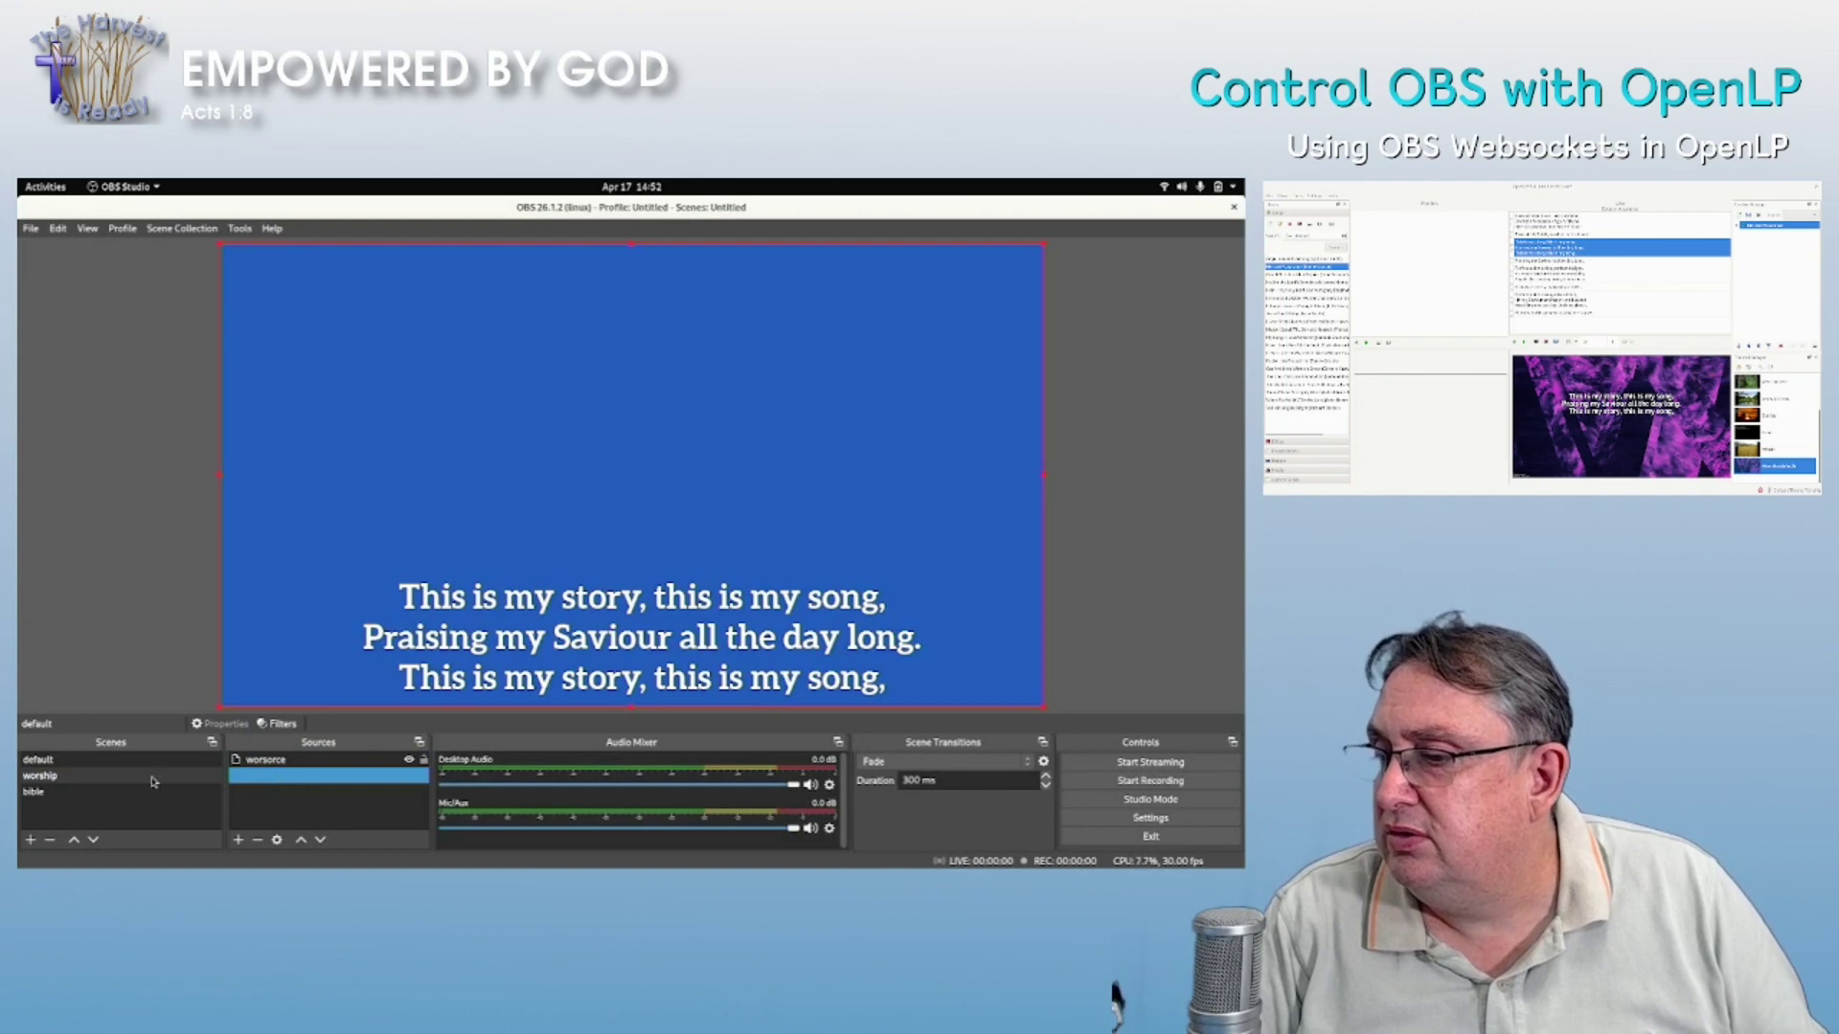
- Add the existing default scene as a source in the bible scene and place it beneath bibsorce
click(94, 807)
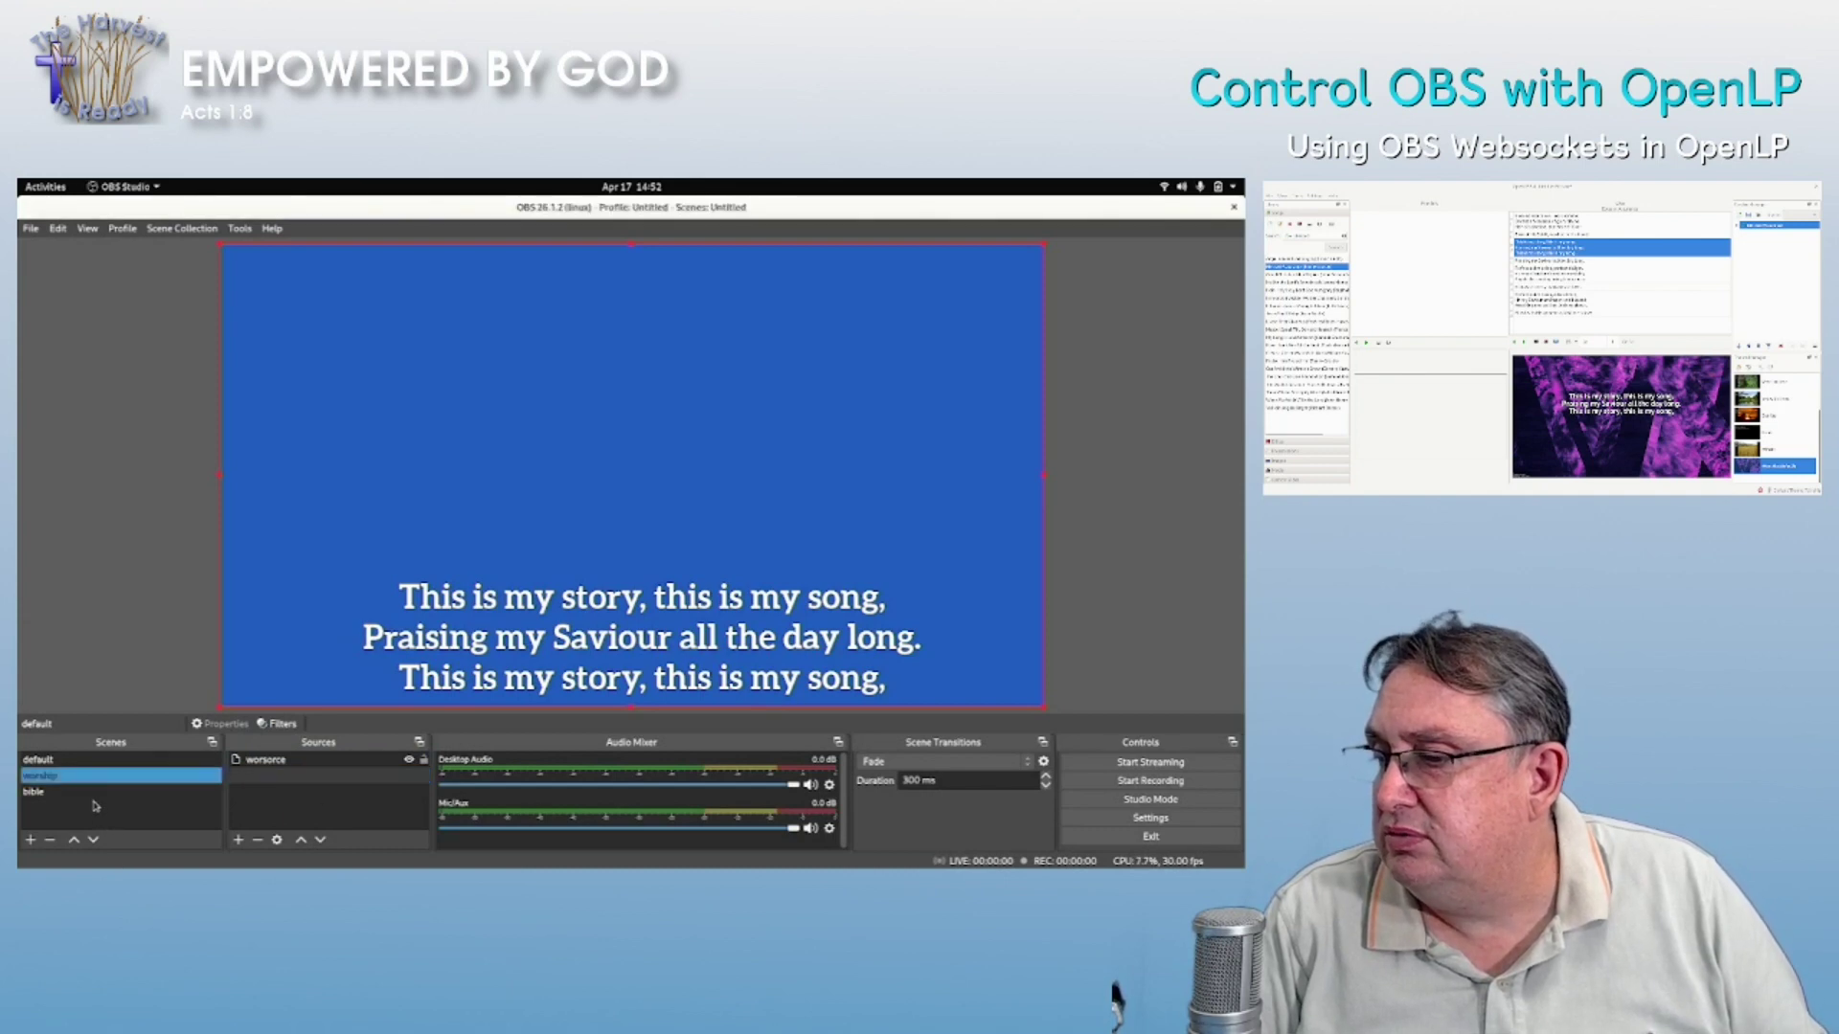
click(74, 794)
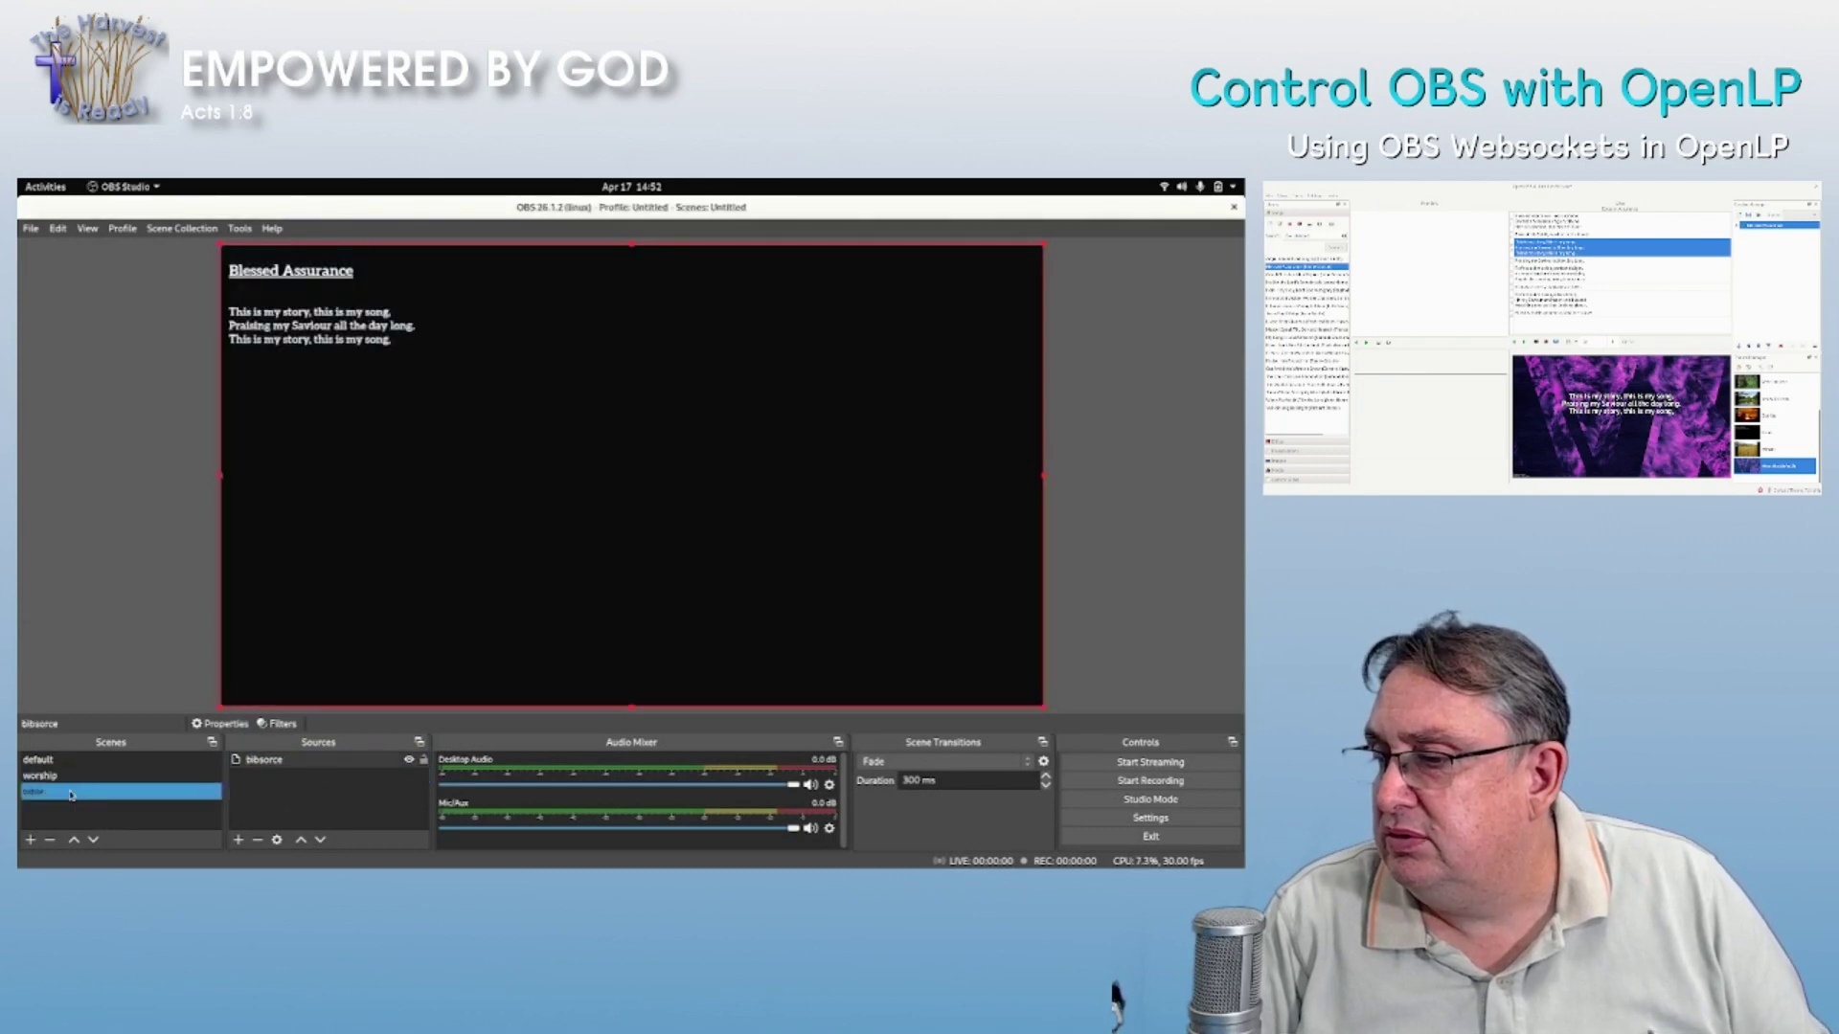
click(237, 840)
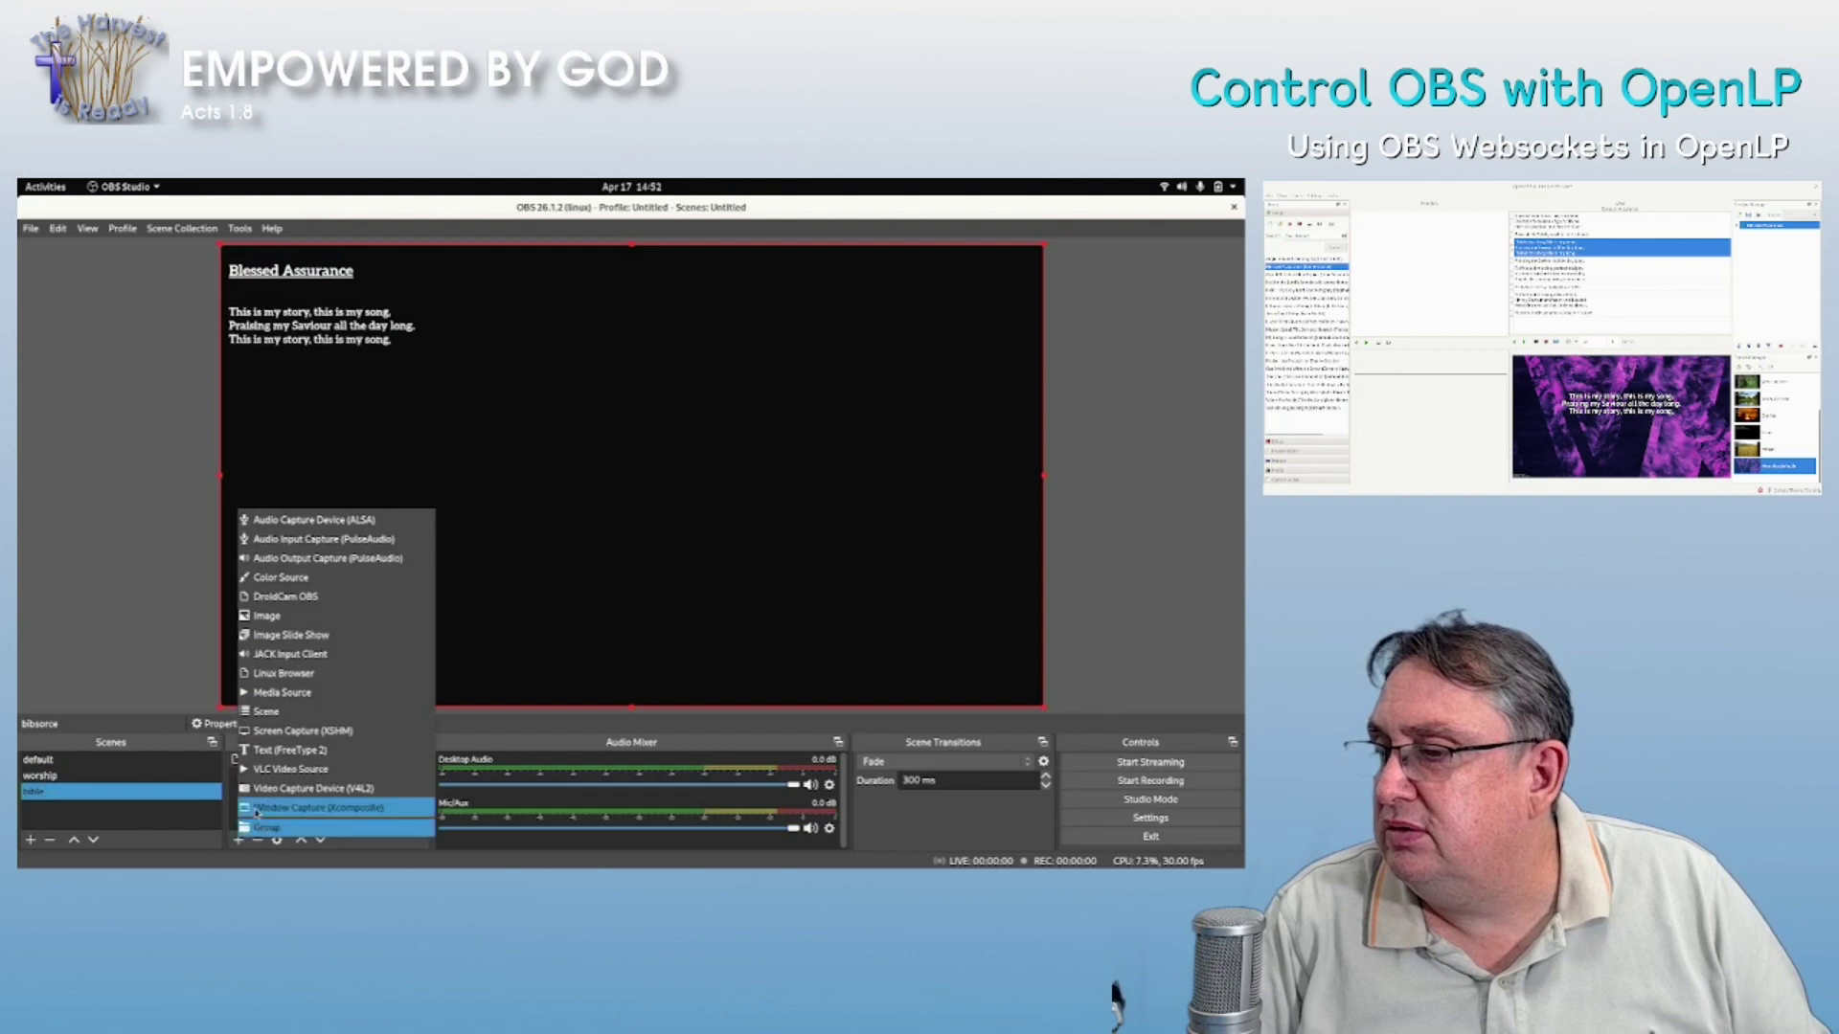
click(278, 709)
click(548, 525)
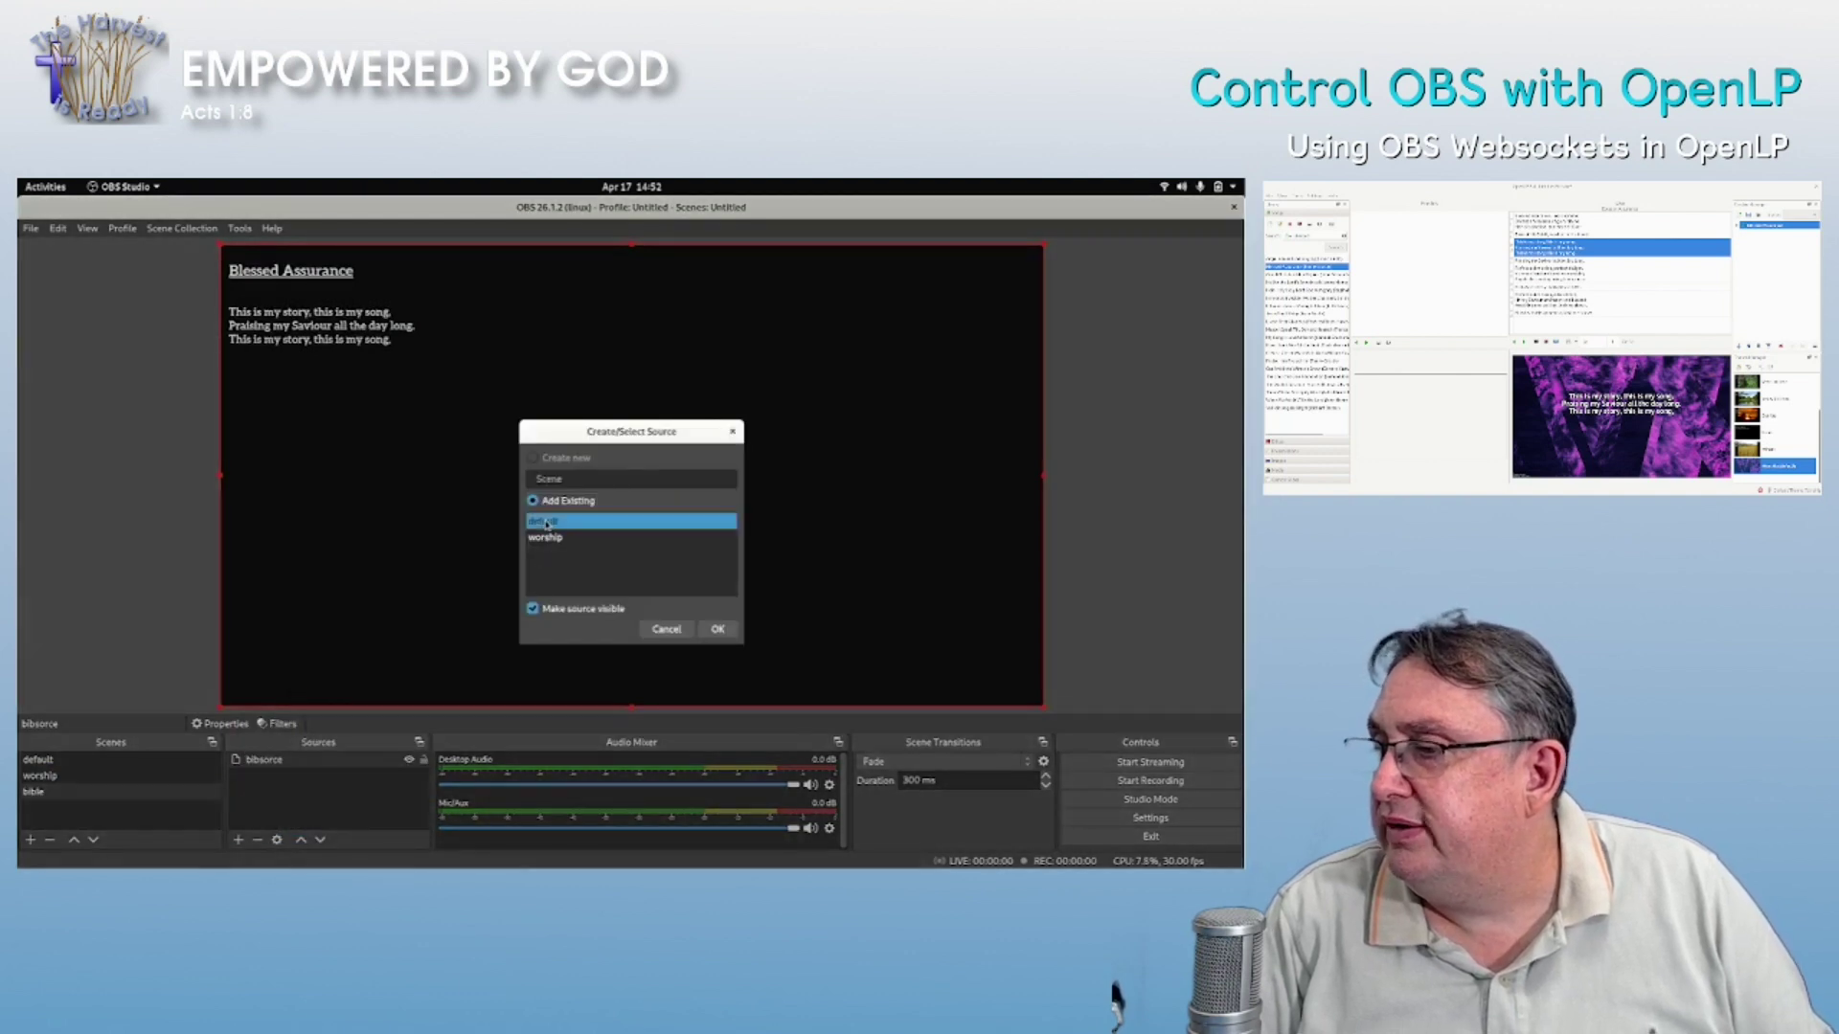
click(718, 629)
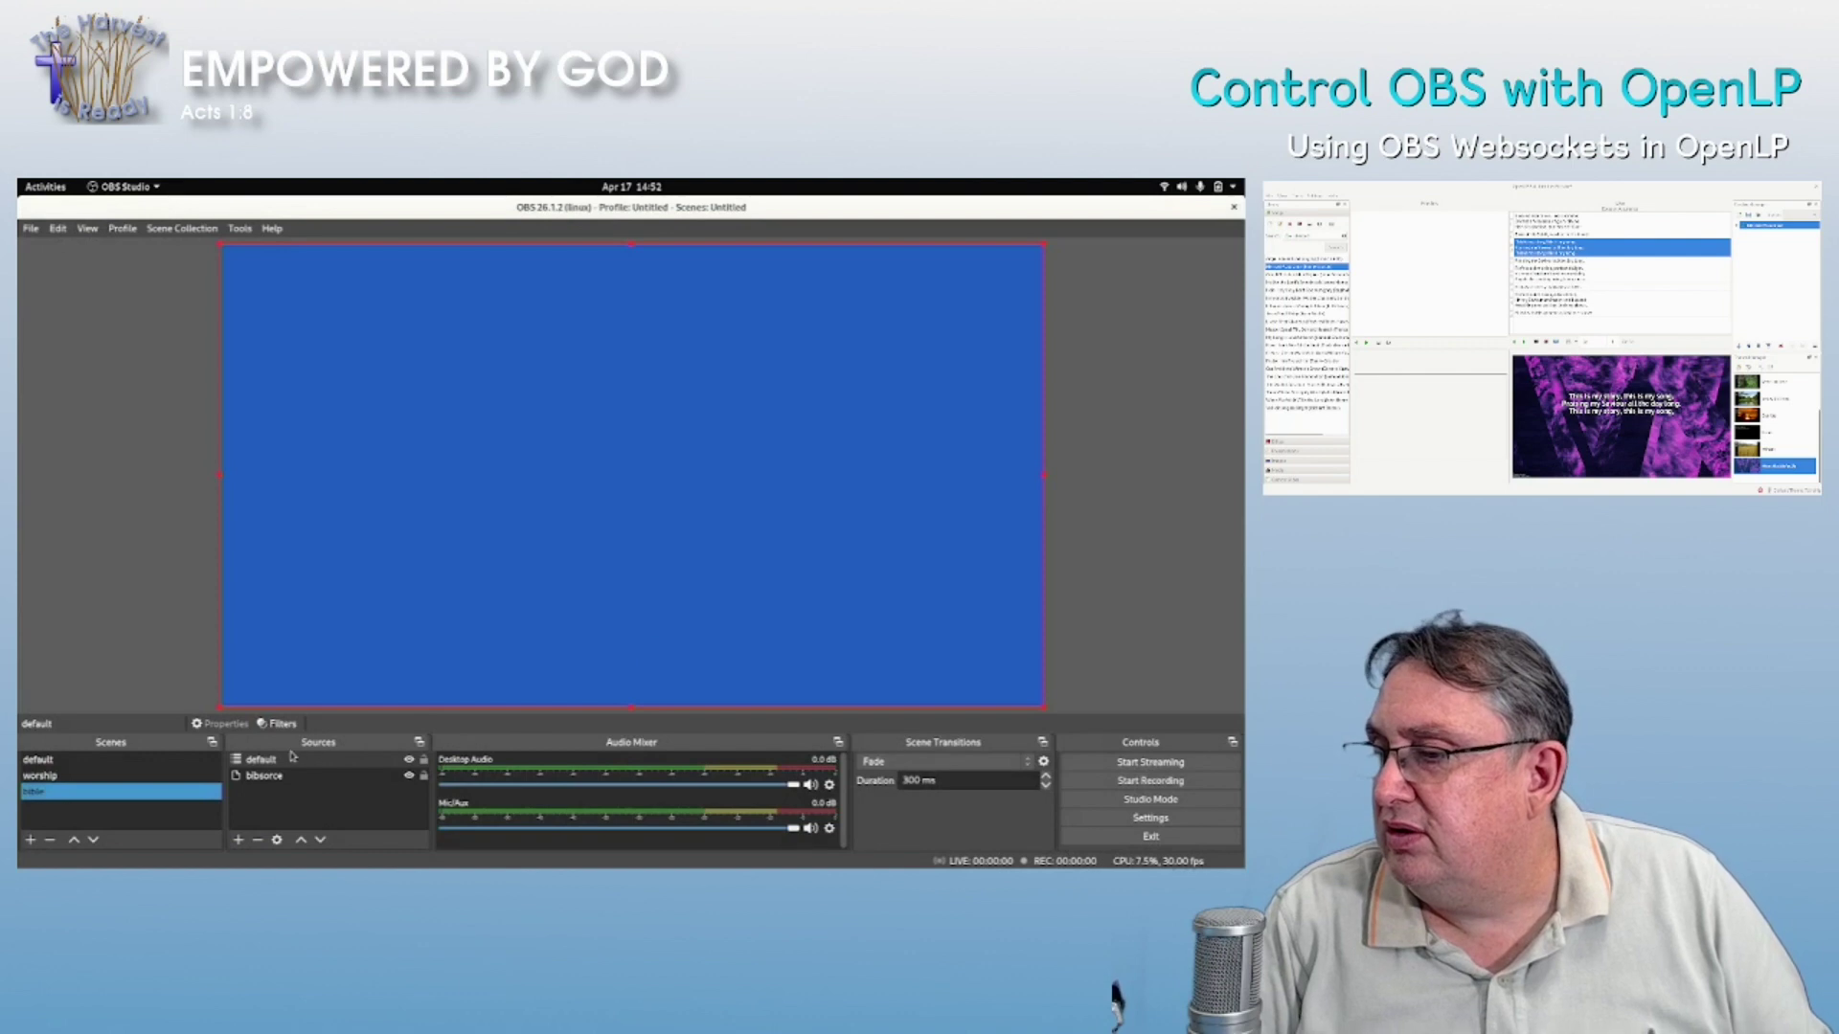
drag(293, 757, 292, 793)
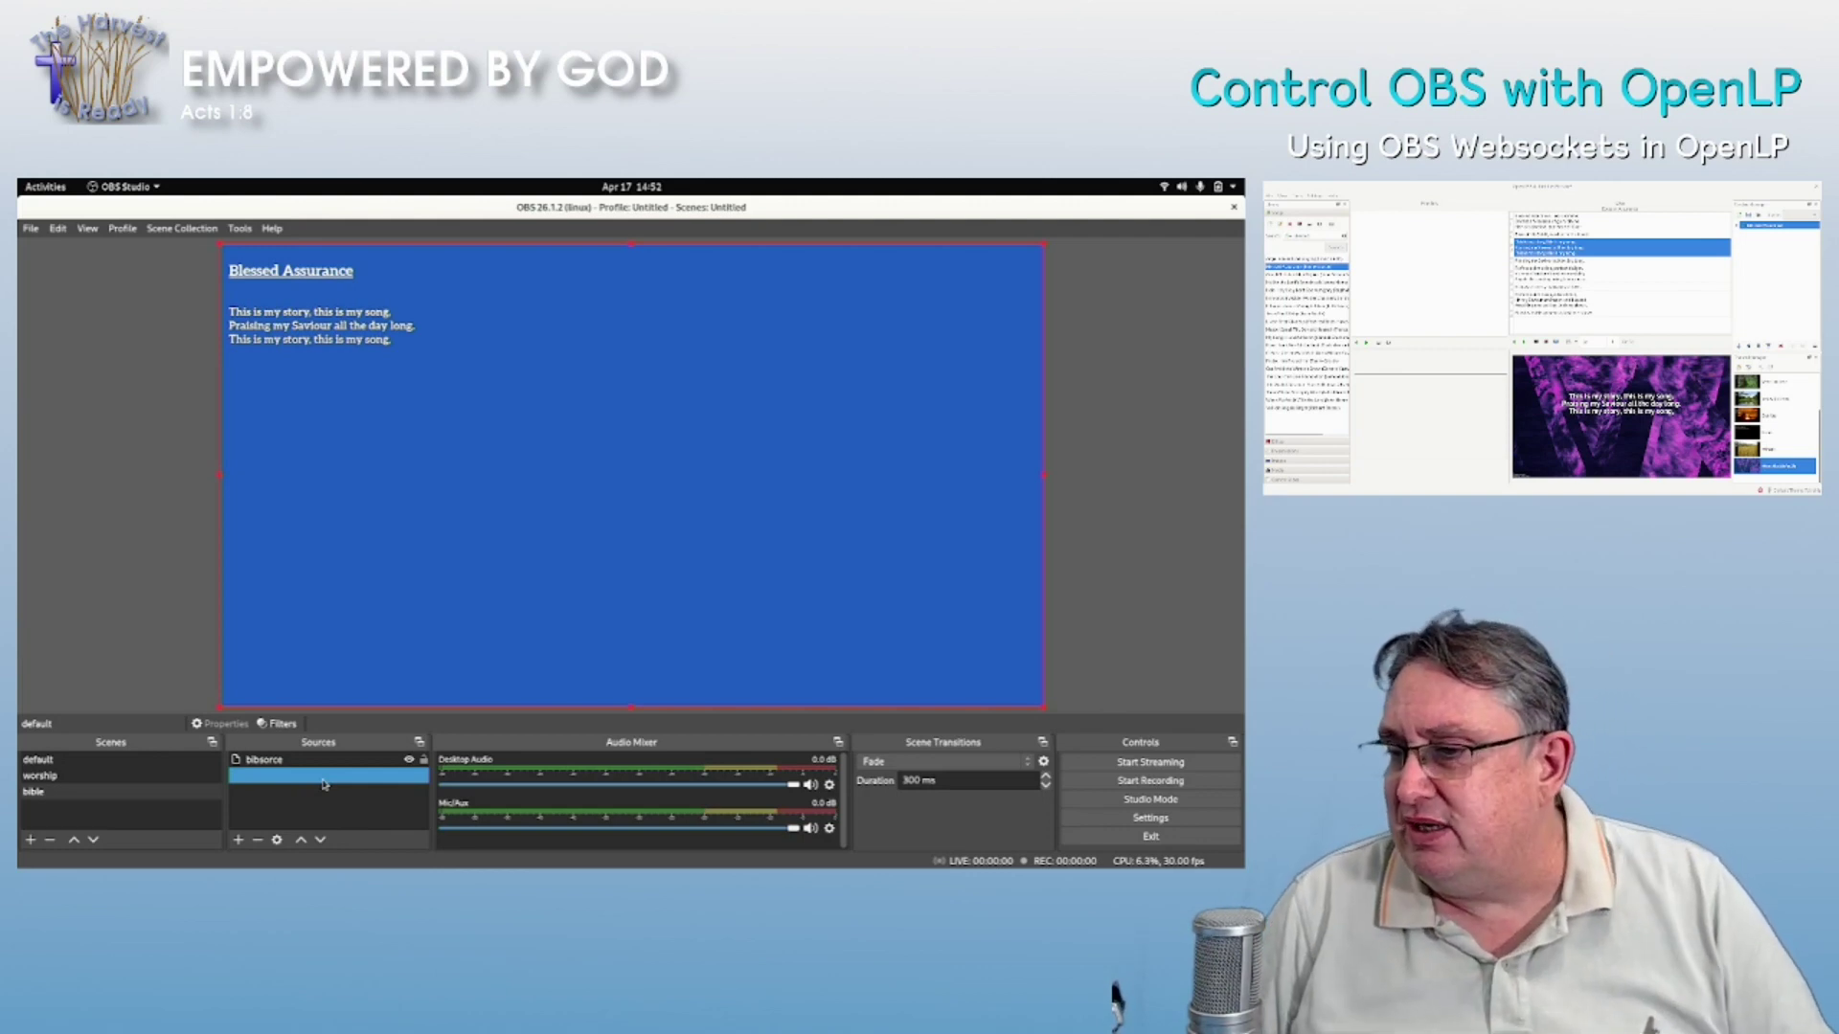
click(32, 840)
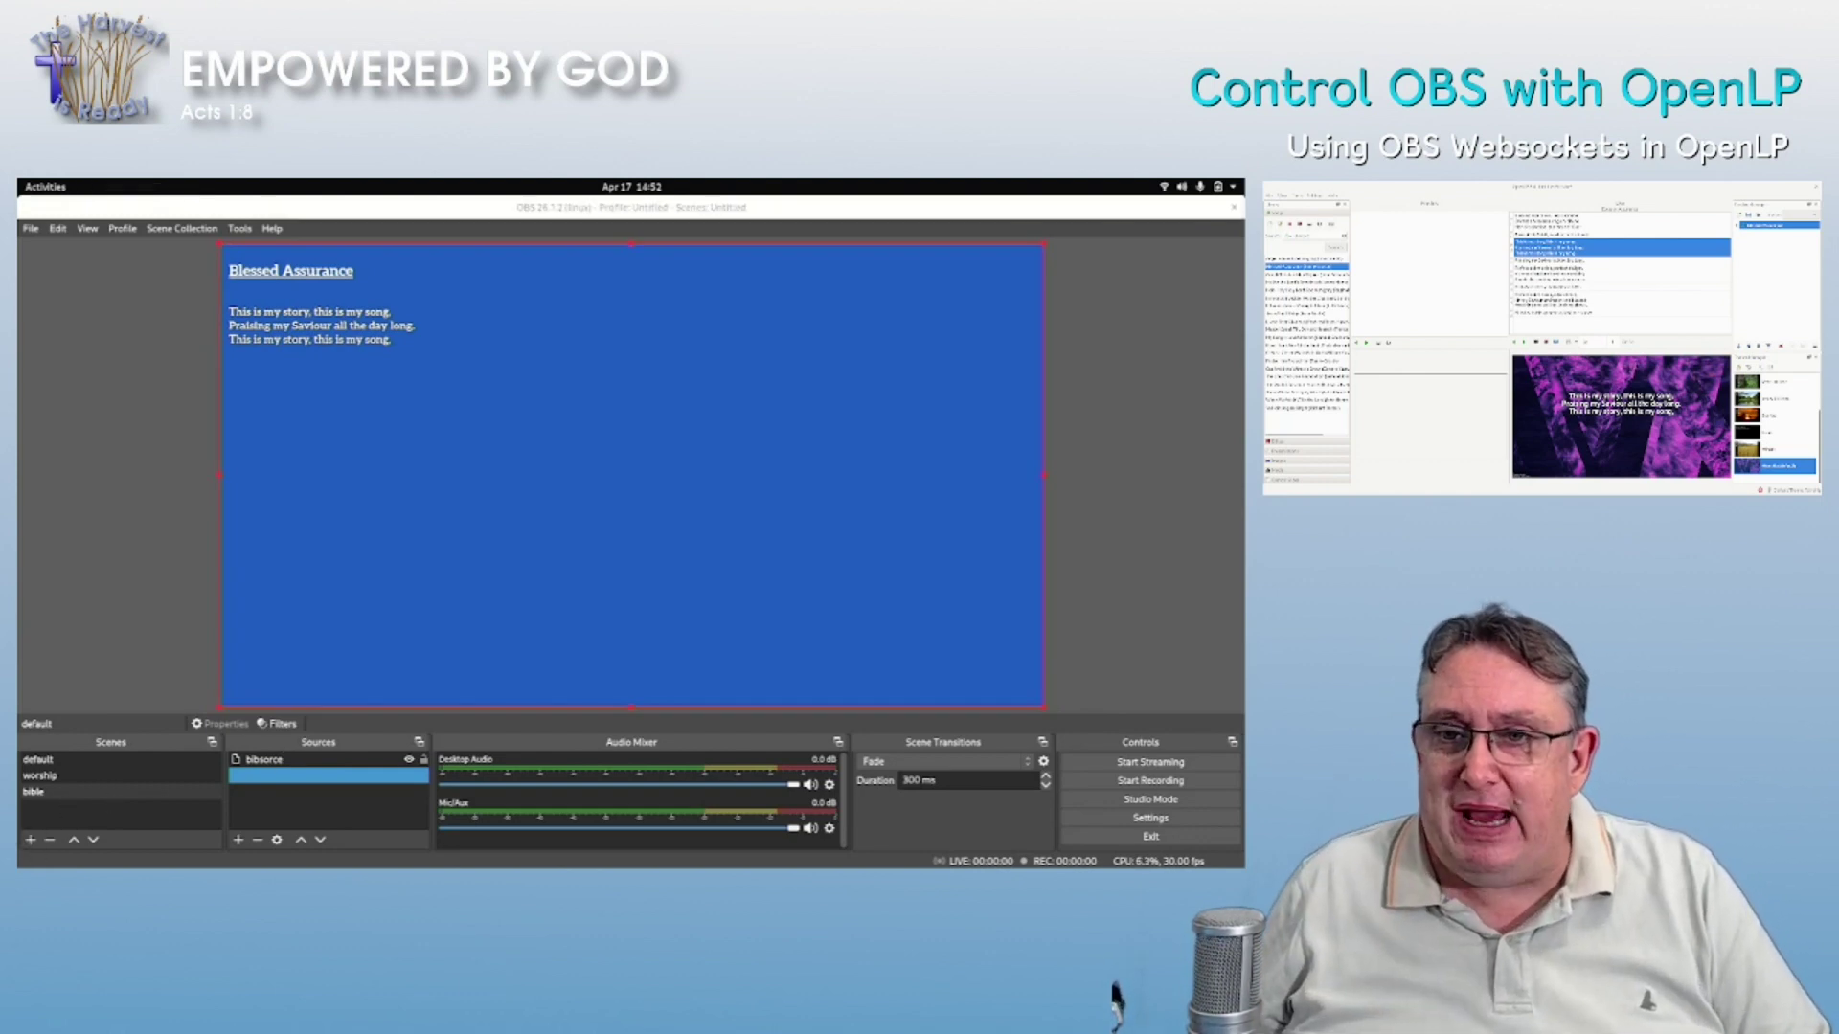
click(1061, 308)
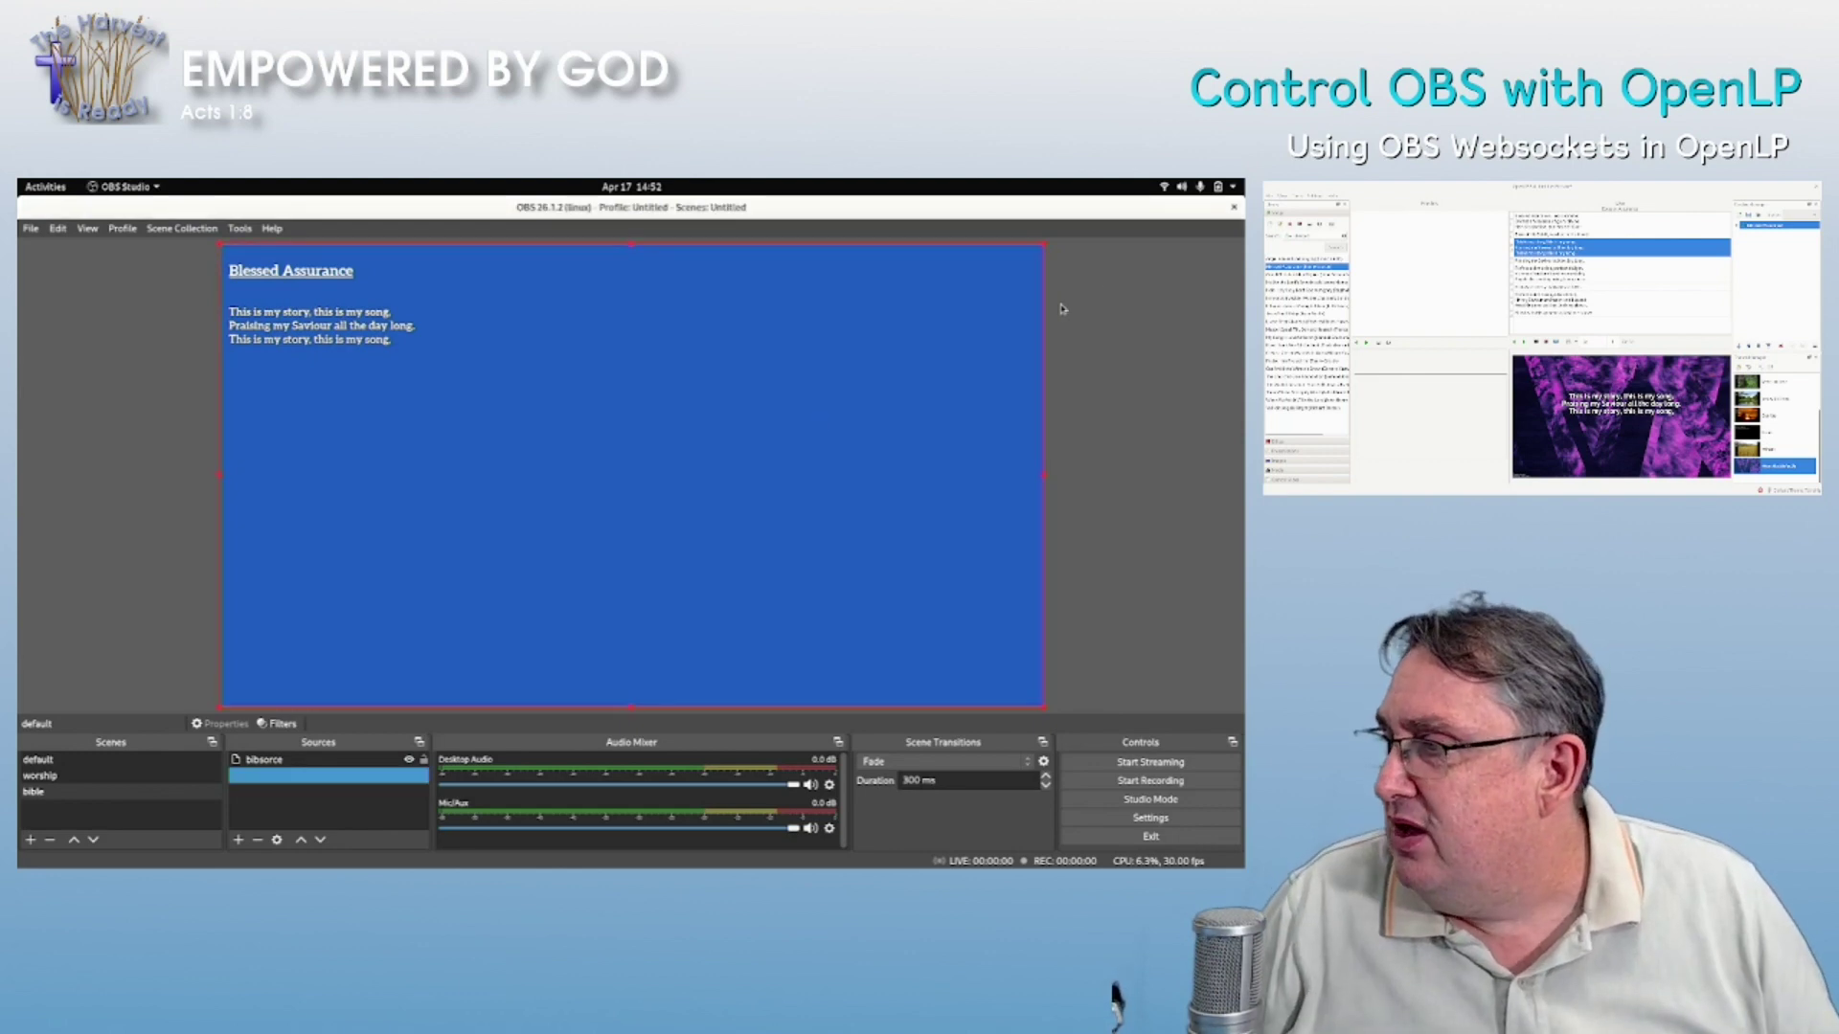
click(1200, 187)
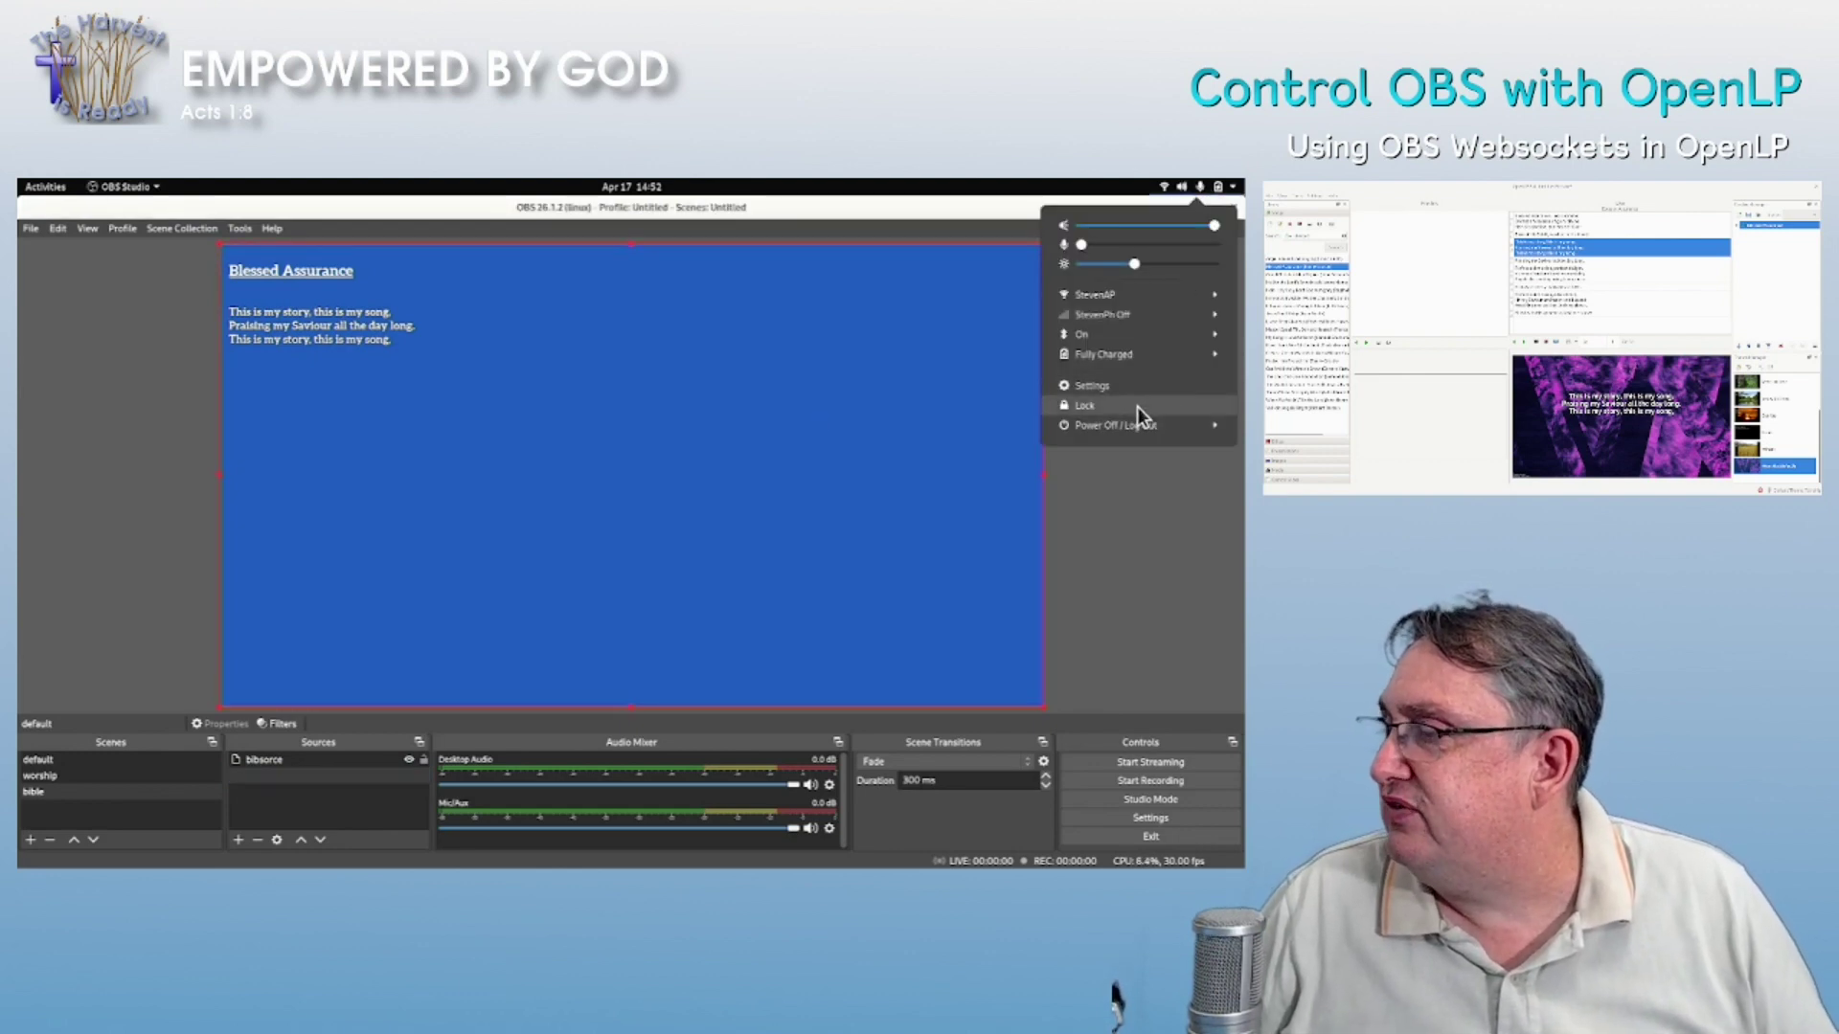
click(818, 410)
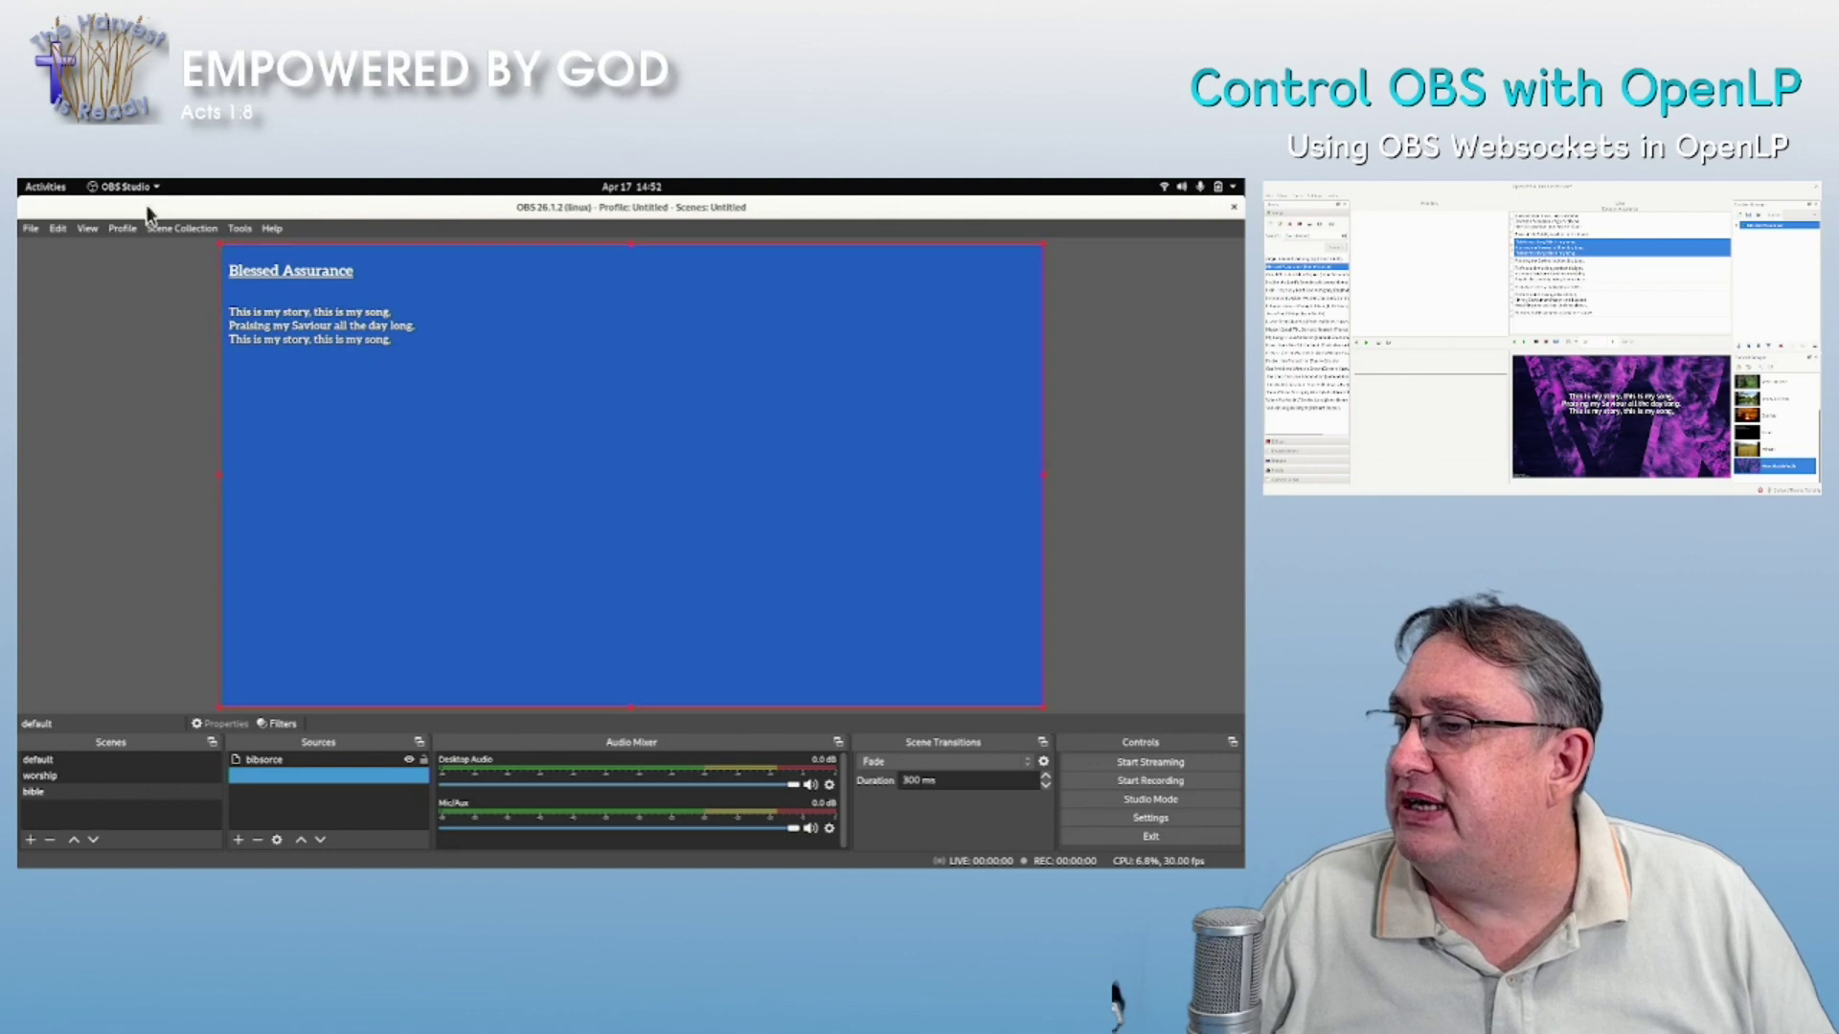
- Check the server port in the WebSockets server settings and close them without changes
click(233, 230)
click(288, 386)
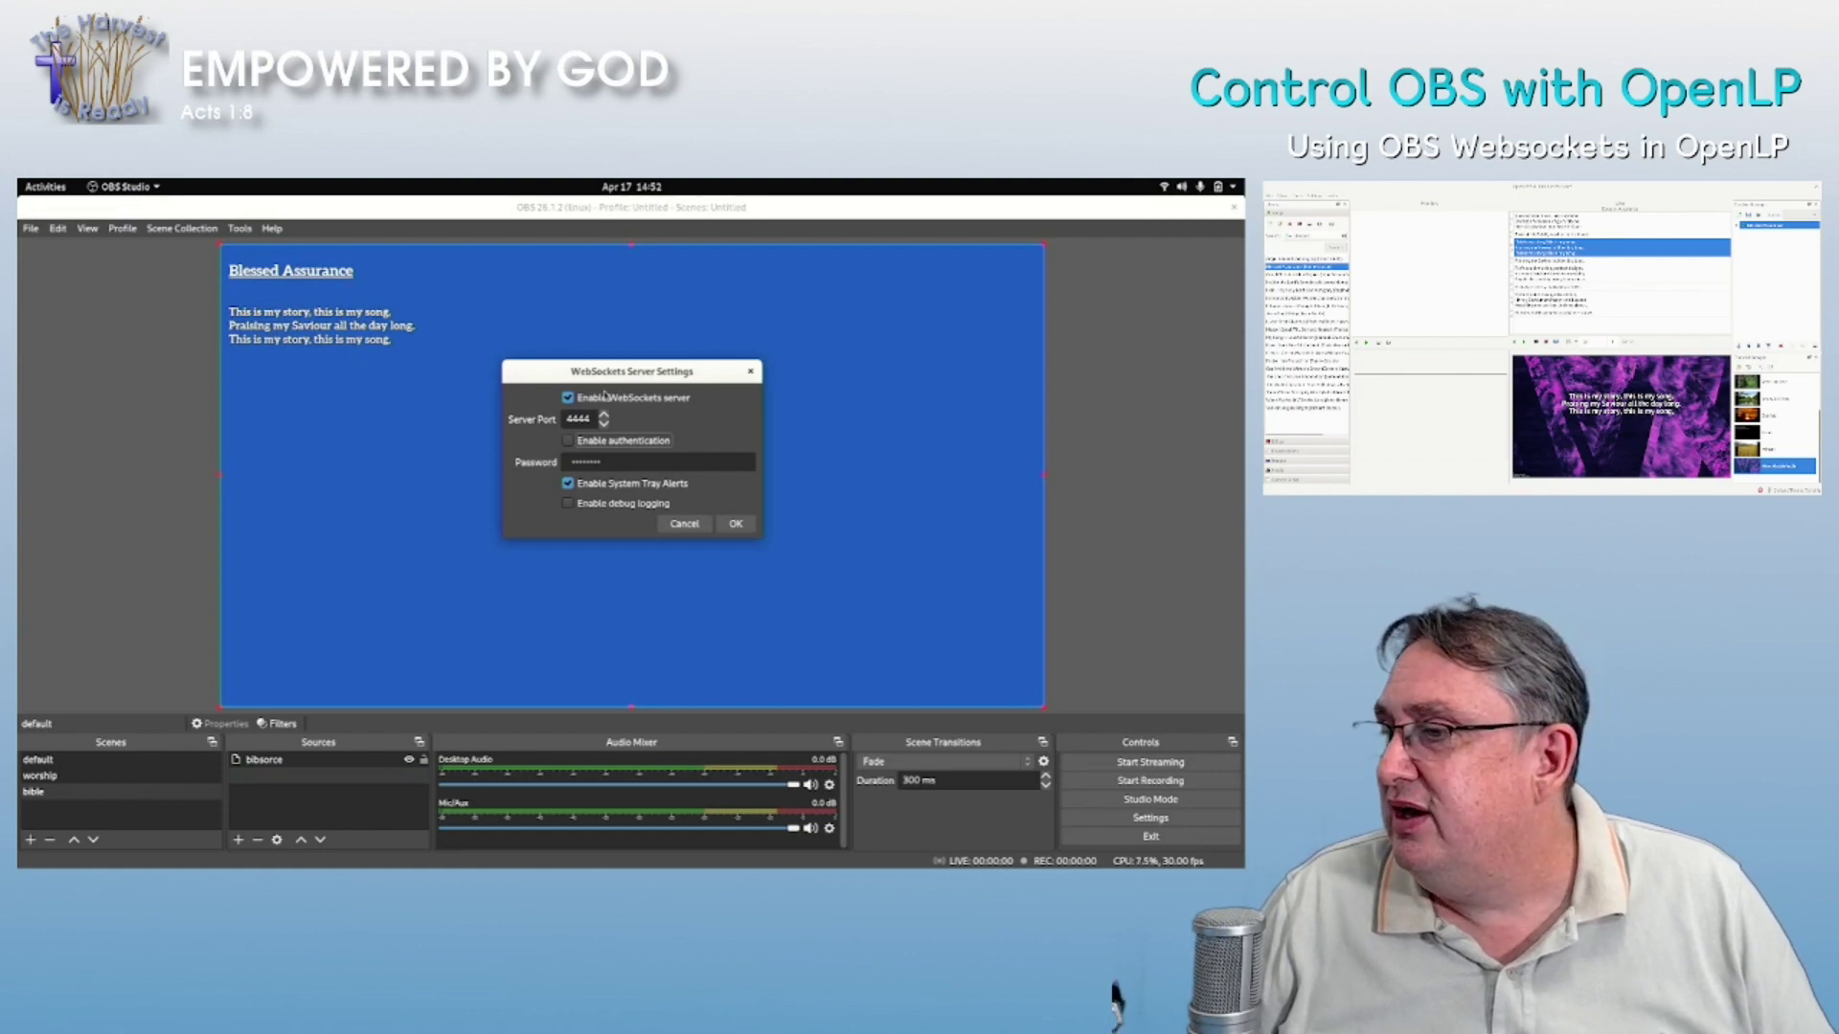
double_click(578, 419)
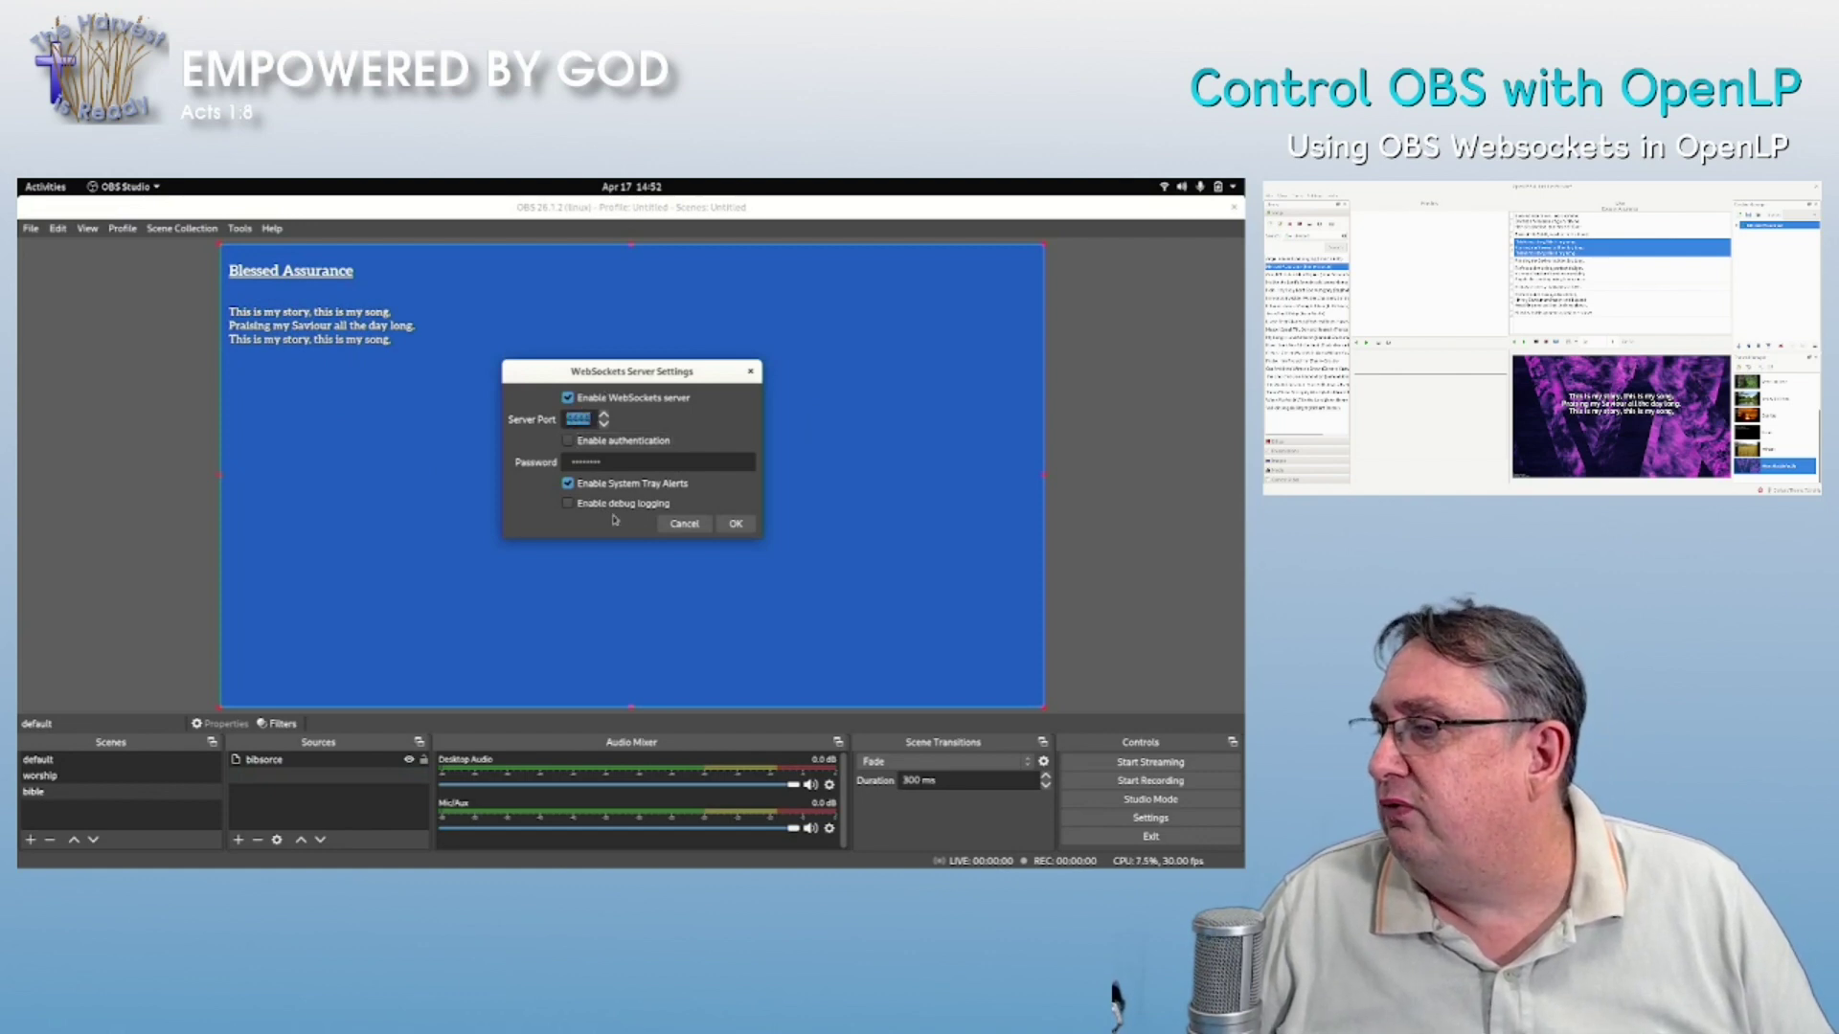
click(683, 525)
- Look up the computer's IPv4 address in the connected Wi-Fi network's details, and switch to OpenLP
click(1213, 184)
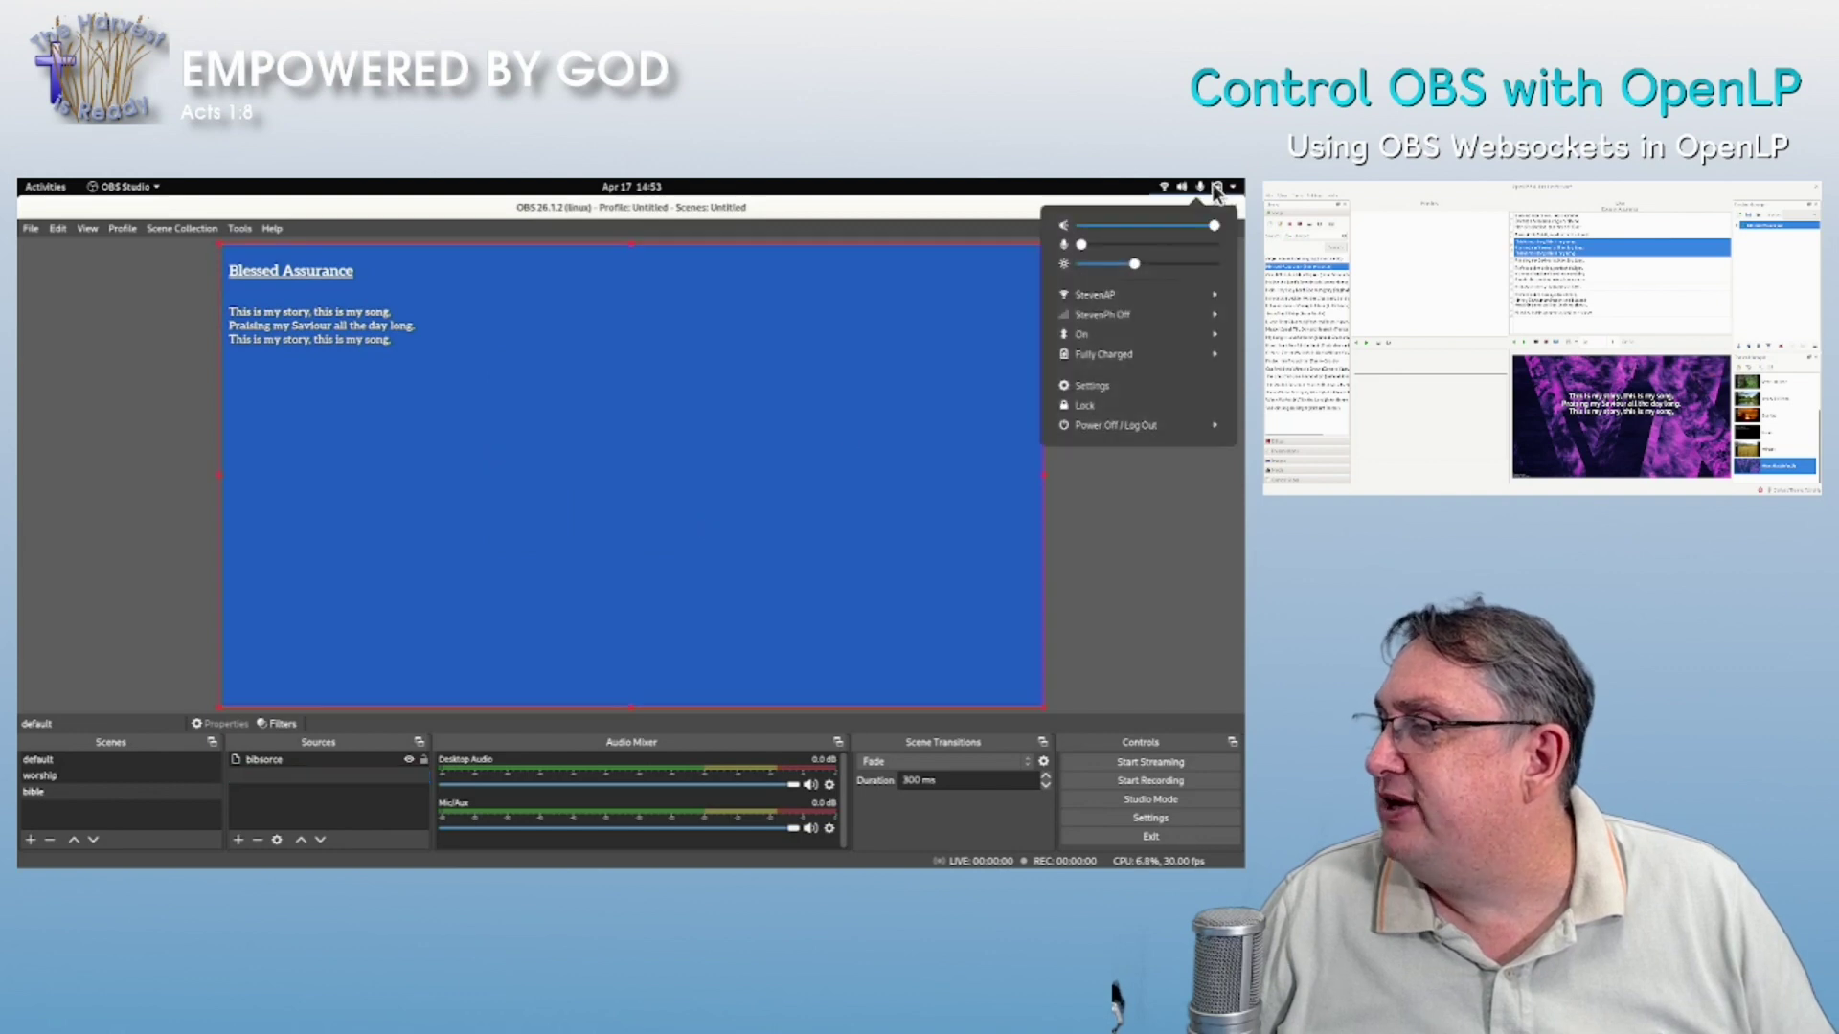
click(1080, 386)
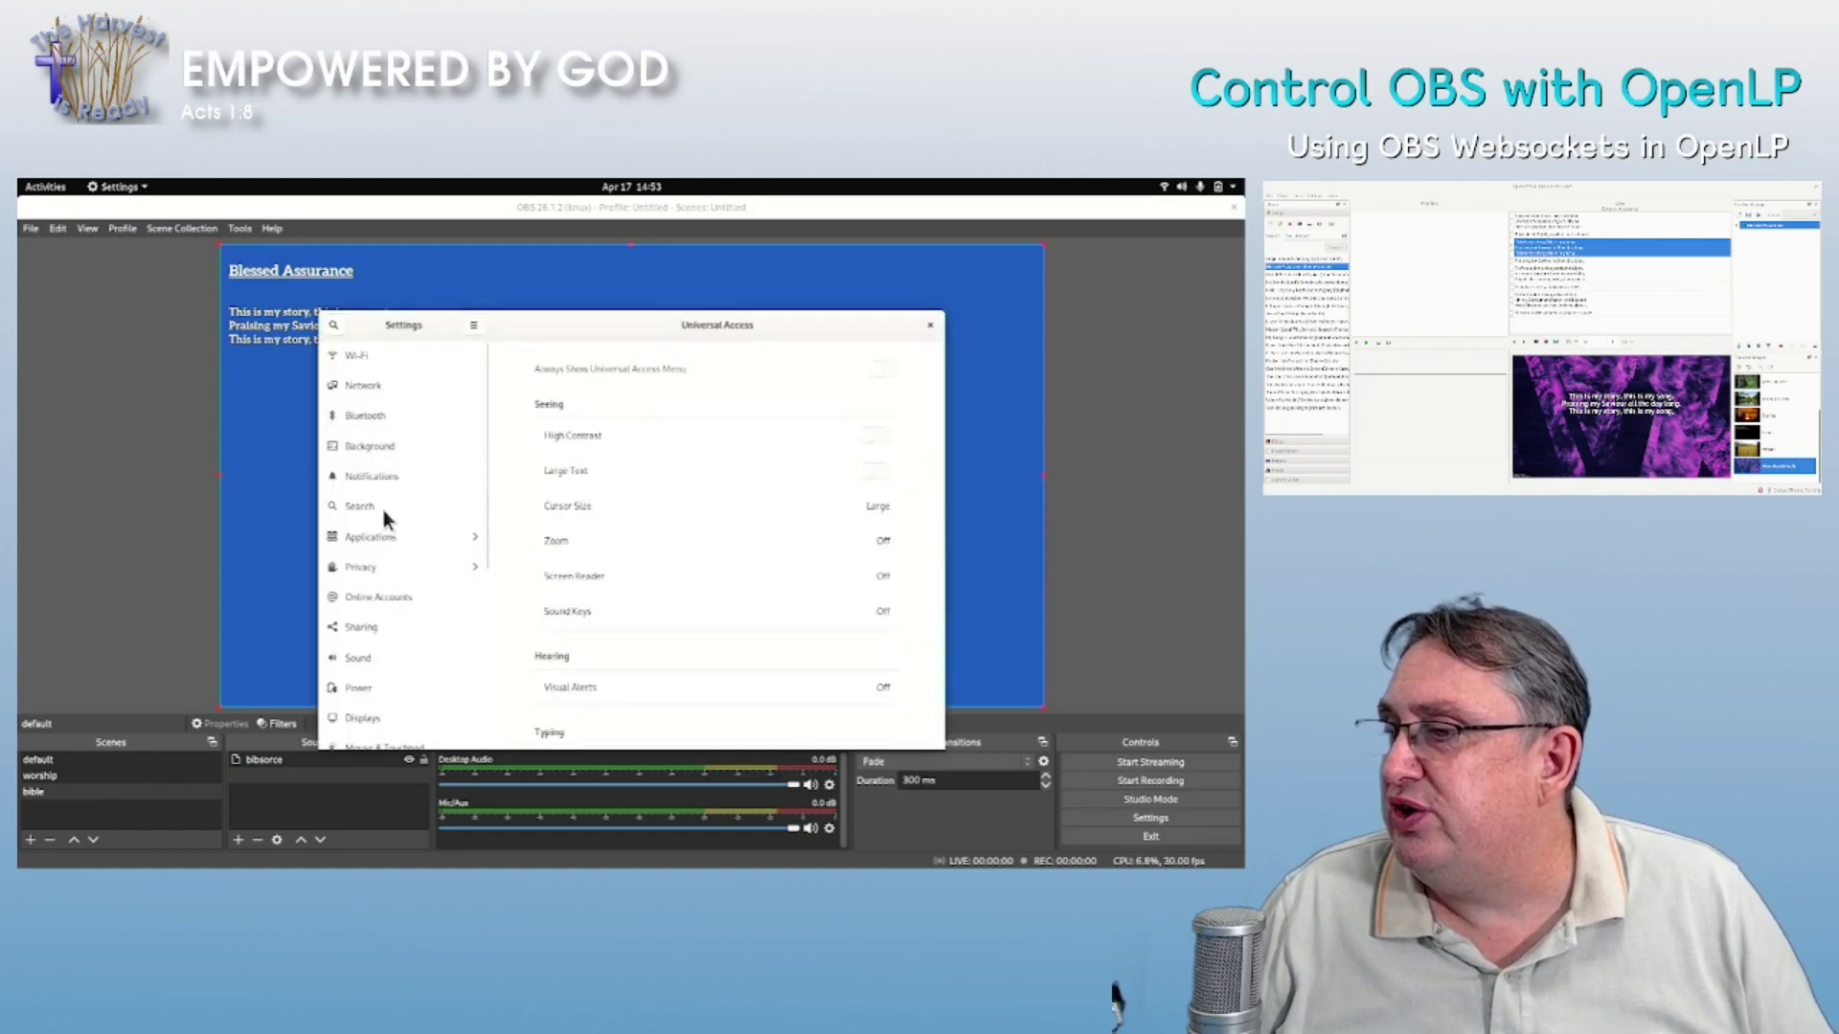
click(376, 387)
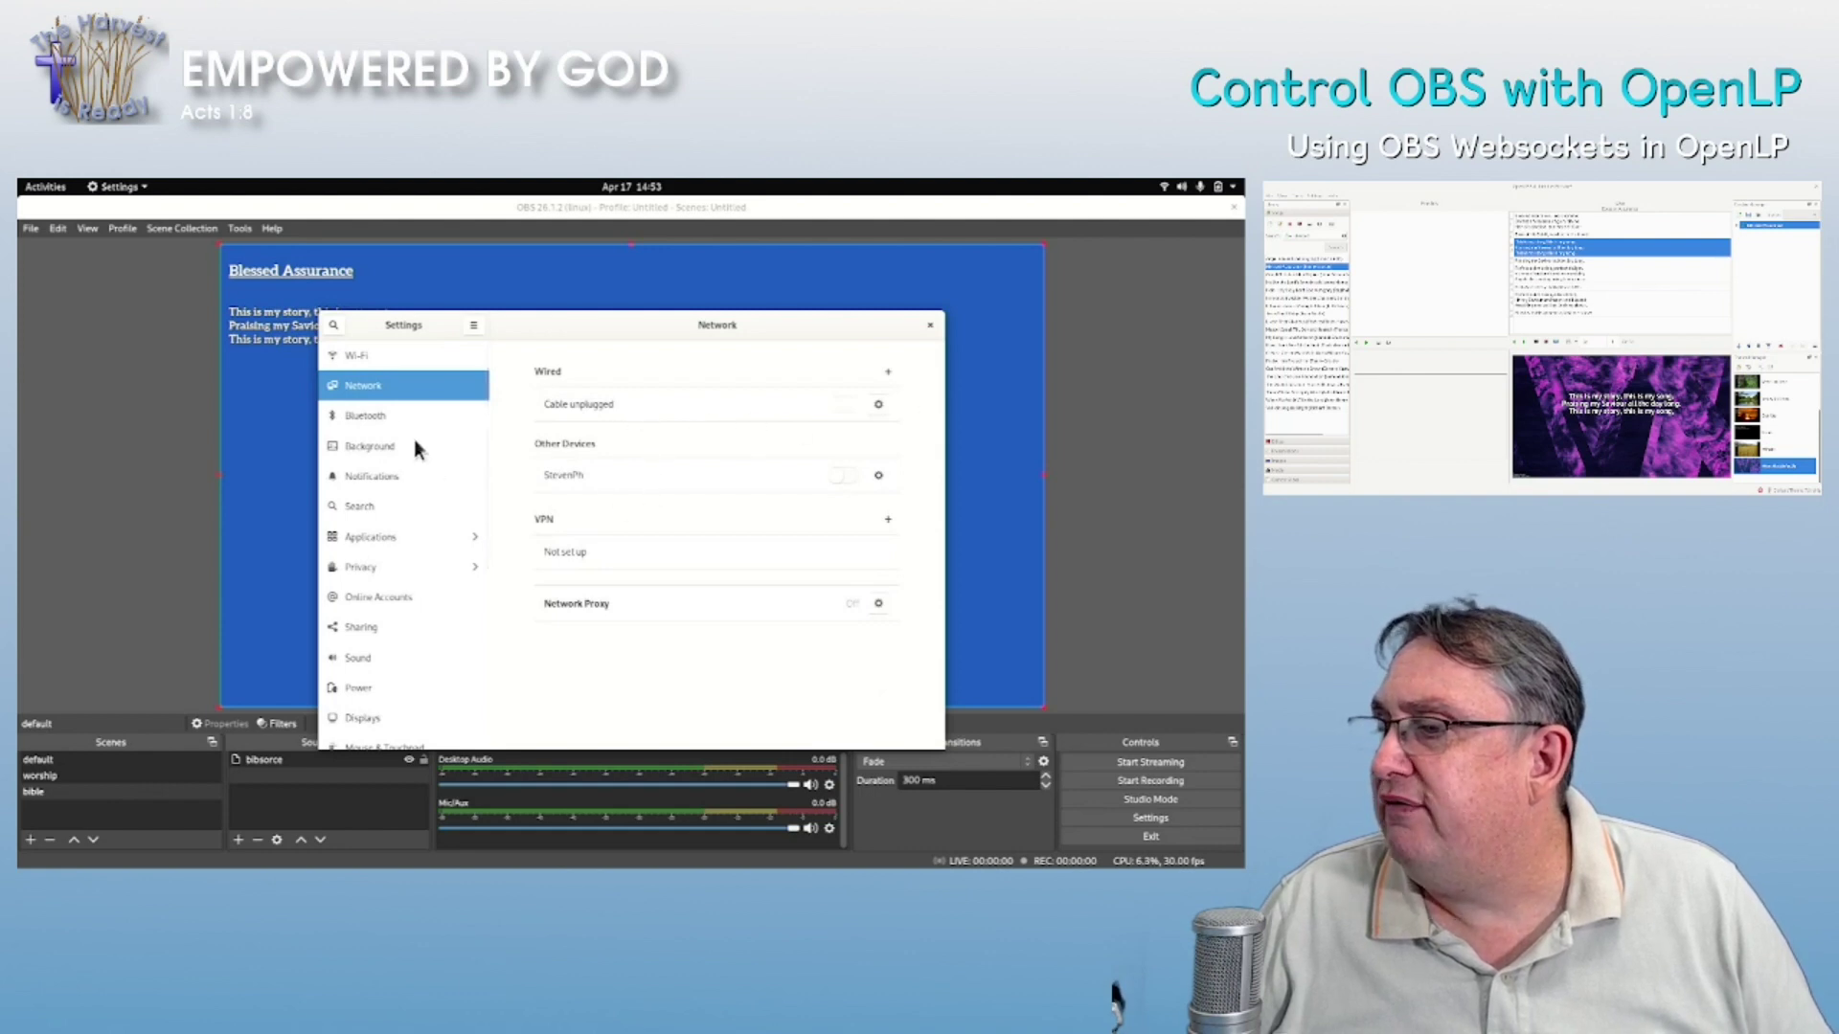
click(382, 357)
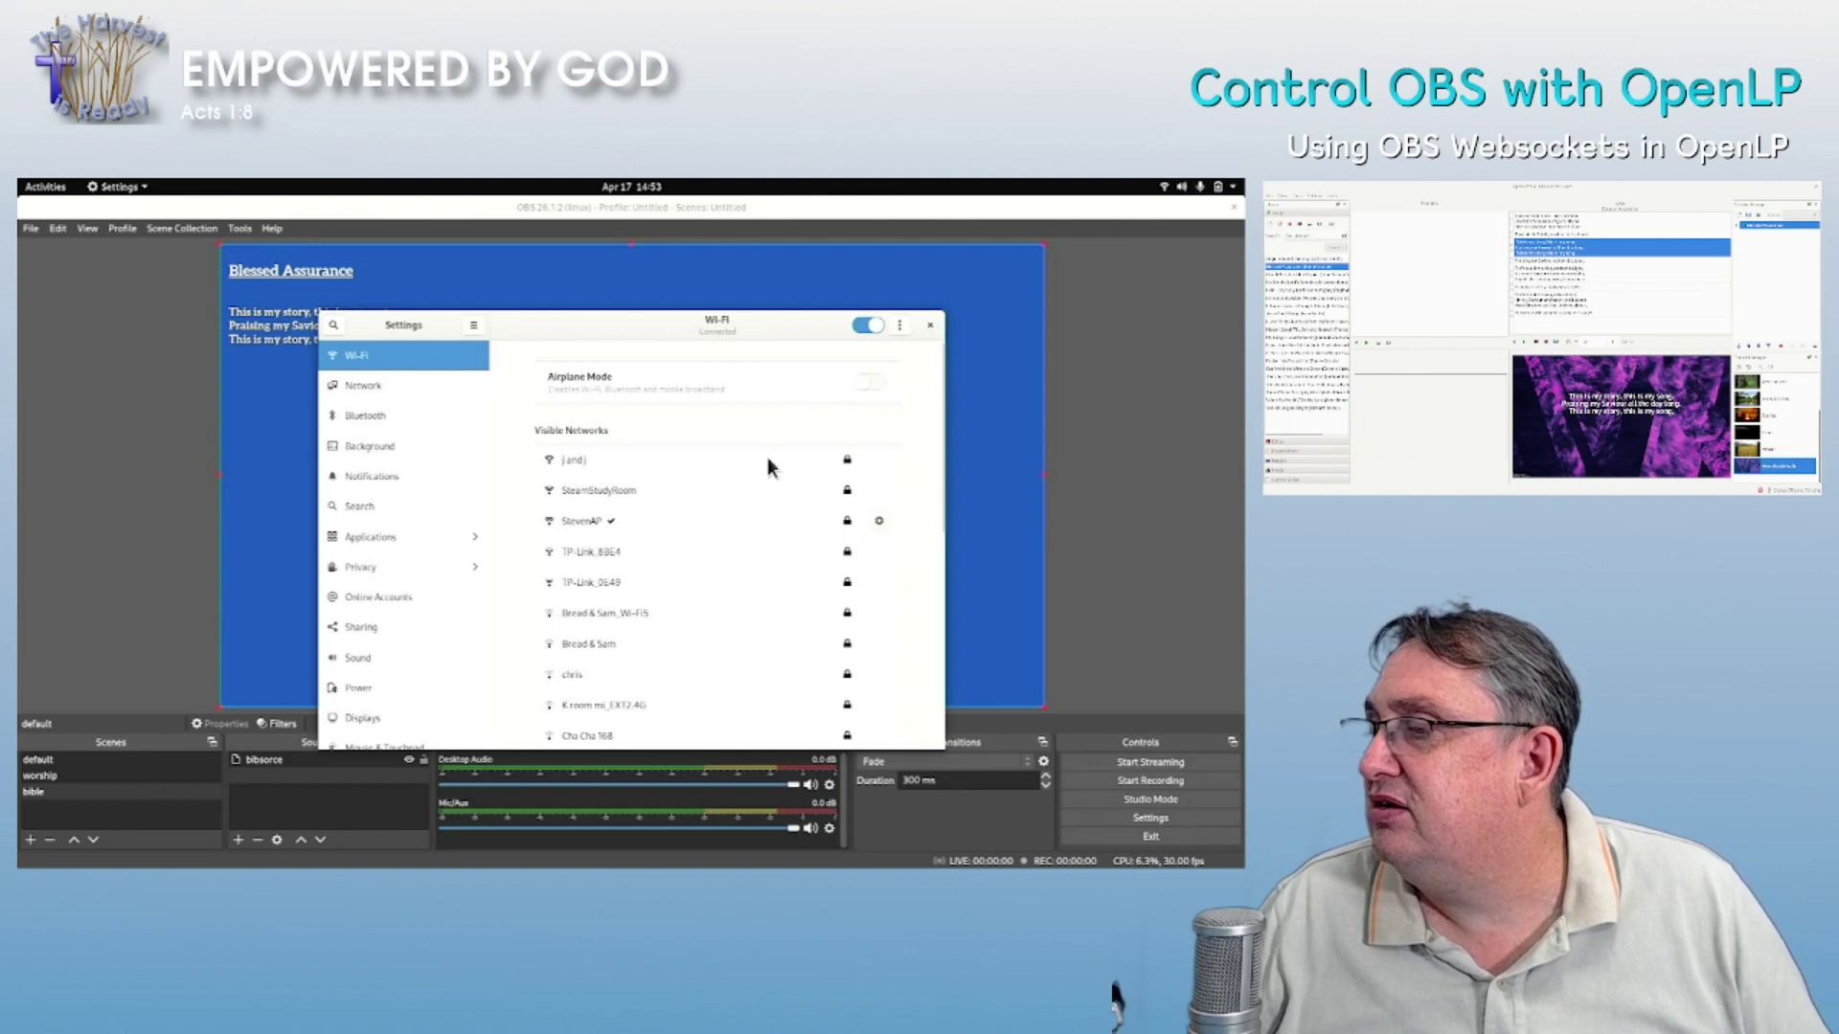
click(878, 520)
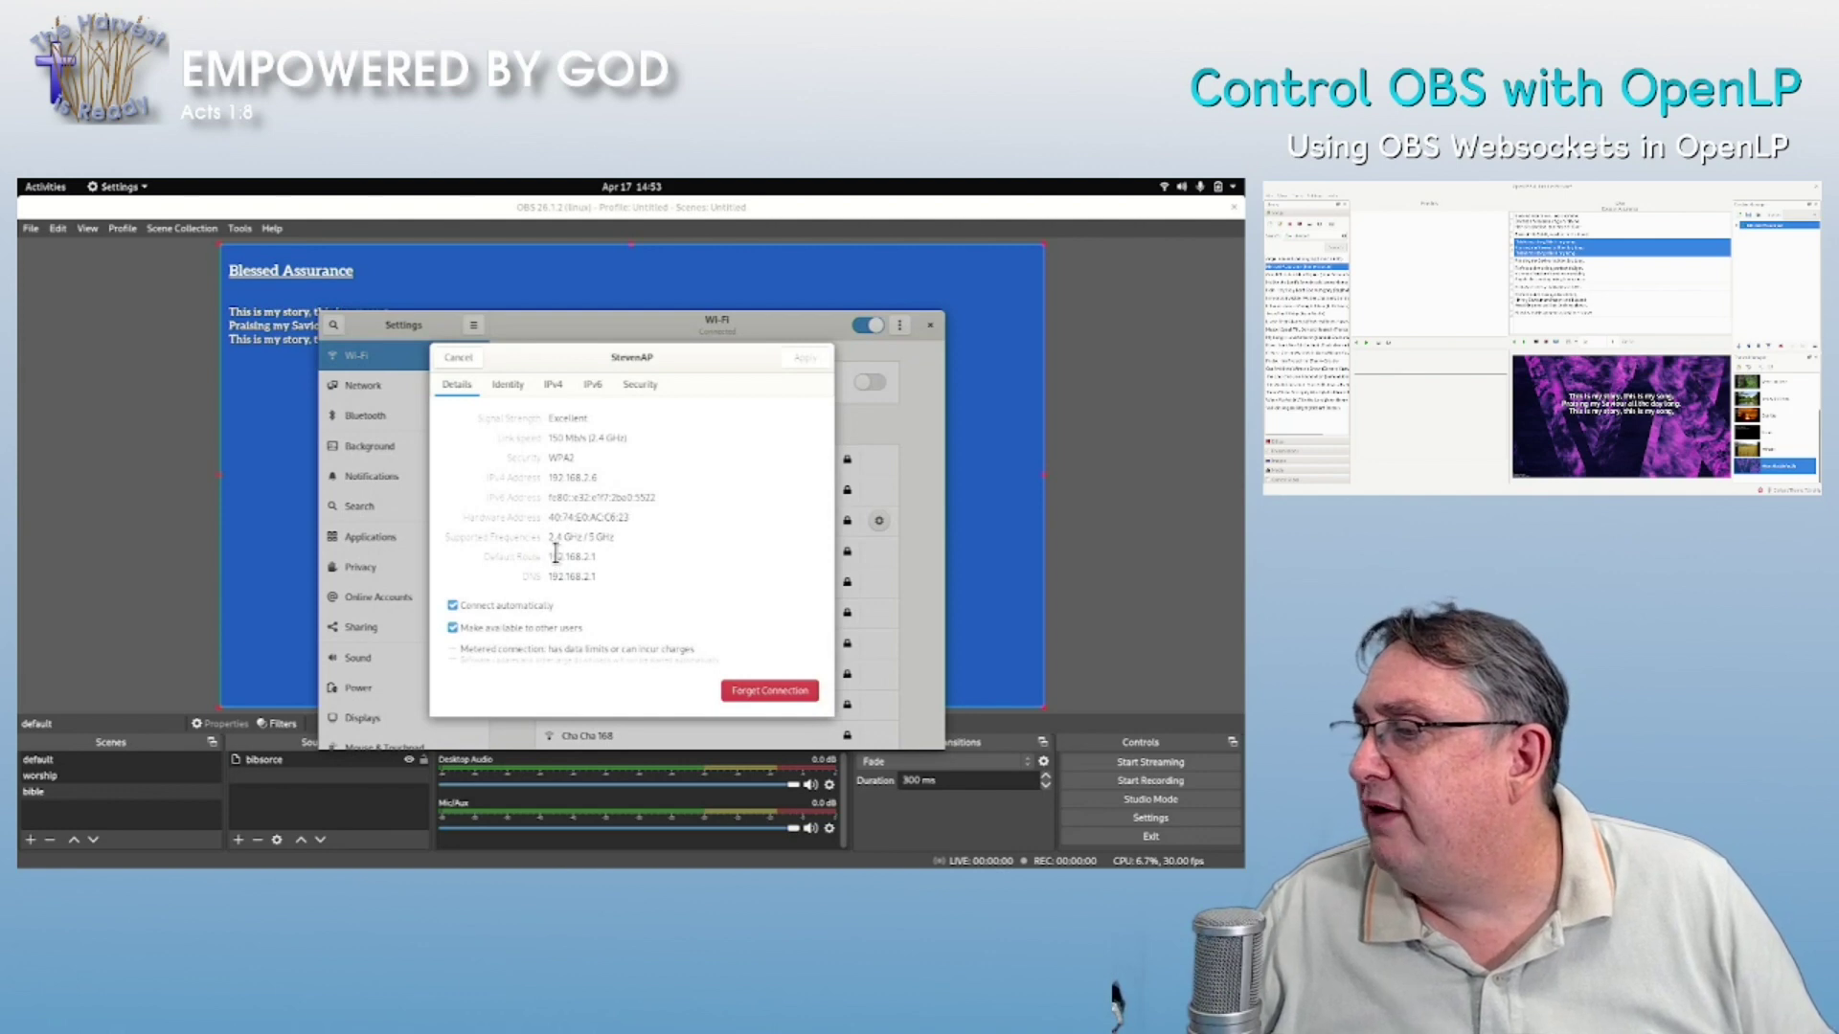
drag(548, 556, 596, 557)
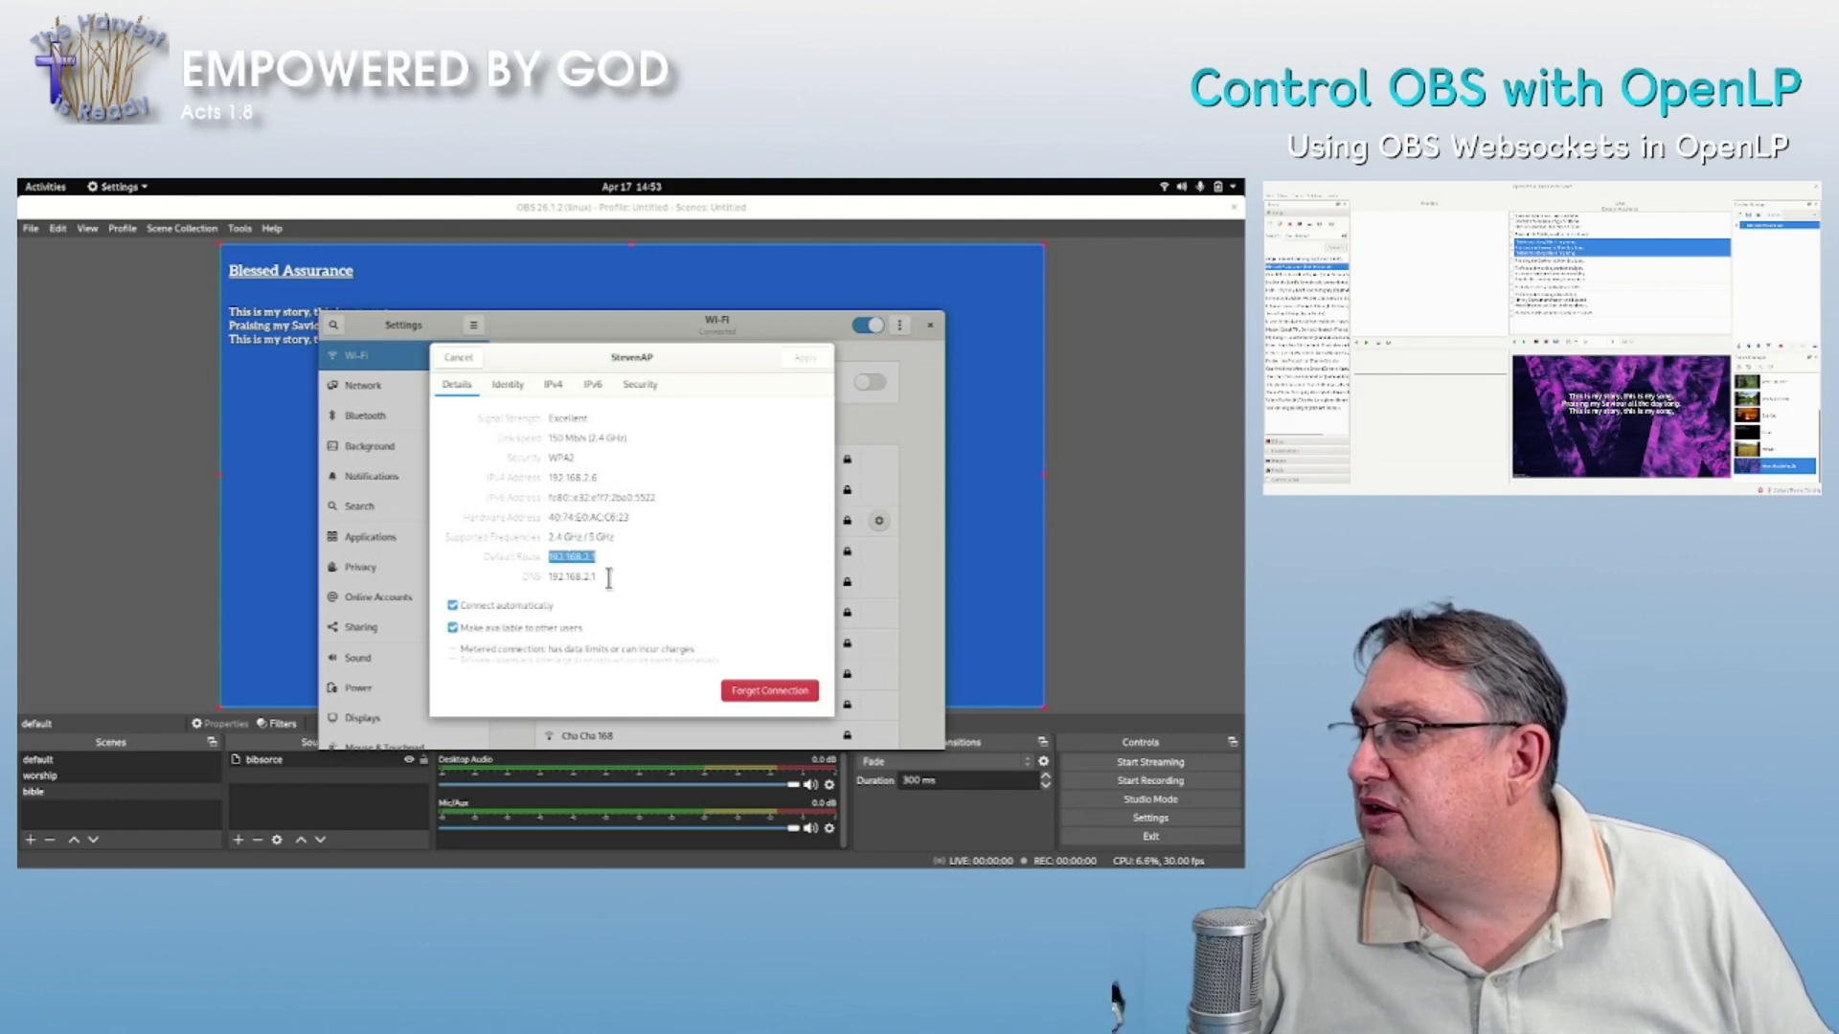
drag(567, 478, 578, 479)
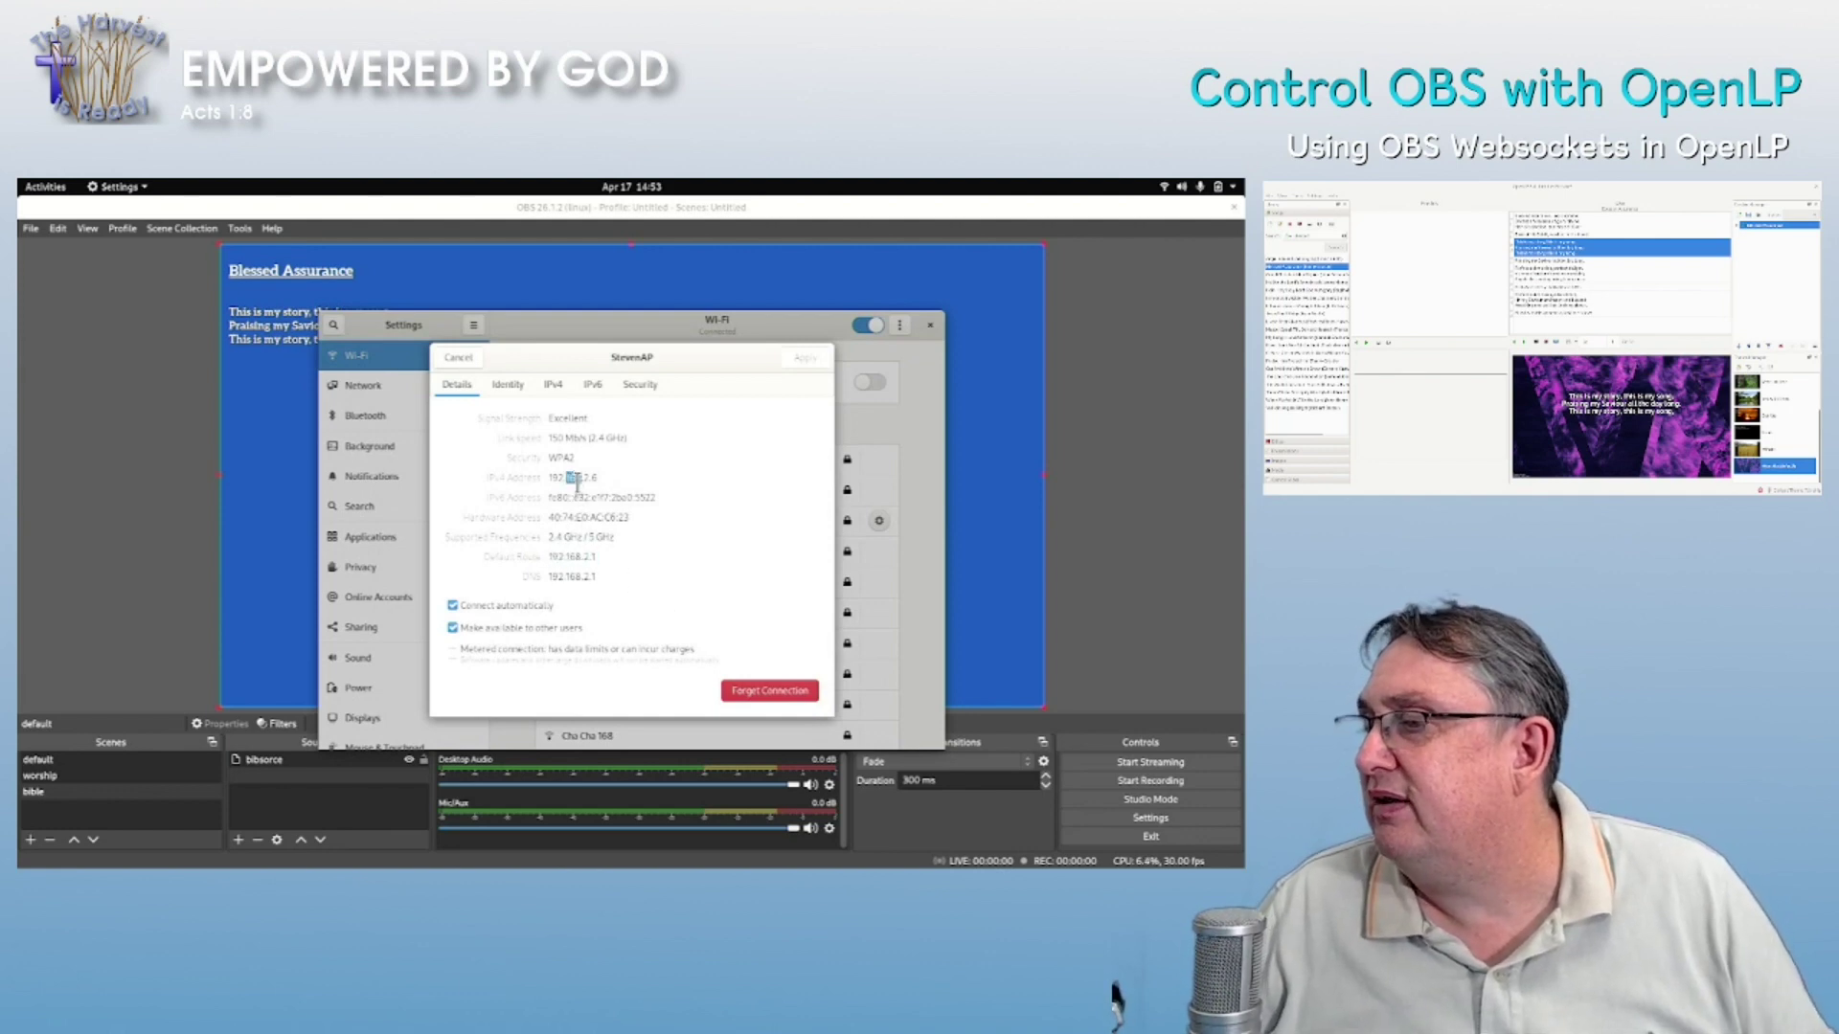
triple_click(577, 479)
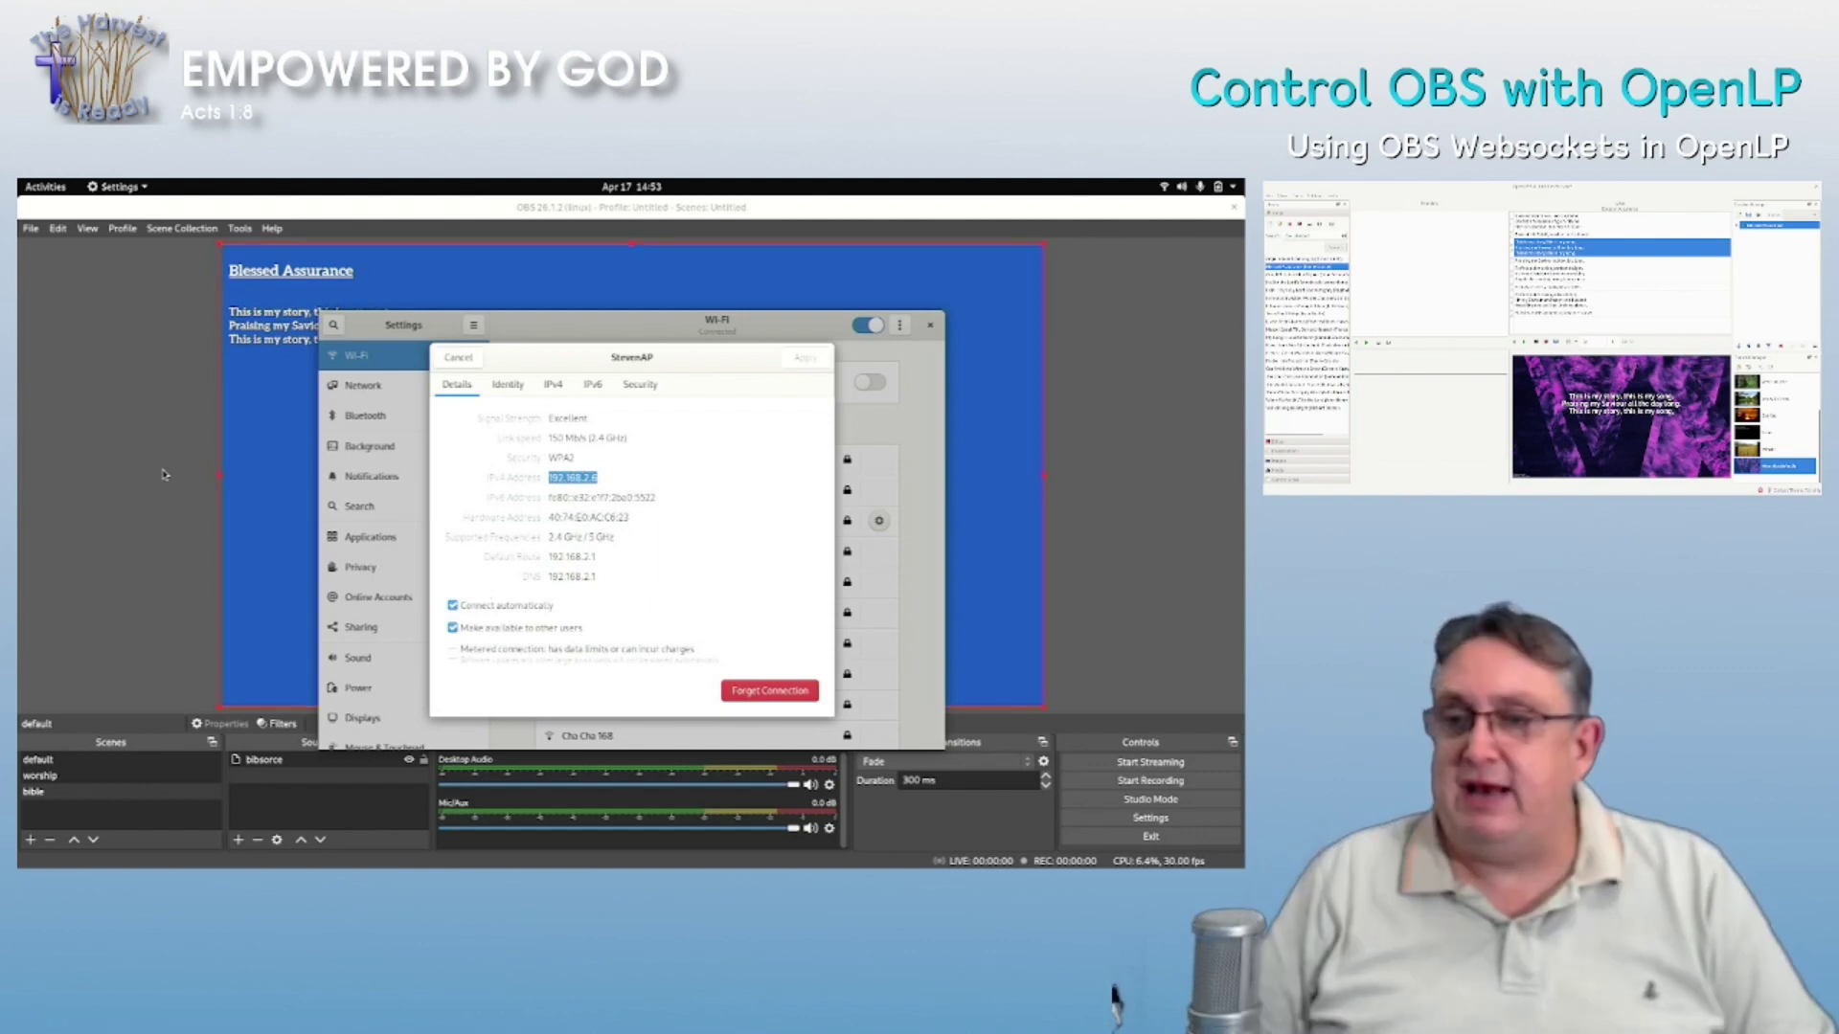
key(alt+Tab)
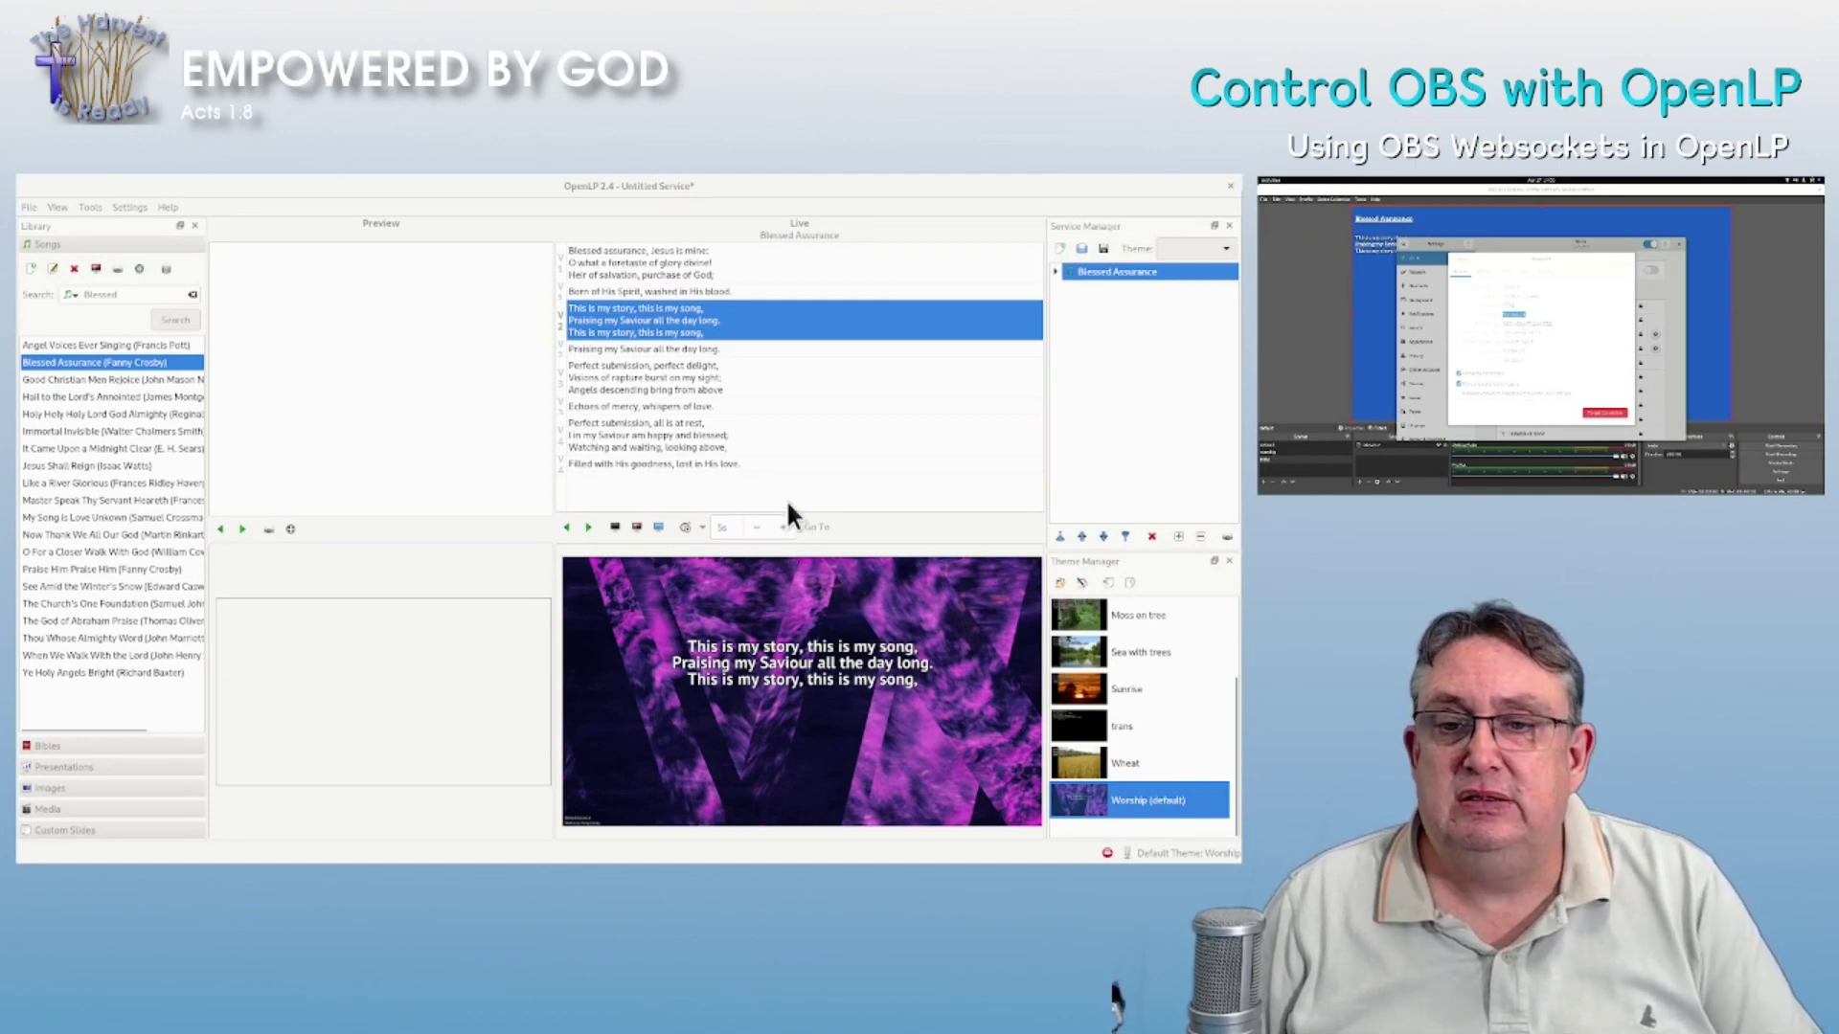
- Switch to stage.js in the text editor and set the host part of obsAddress to 192.168.2.6
key(alt+Tab)
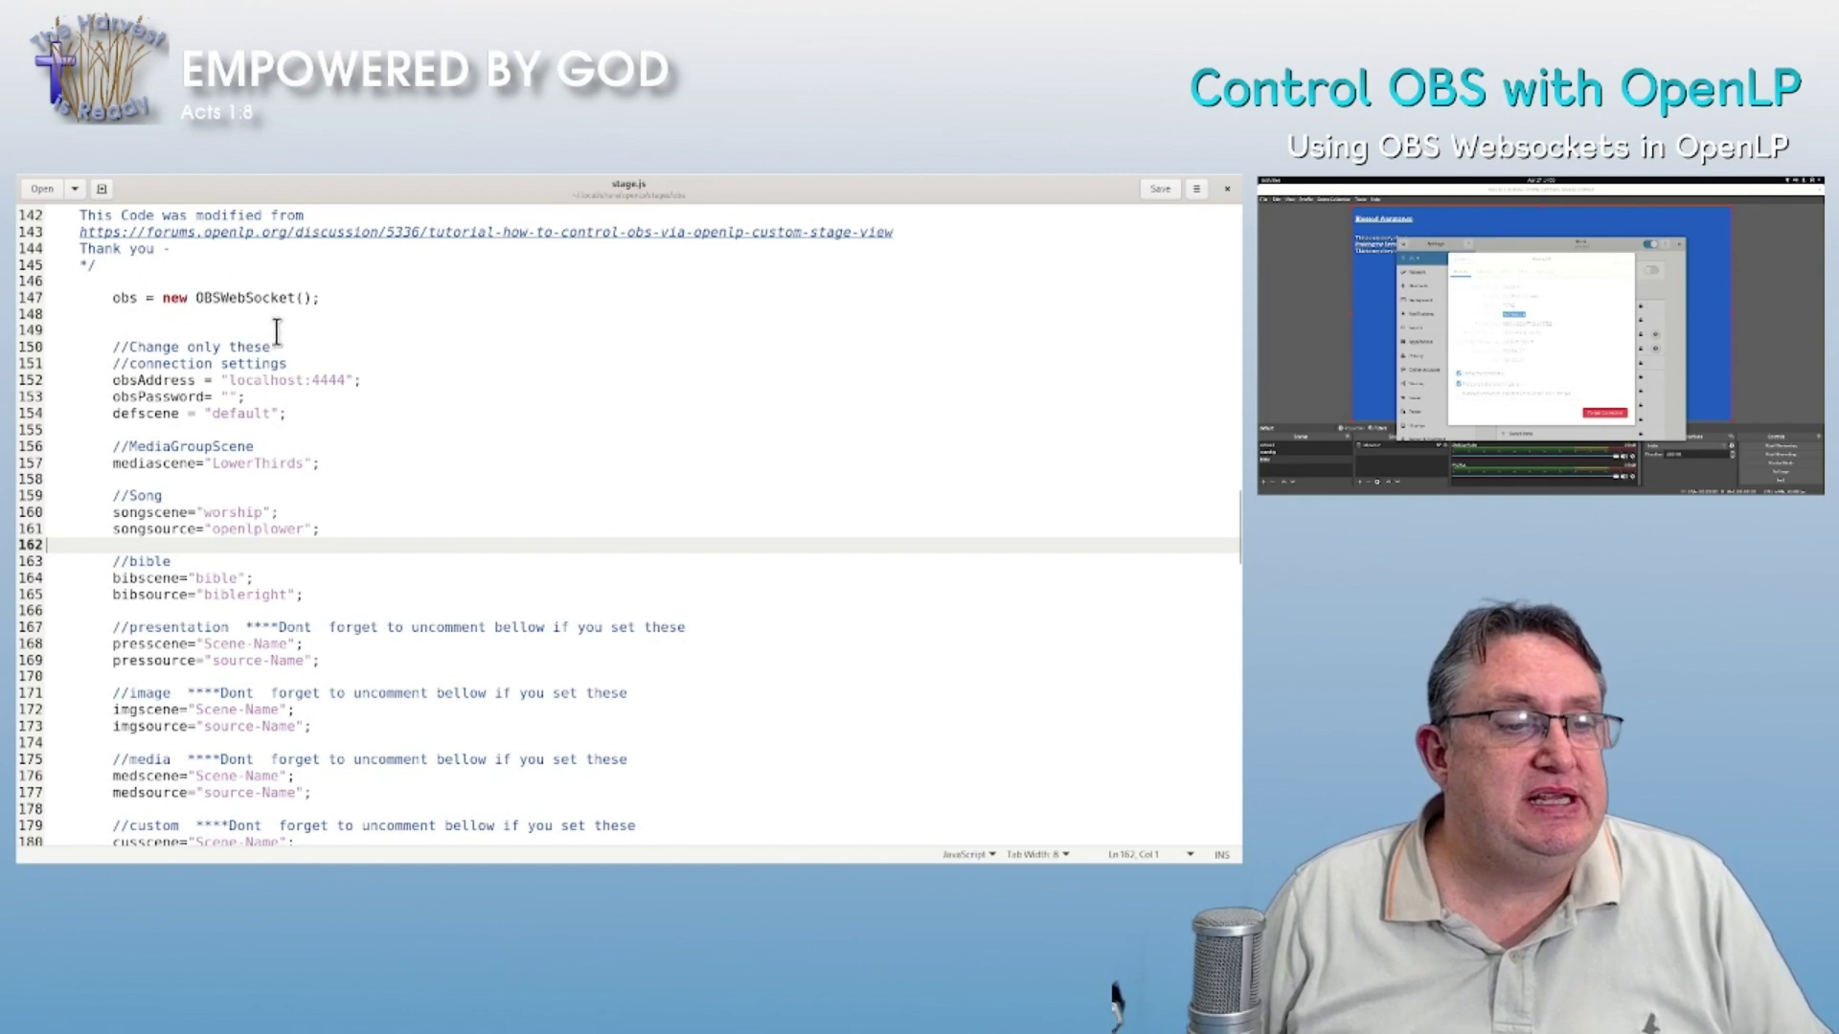
double_click(267, 380)
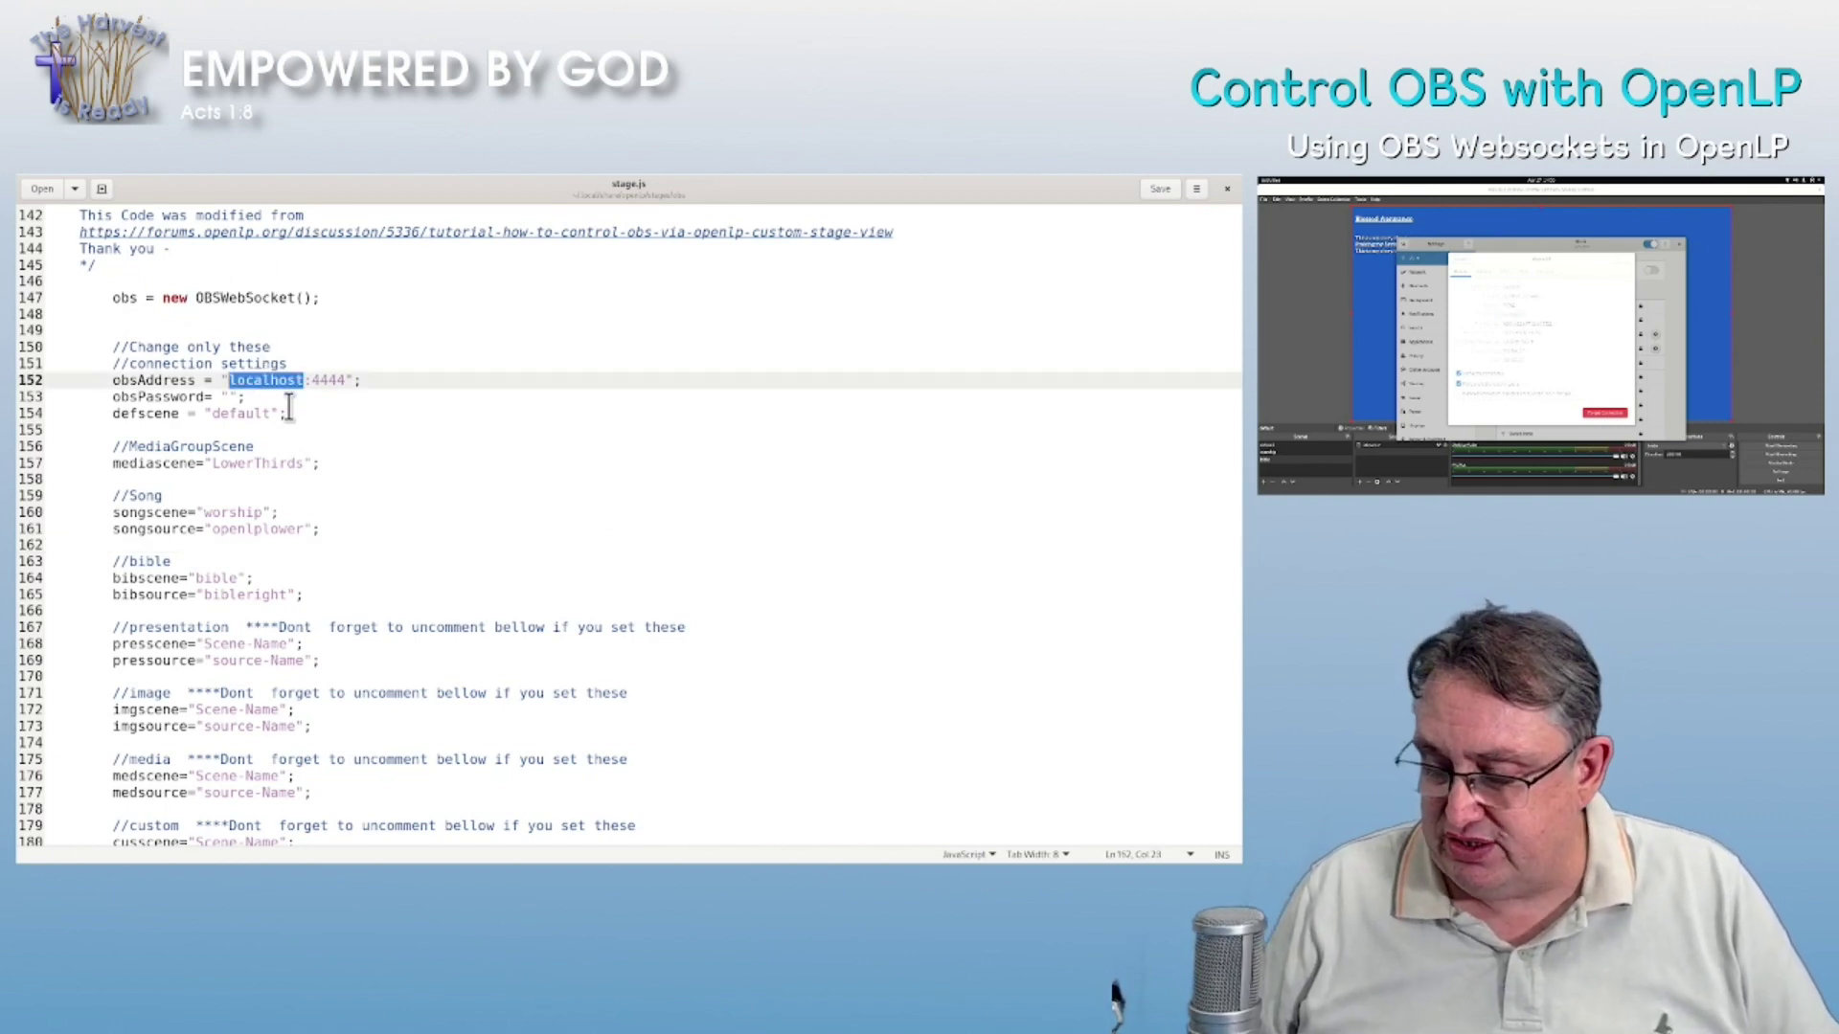
text(192.1)
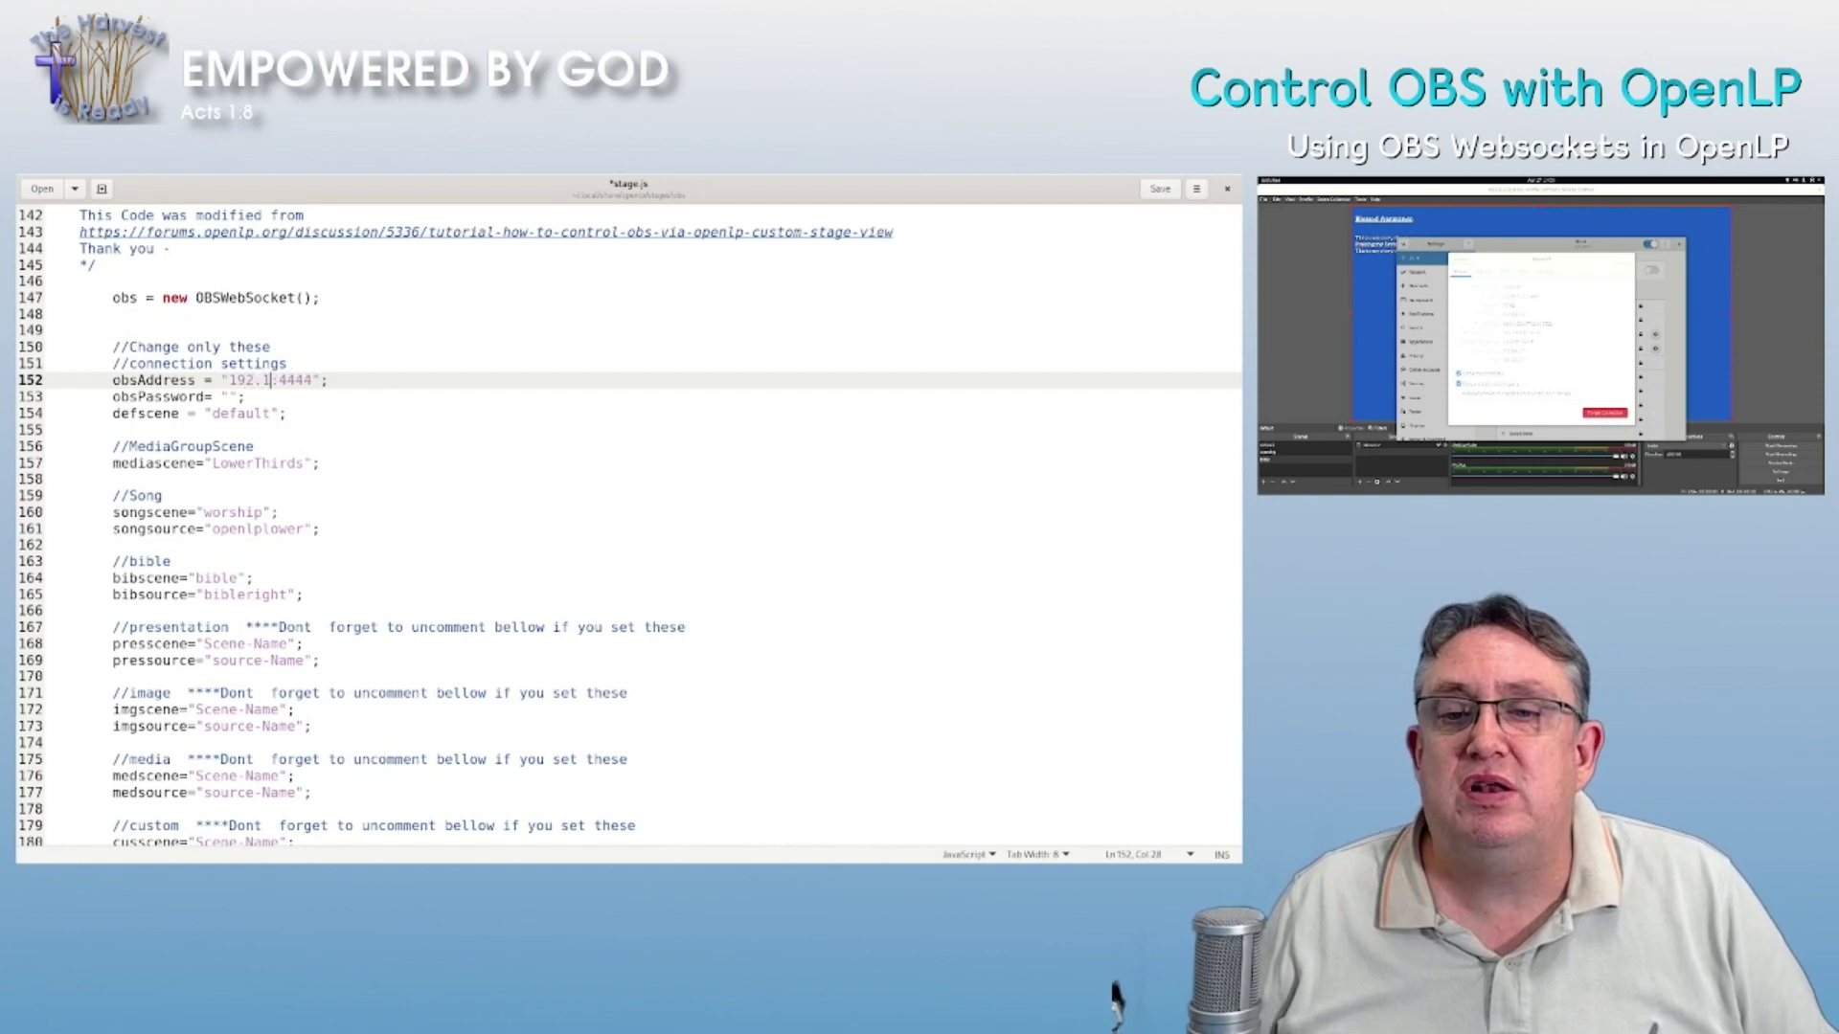
text(68.)
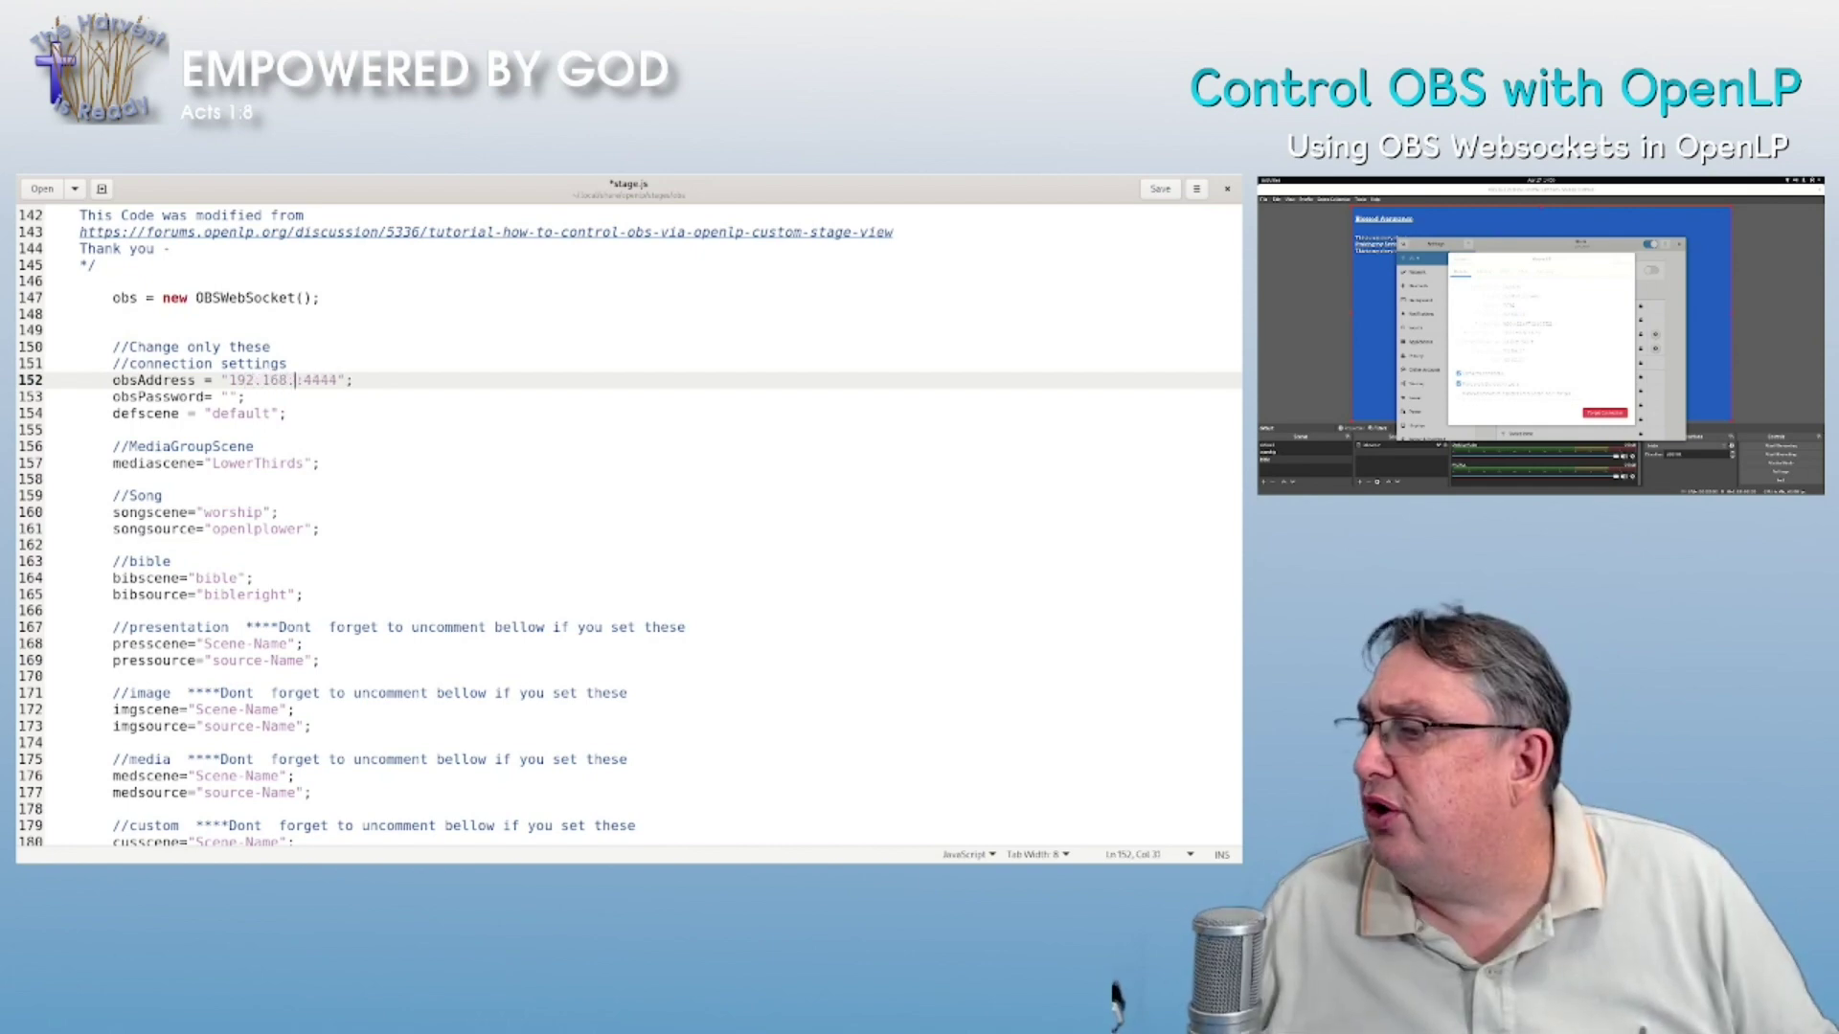
text(2.6)
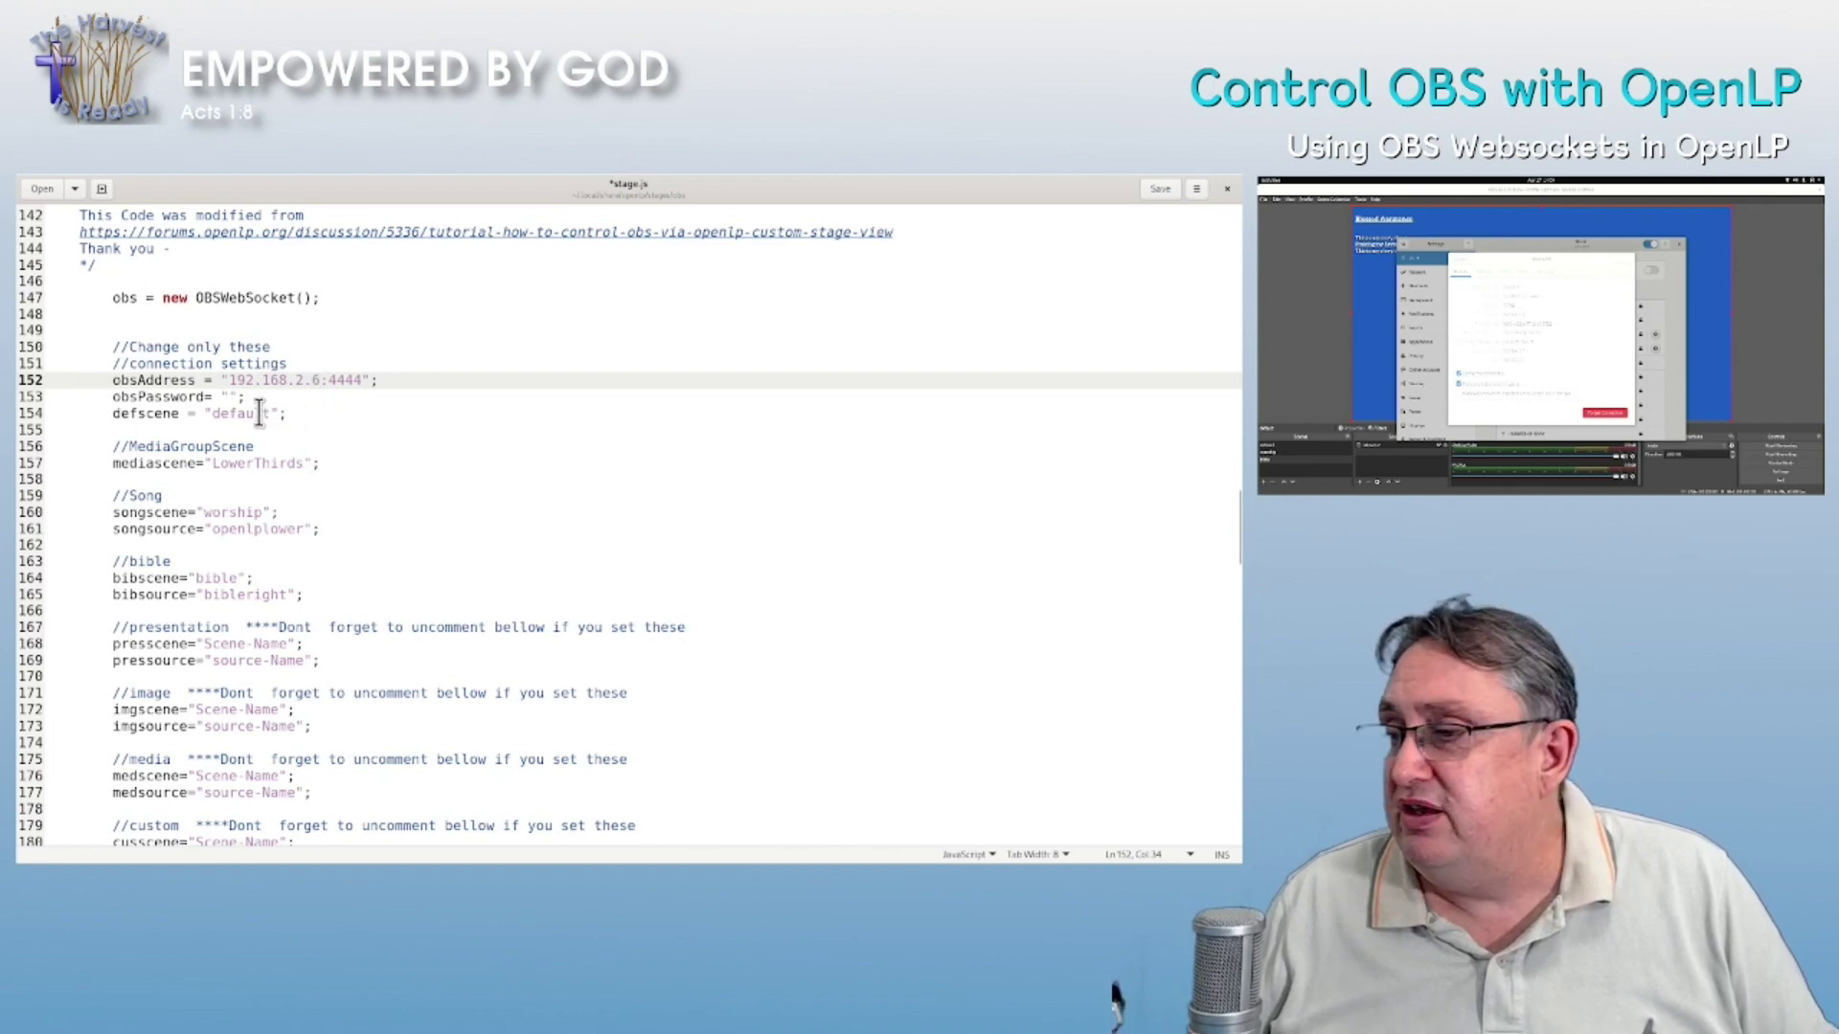
- Close the Wi-Fi network details and the system Settings window on the OBS computer
click(1726, 389)
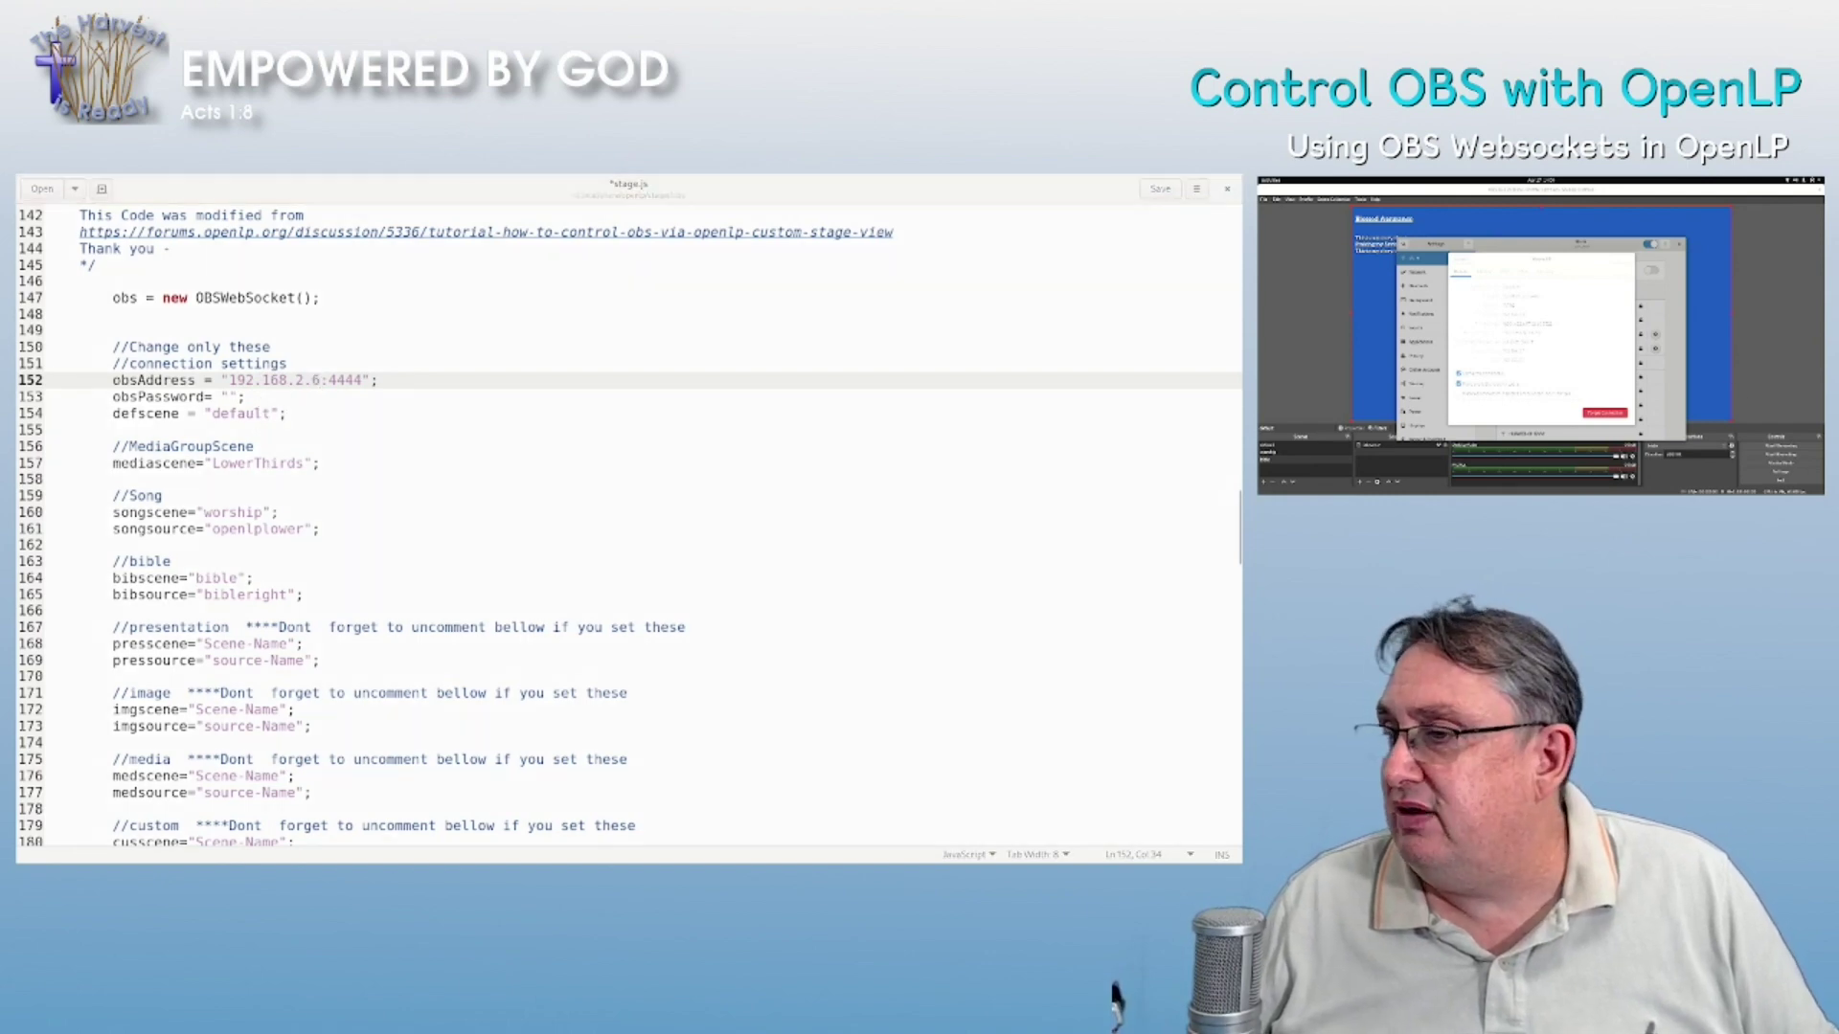
click(1618, 254)
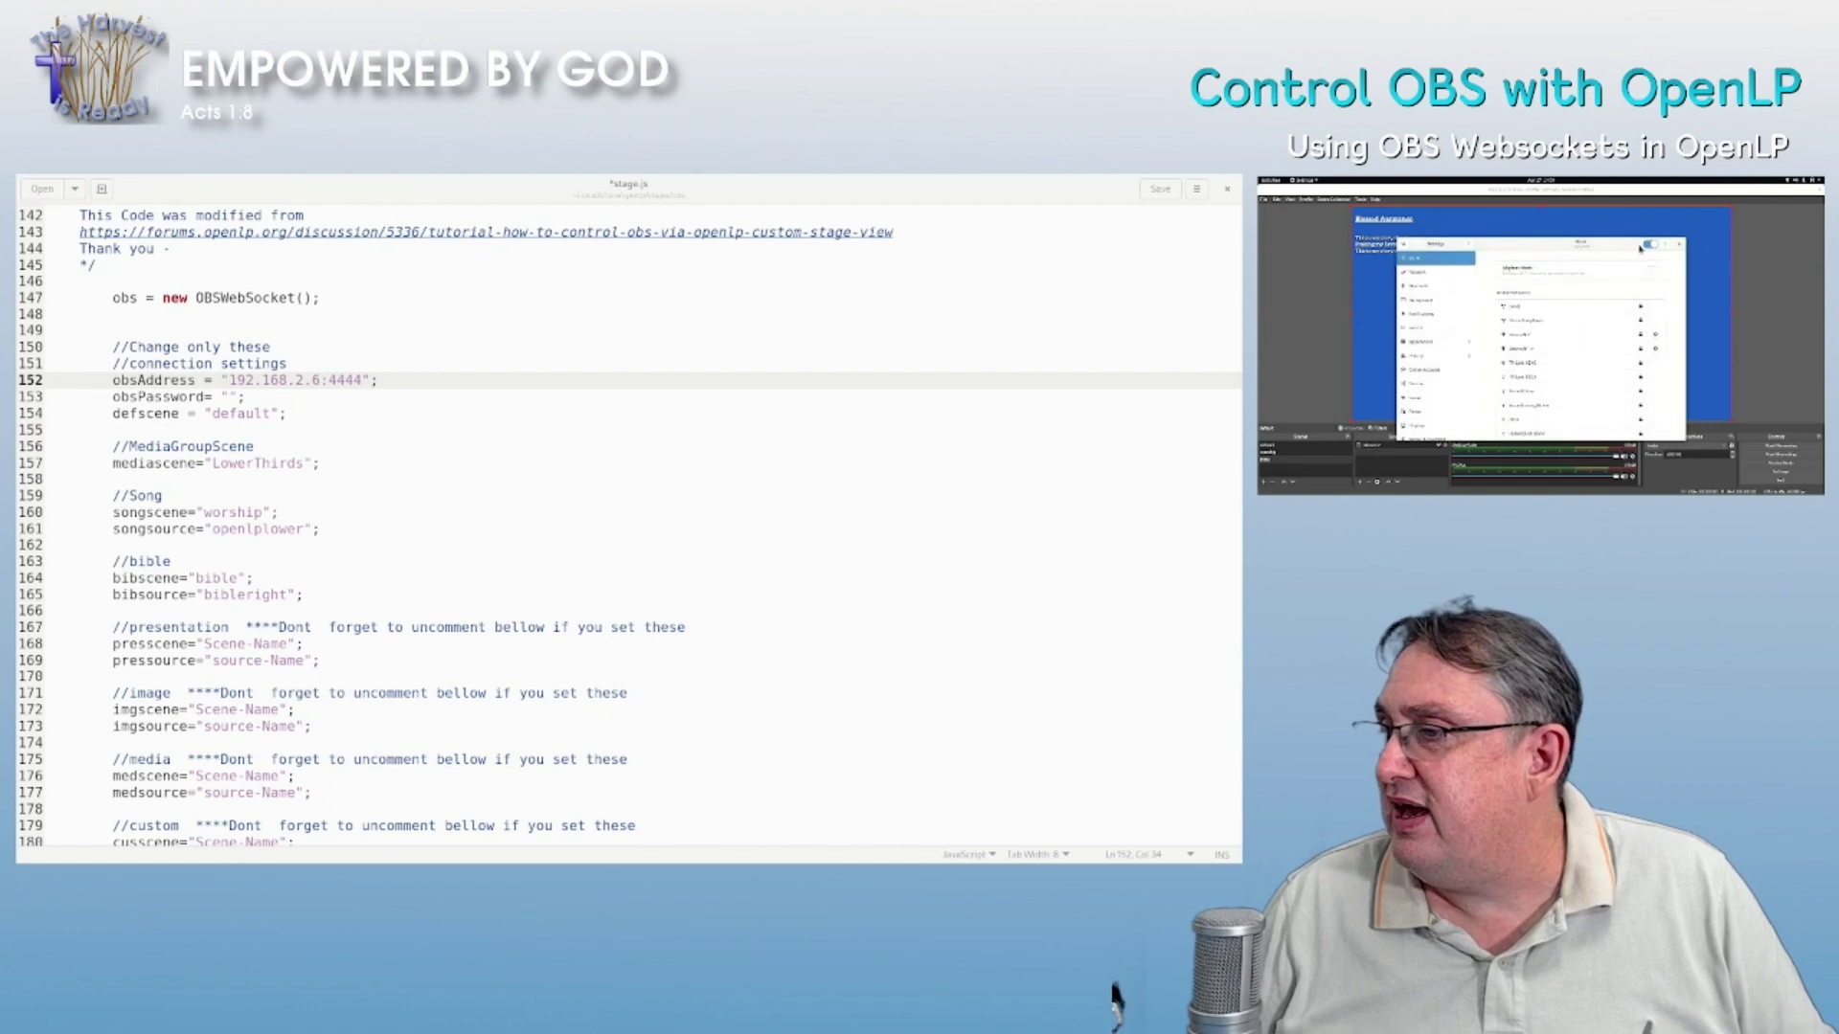
click(1678, 245)
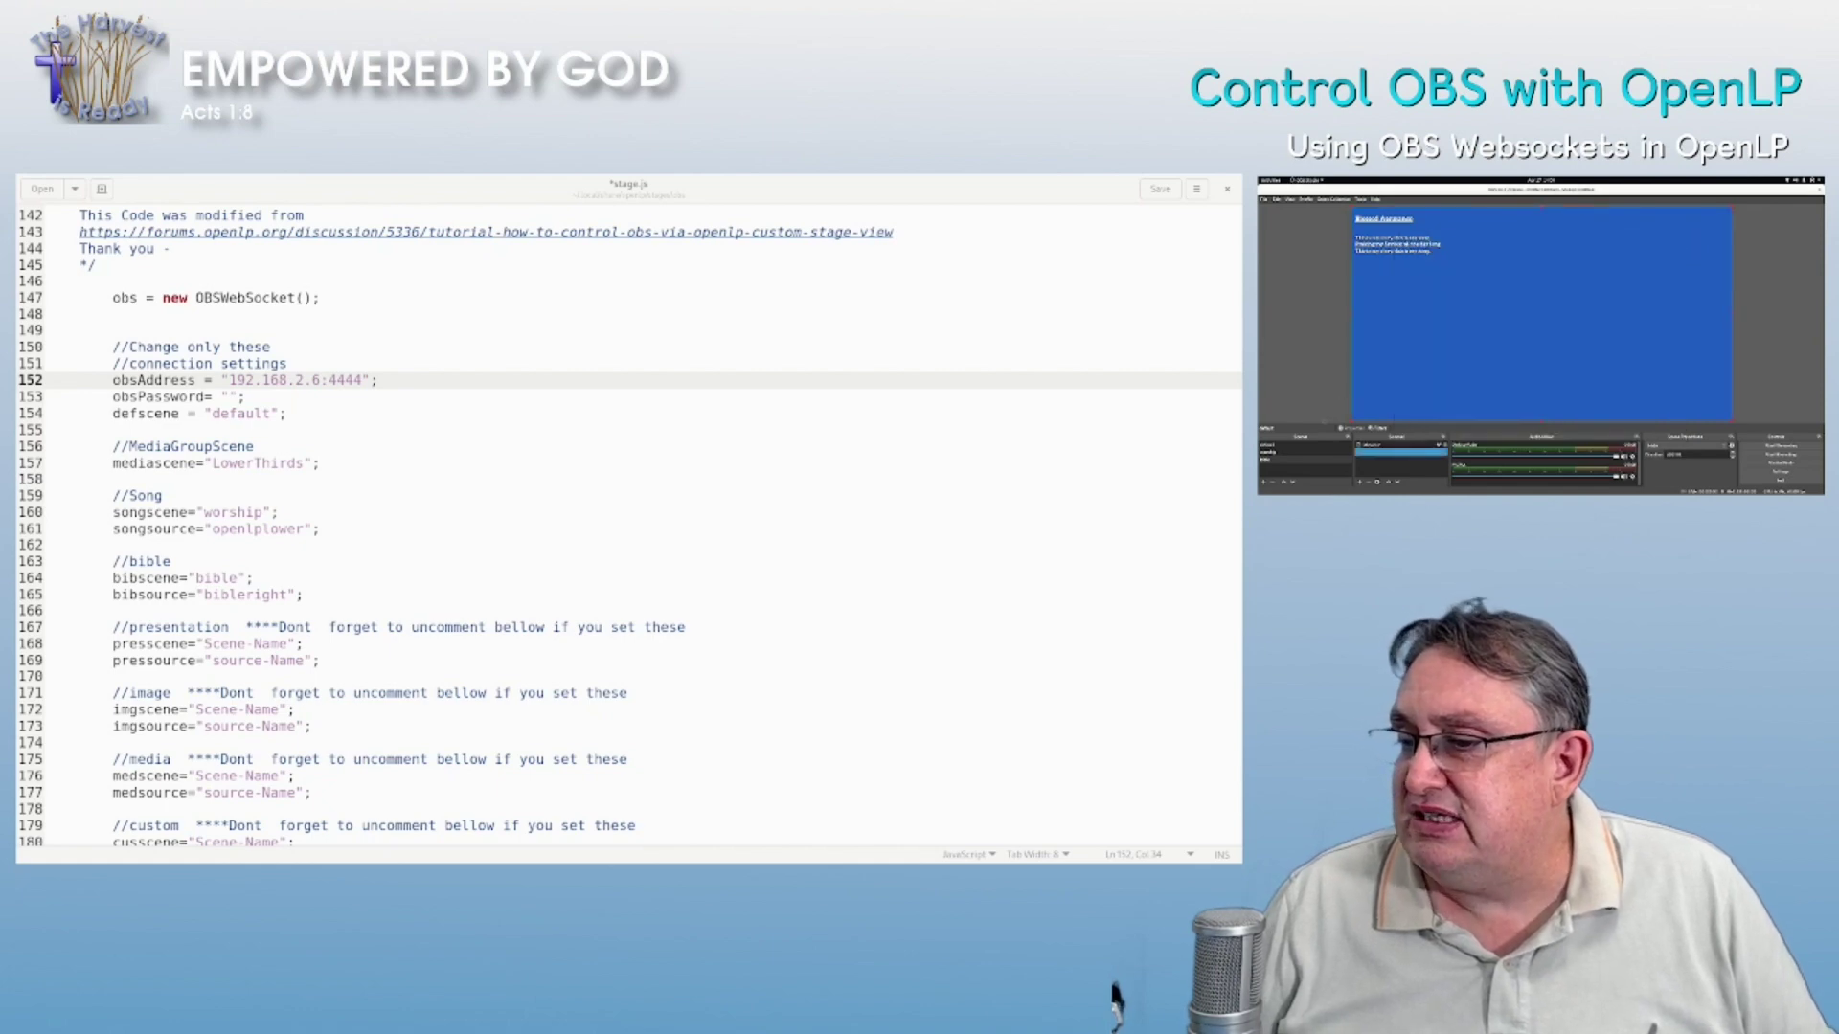
- Check the source names used in the worship and bible scenes in OBS
click(1788, 699)
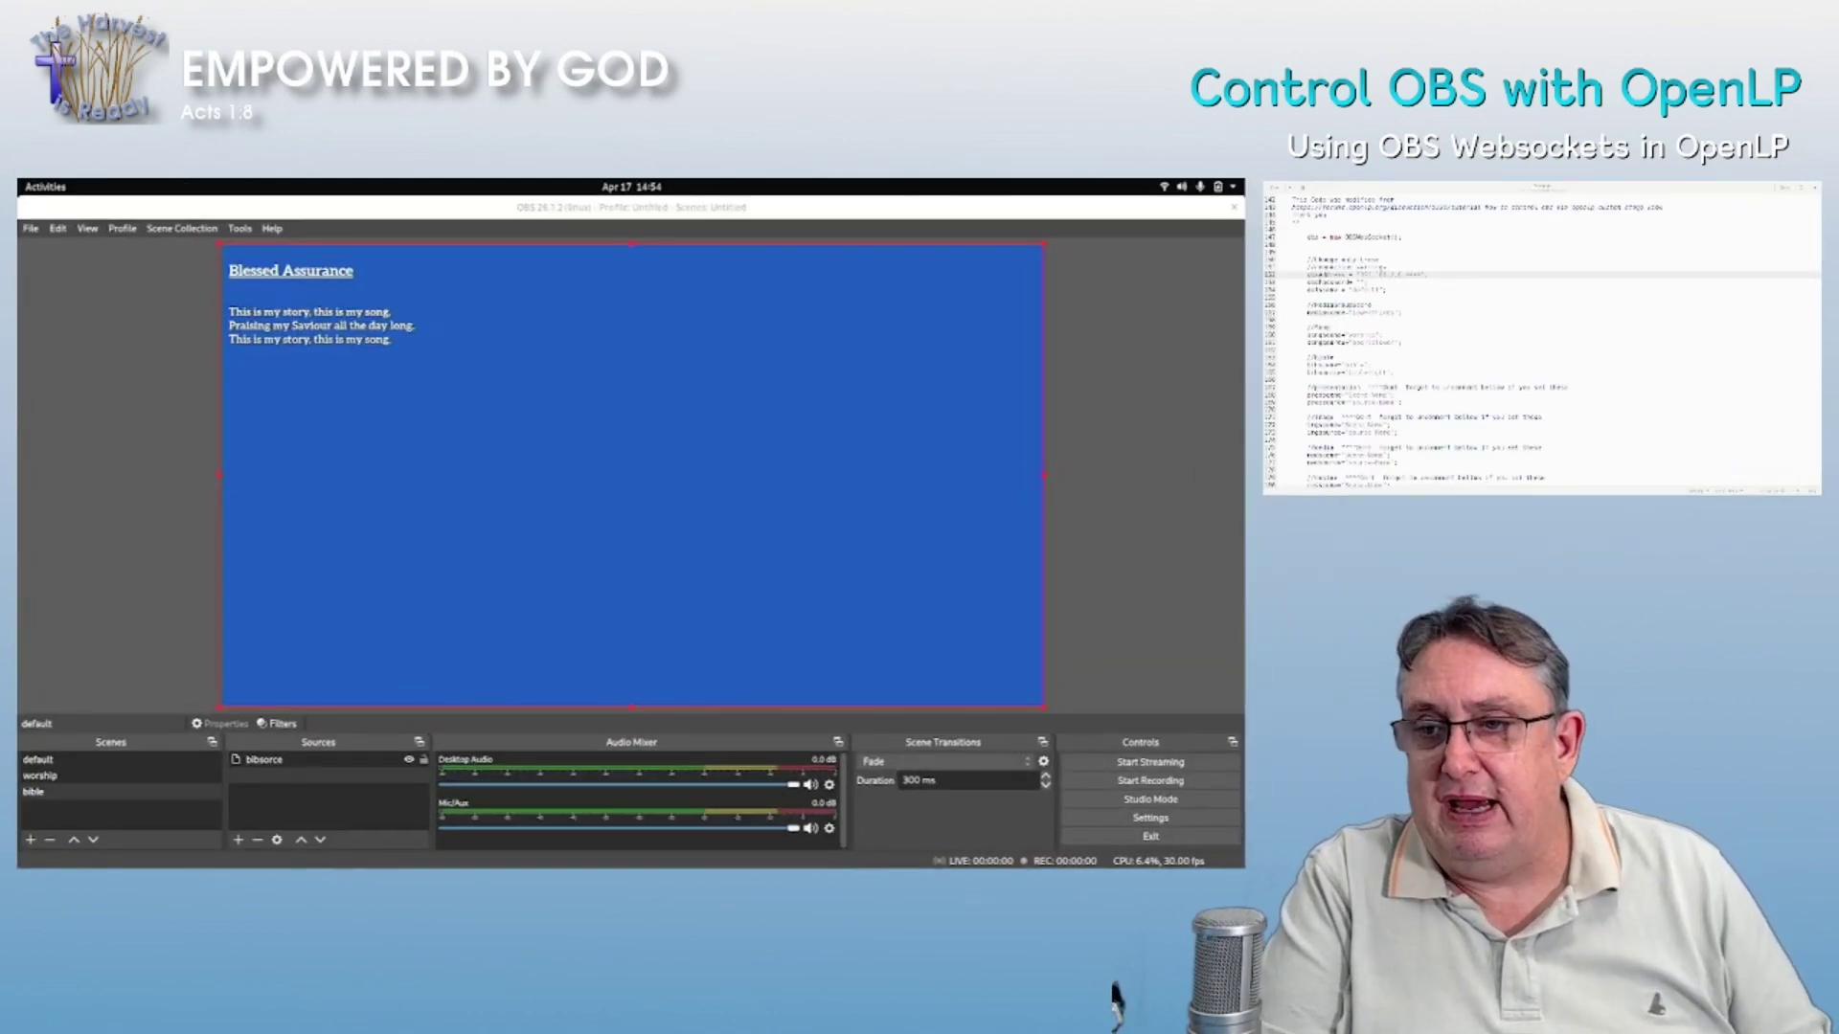
click(325, 775)
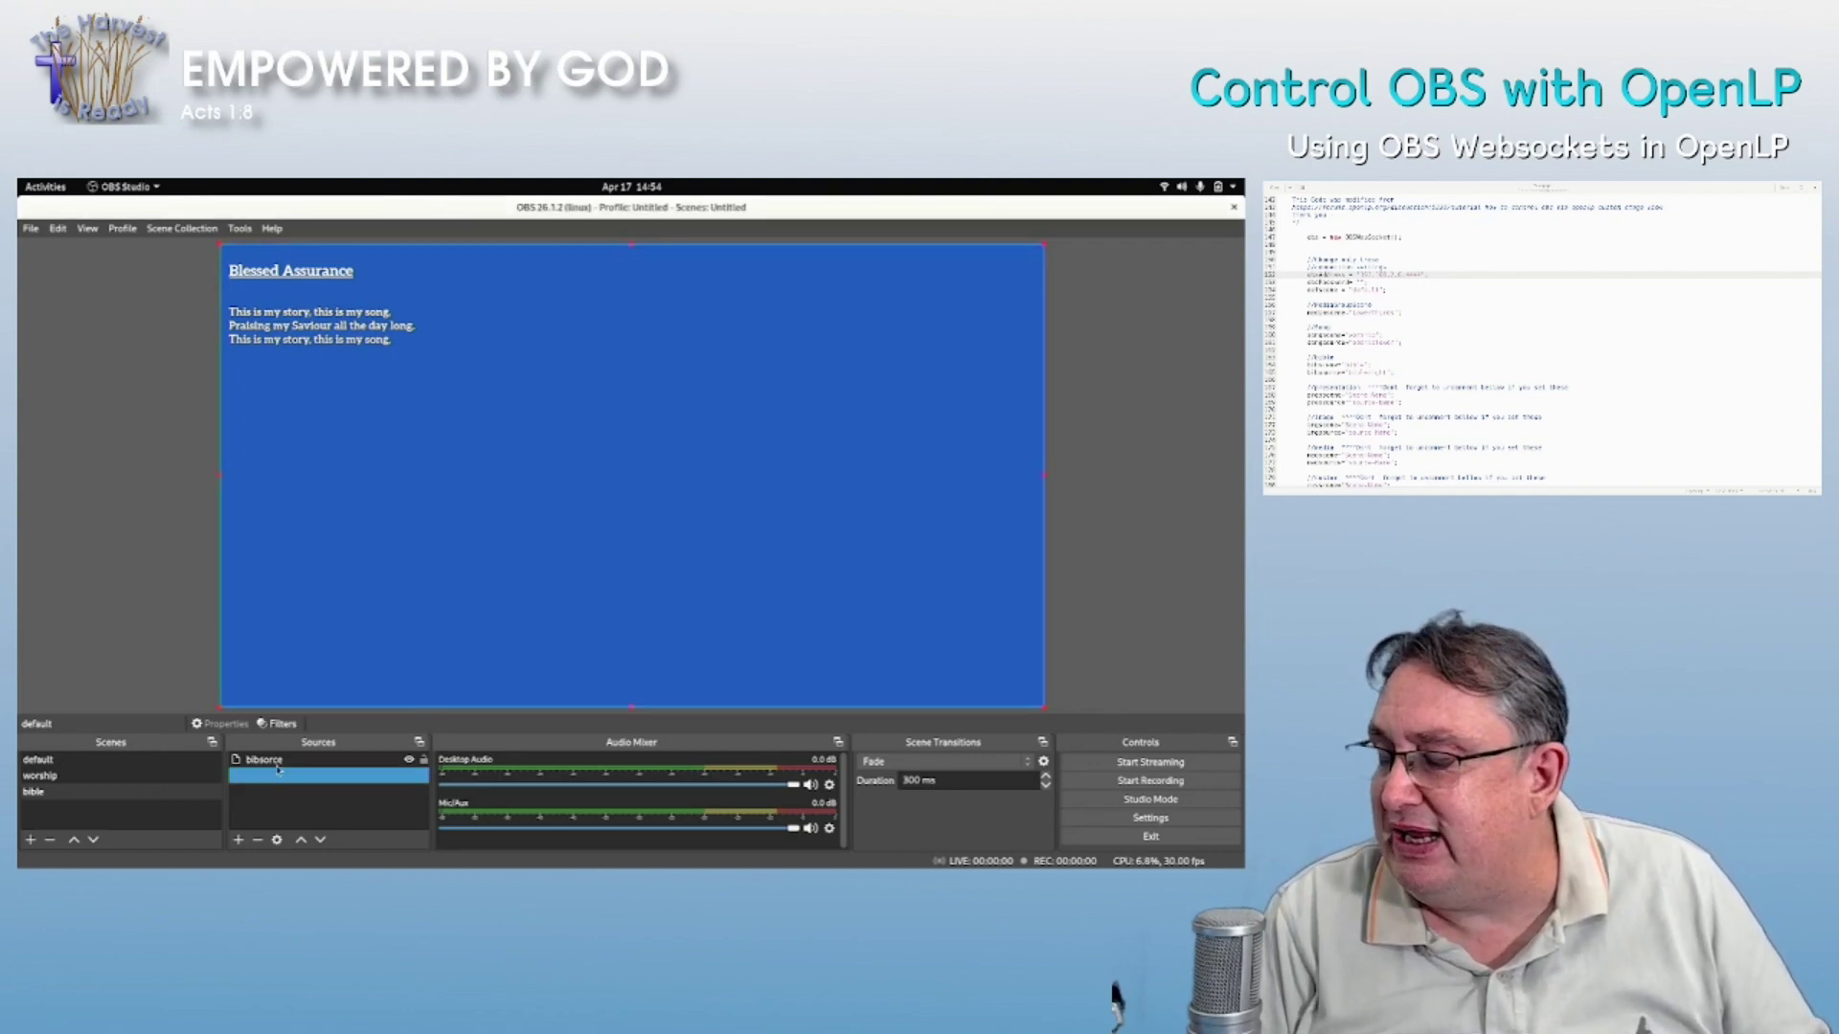
click(42, 776)
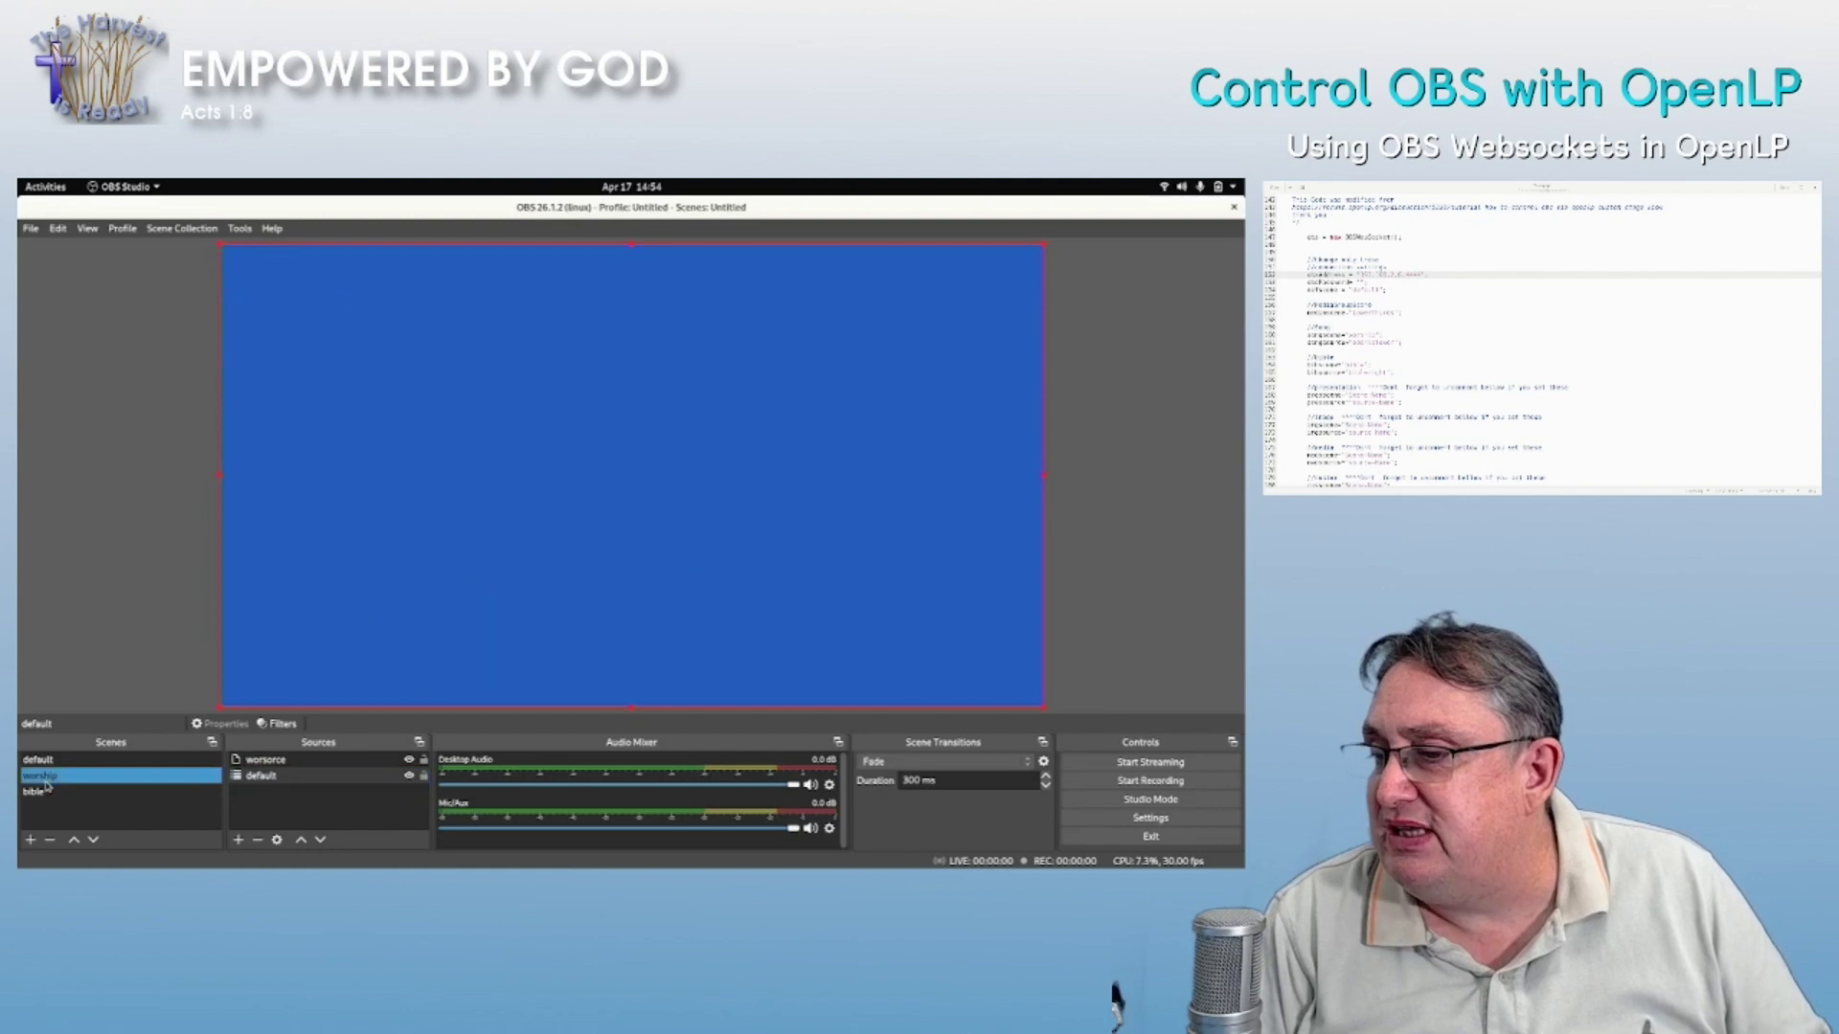
click(42, 793)
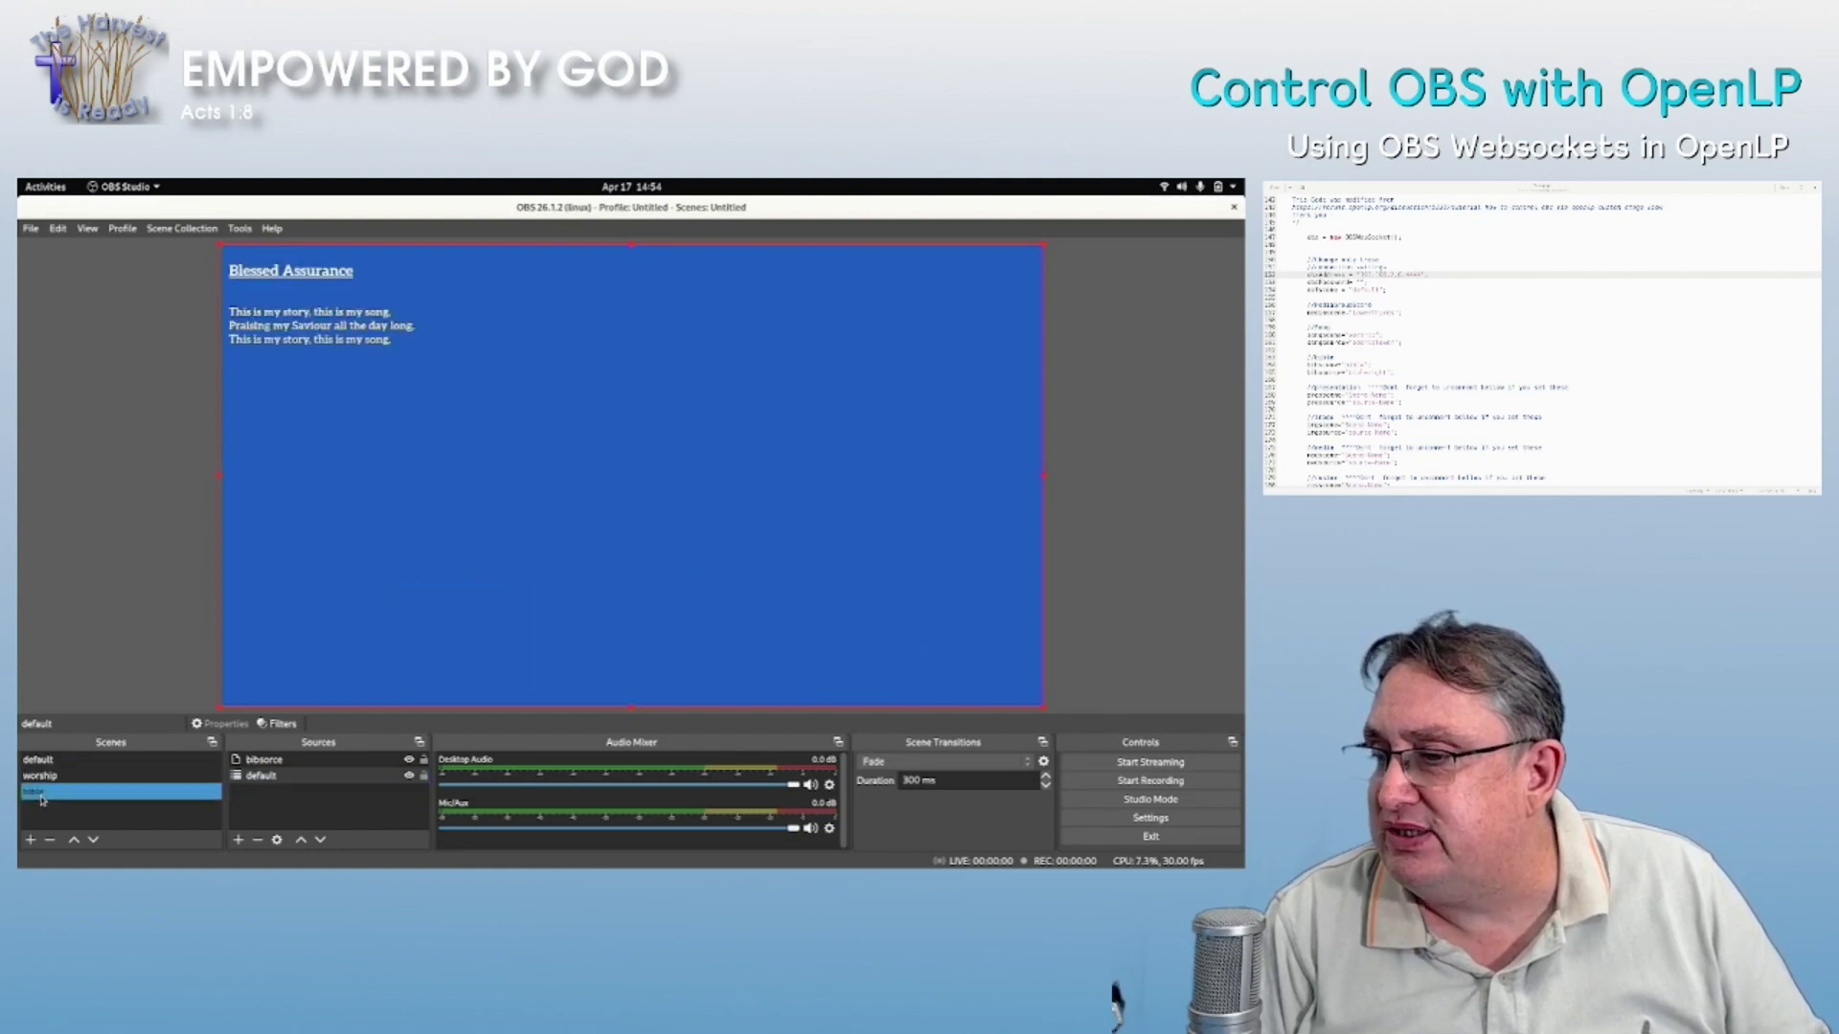
click(52, 777)
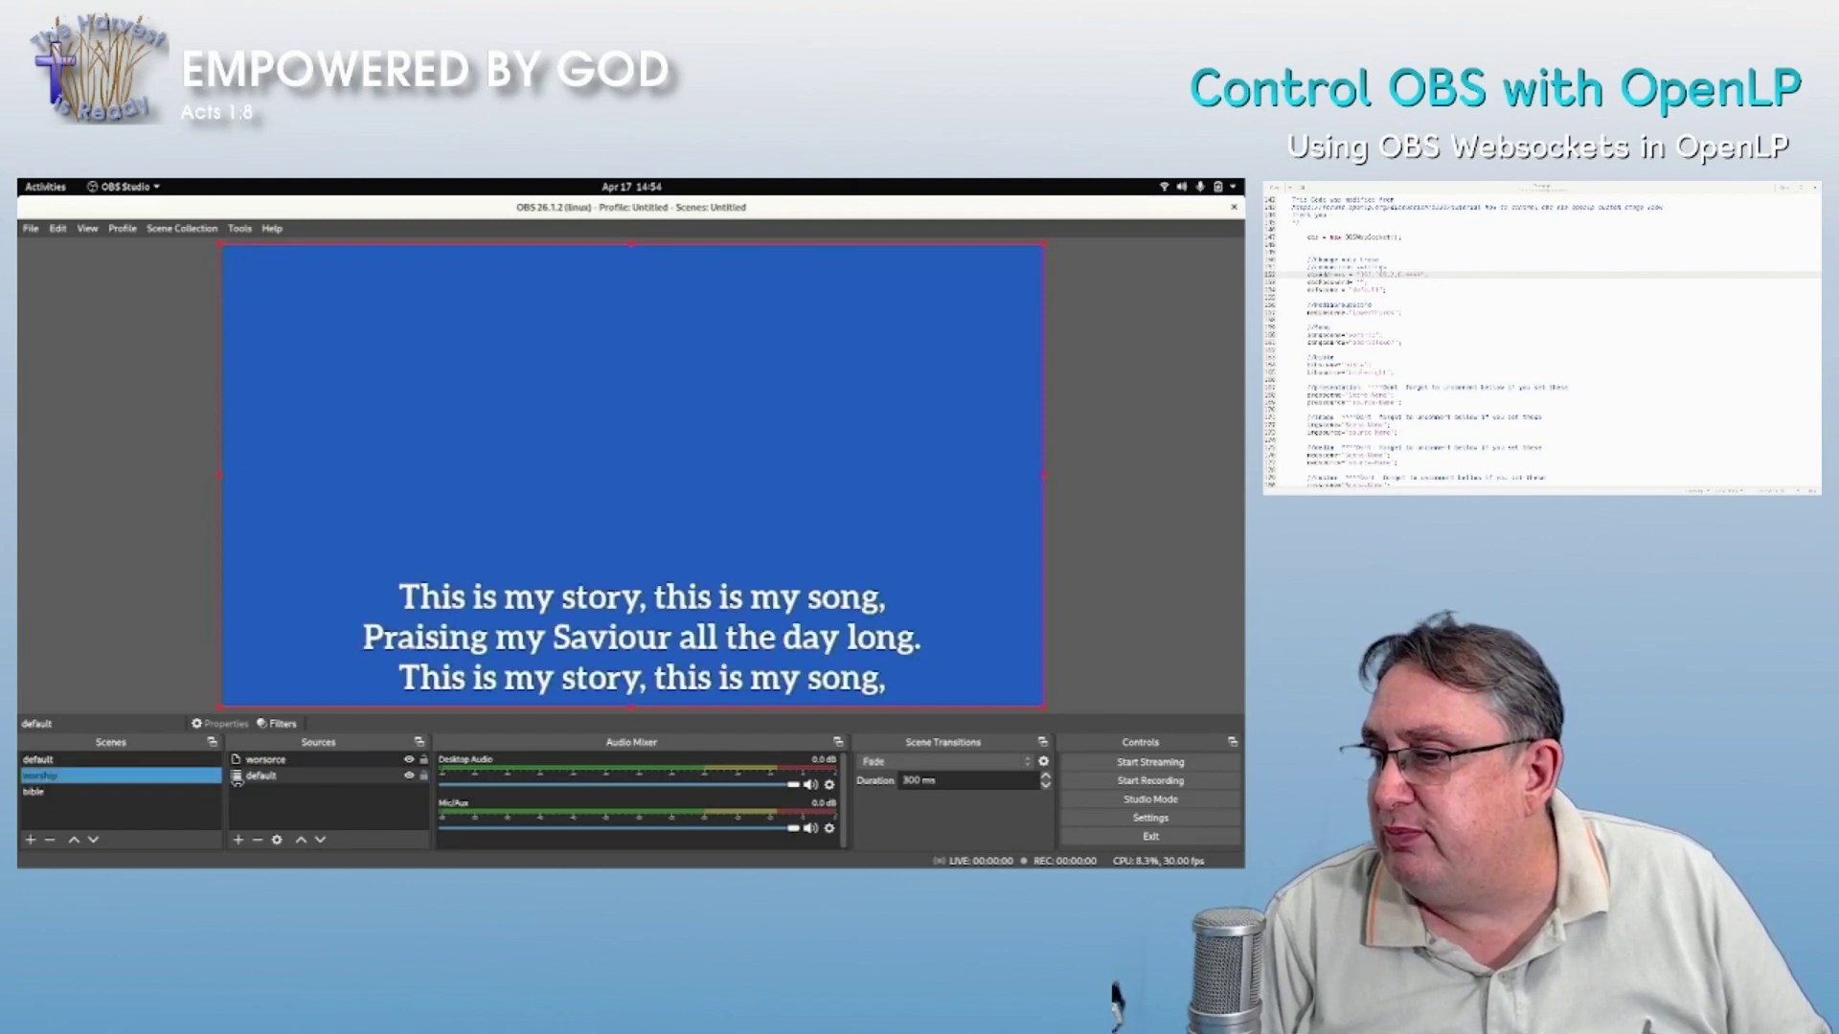
key(Down)
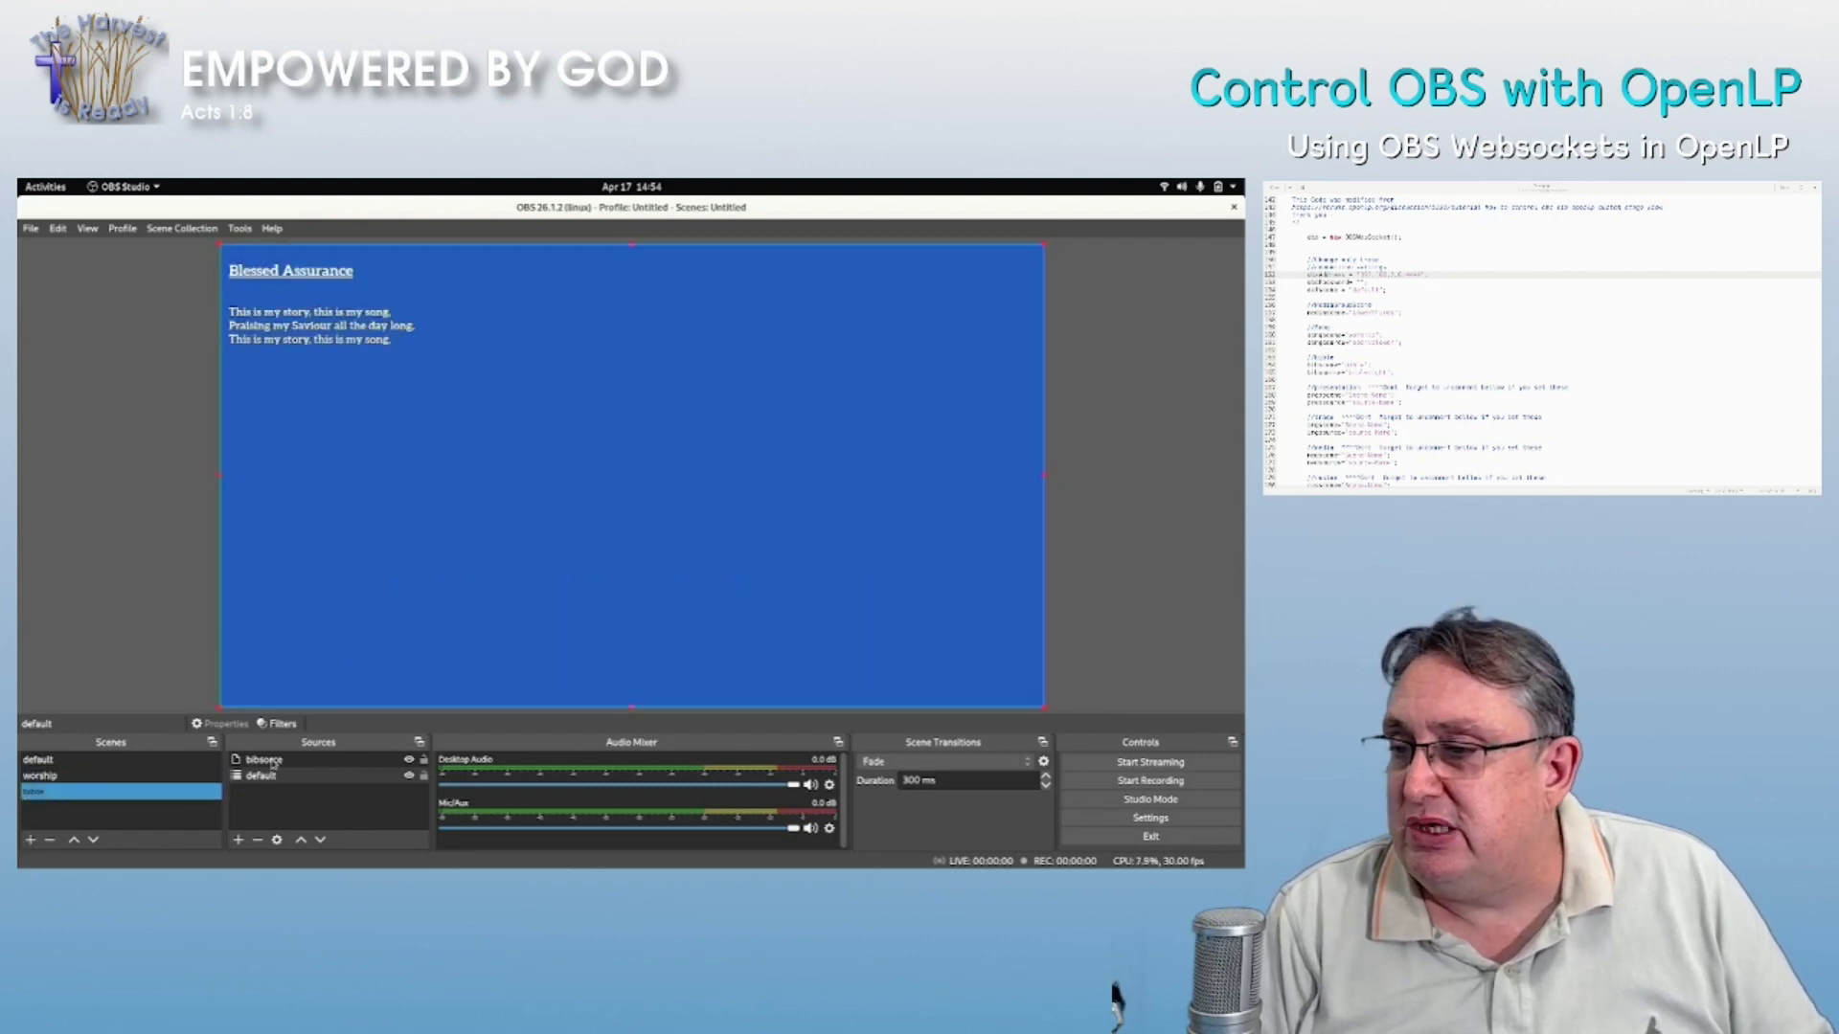
- Return to stage.js in the text editor and set songsource to worsorce, matching the worship scene's source in OBS
key(alt+Tab)
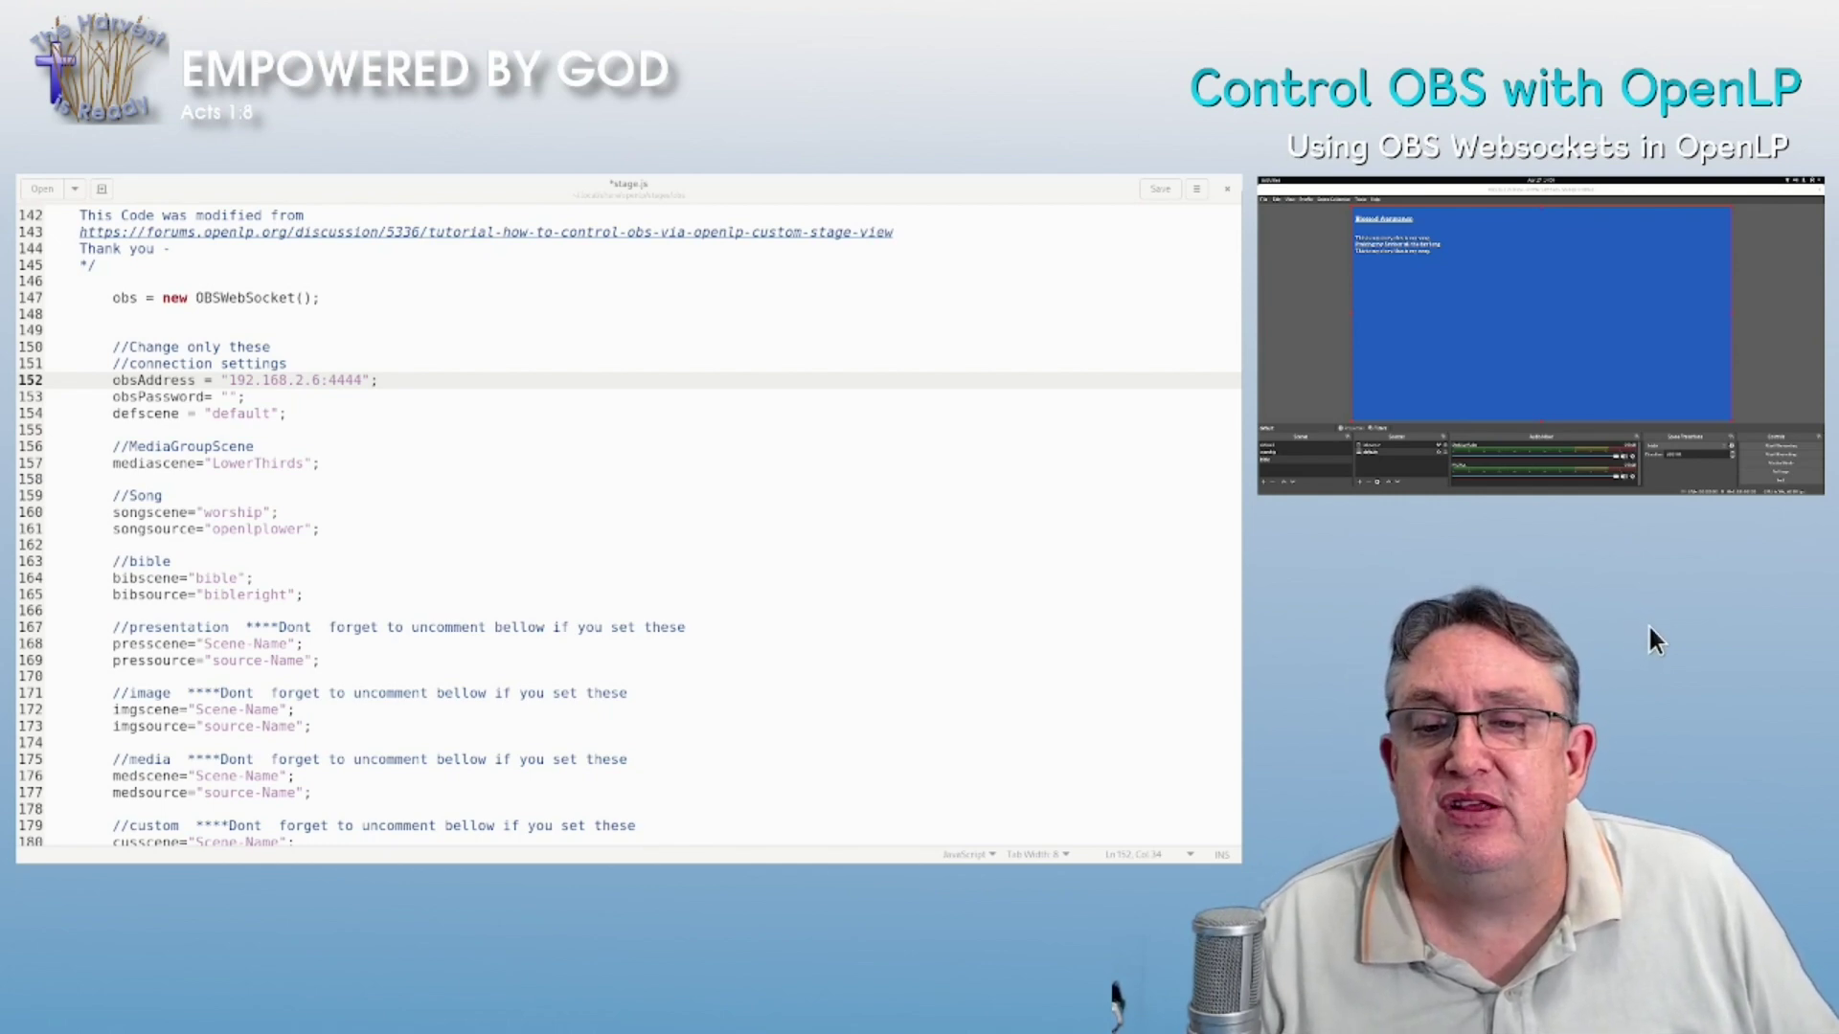
click(269, 530)
double_click(270, 530)
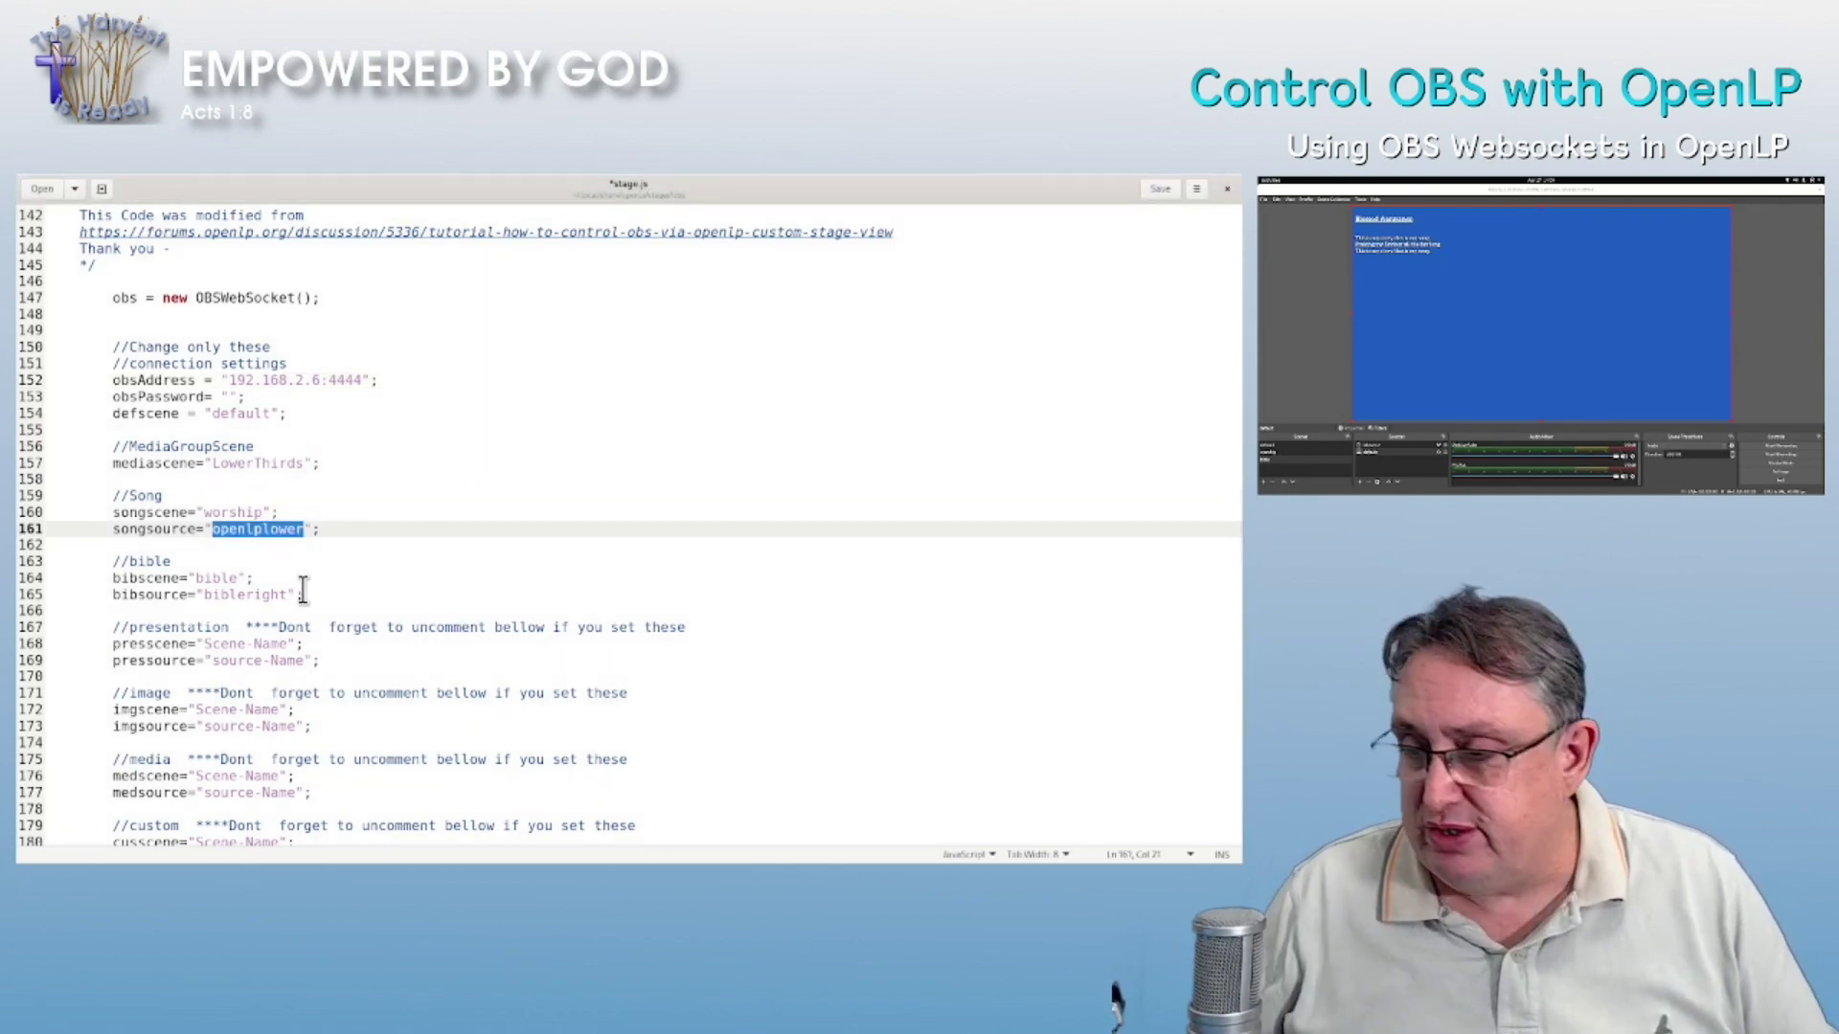
click(1305, 460)
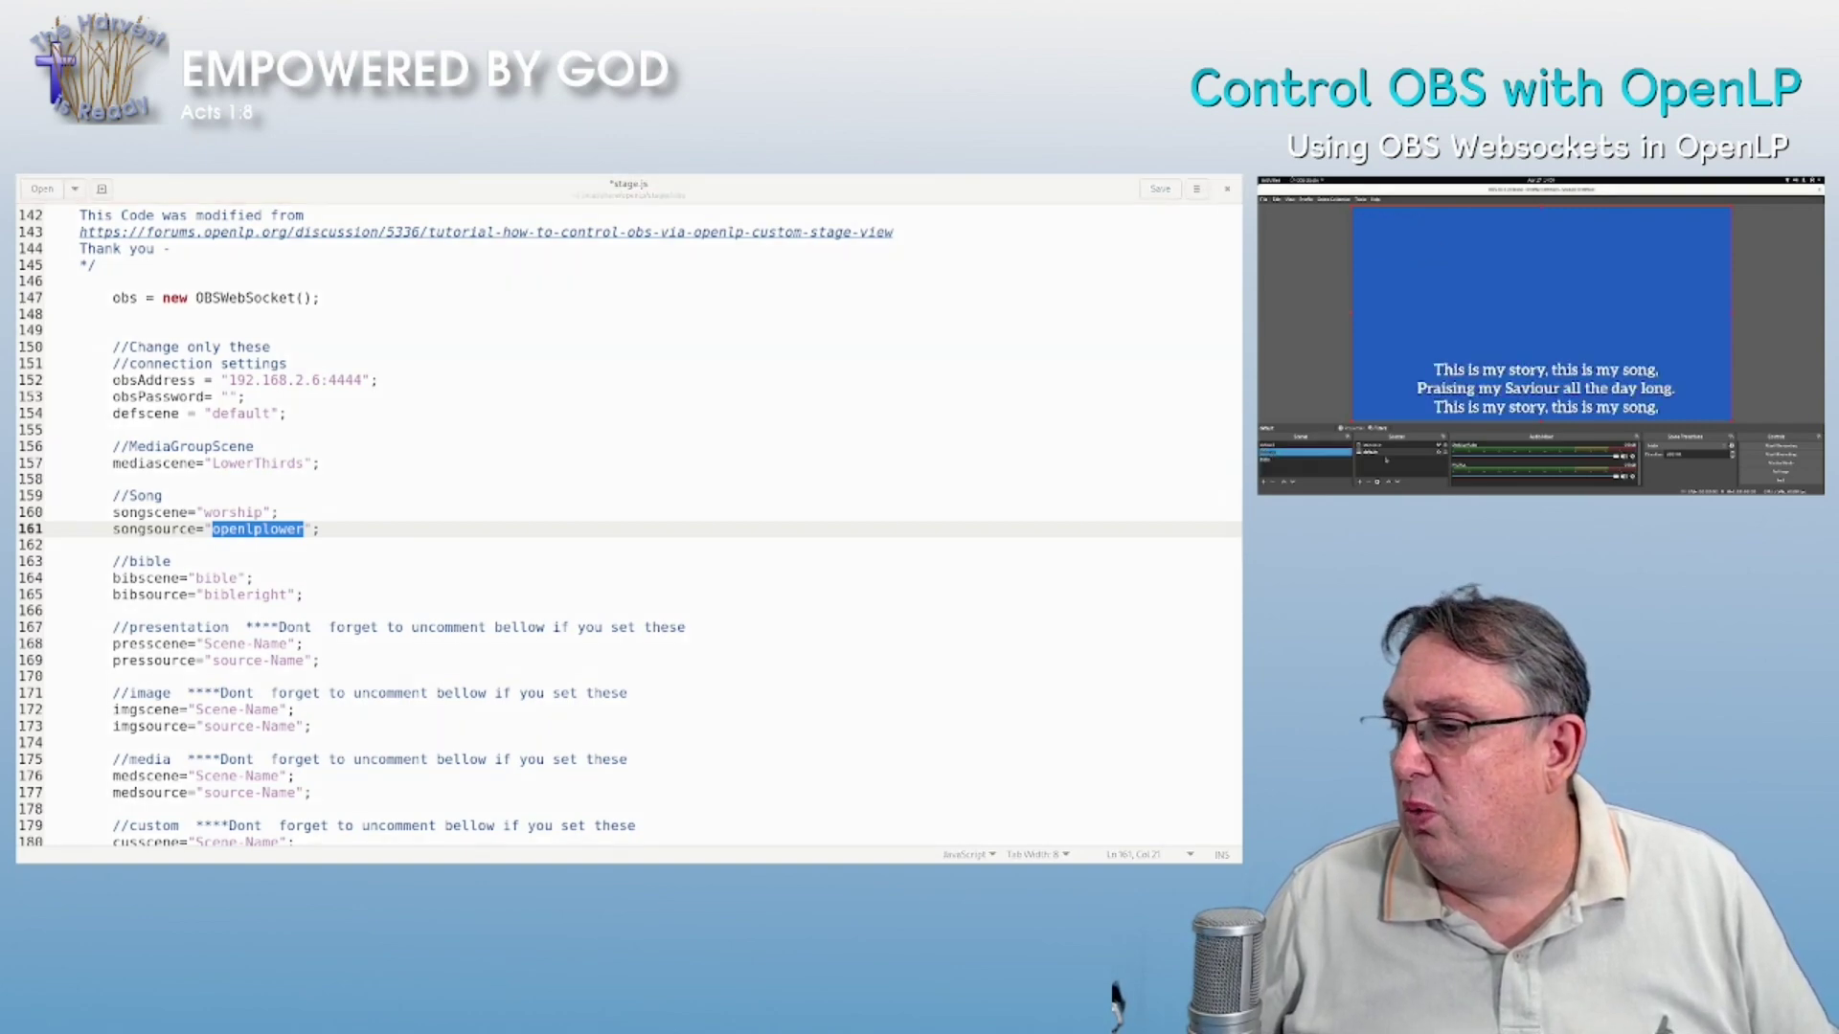
key(alt+Tab)
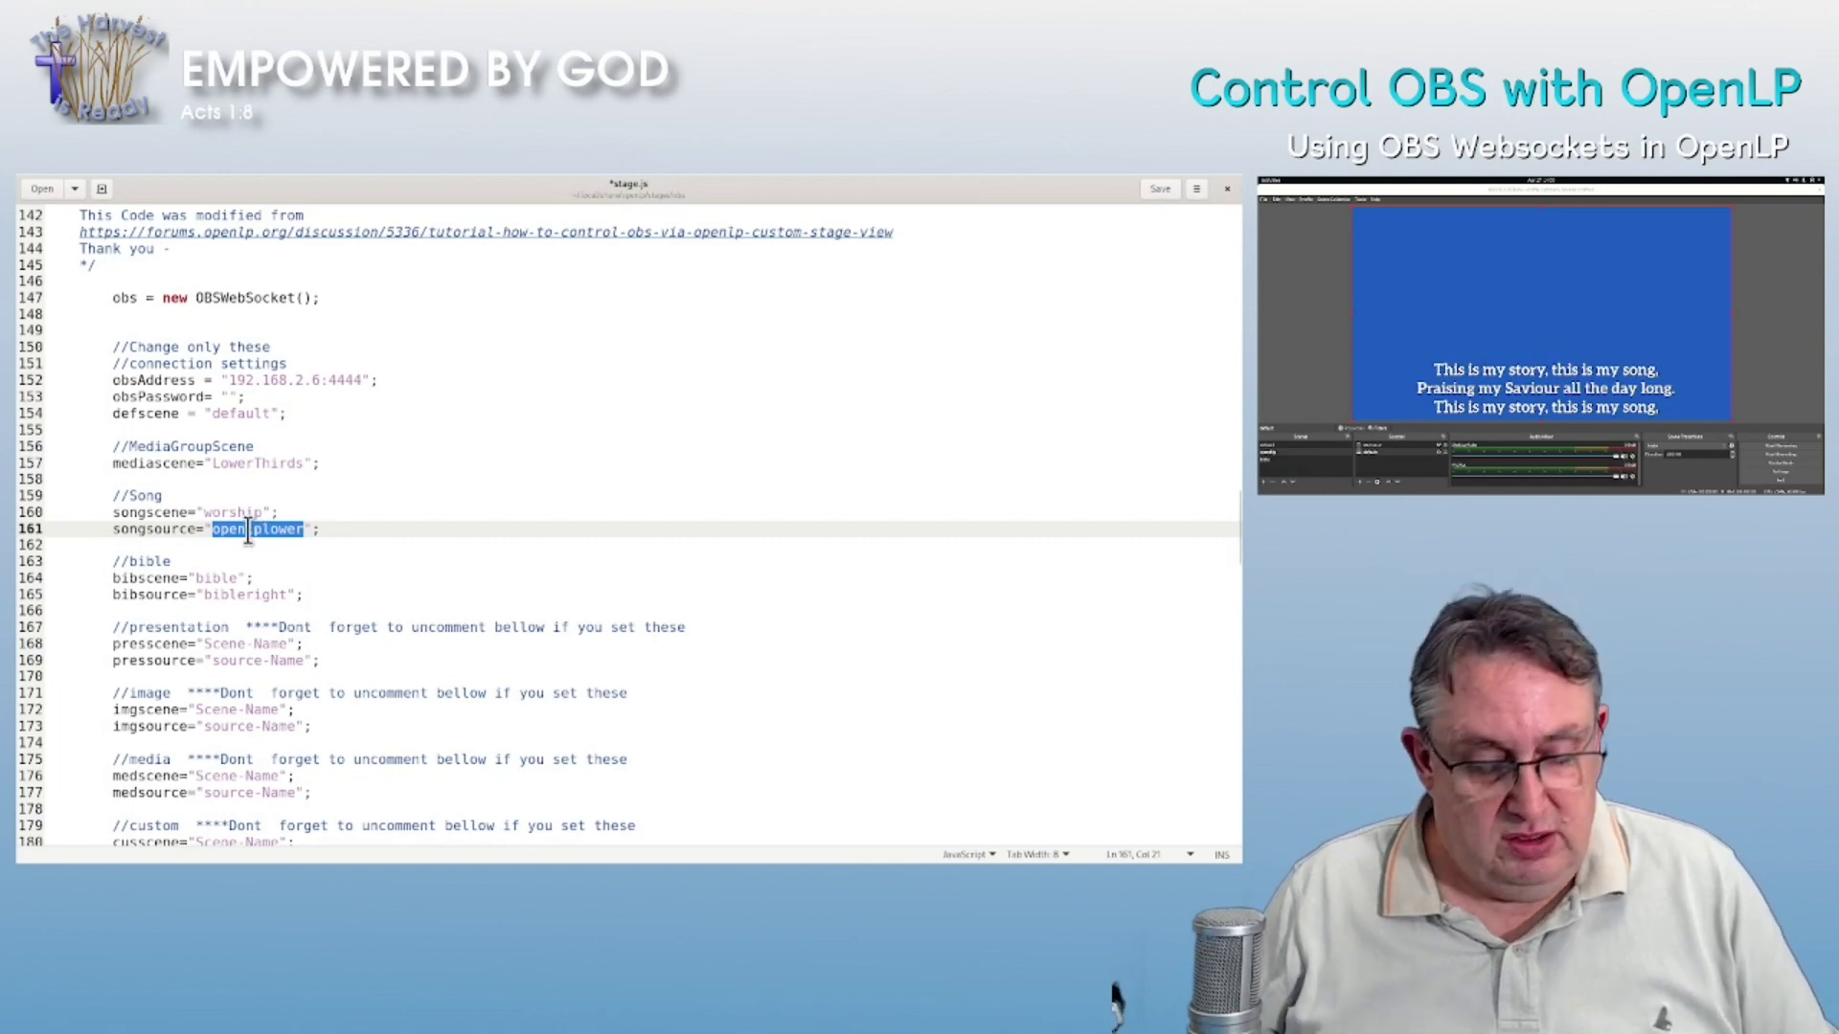
text(worso)
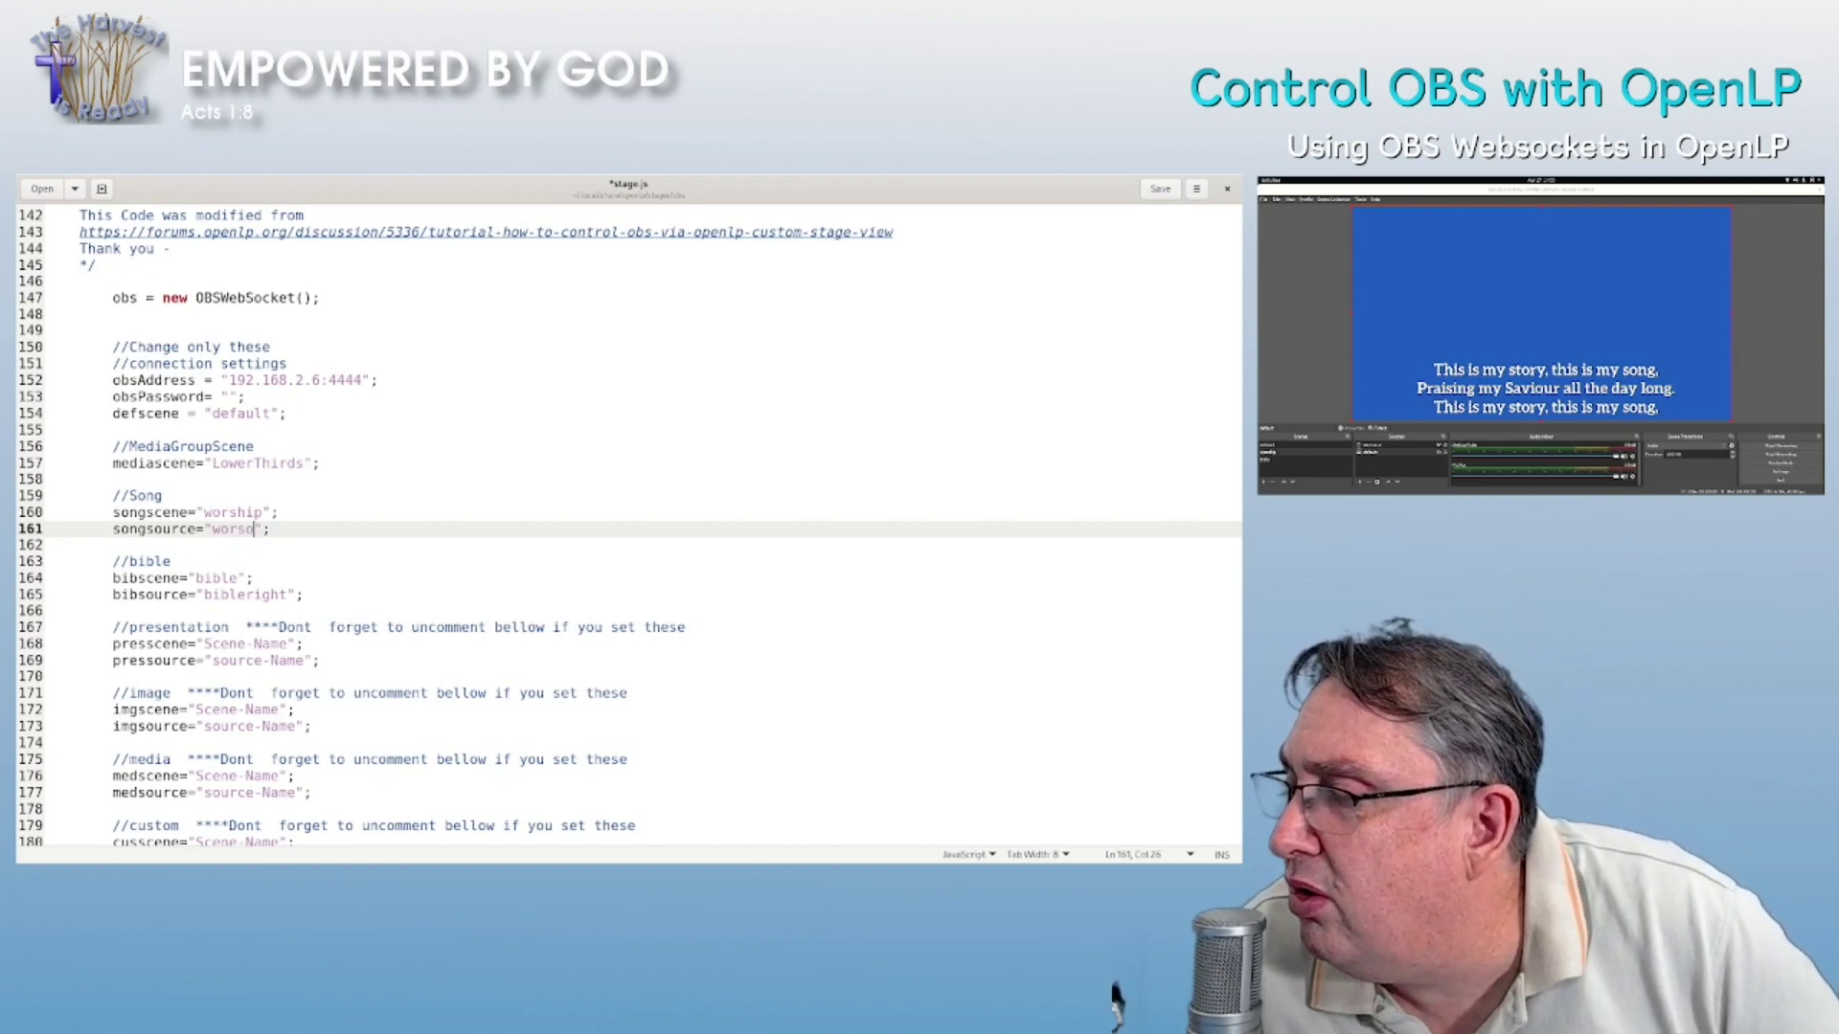
text(rd)
key(BackSpace)
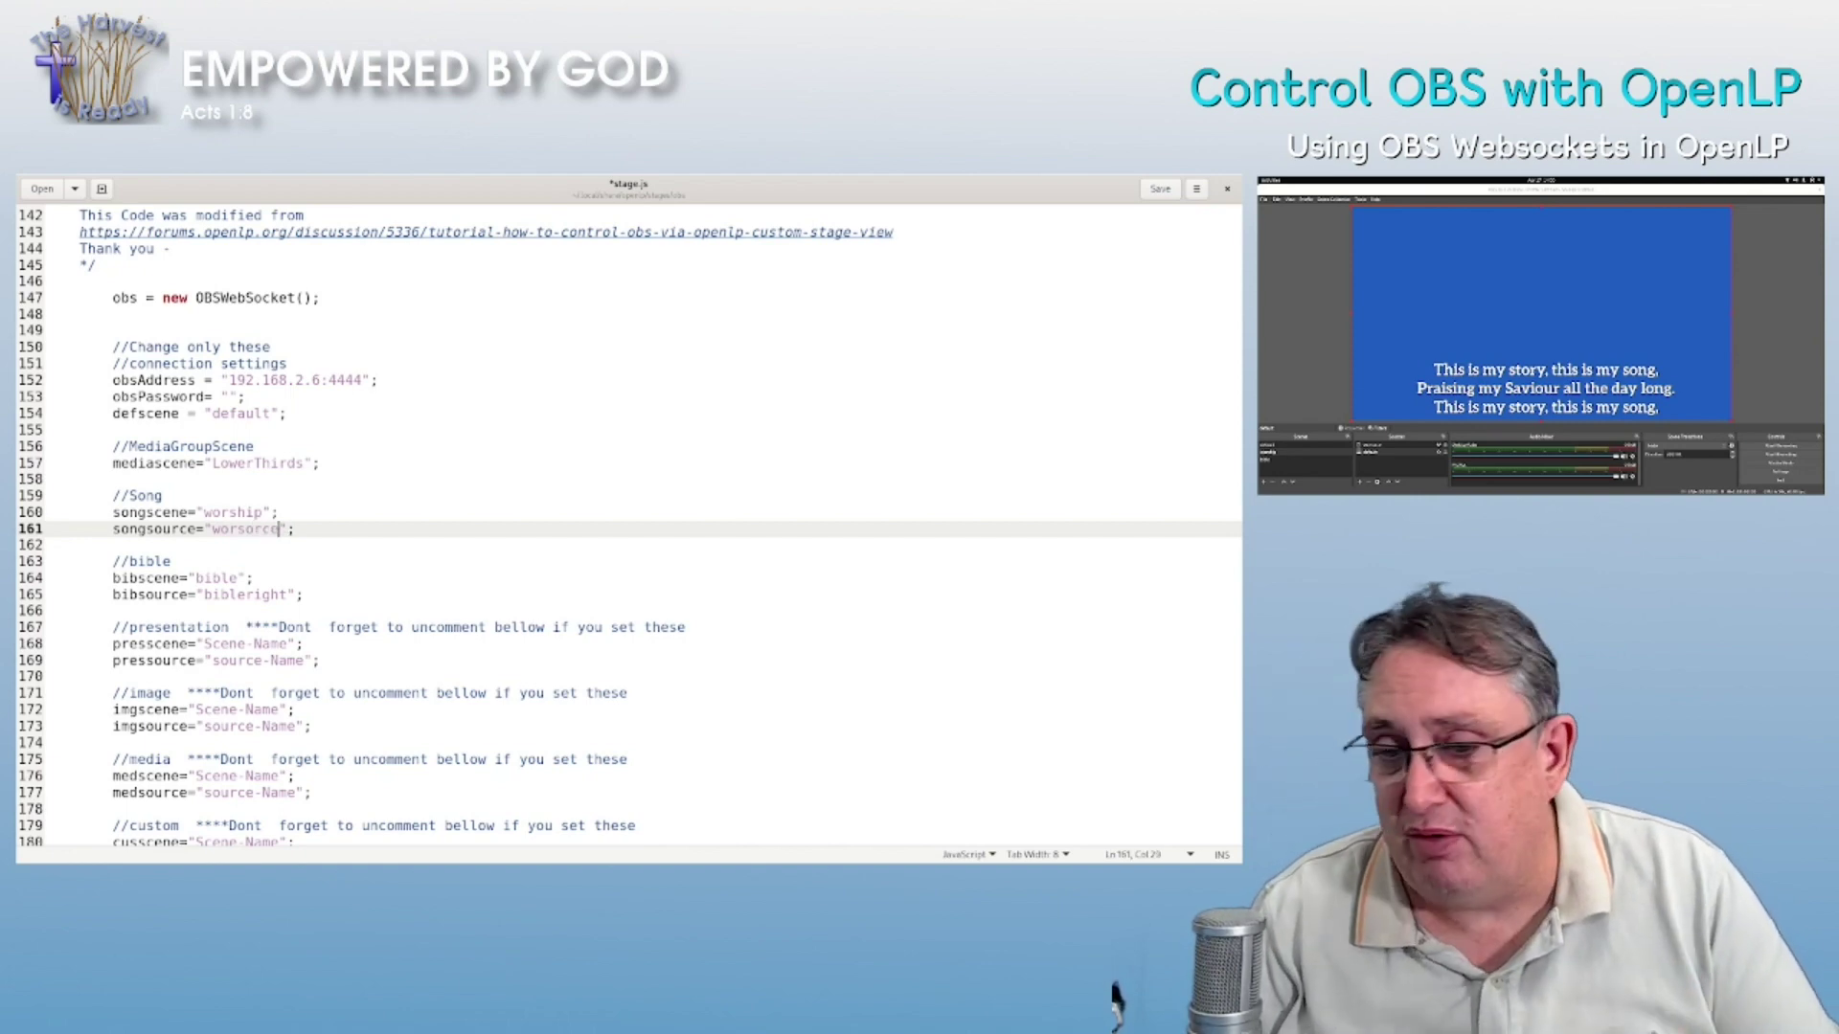
text(ce)
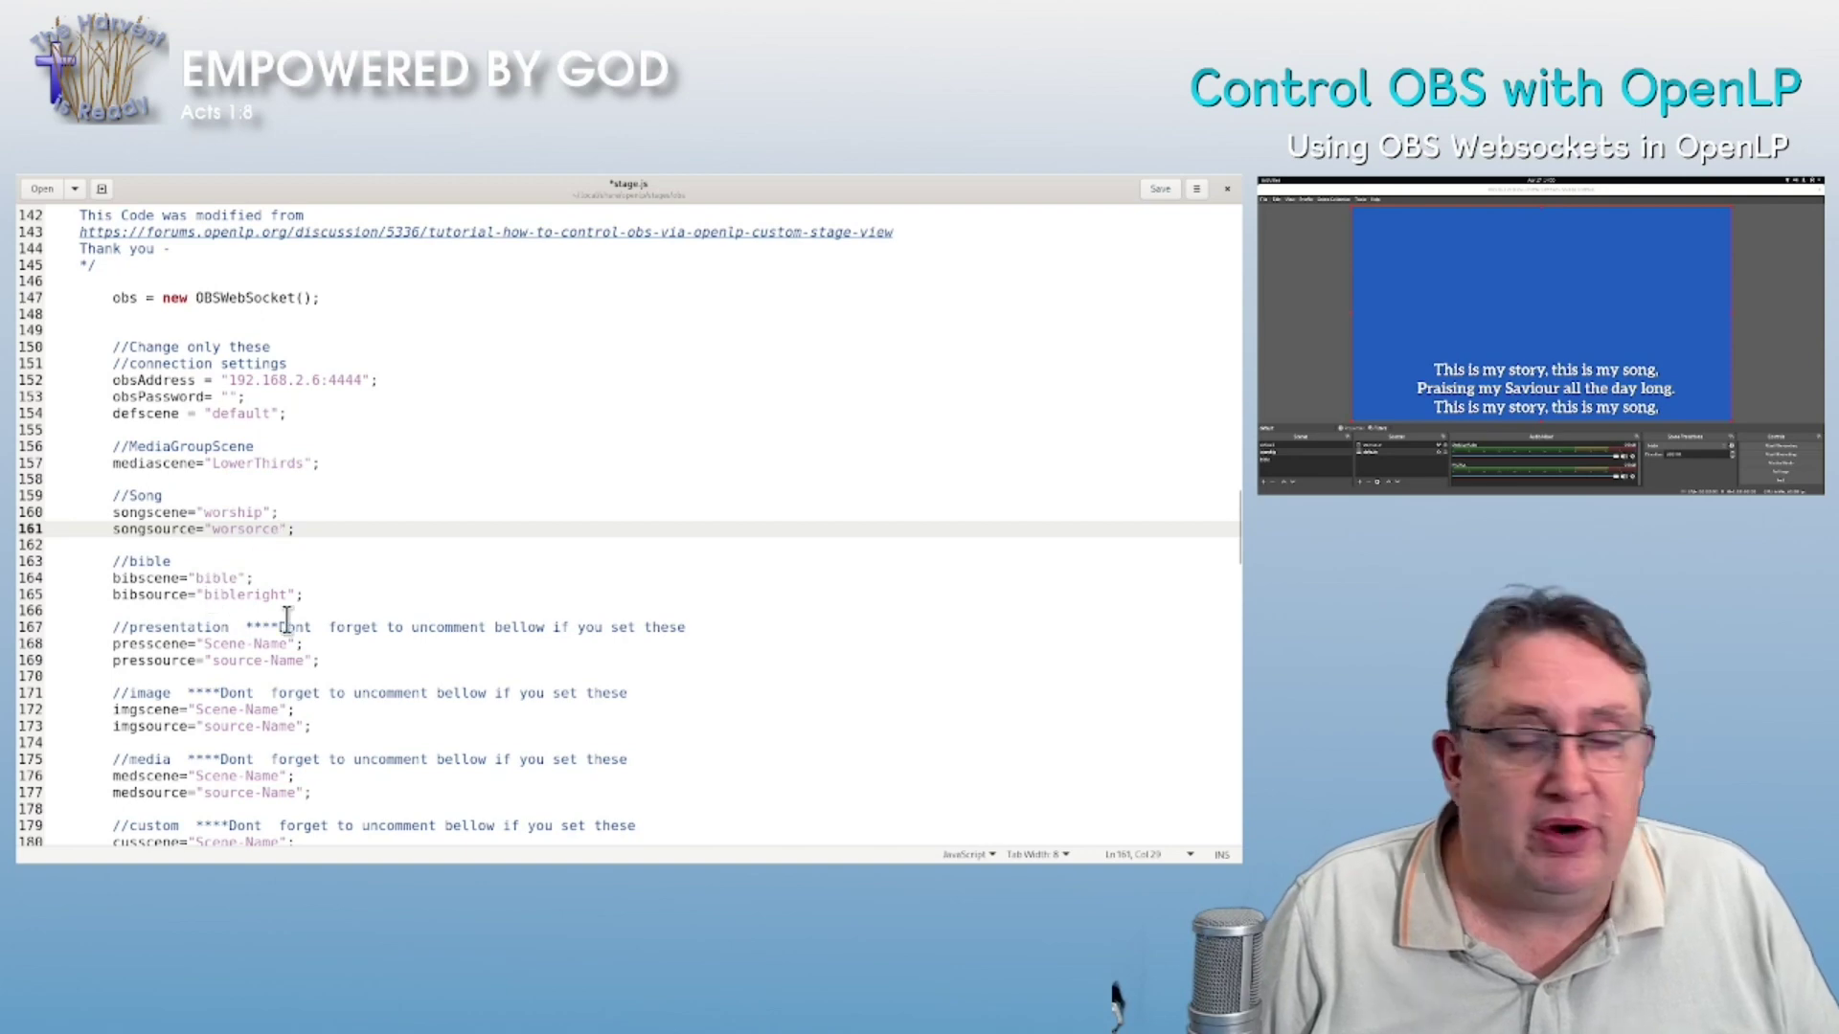
- Check the bible scene's source name in OBS, and set bibsource in stage.js to bibsorce
click(1285, 452)
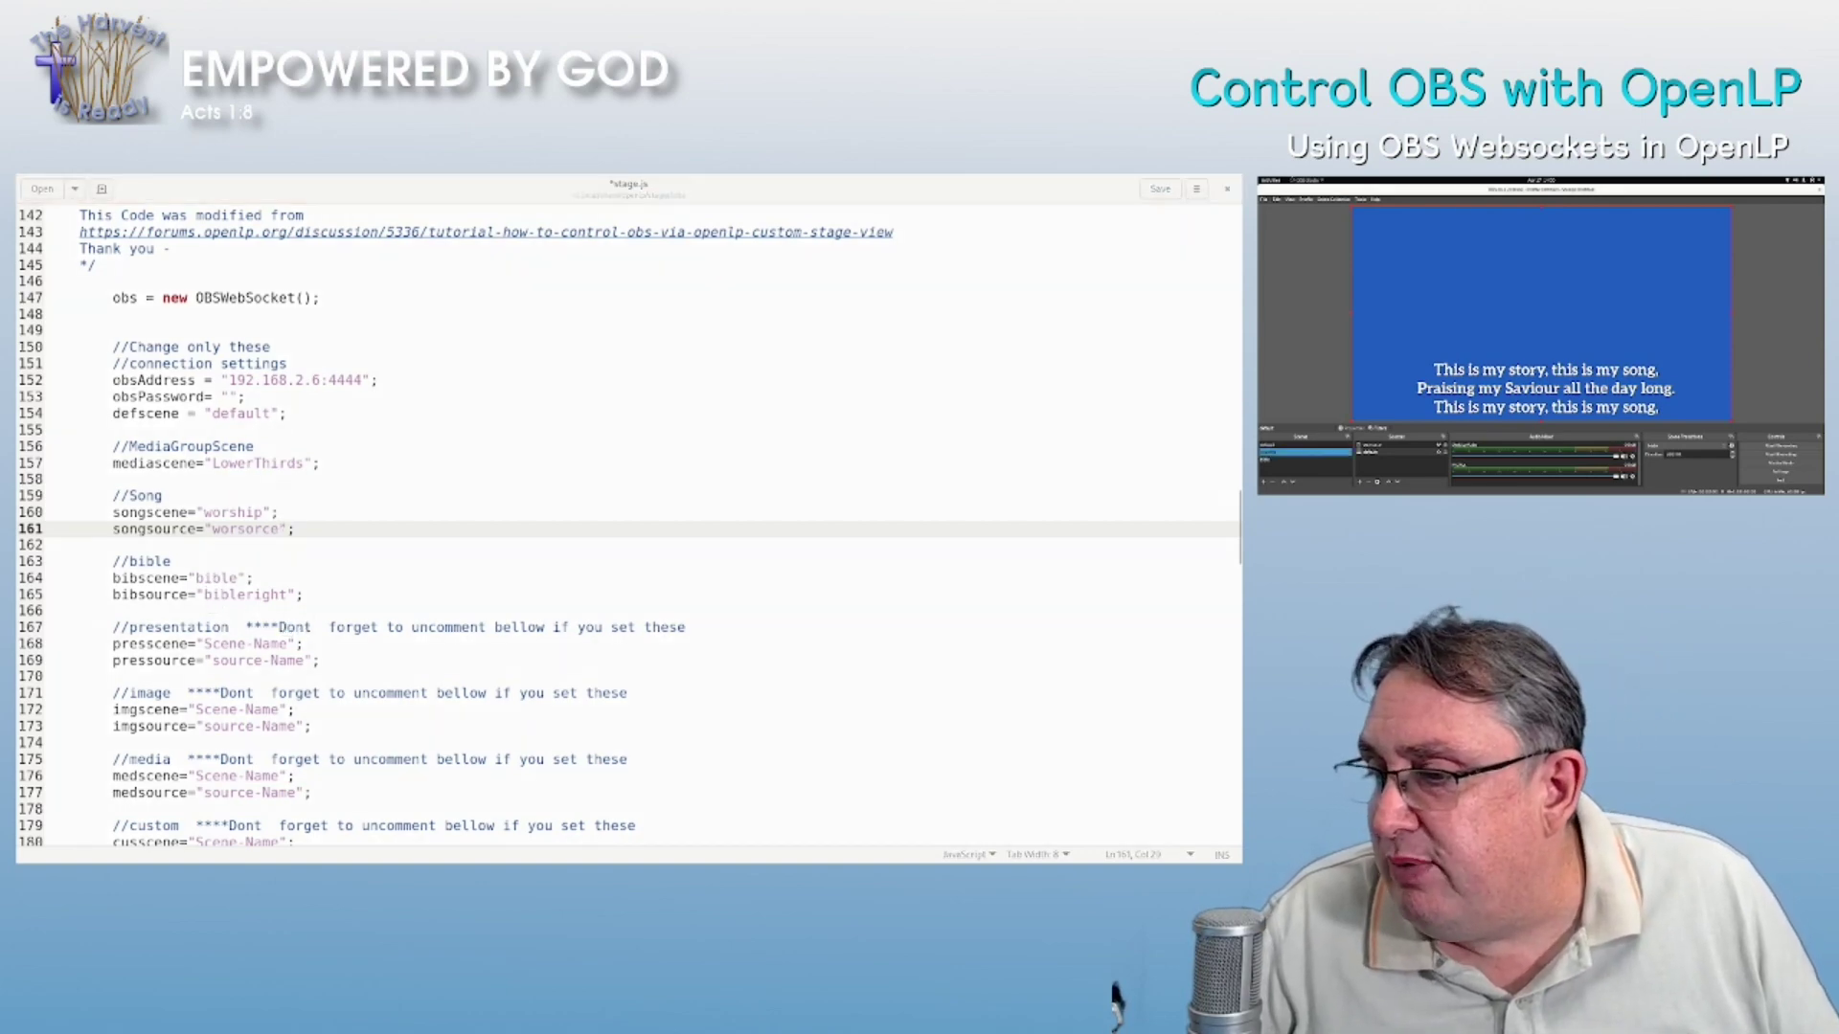
click(1286, 461)
key(alt+Tab)
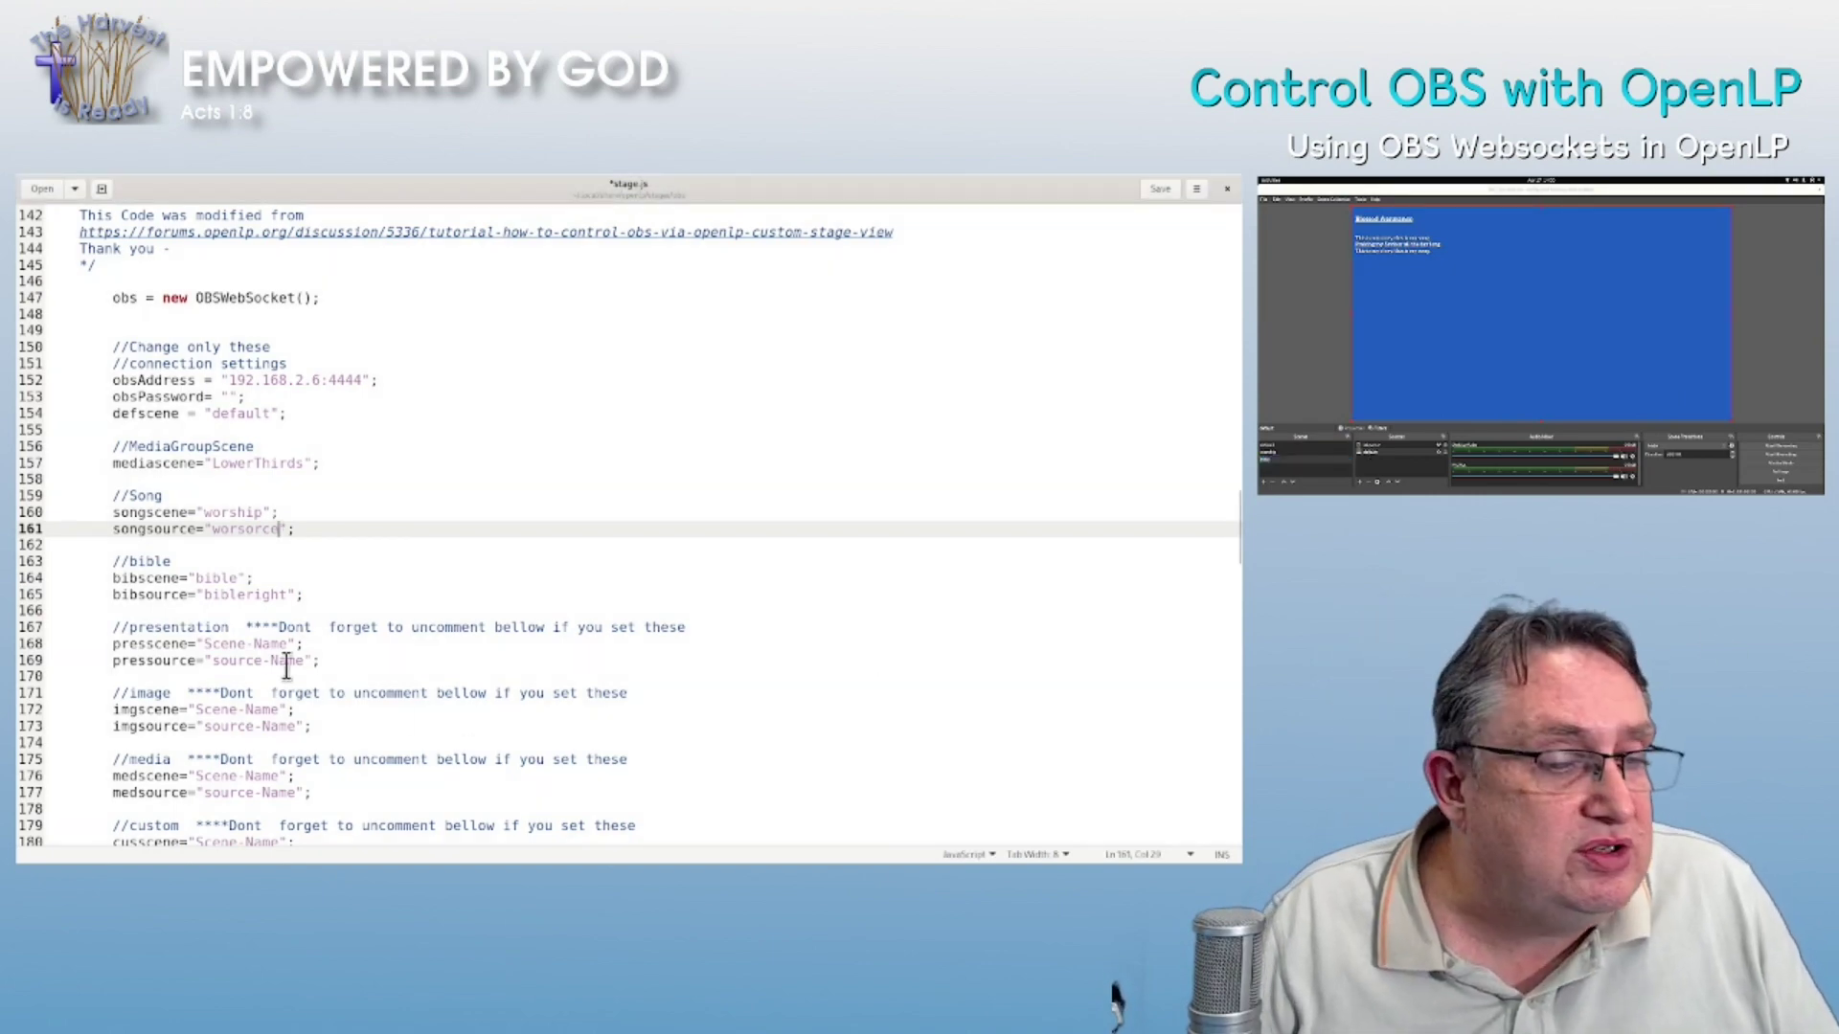
double_click(242, 595)
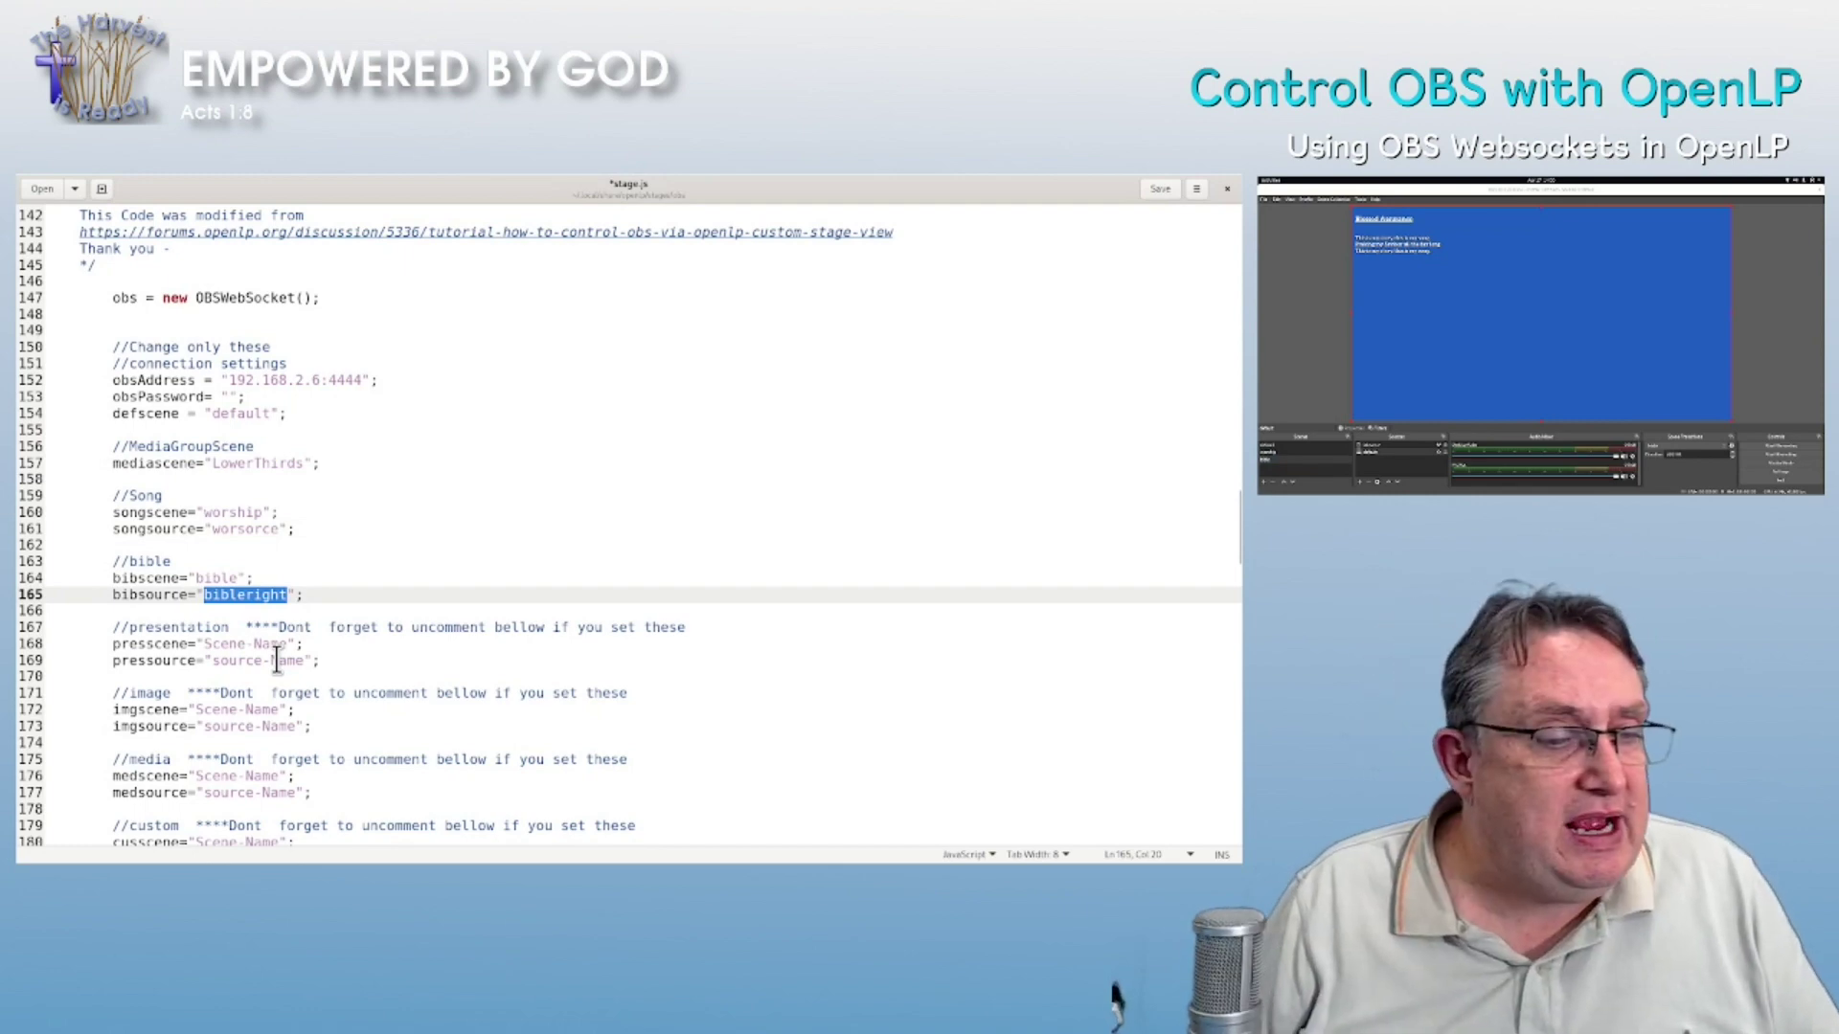
text(bi)
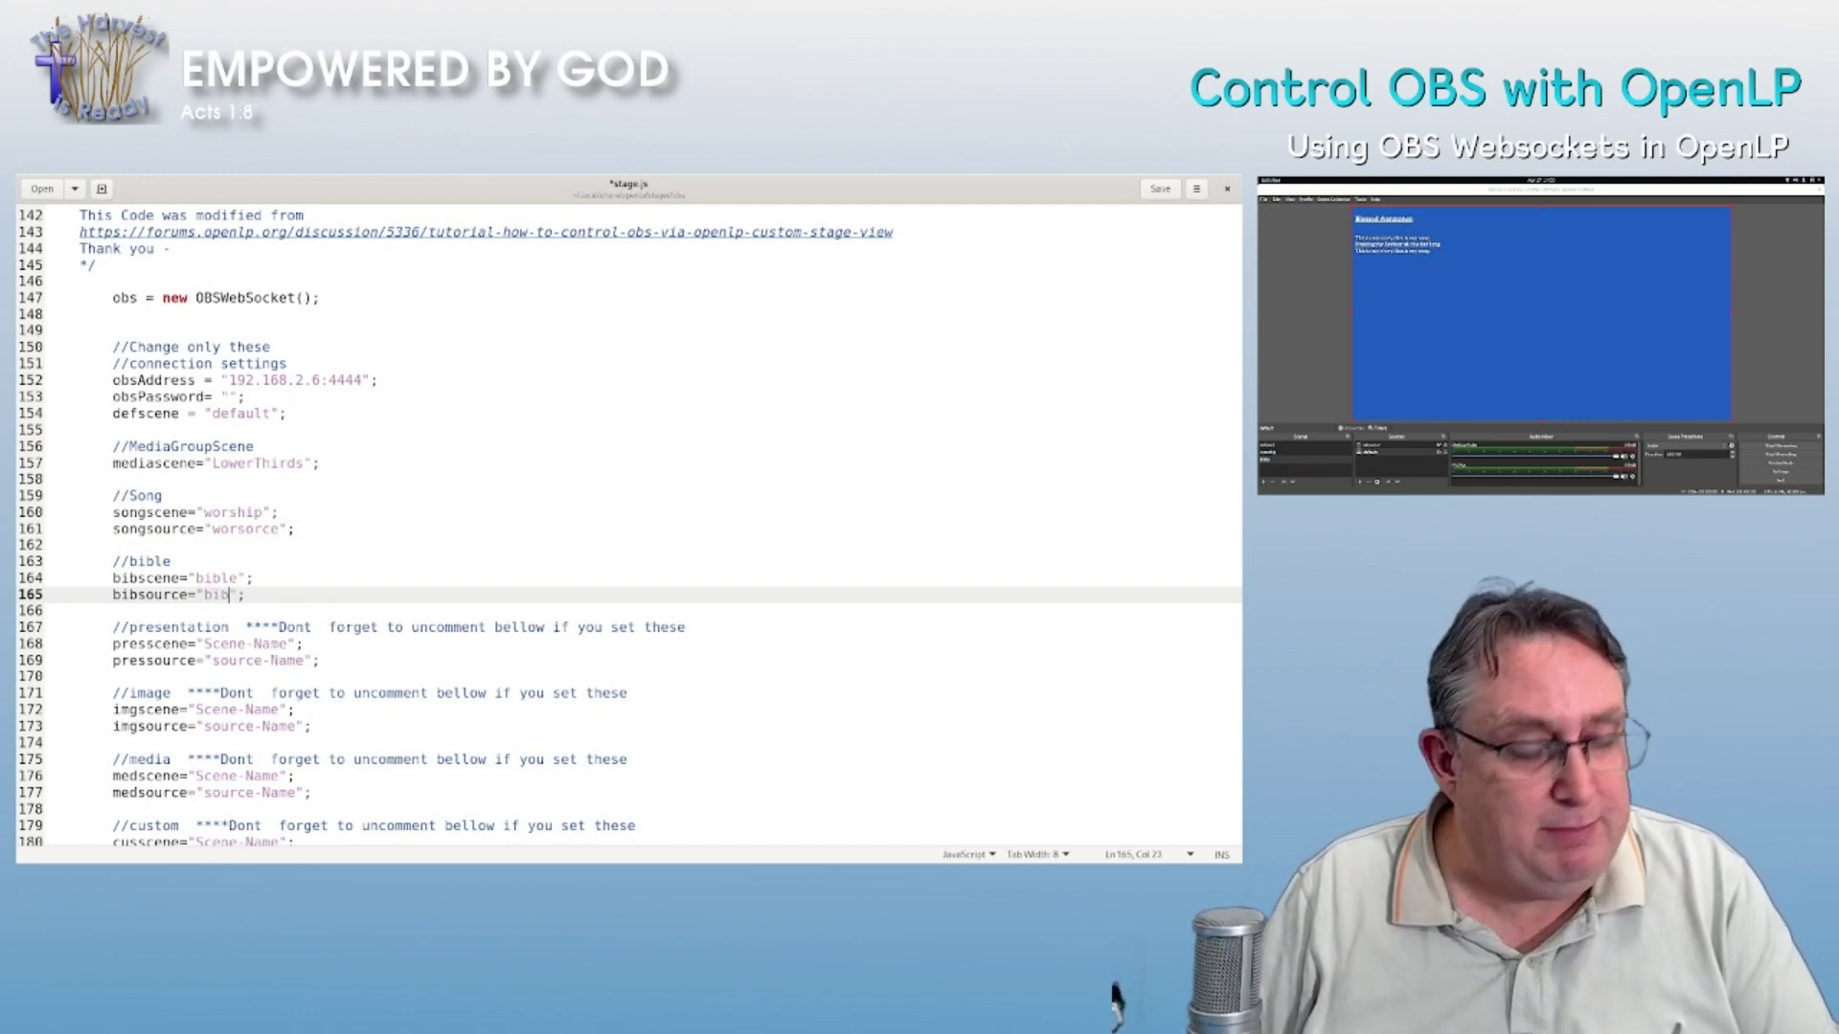
text(bs)
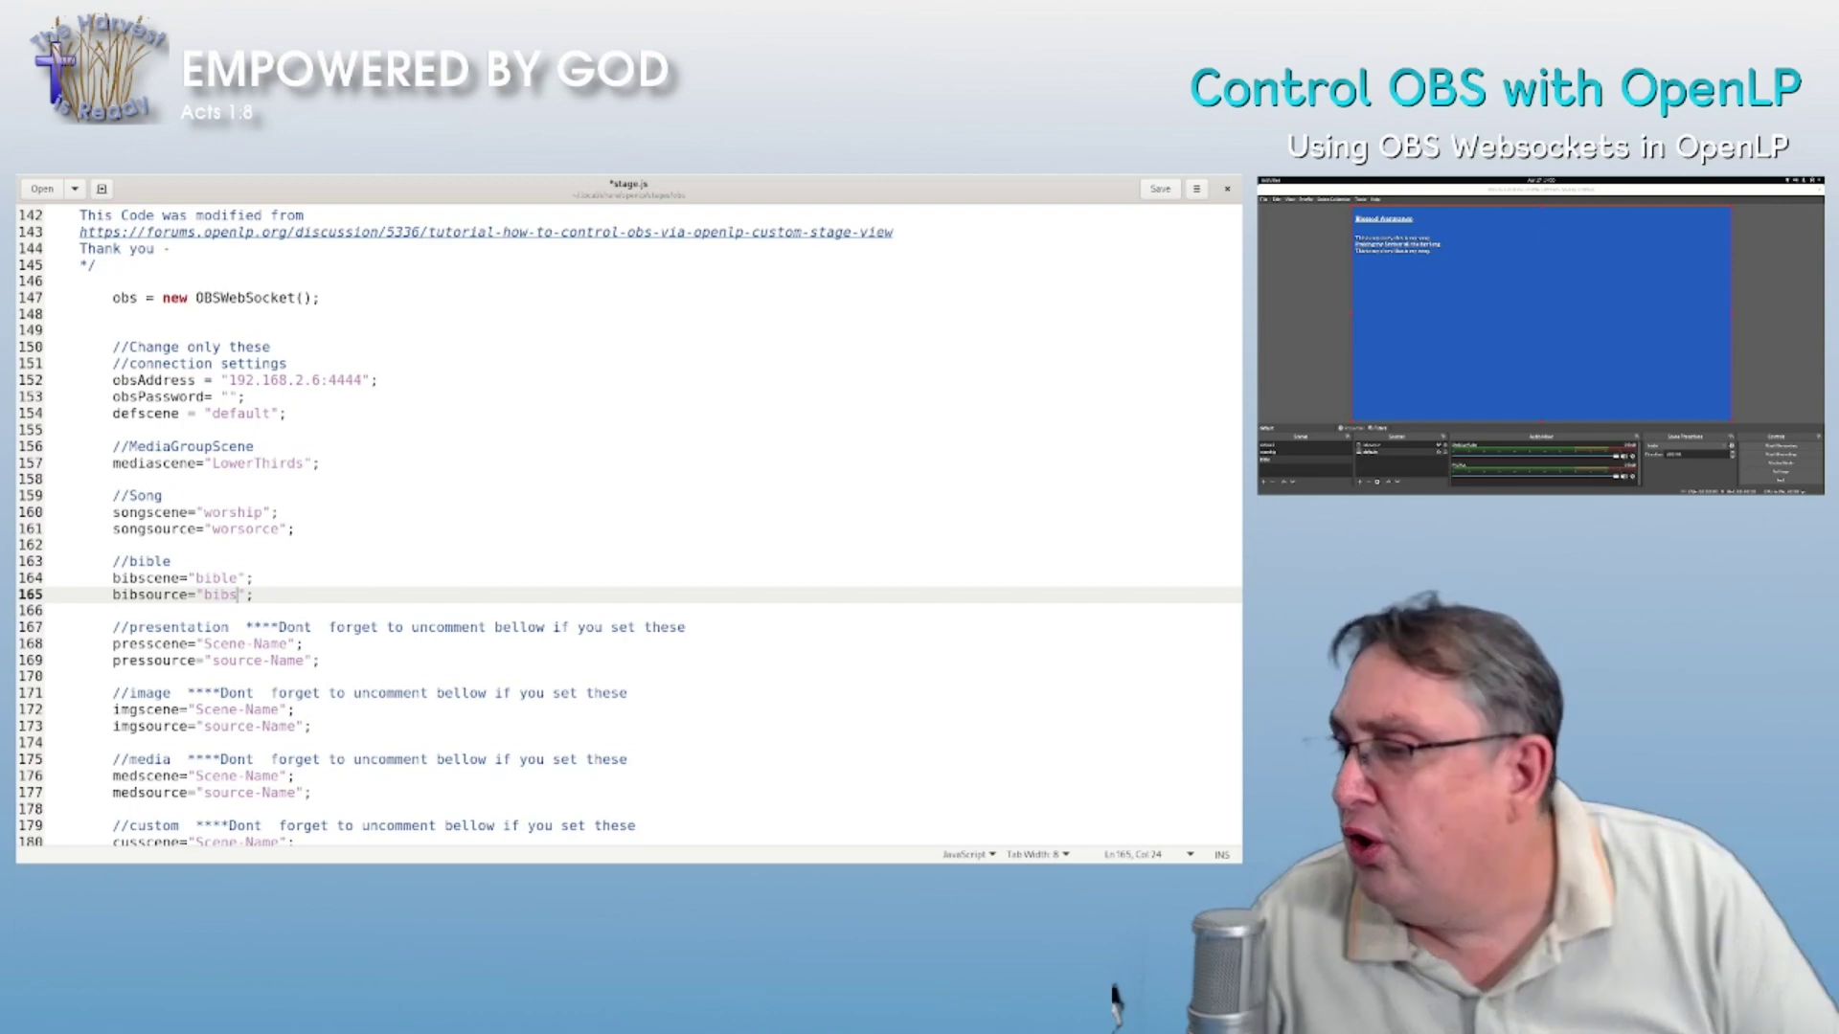
text(orce)
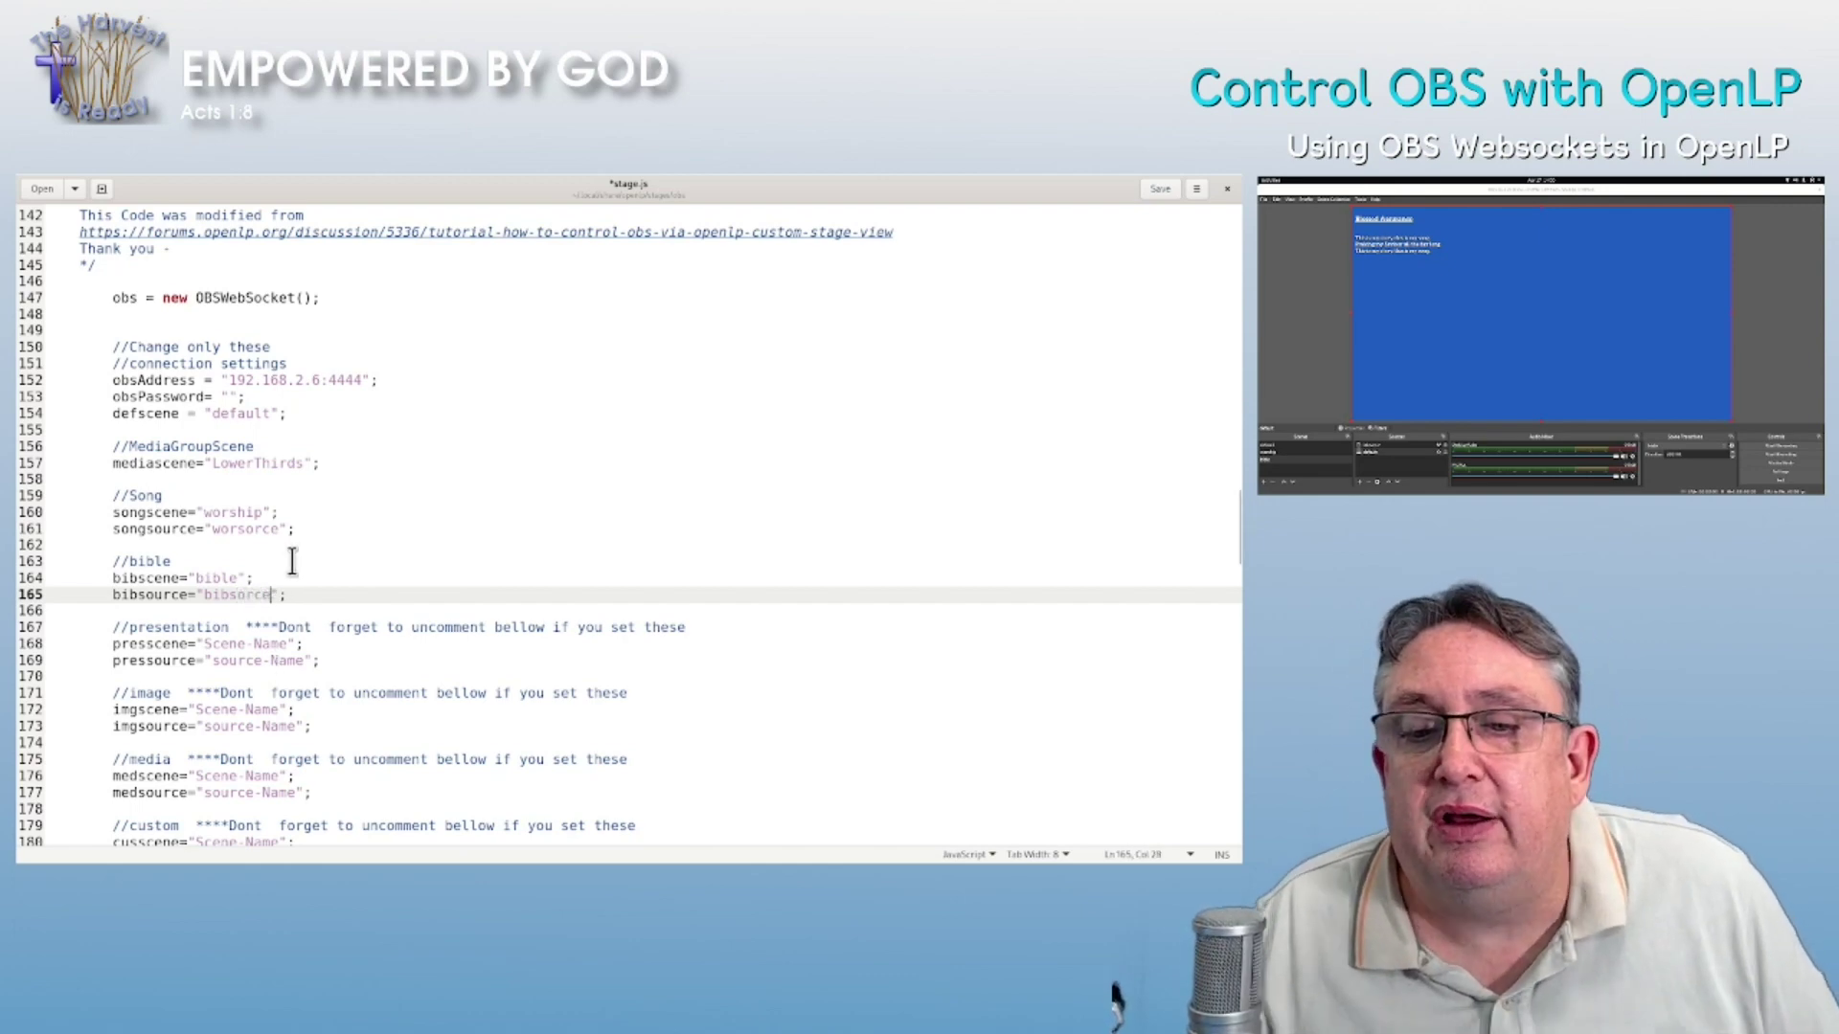
- Examine the presentation, image, media, custom and extra scene settings in stage.js and the commented visibility lines that belong to them
click(302, 642)
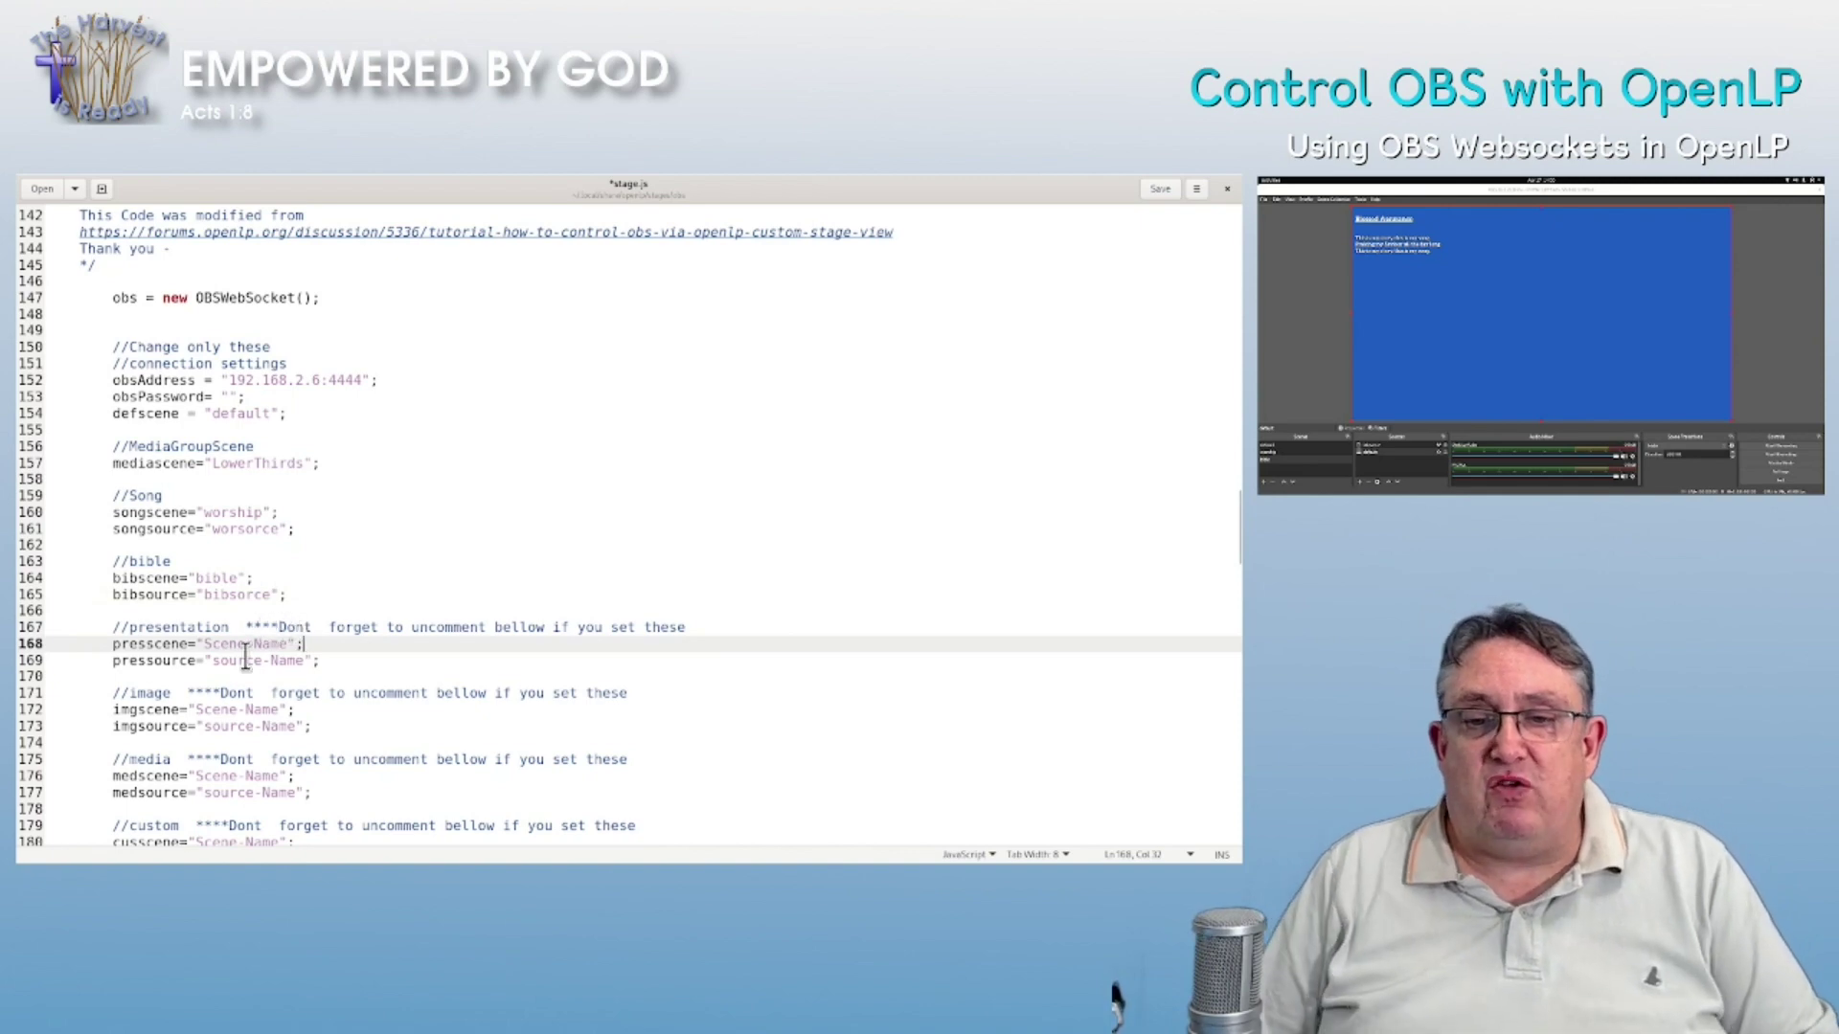
scroll(278, 629, down, 5)
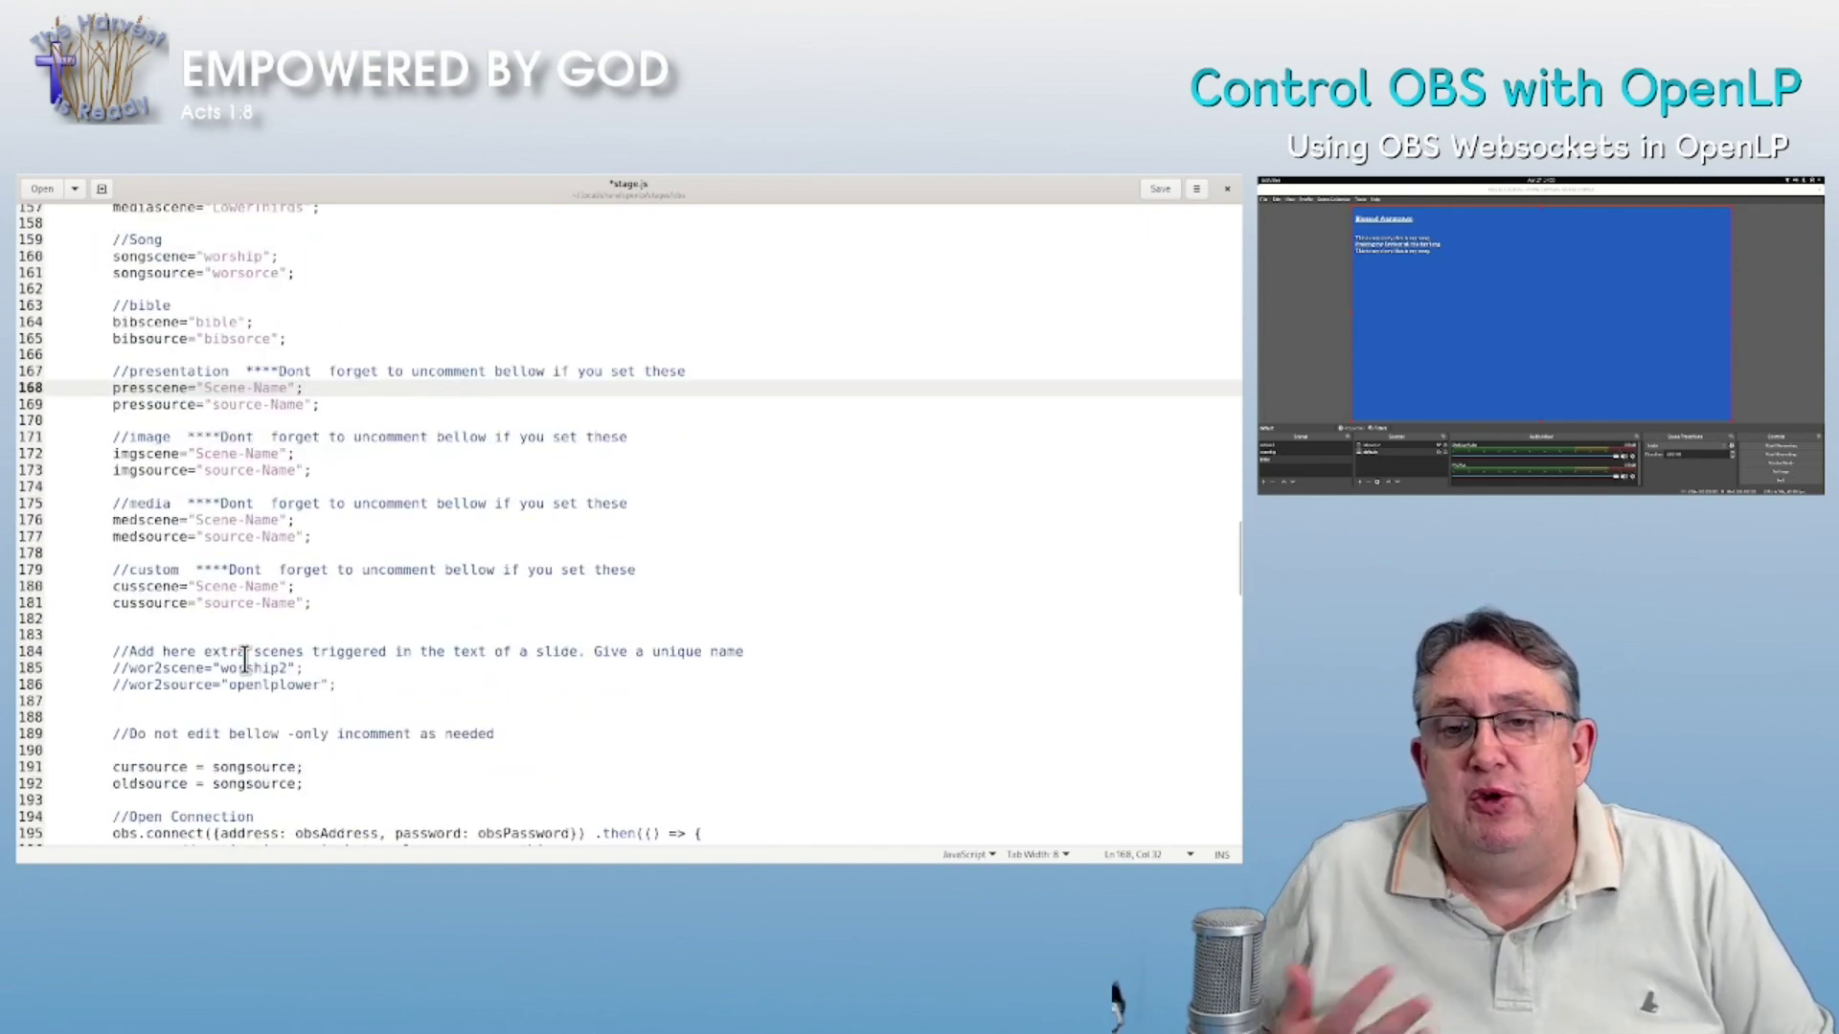
scroll(245, 659, down, 3)
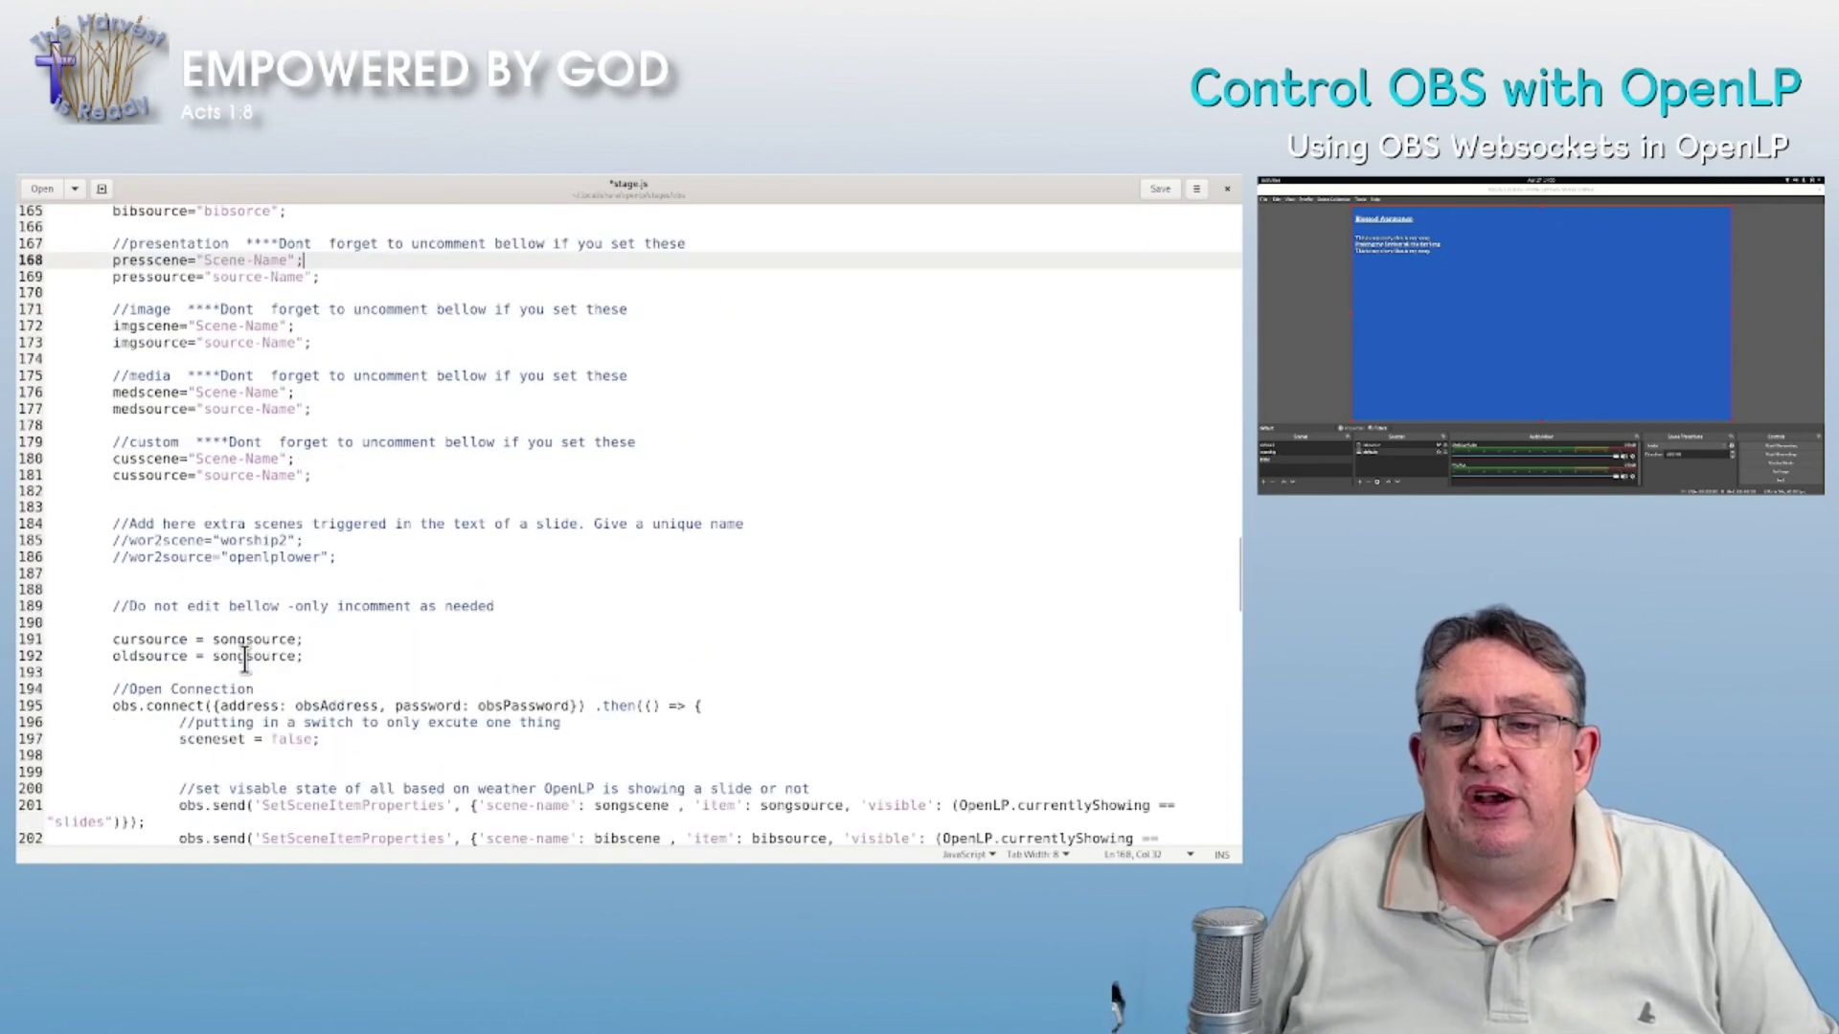
scroll(271, 661, up, 6)
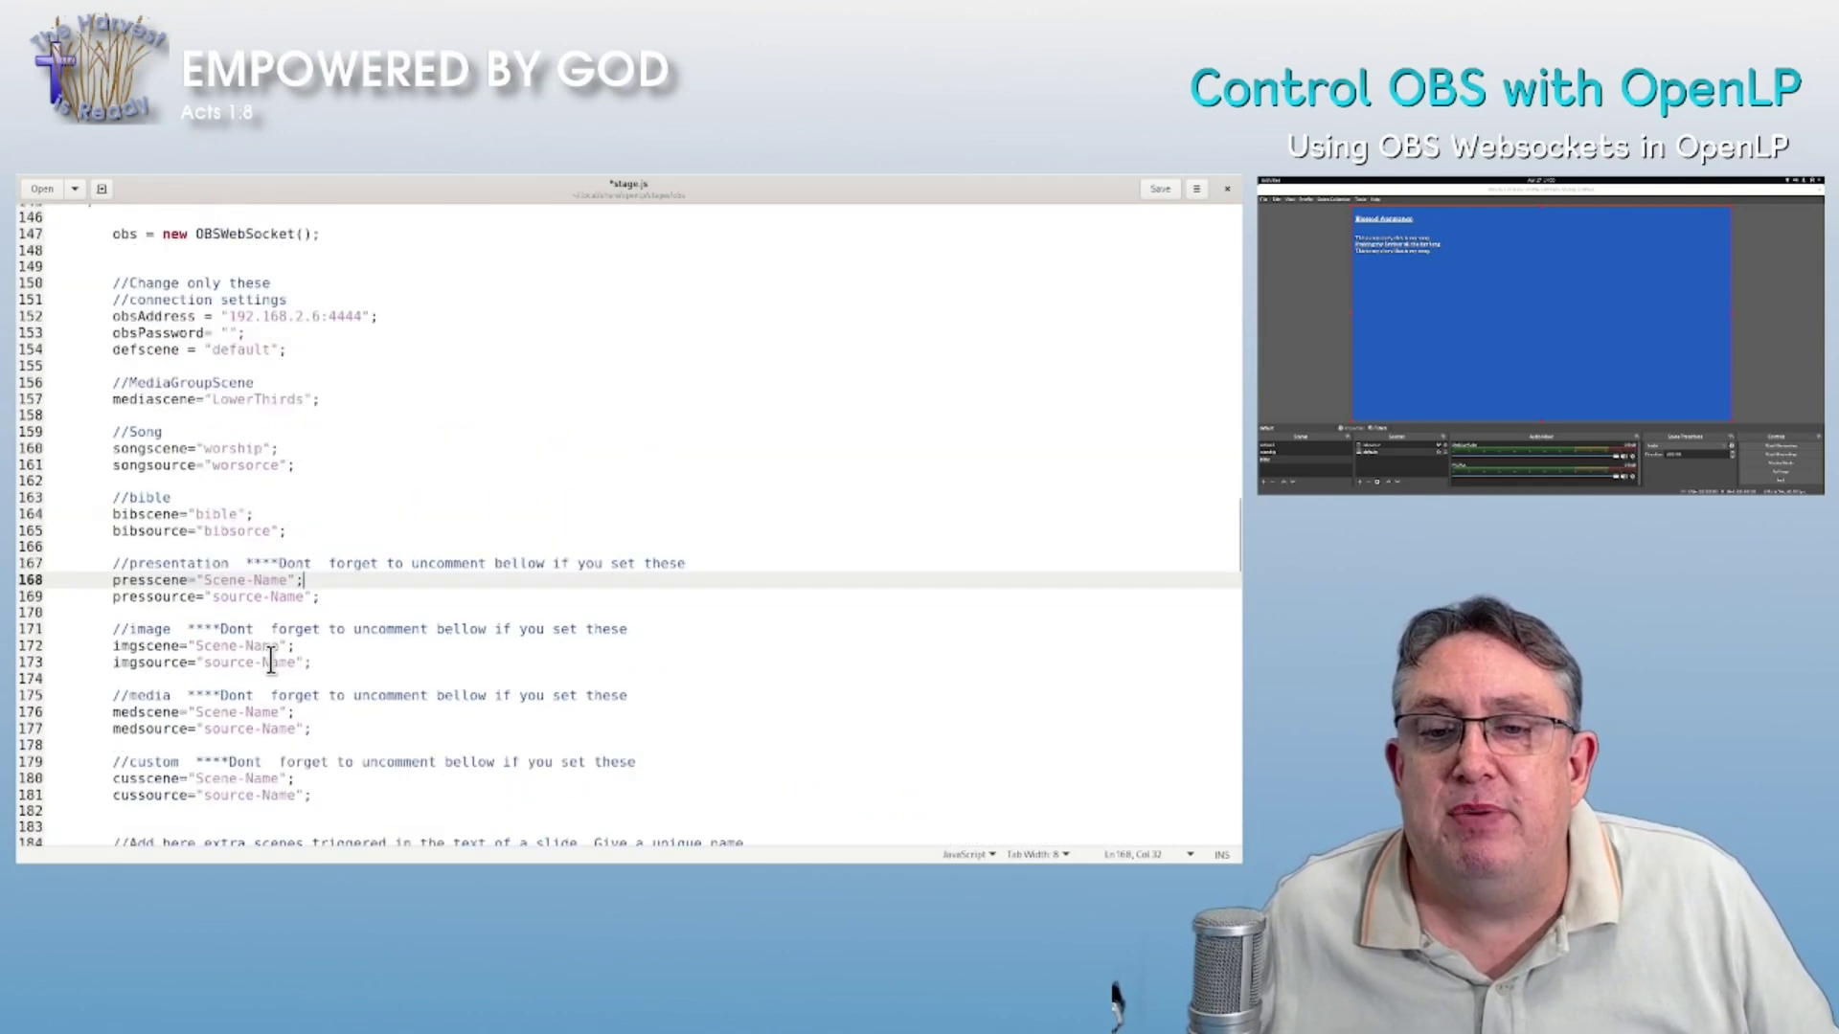
scroll(271, 661, up, 1)
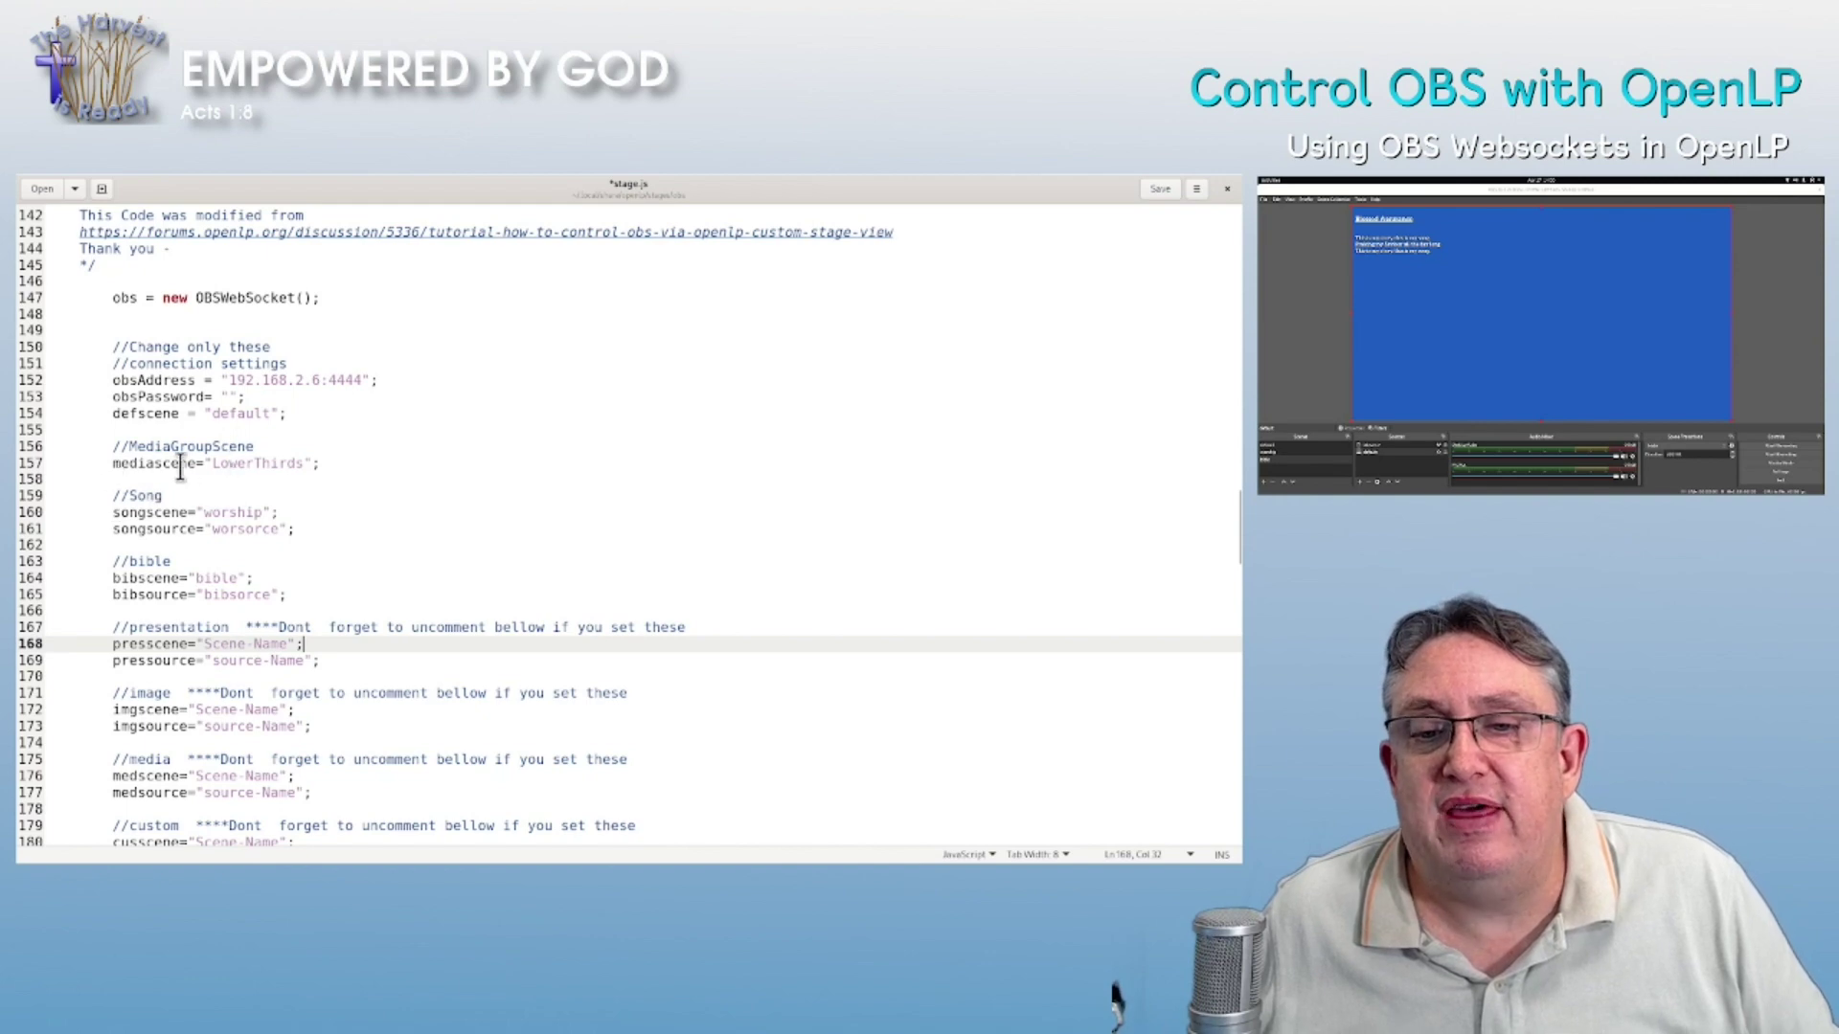
click(113, 463)
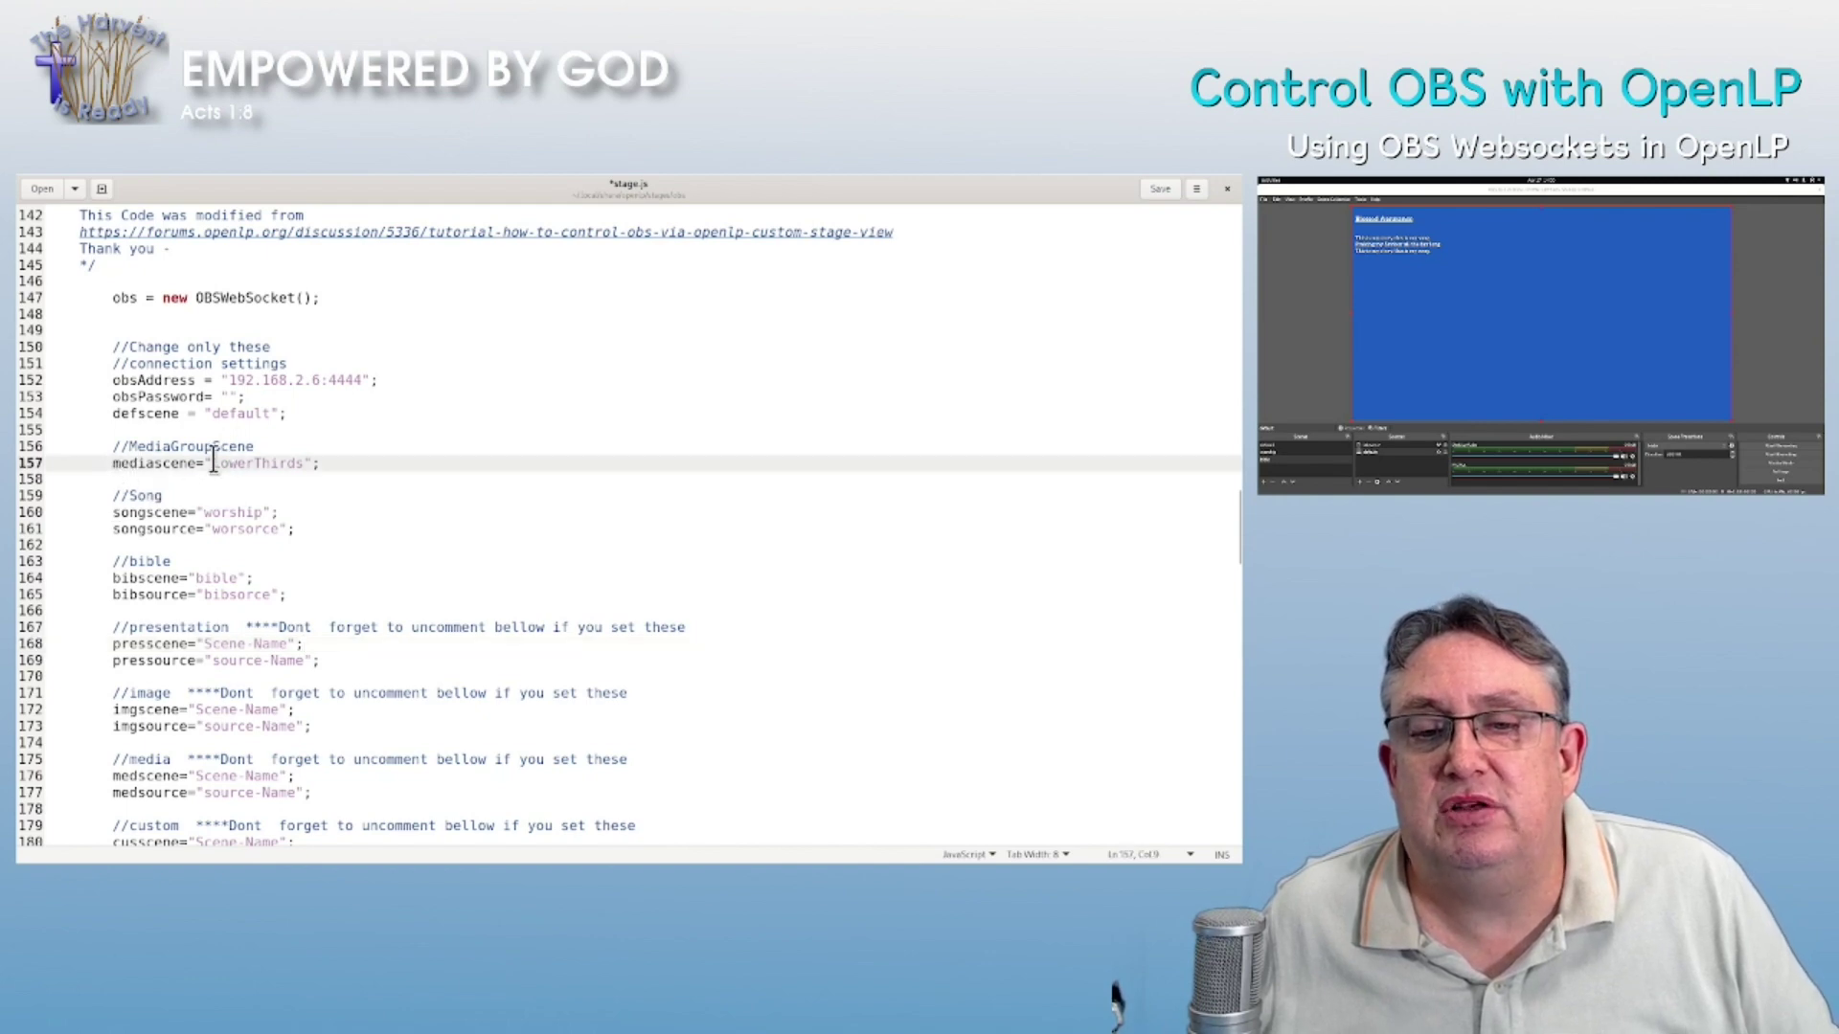
scroll(235, 471, down, 3)
scroll(278, 510, down, 8)
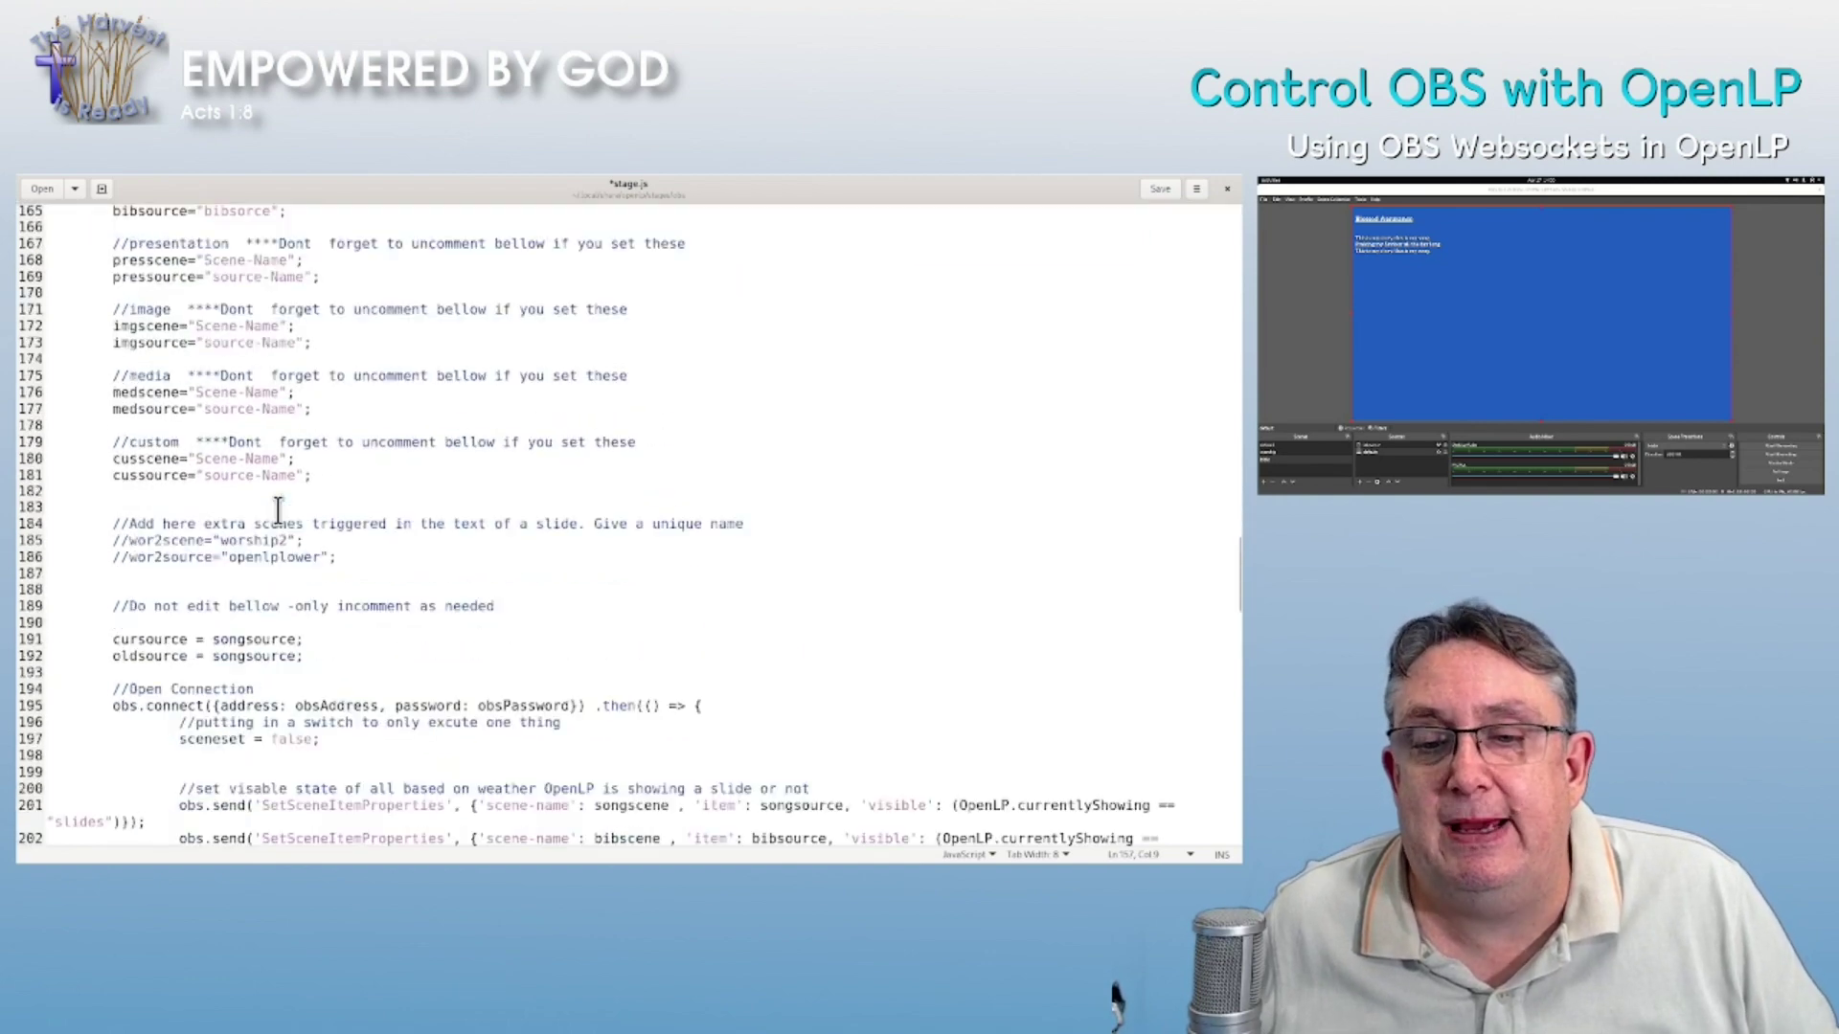
scroll(278, 510, down, 6)
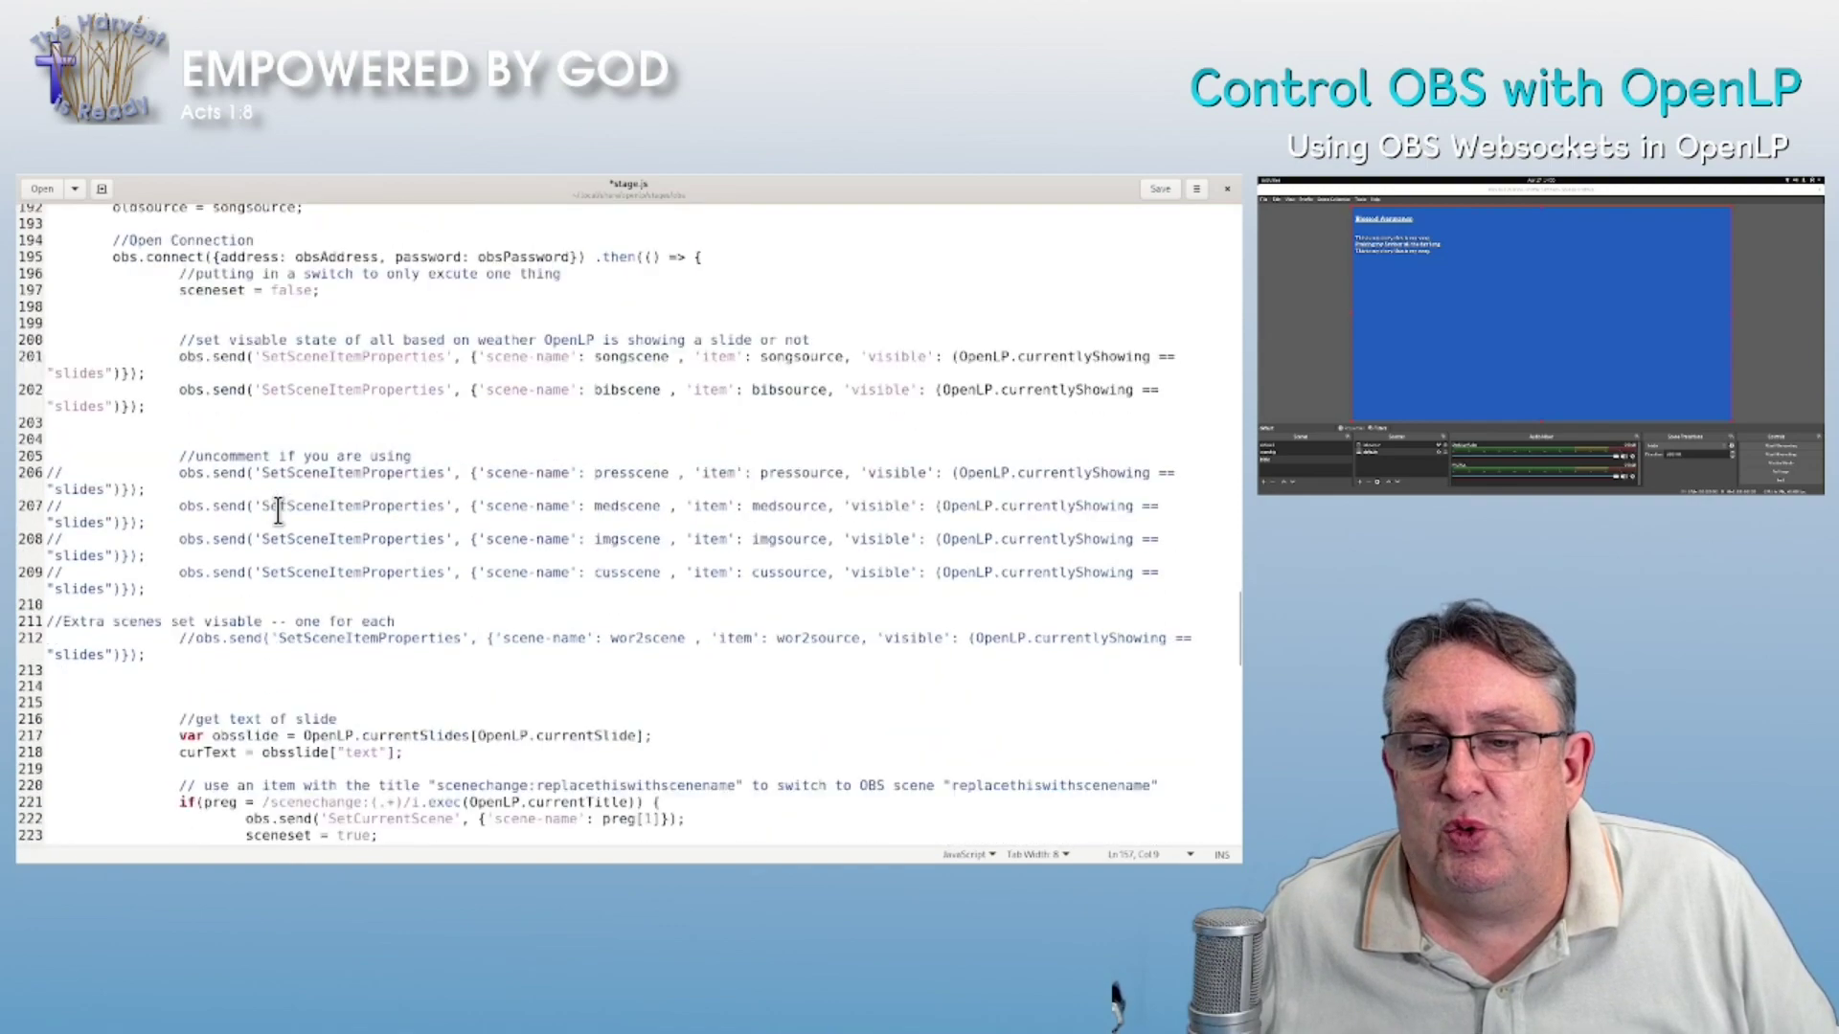
- Review the visibility and scene-change code in stage.js and save the file
scroll(278, 511, up, 10)
scroll(278, 511, down, 18)
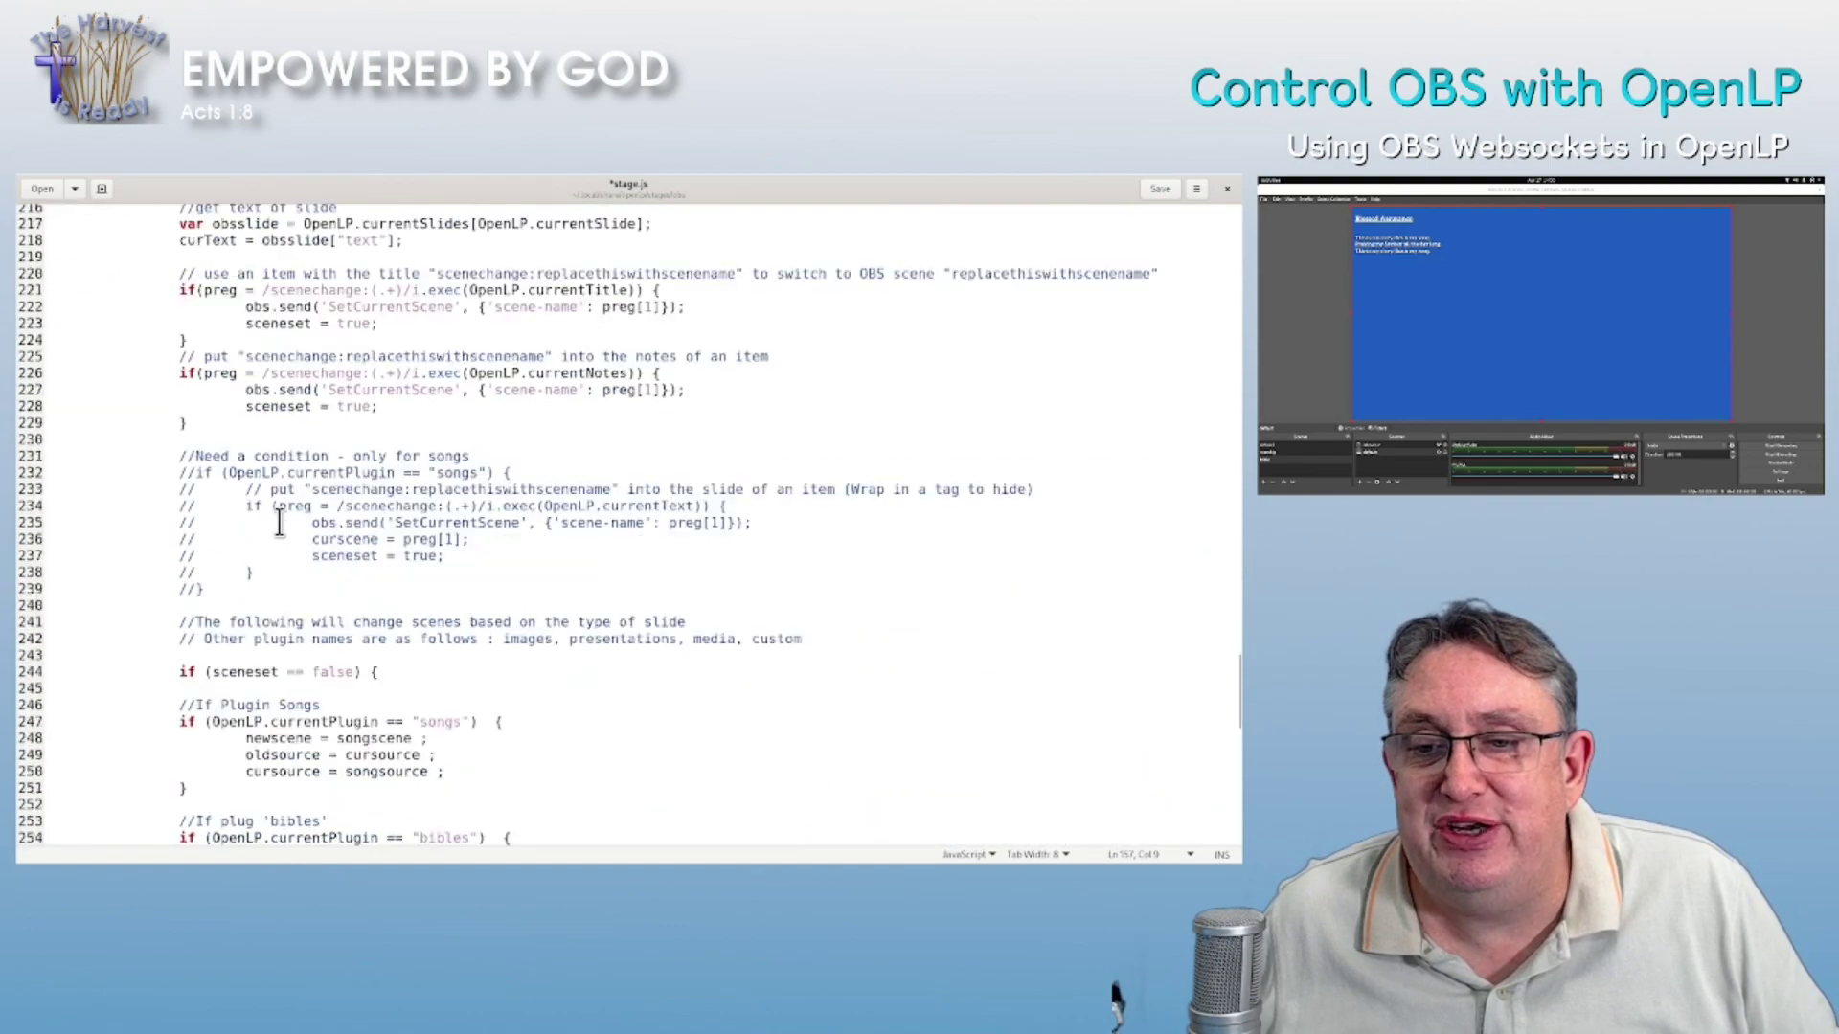
scroll(279, 522, up, 7)
scroll(280, 522, up, 20)
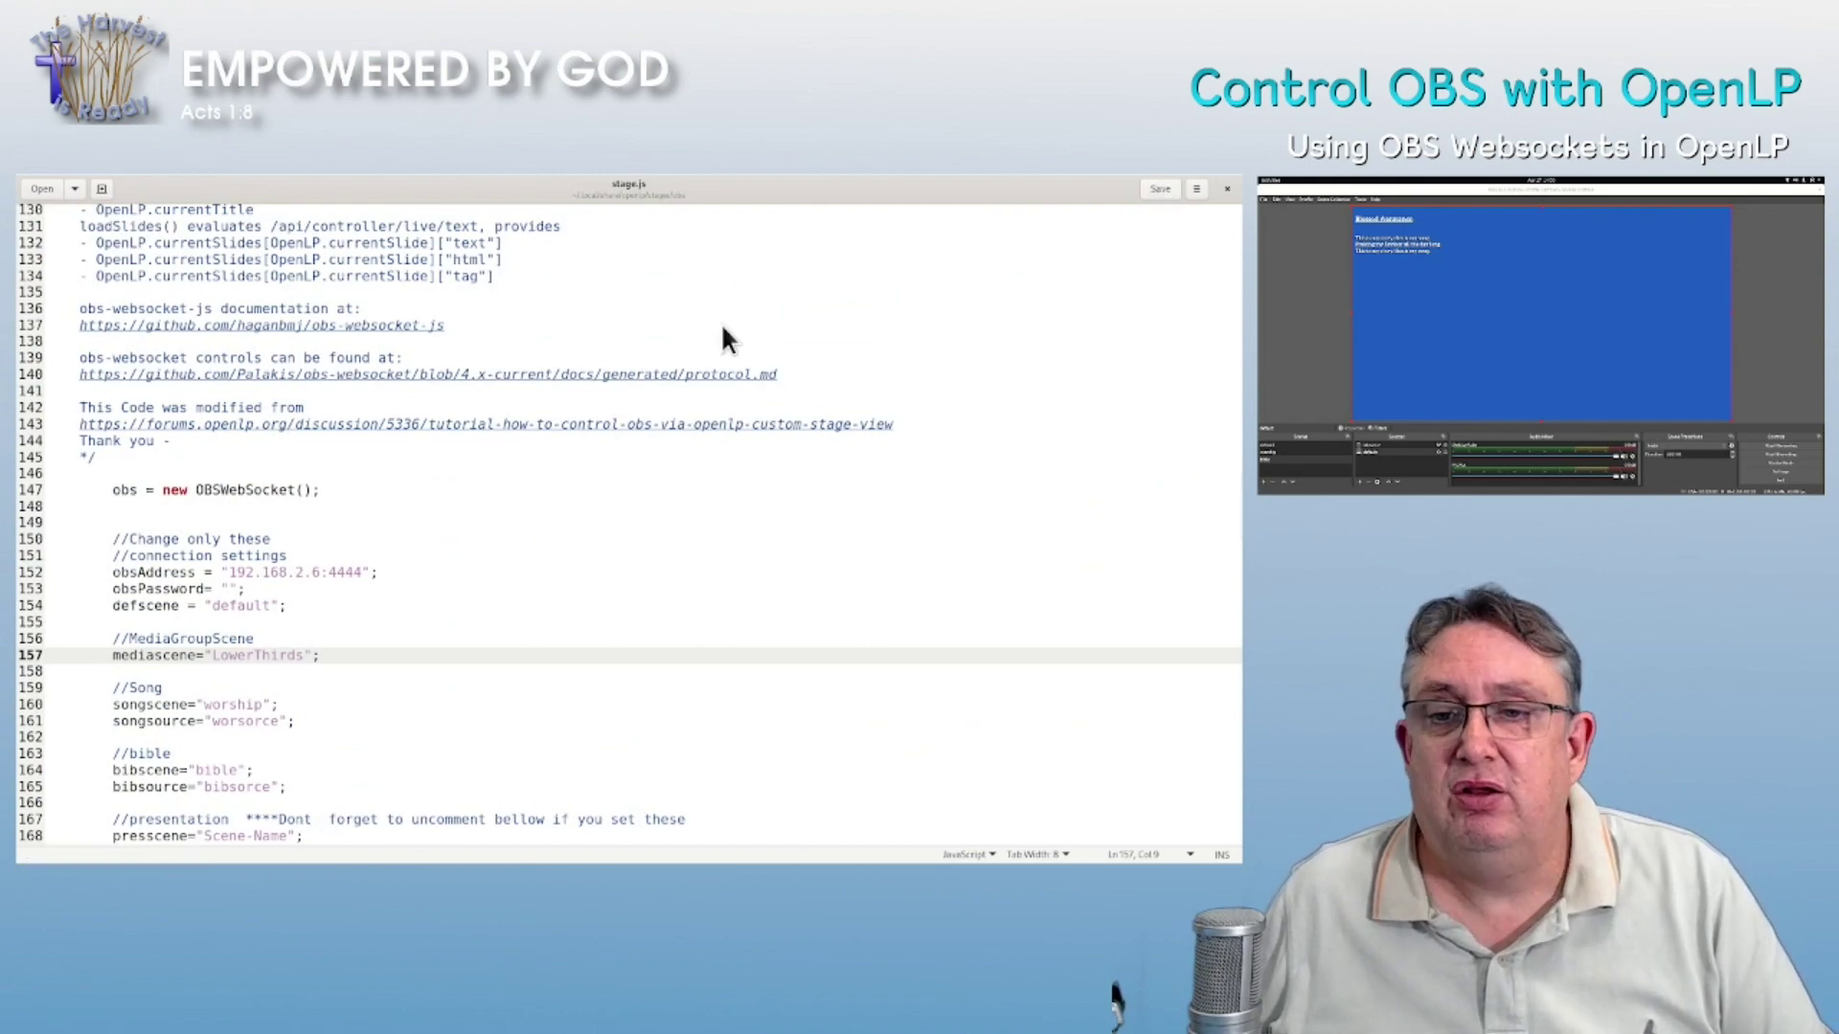
- Switch to OBS and add a new scene named OpenLPCTL
key(alt+Tab)
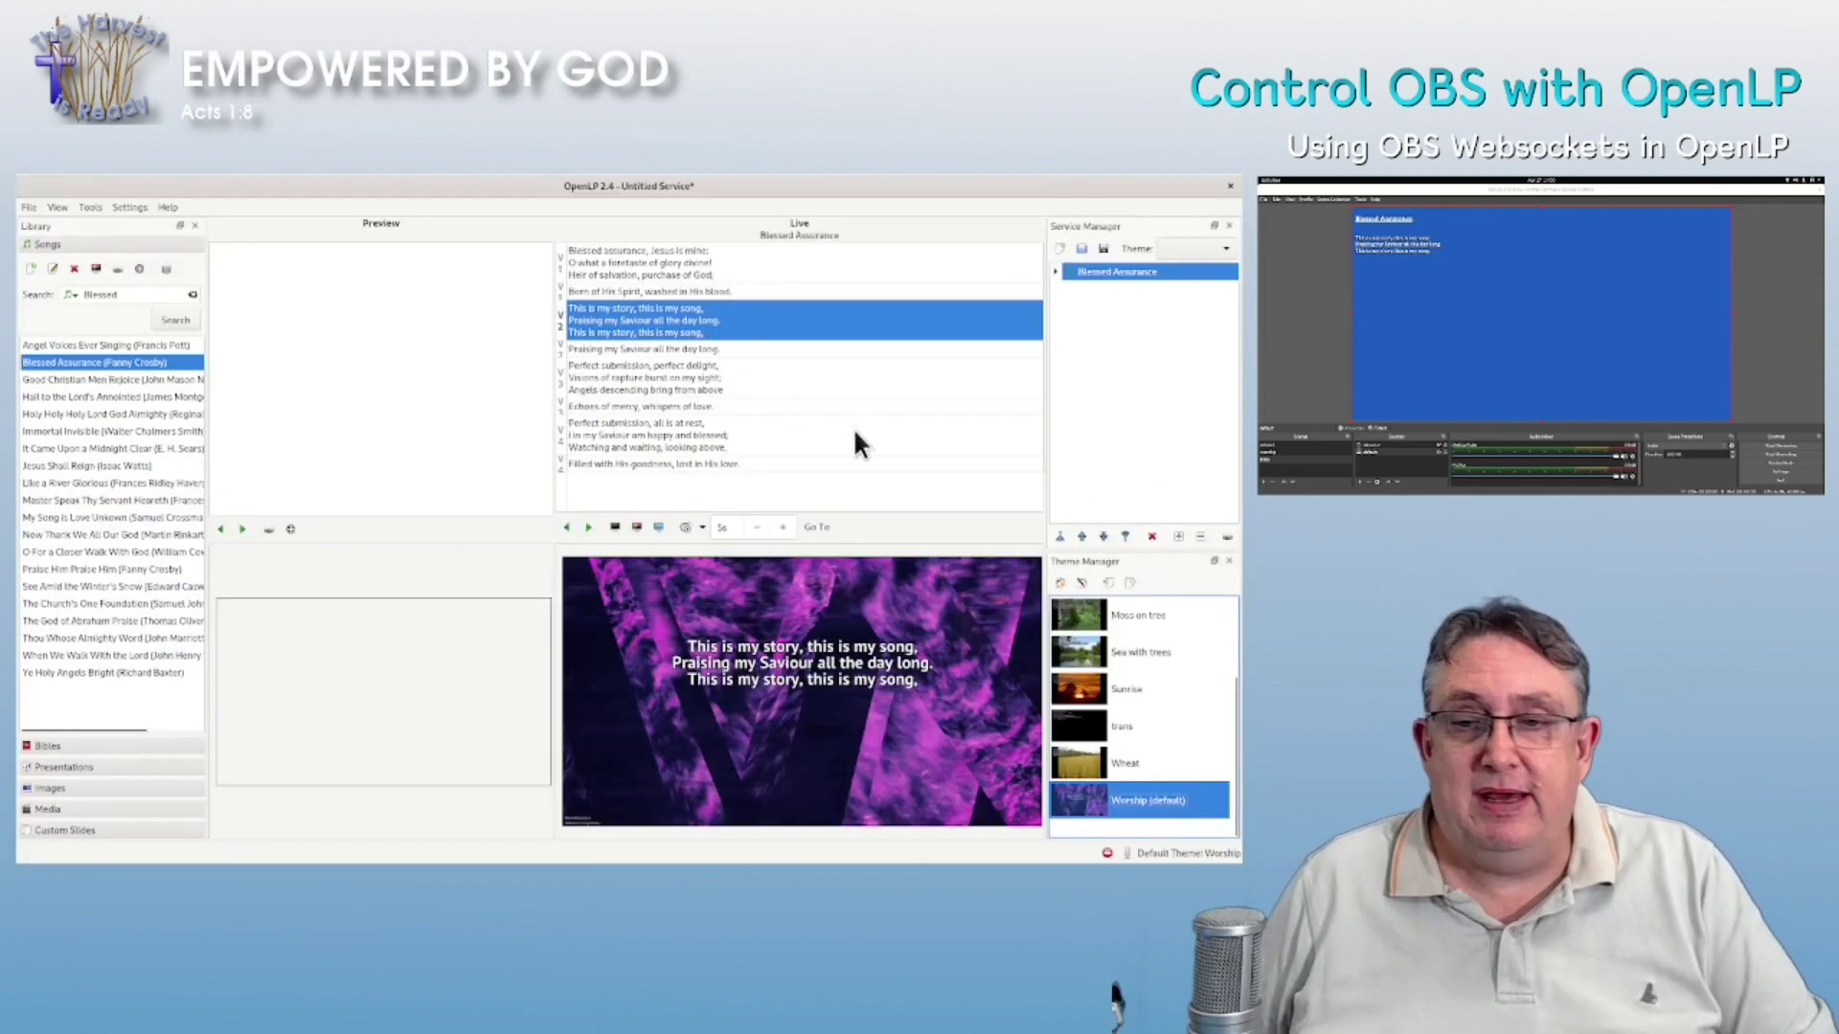
key(alt+Tab)
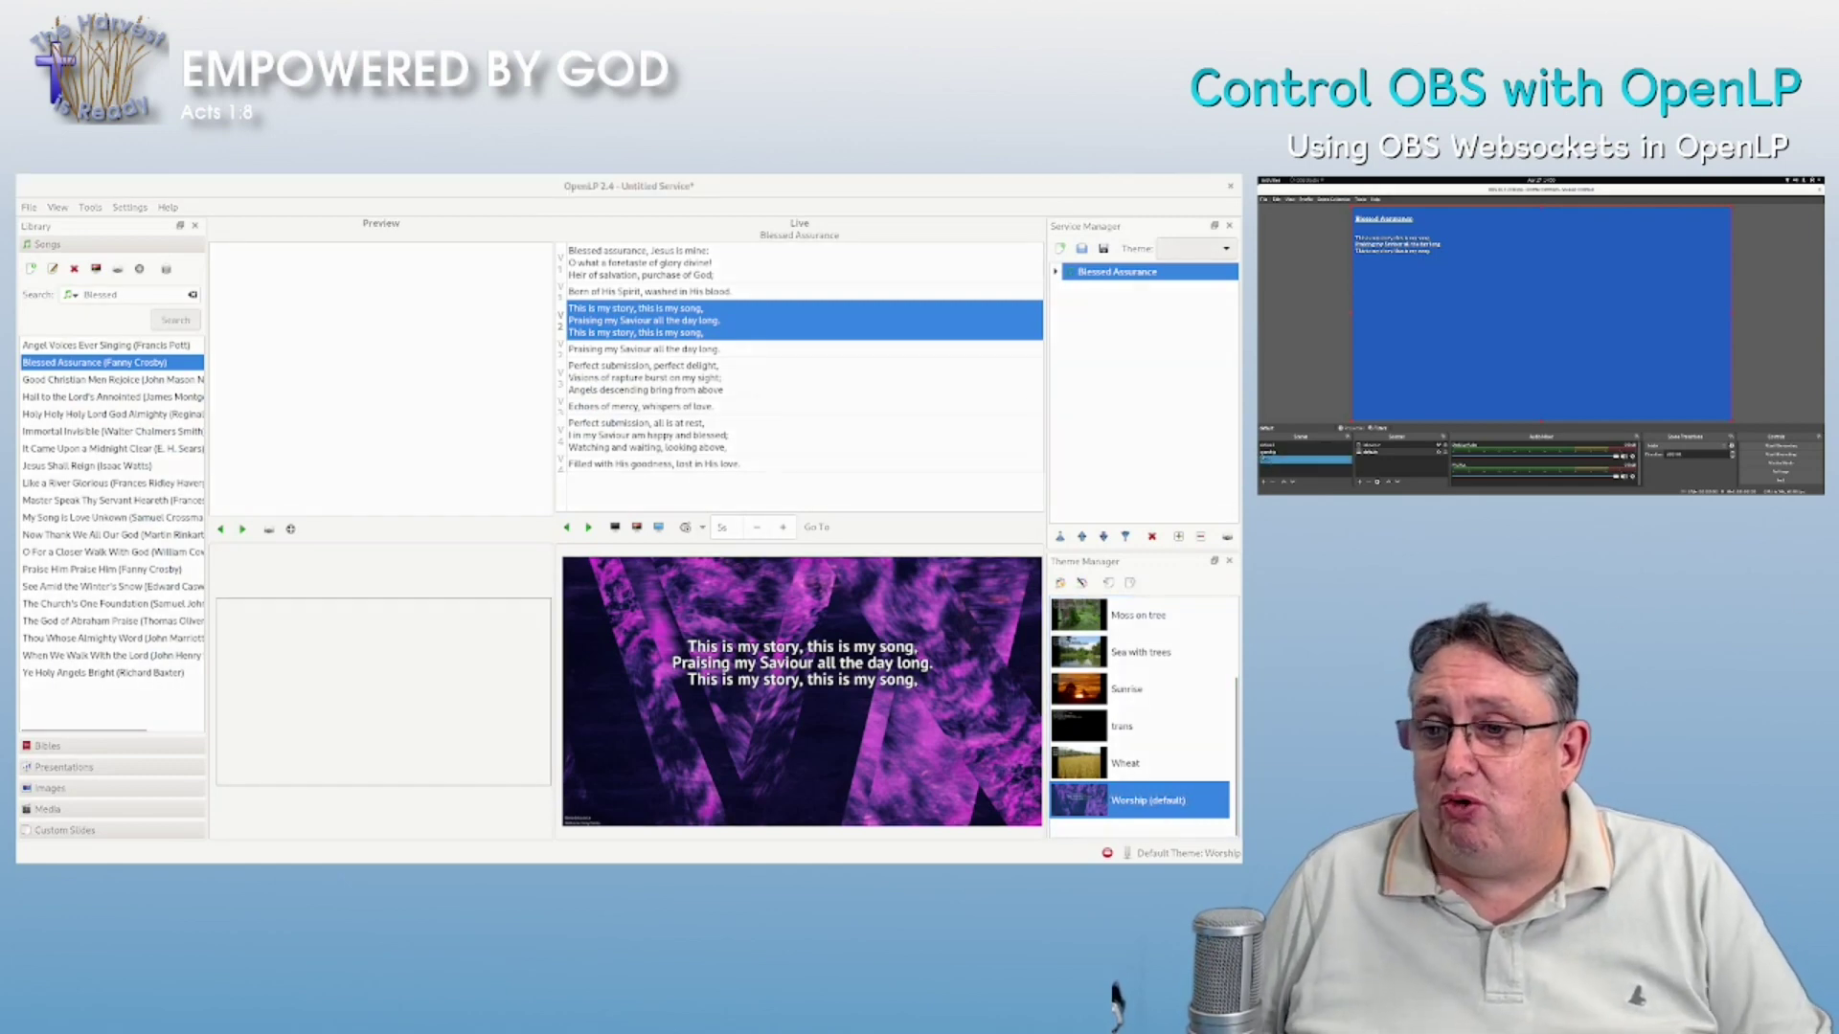
key(alt+Tab)
key(alt+Tab)
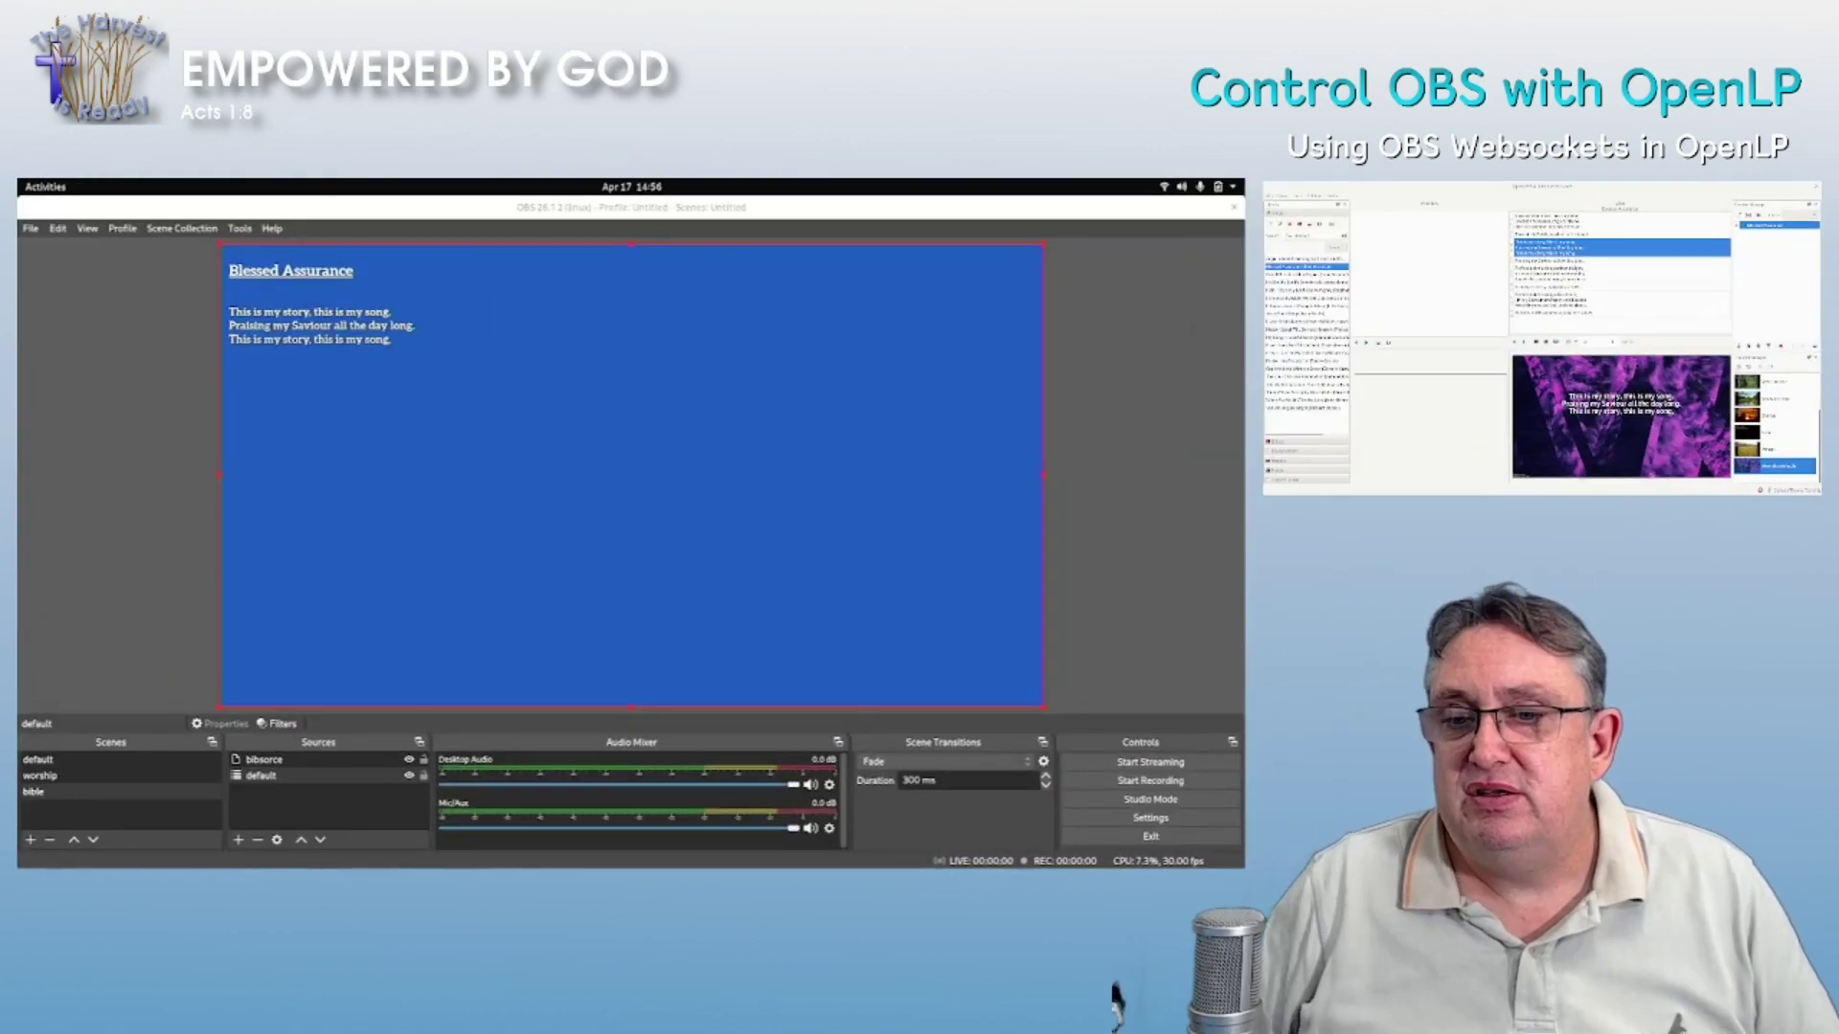
click(31, 840)
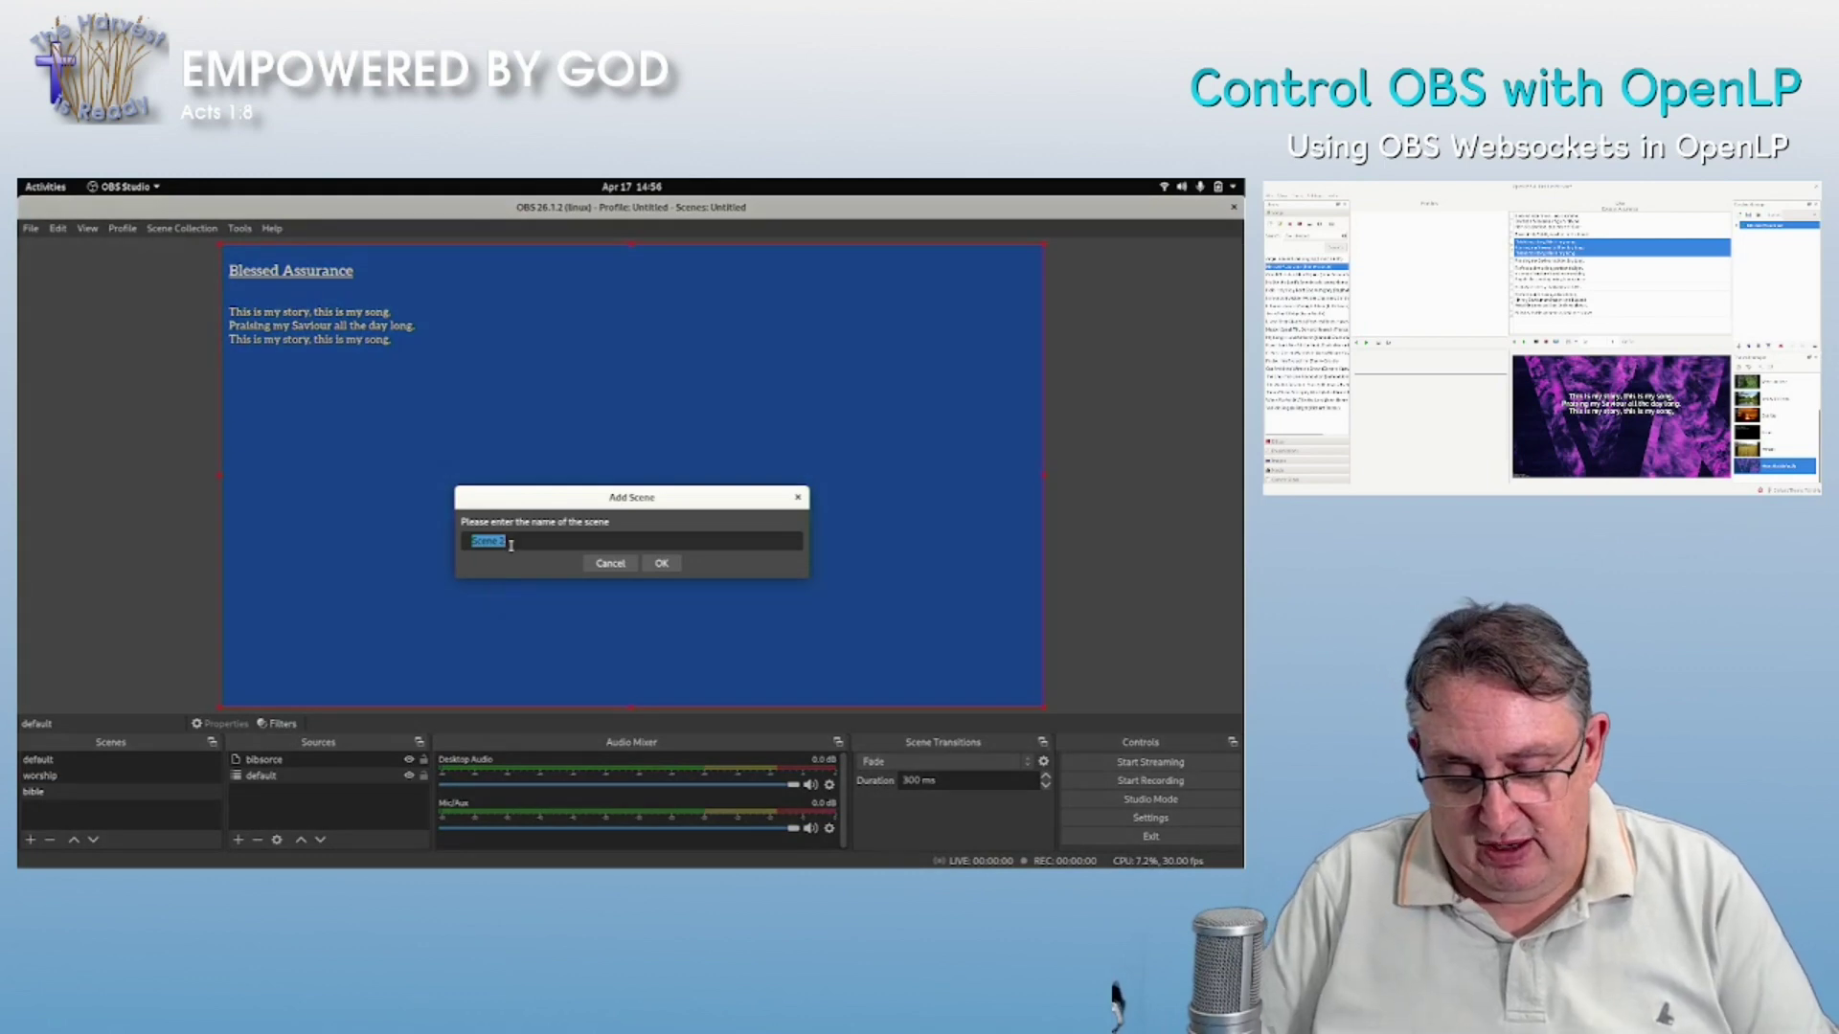
text(Open)
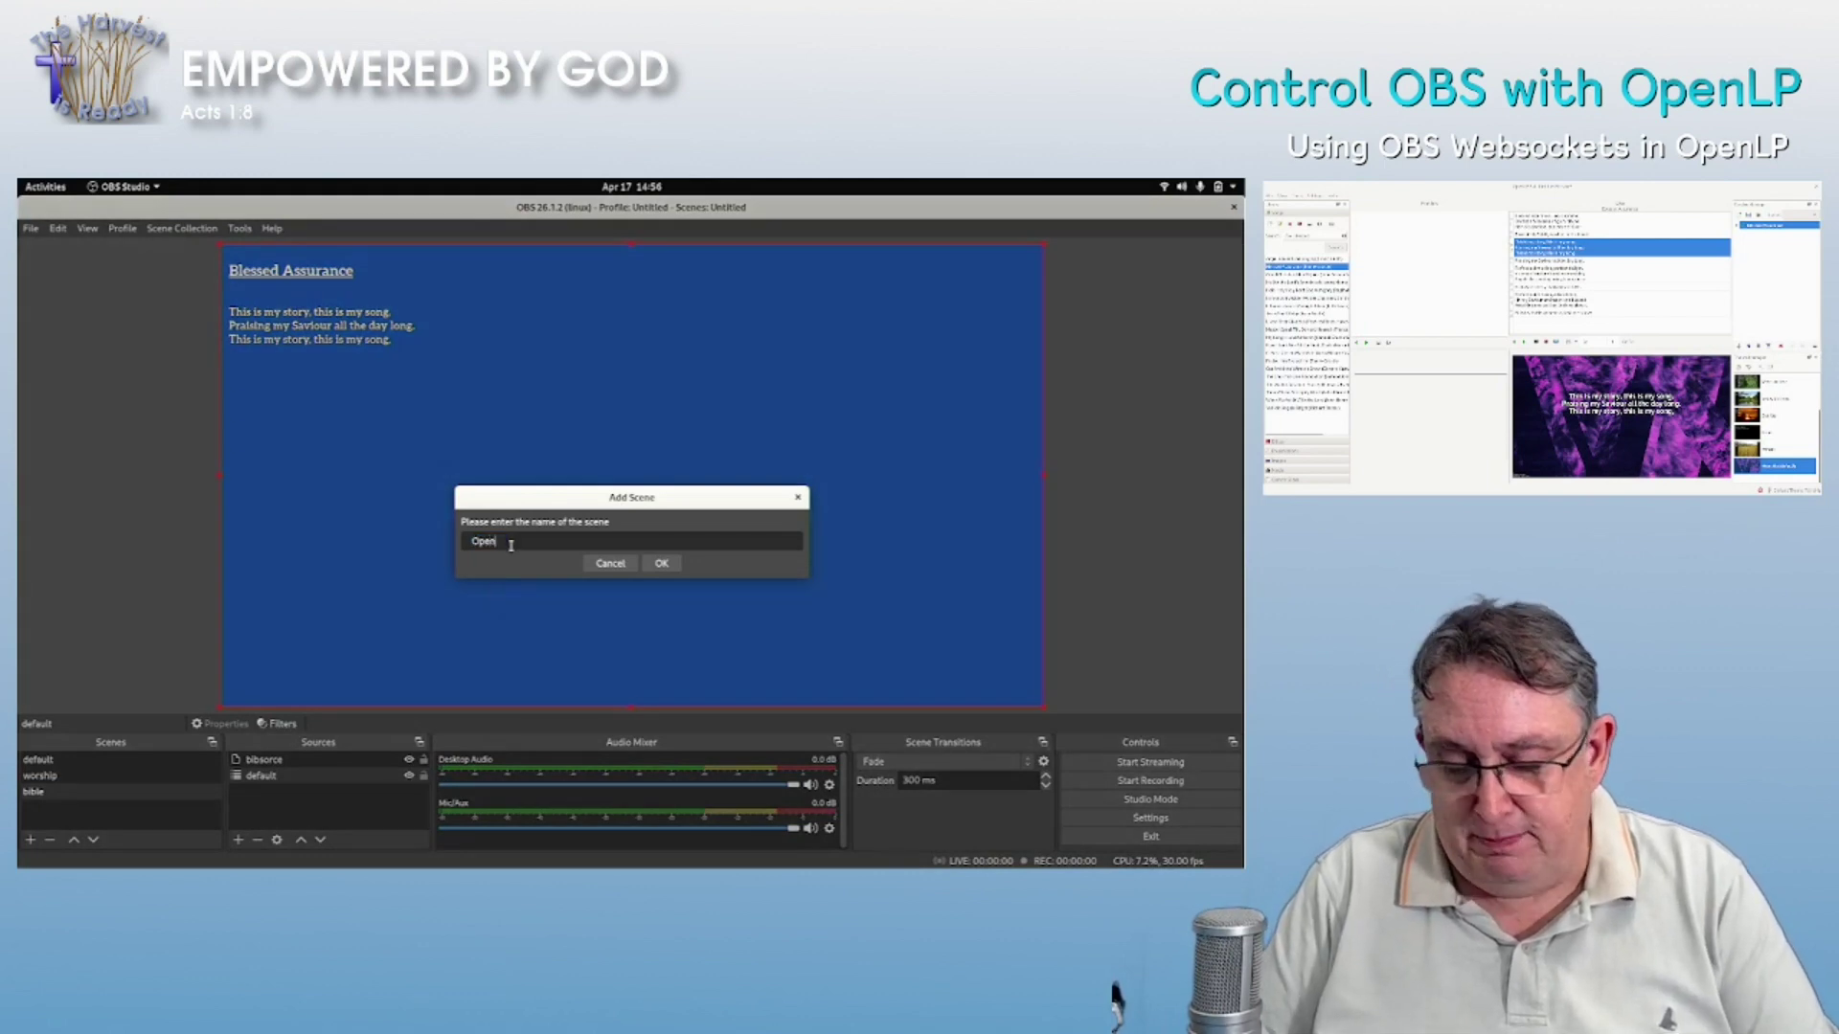
text(LP)
text( Ti)
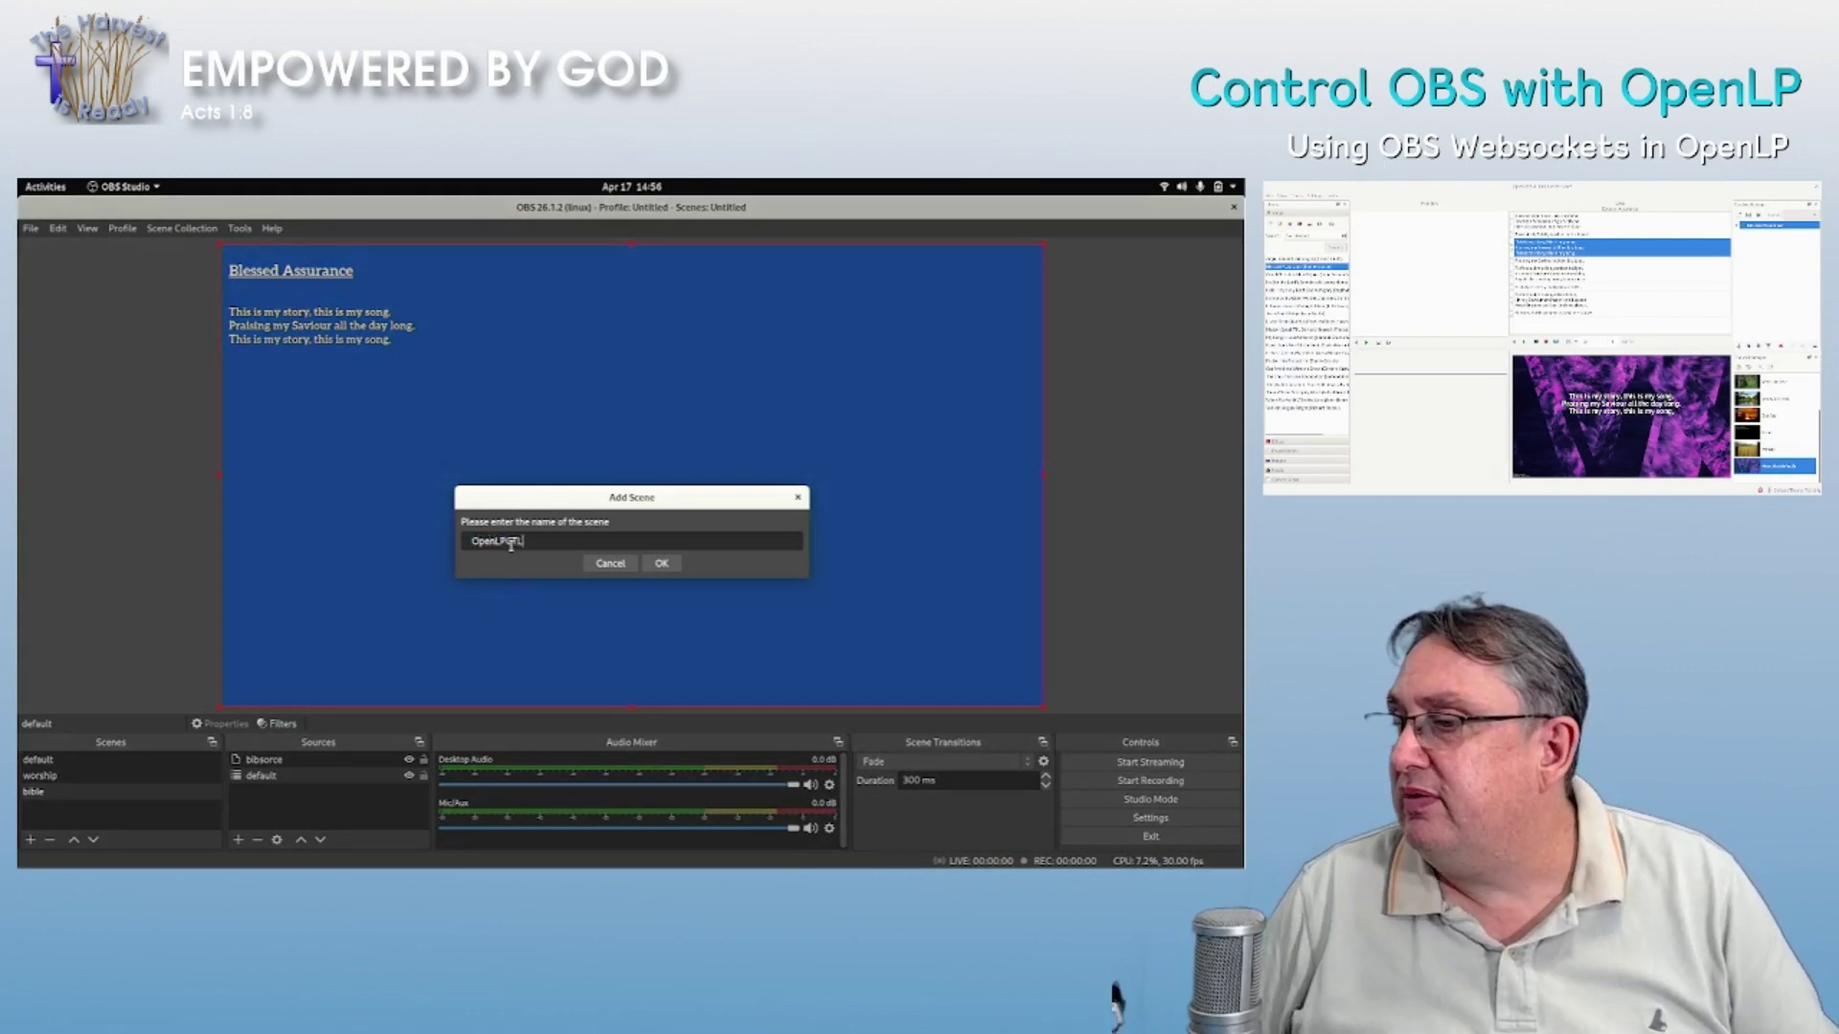
click(659, 564)
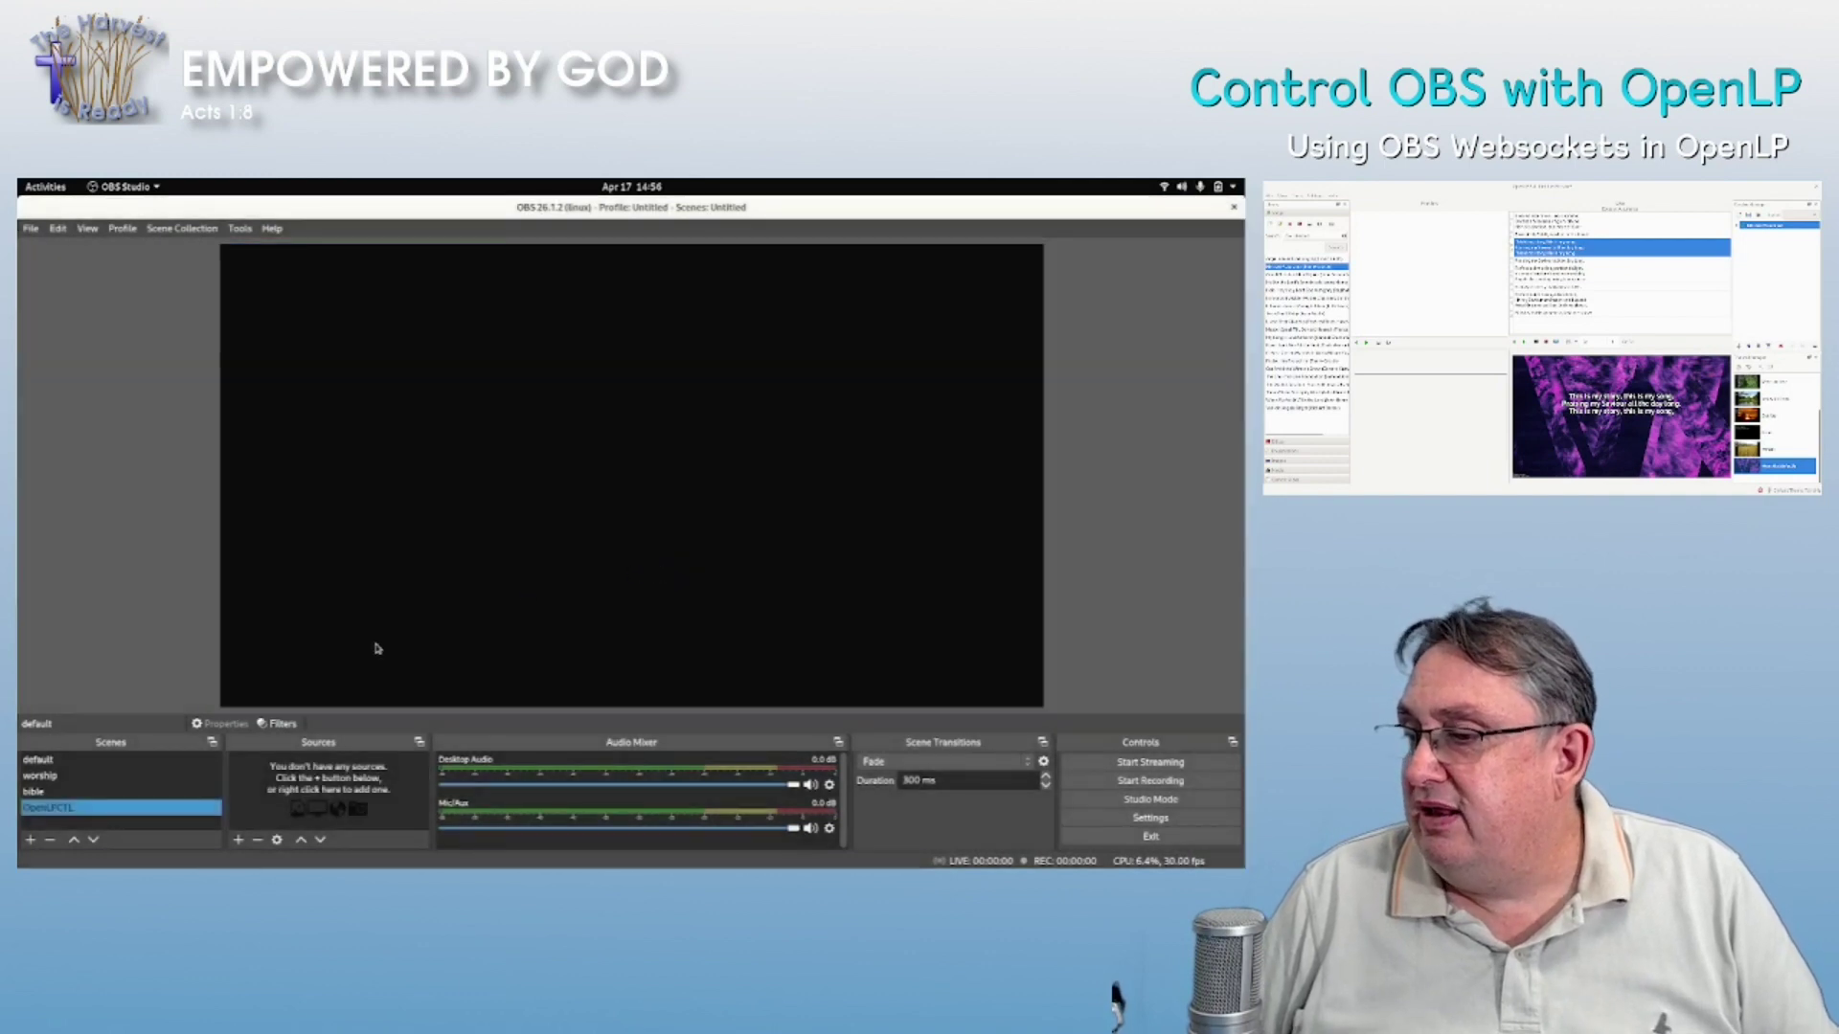
click(238, 840)
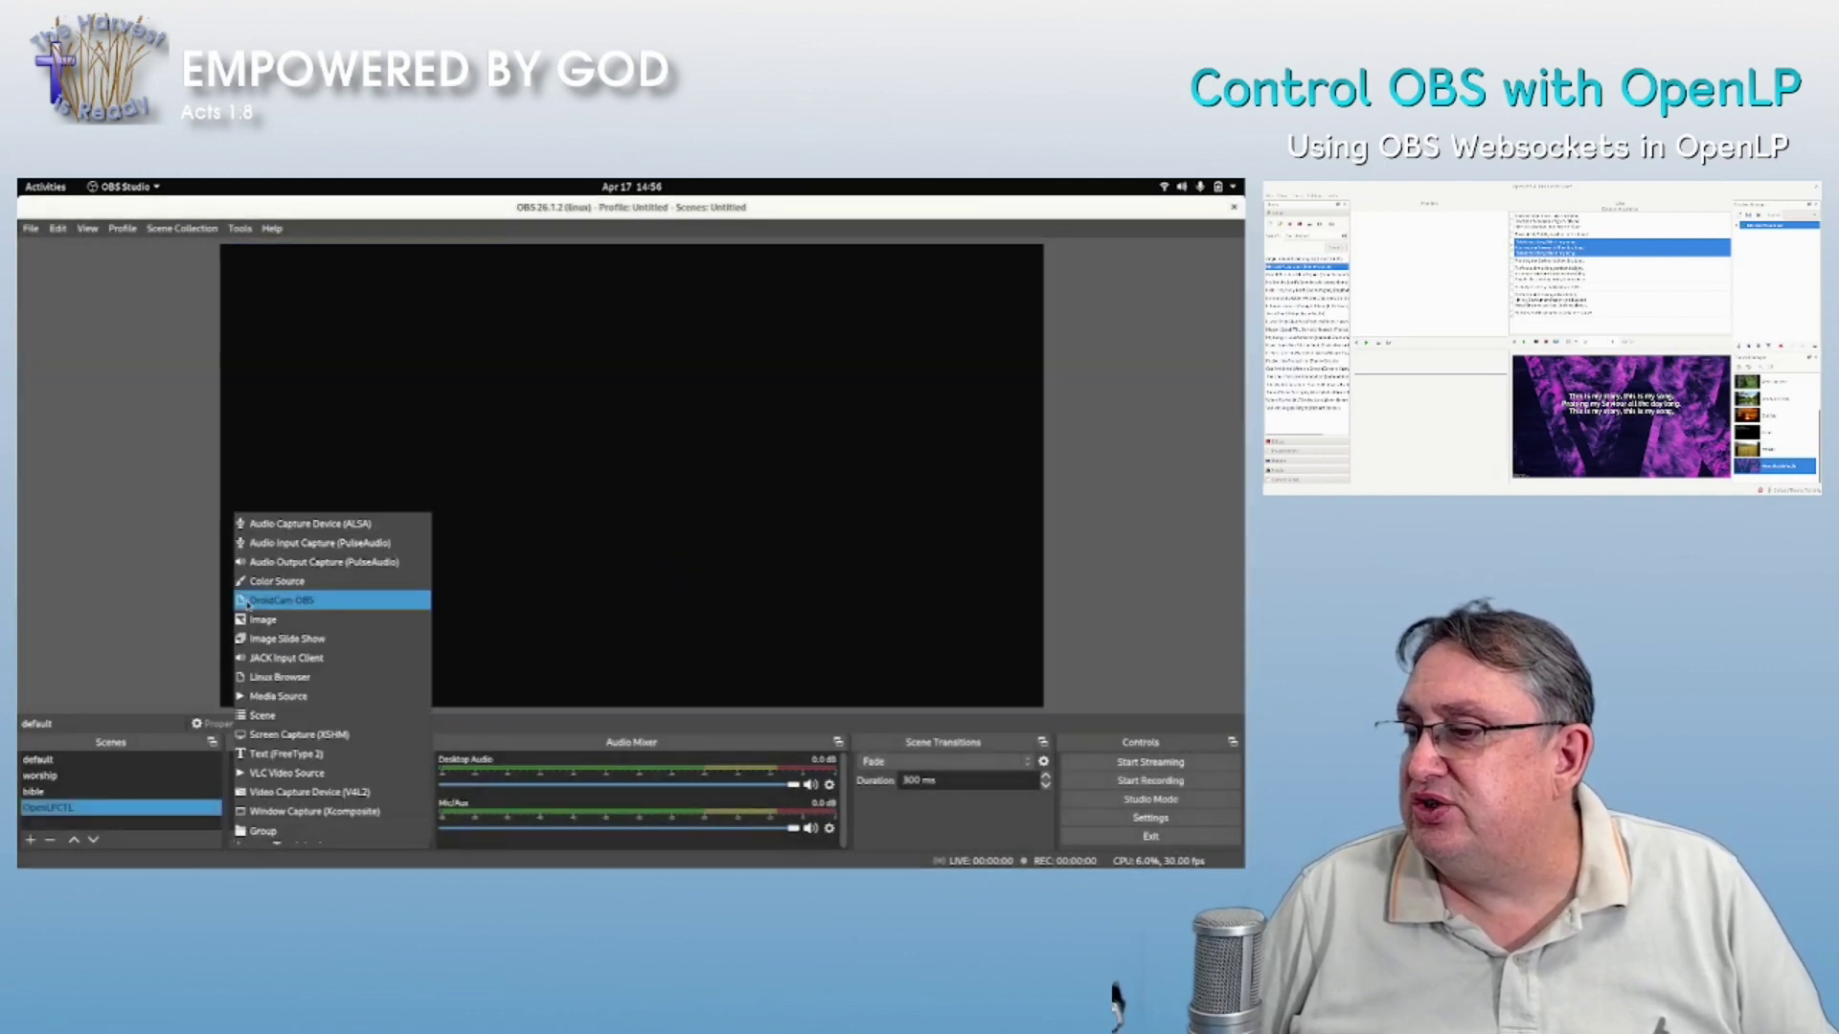
click(280, 677)
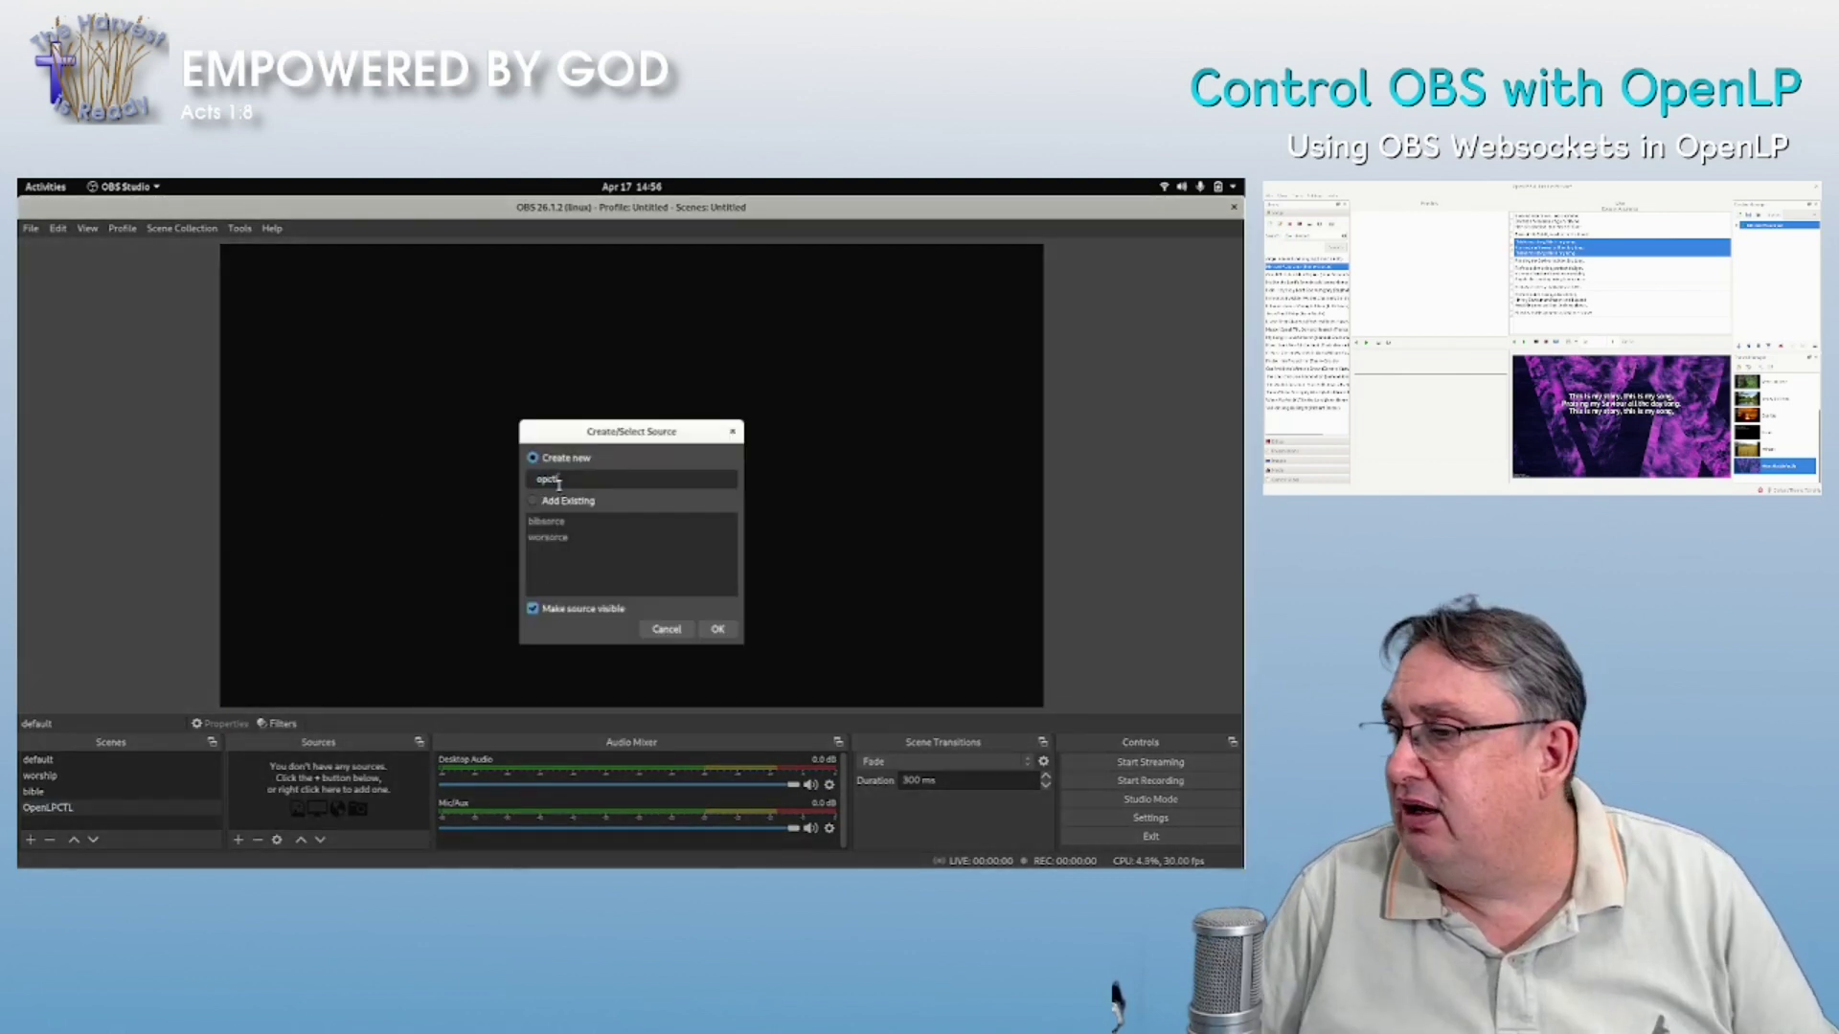
key(Return)
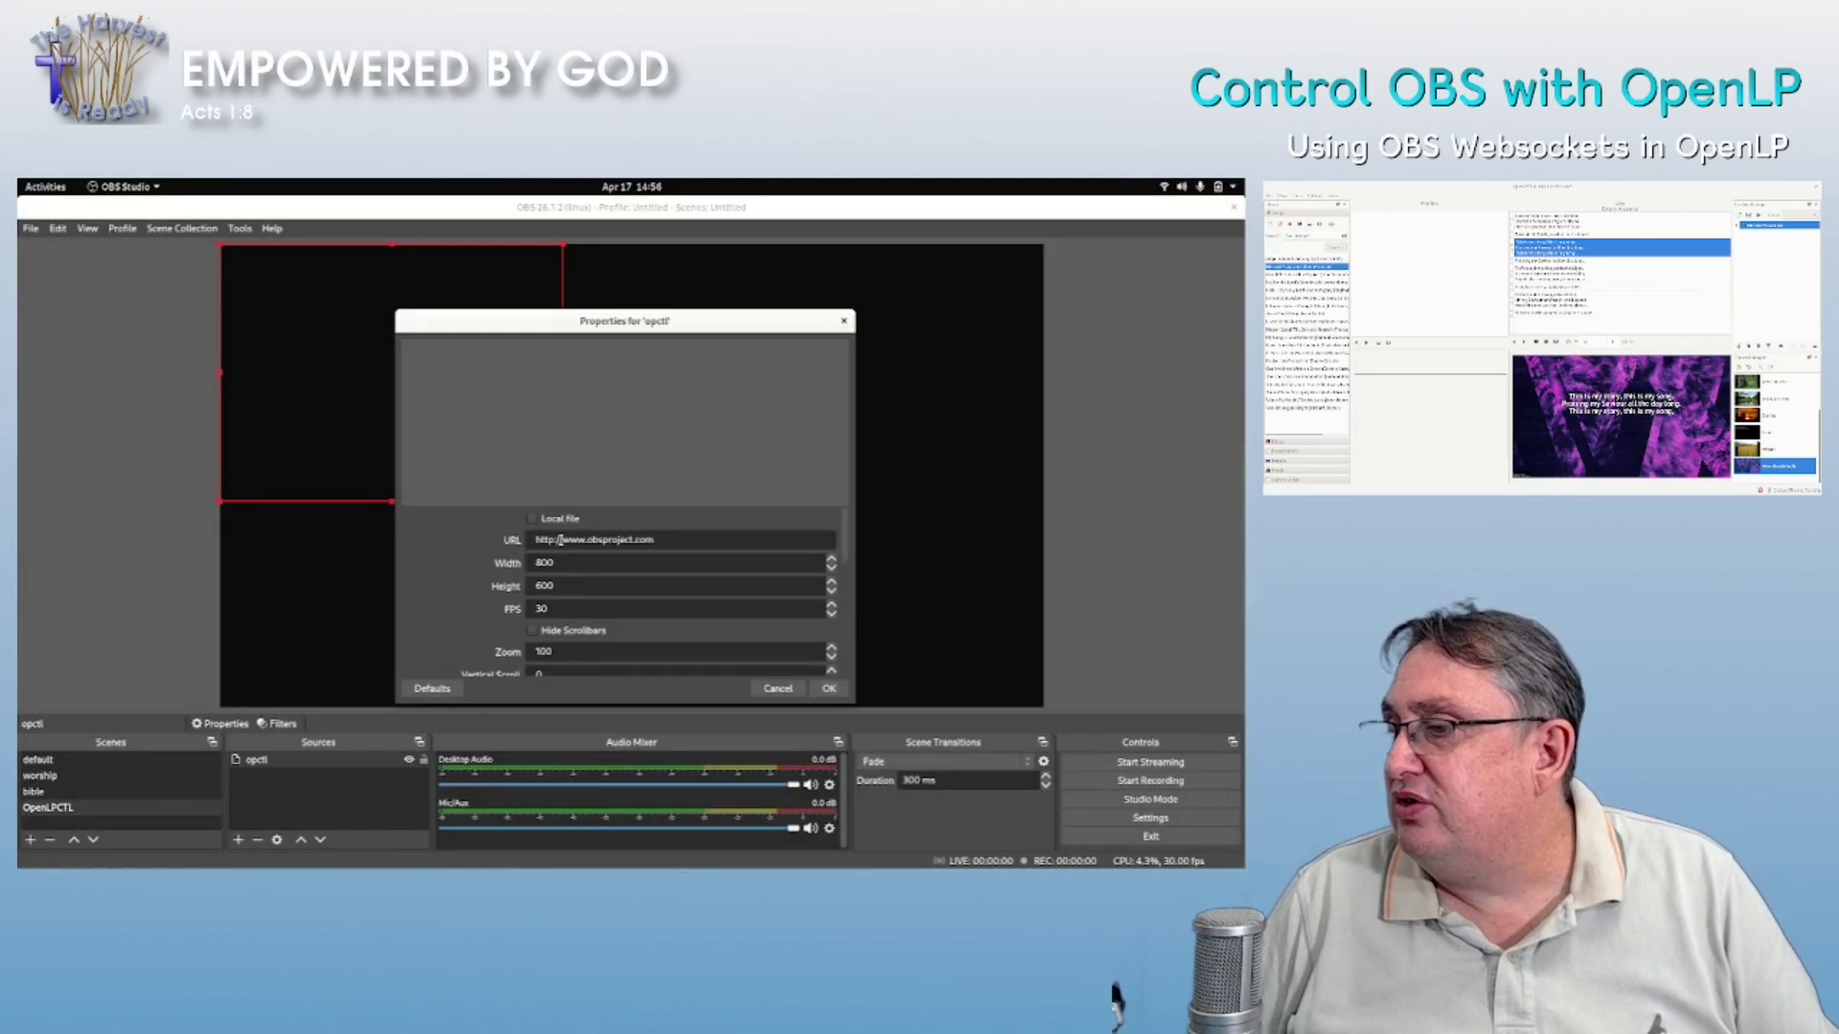
right_click(563, 541)
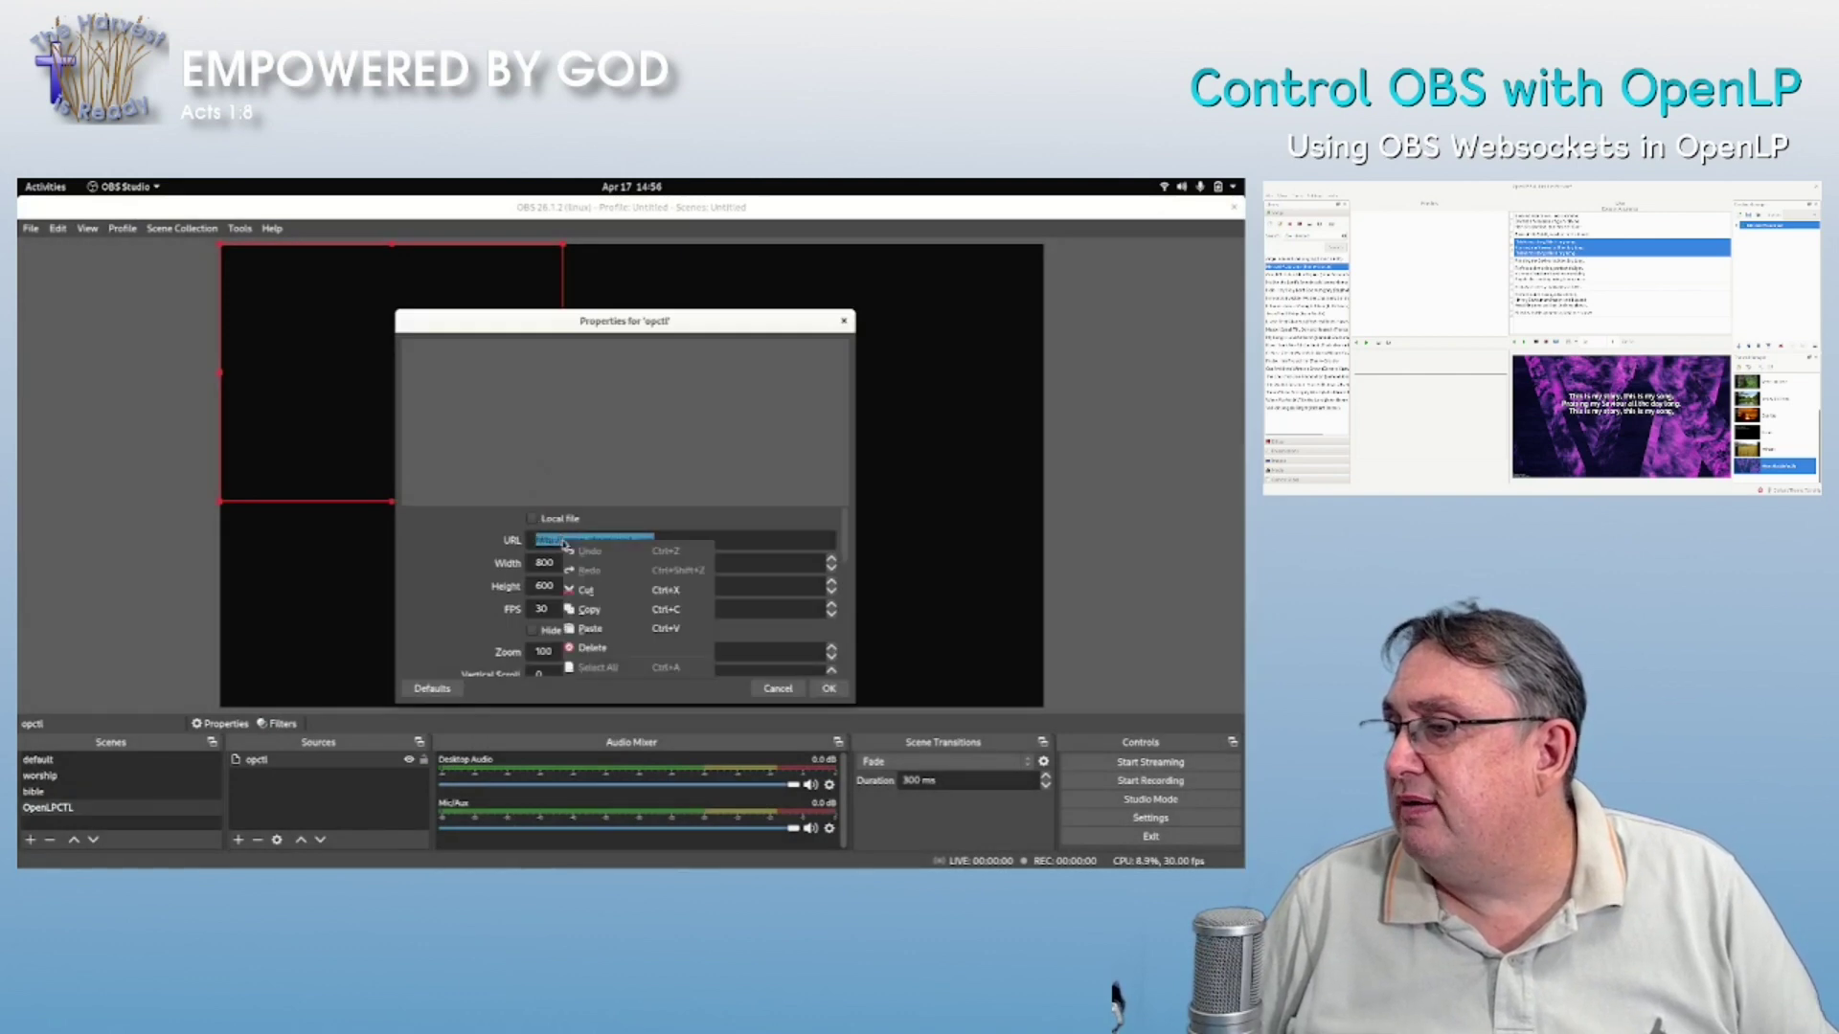
click(627, 630)
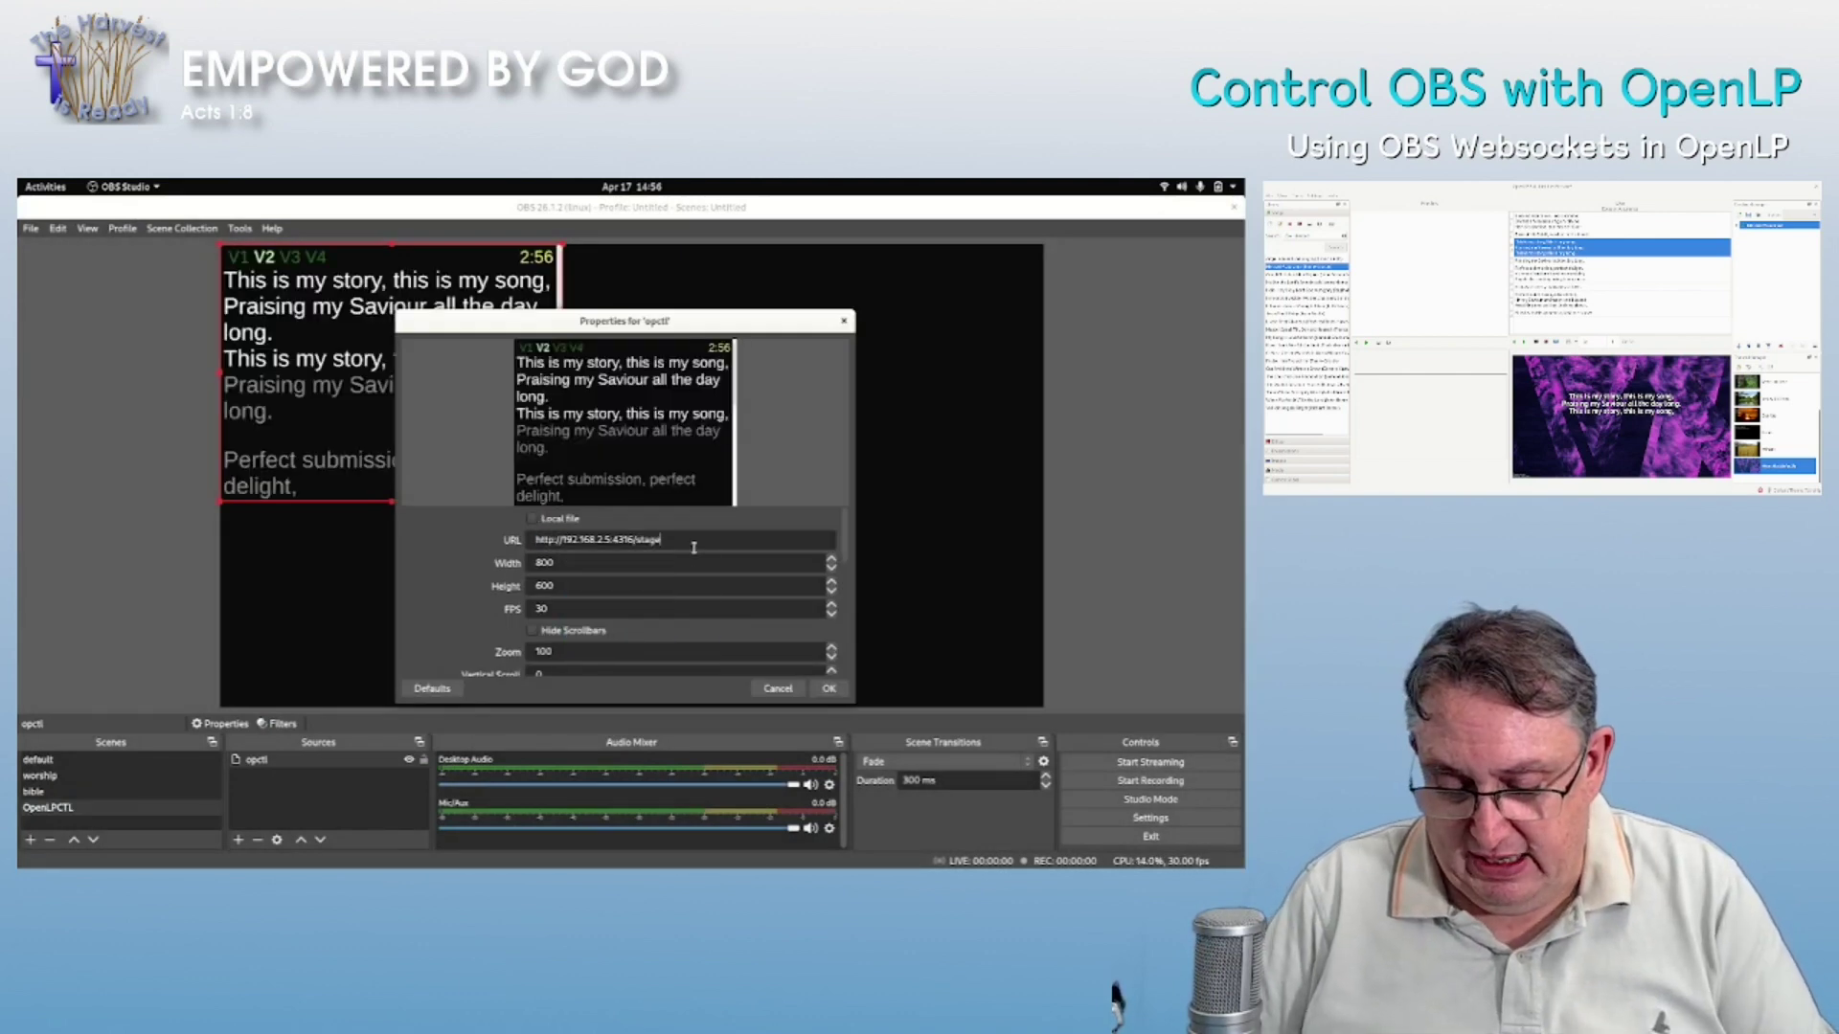
text(/obs)
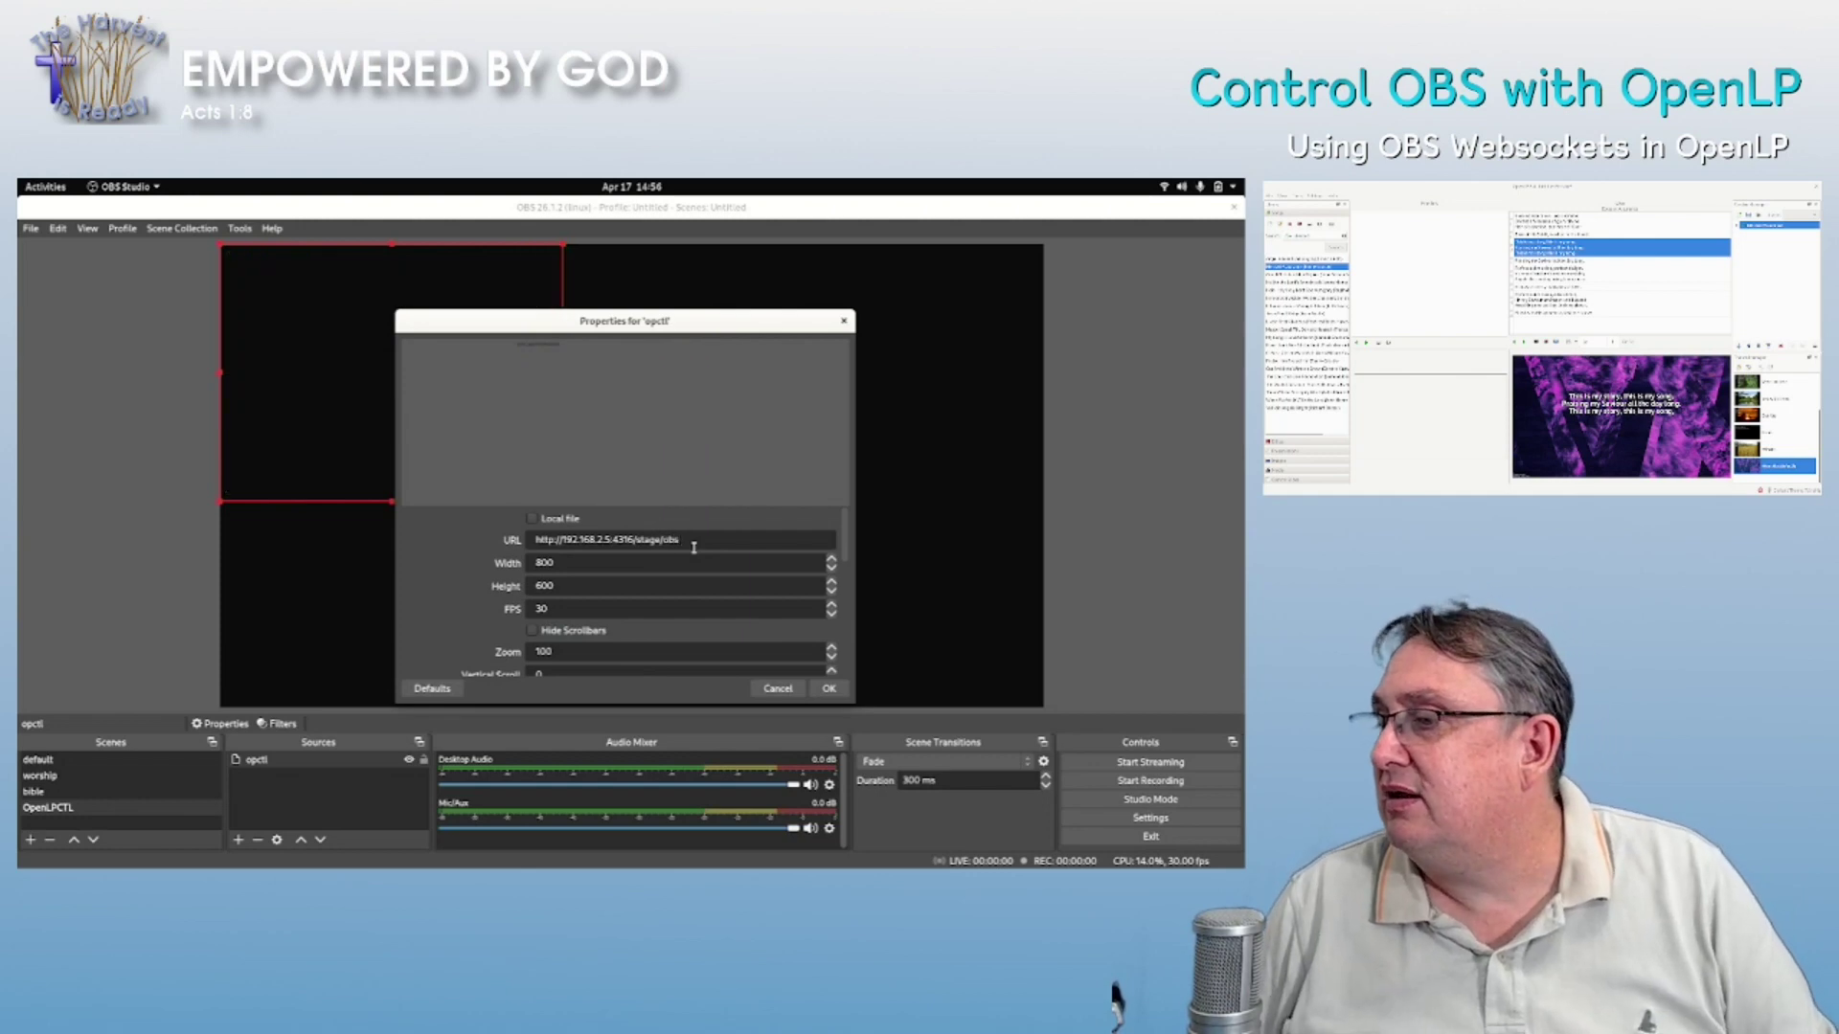
- Set the opctl browser source's width to 1920 and height to 1080, check its remaining options and accept the properties
double_click(589, 564)
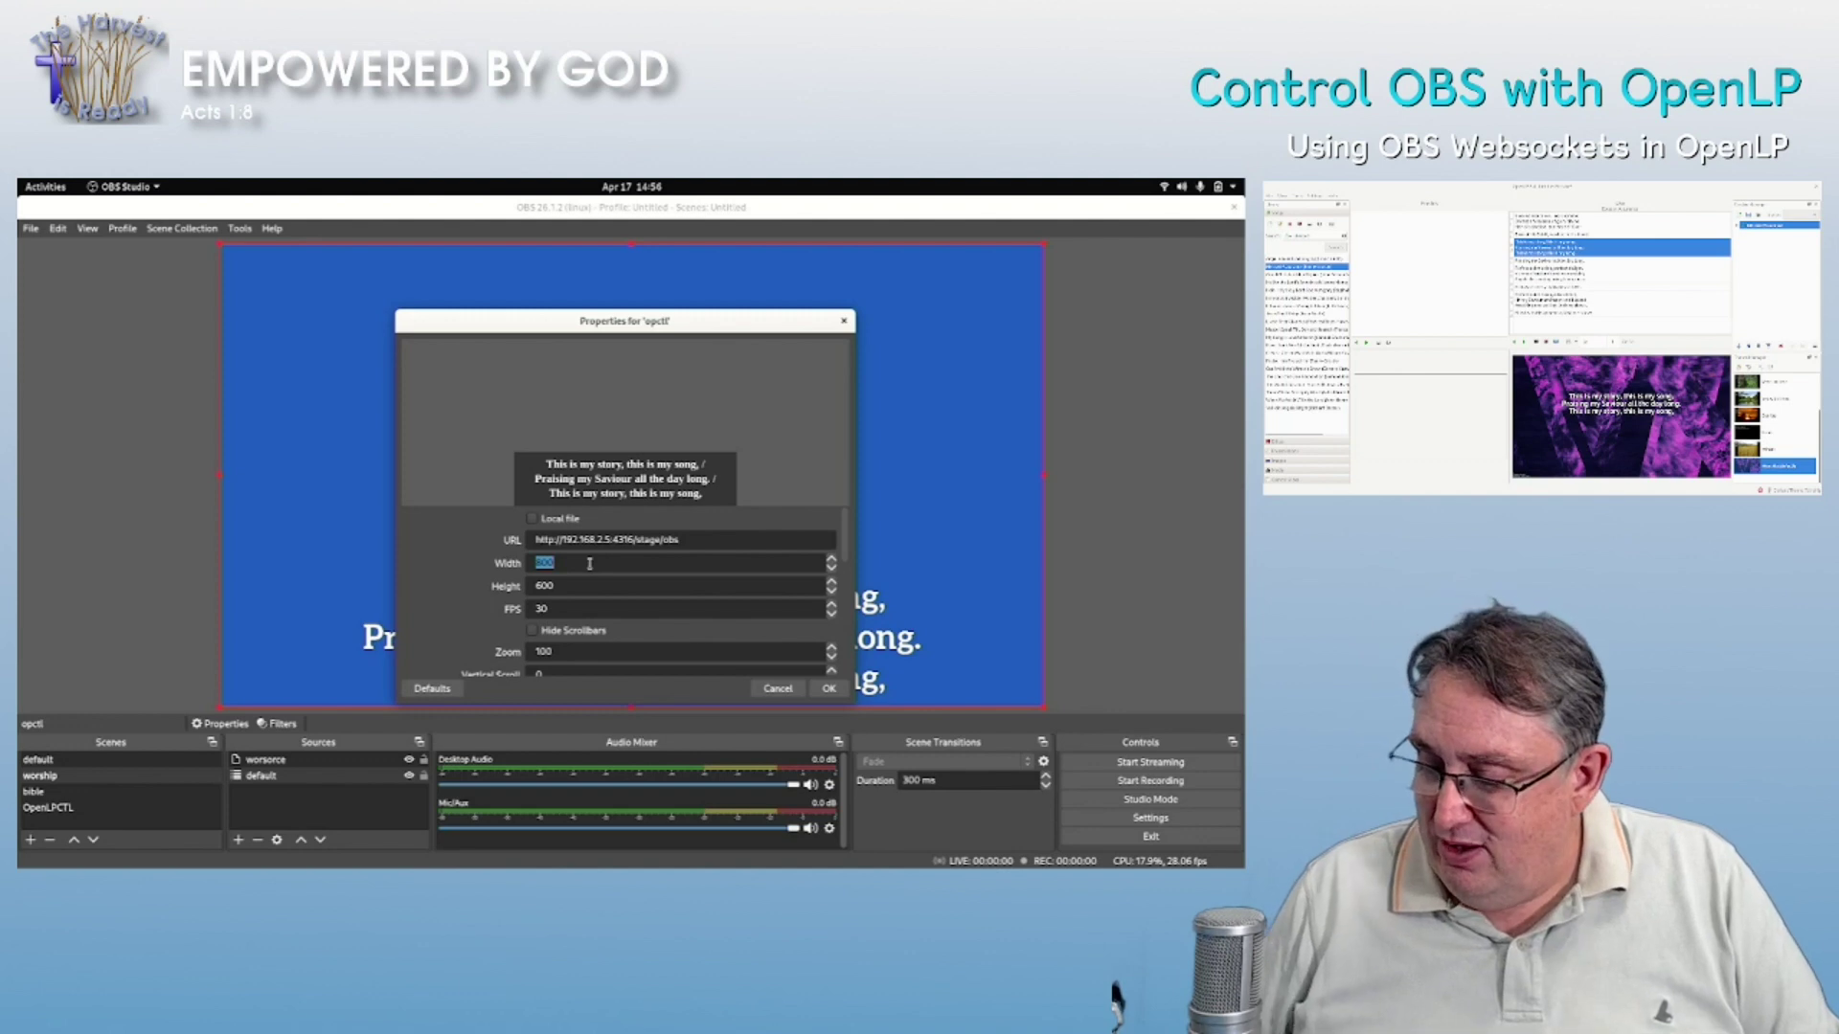
text(1920)
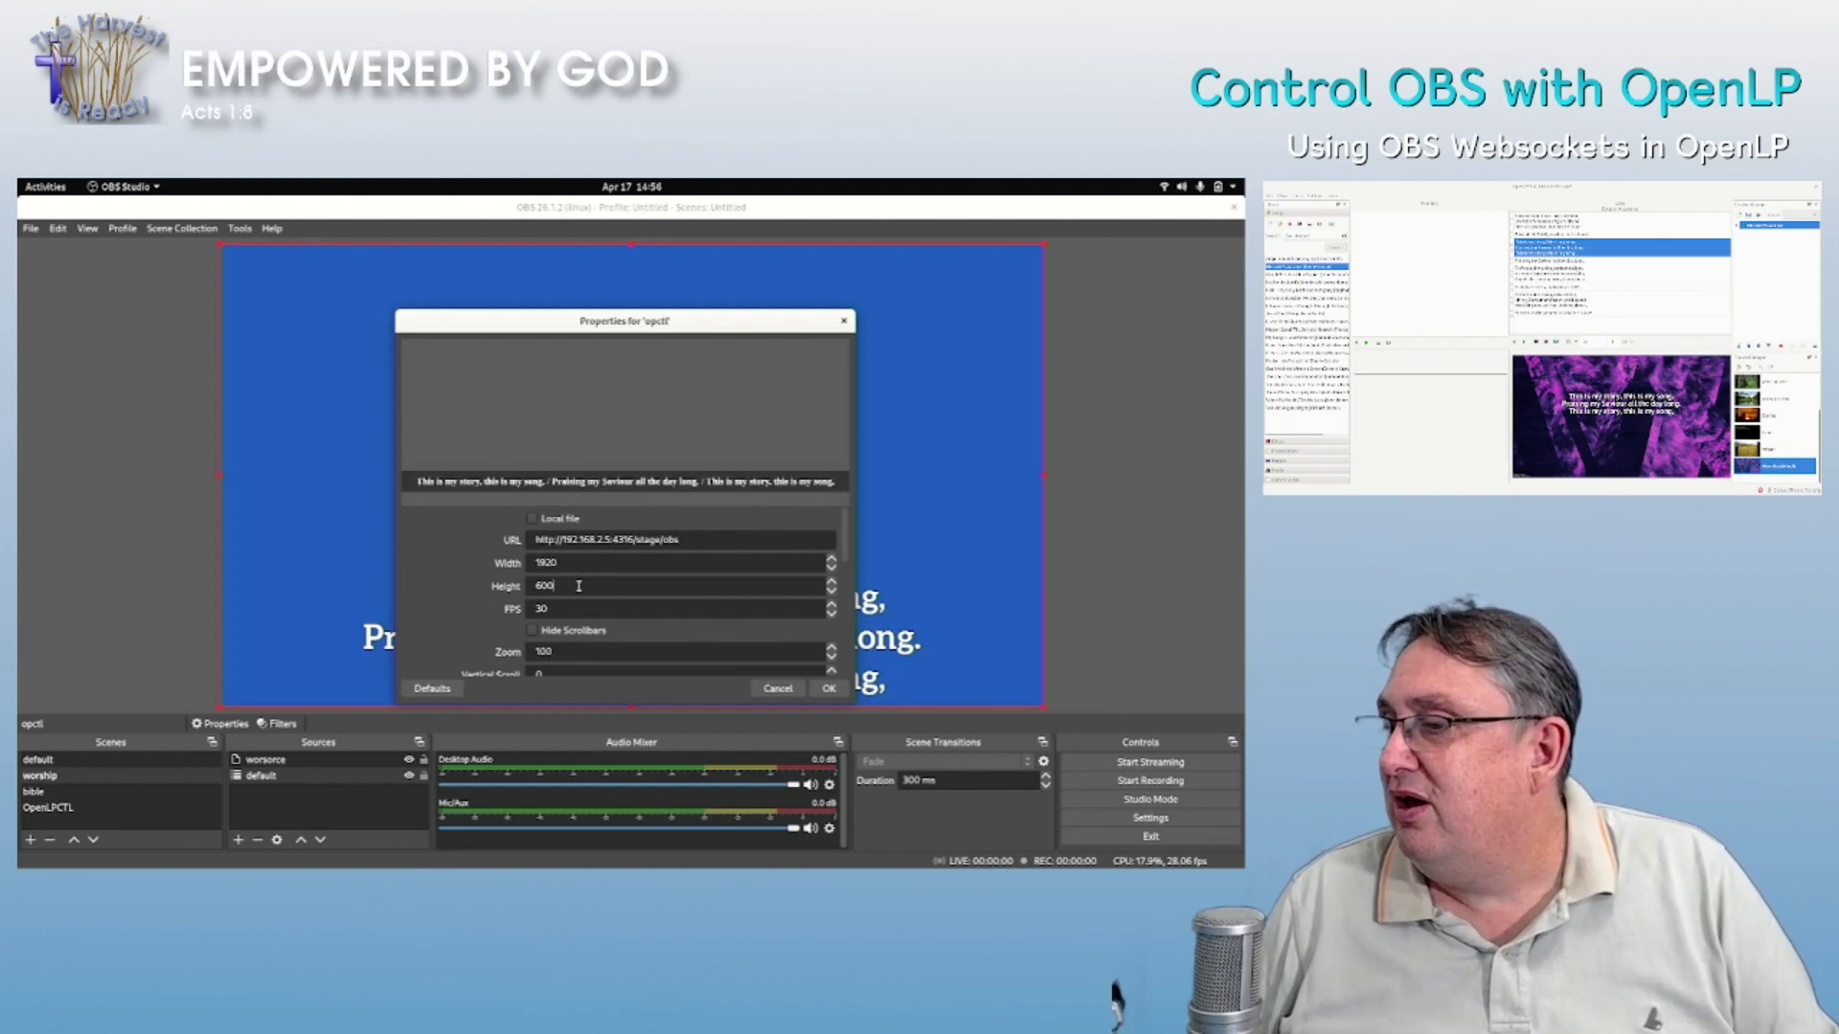
click(578, 586)
text(1080)
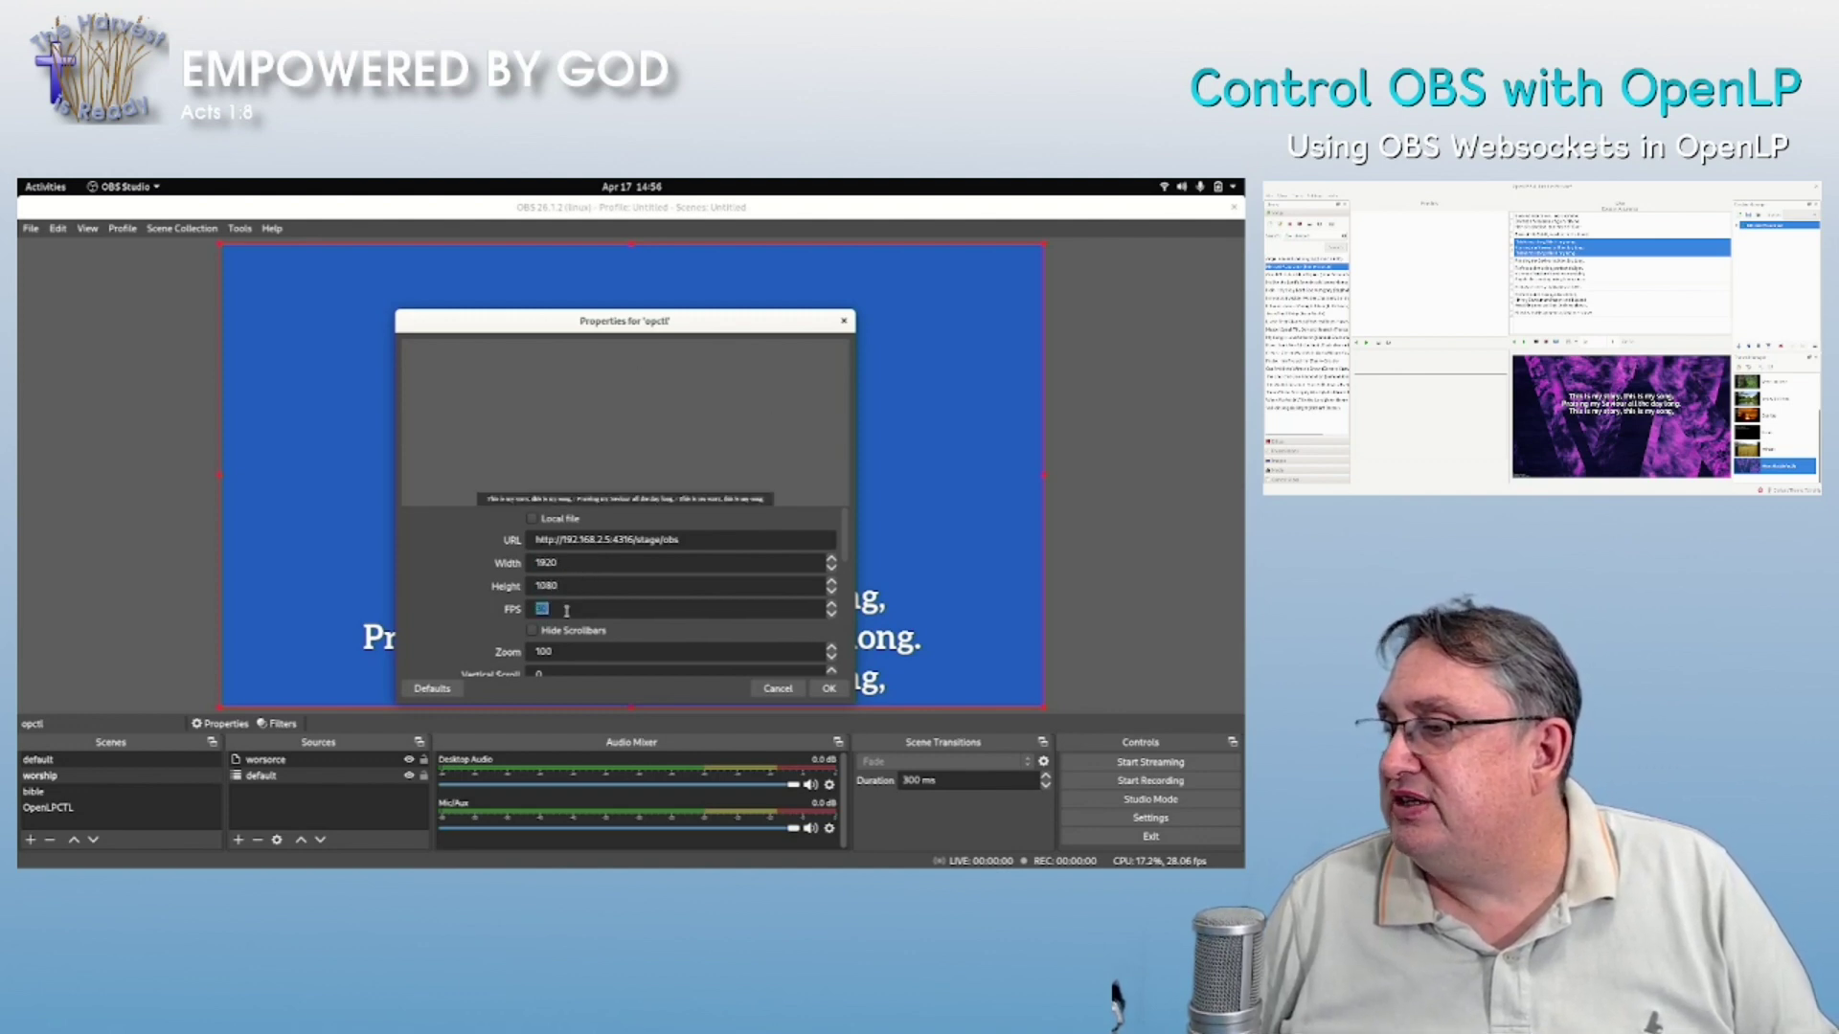
scroll(572, 647, down, 3)
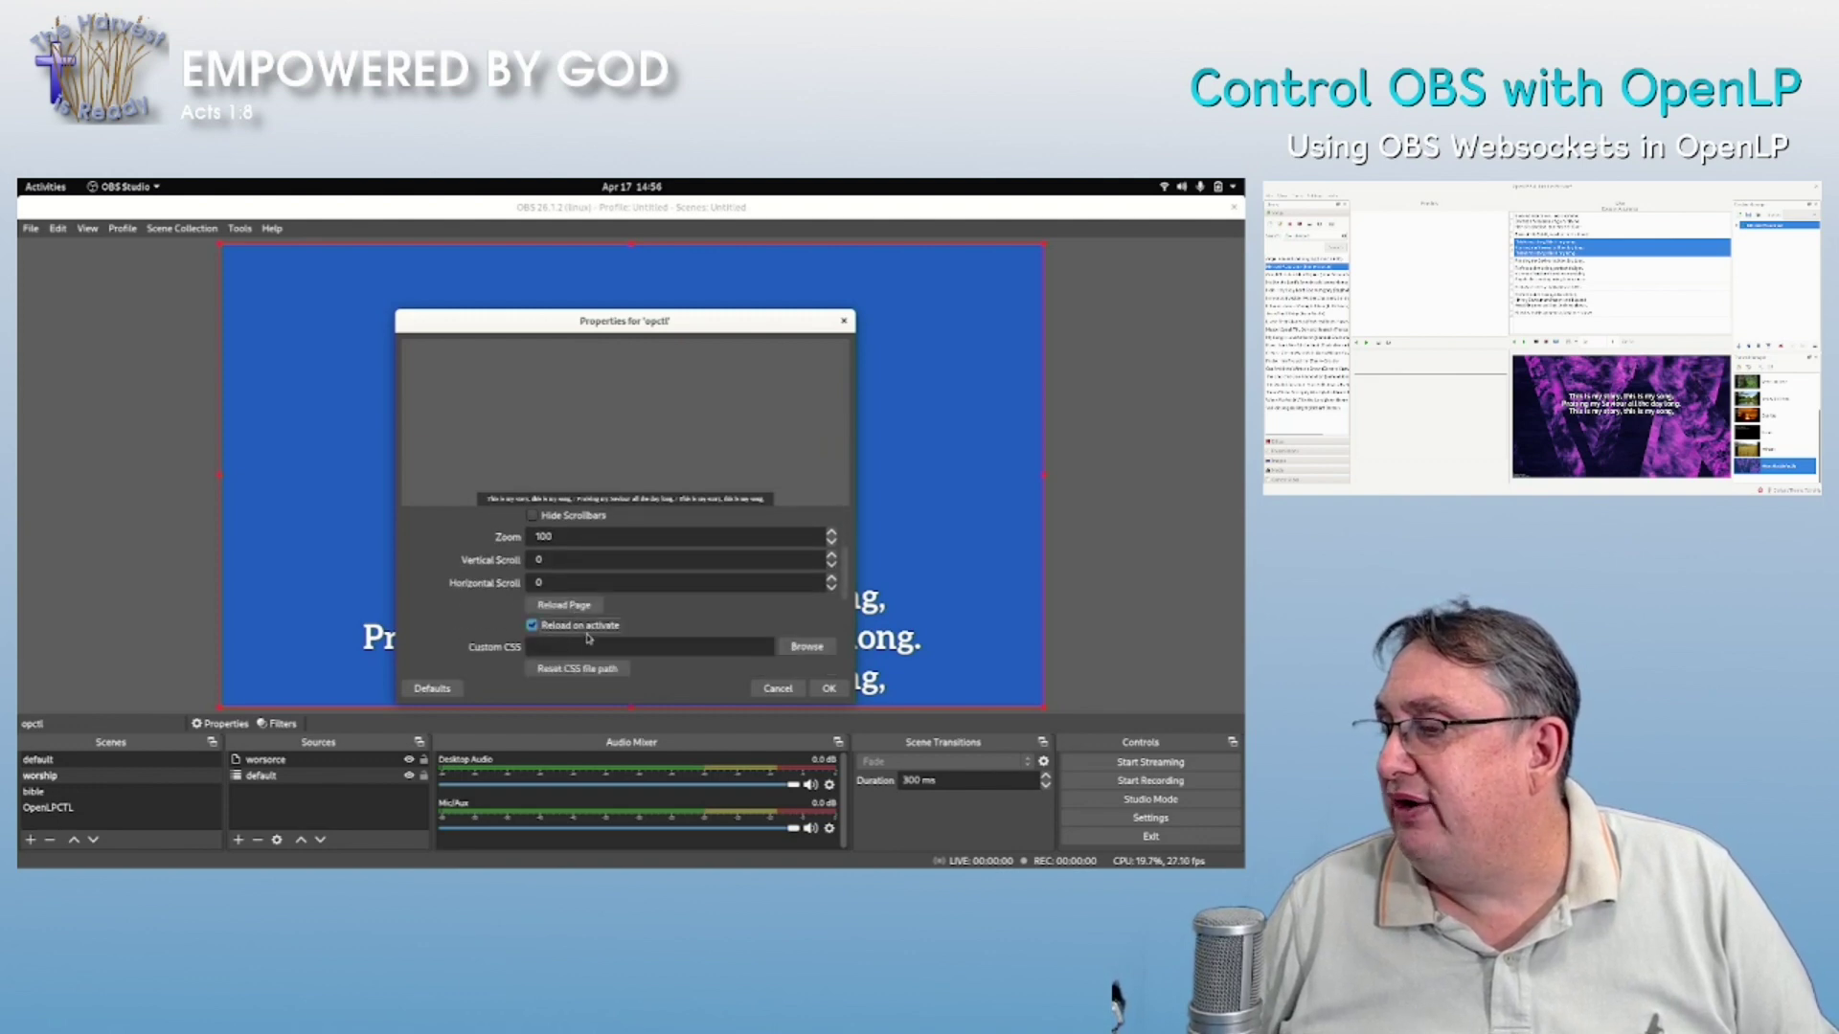
scroll(595, 642, down, 5)
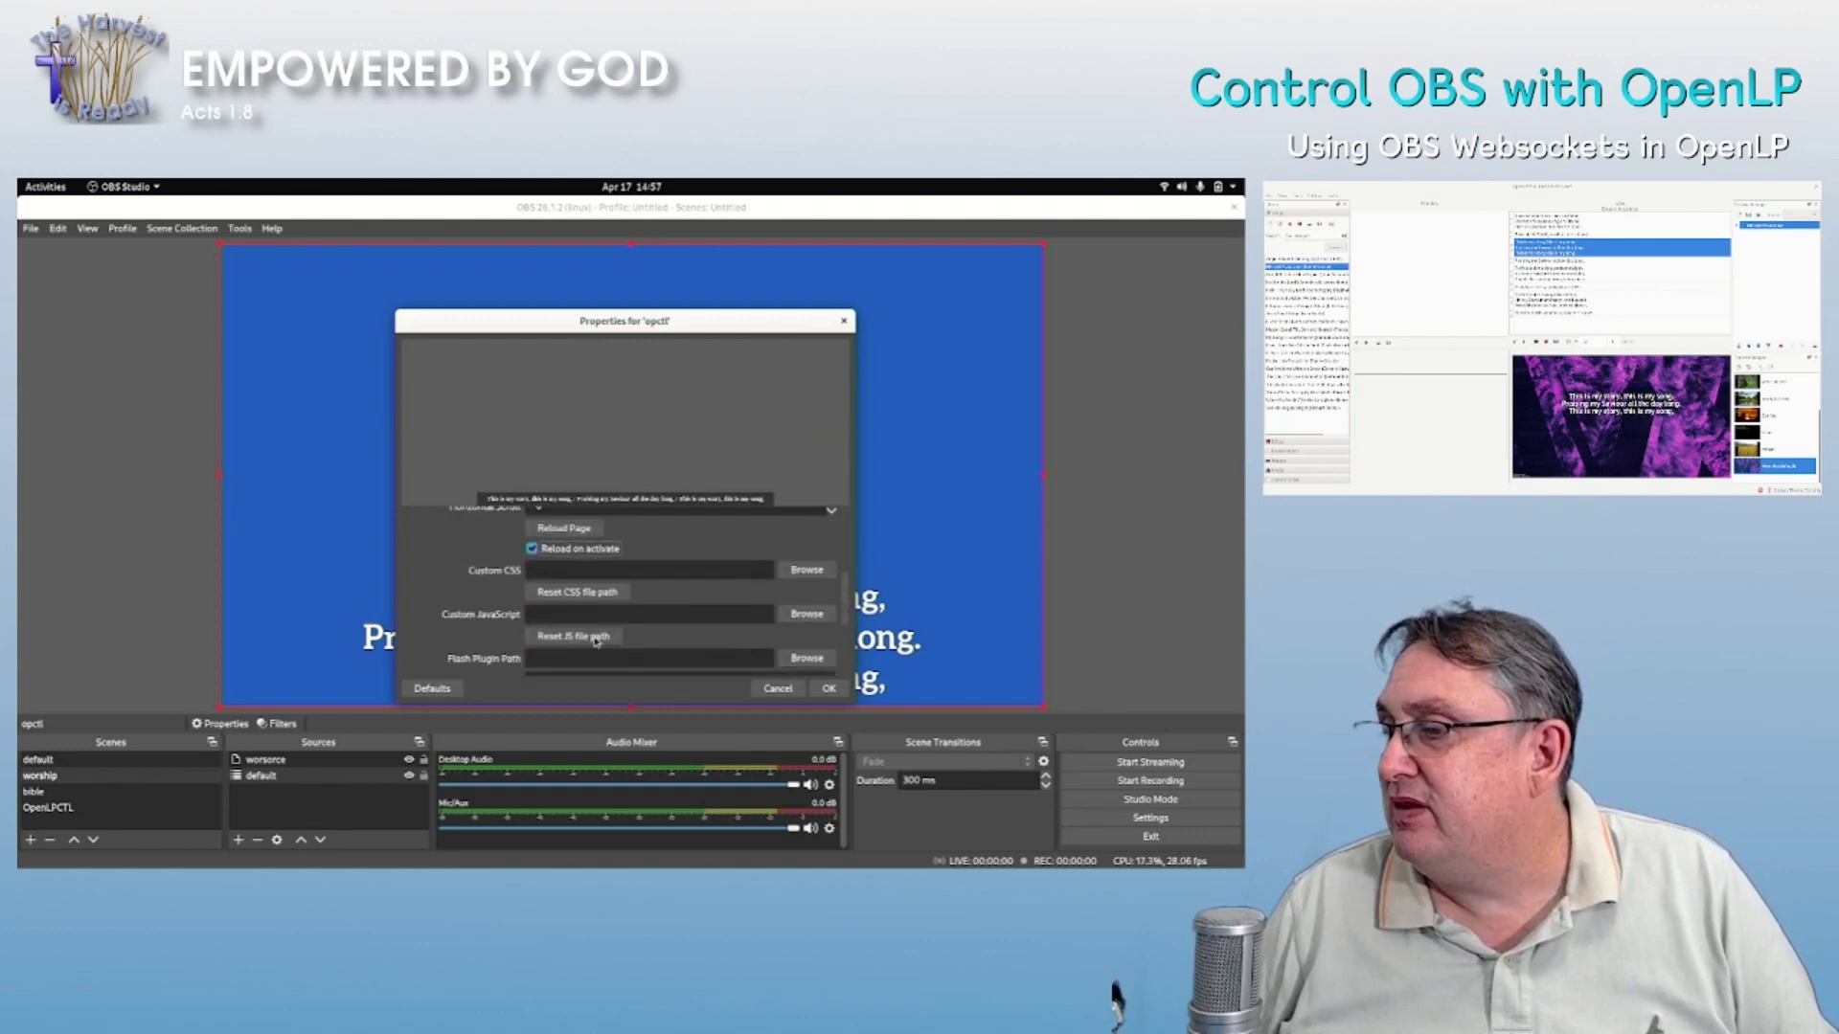
scroll(595, 641, up, 3)
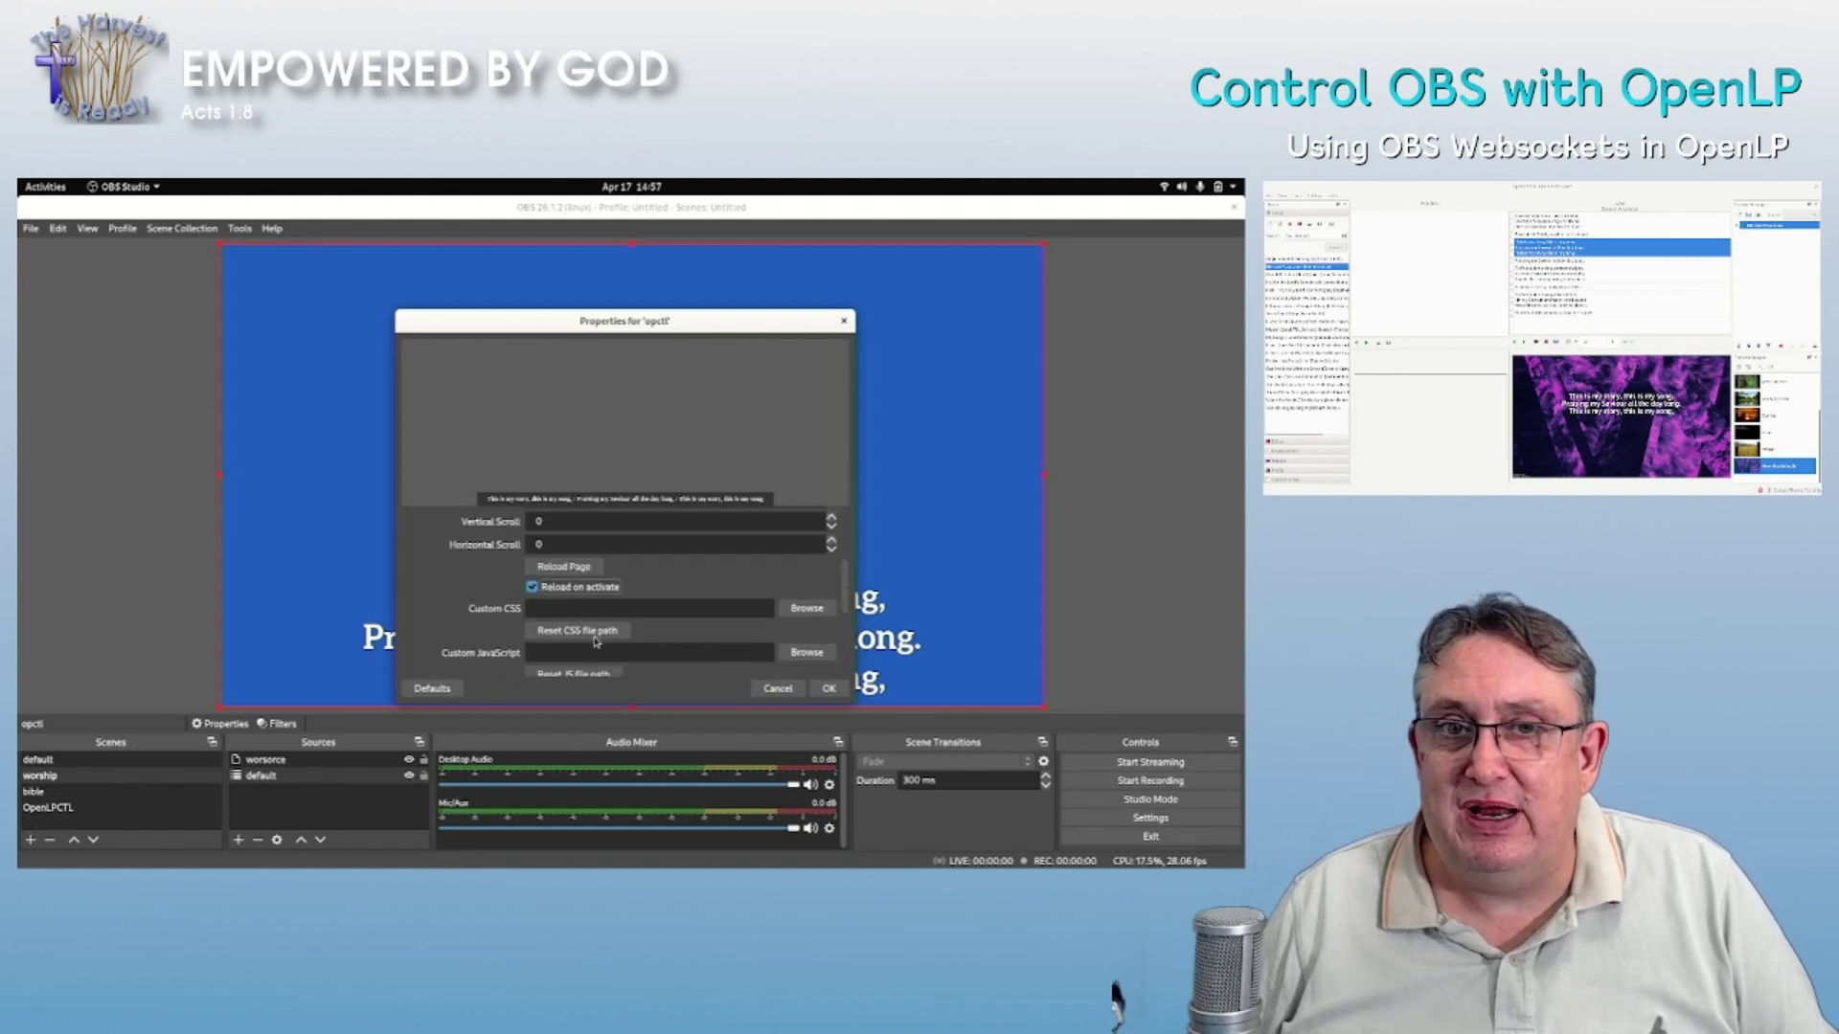
scroll(595, 642, down, 1)
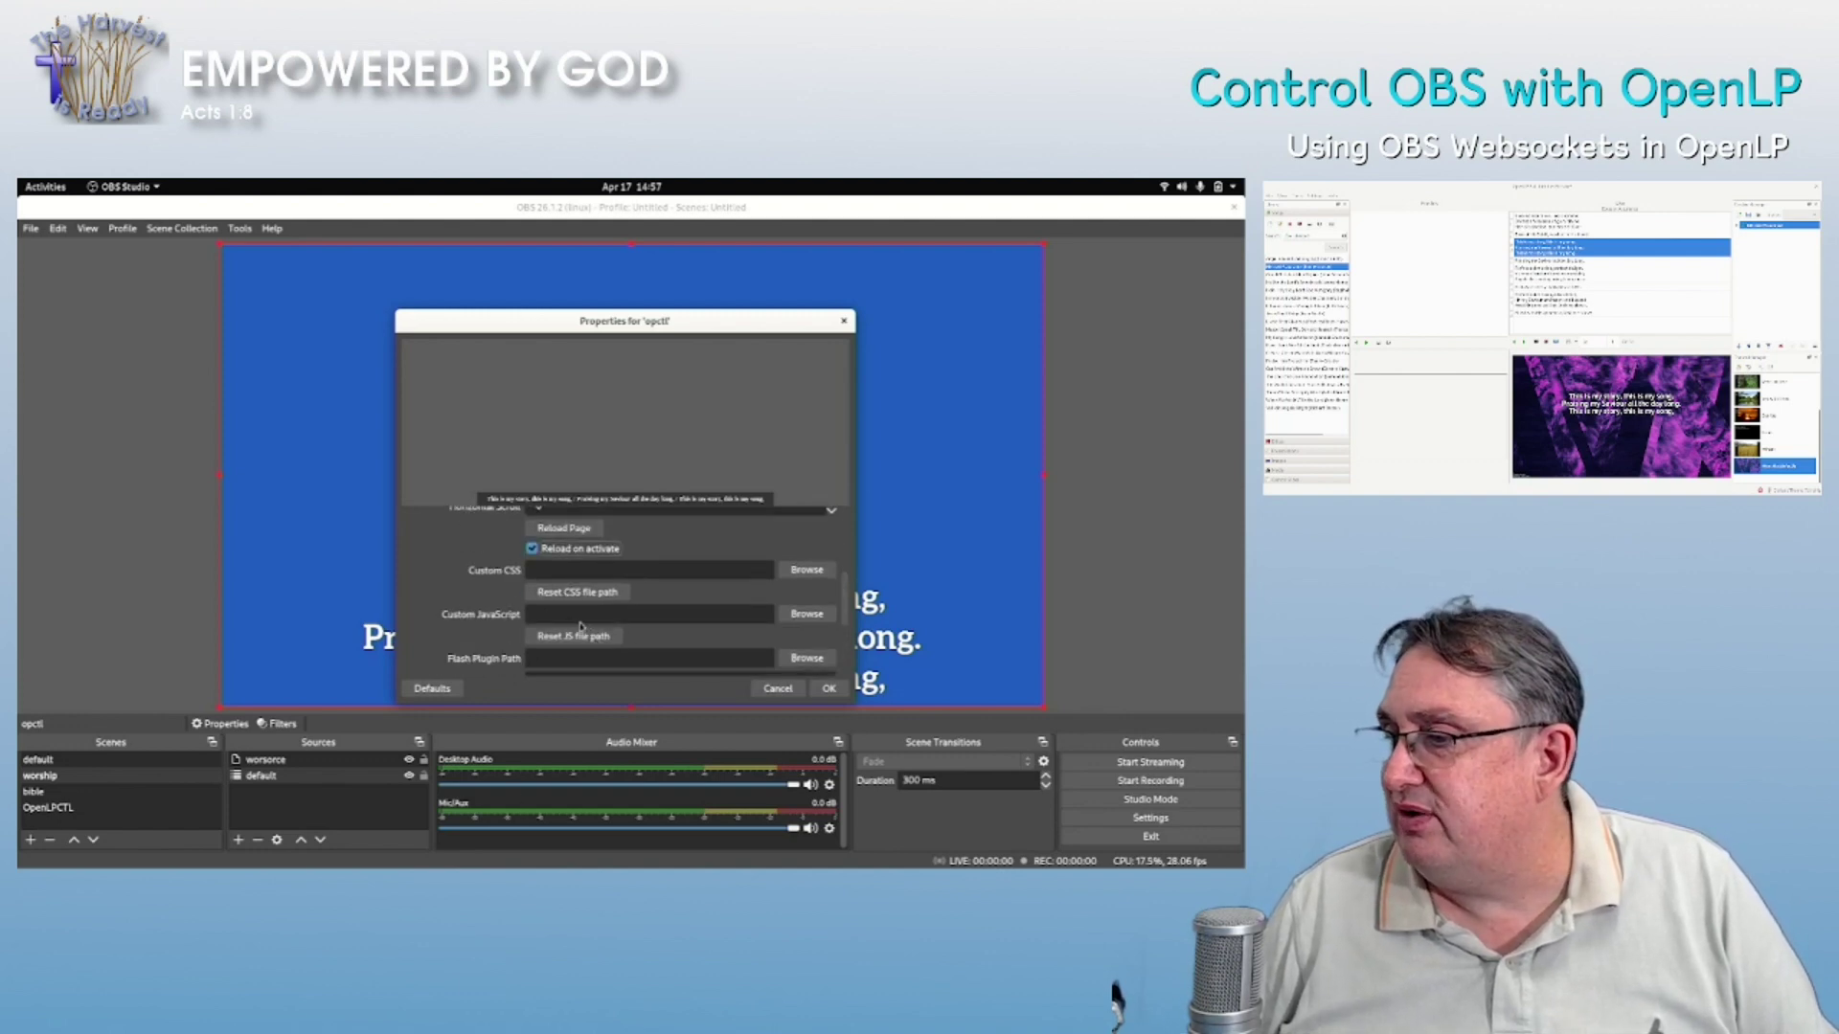
scroll(579, 627, down, 2)
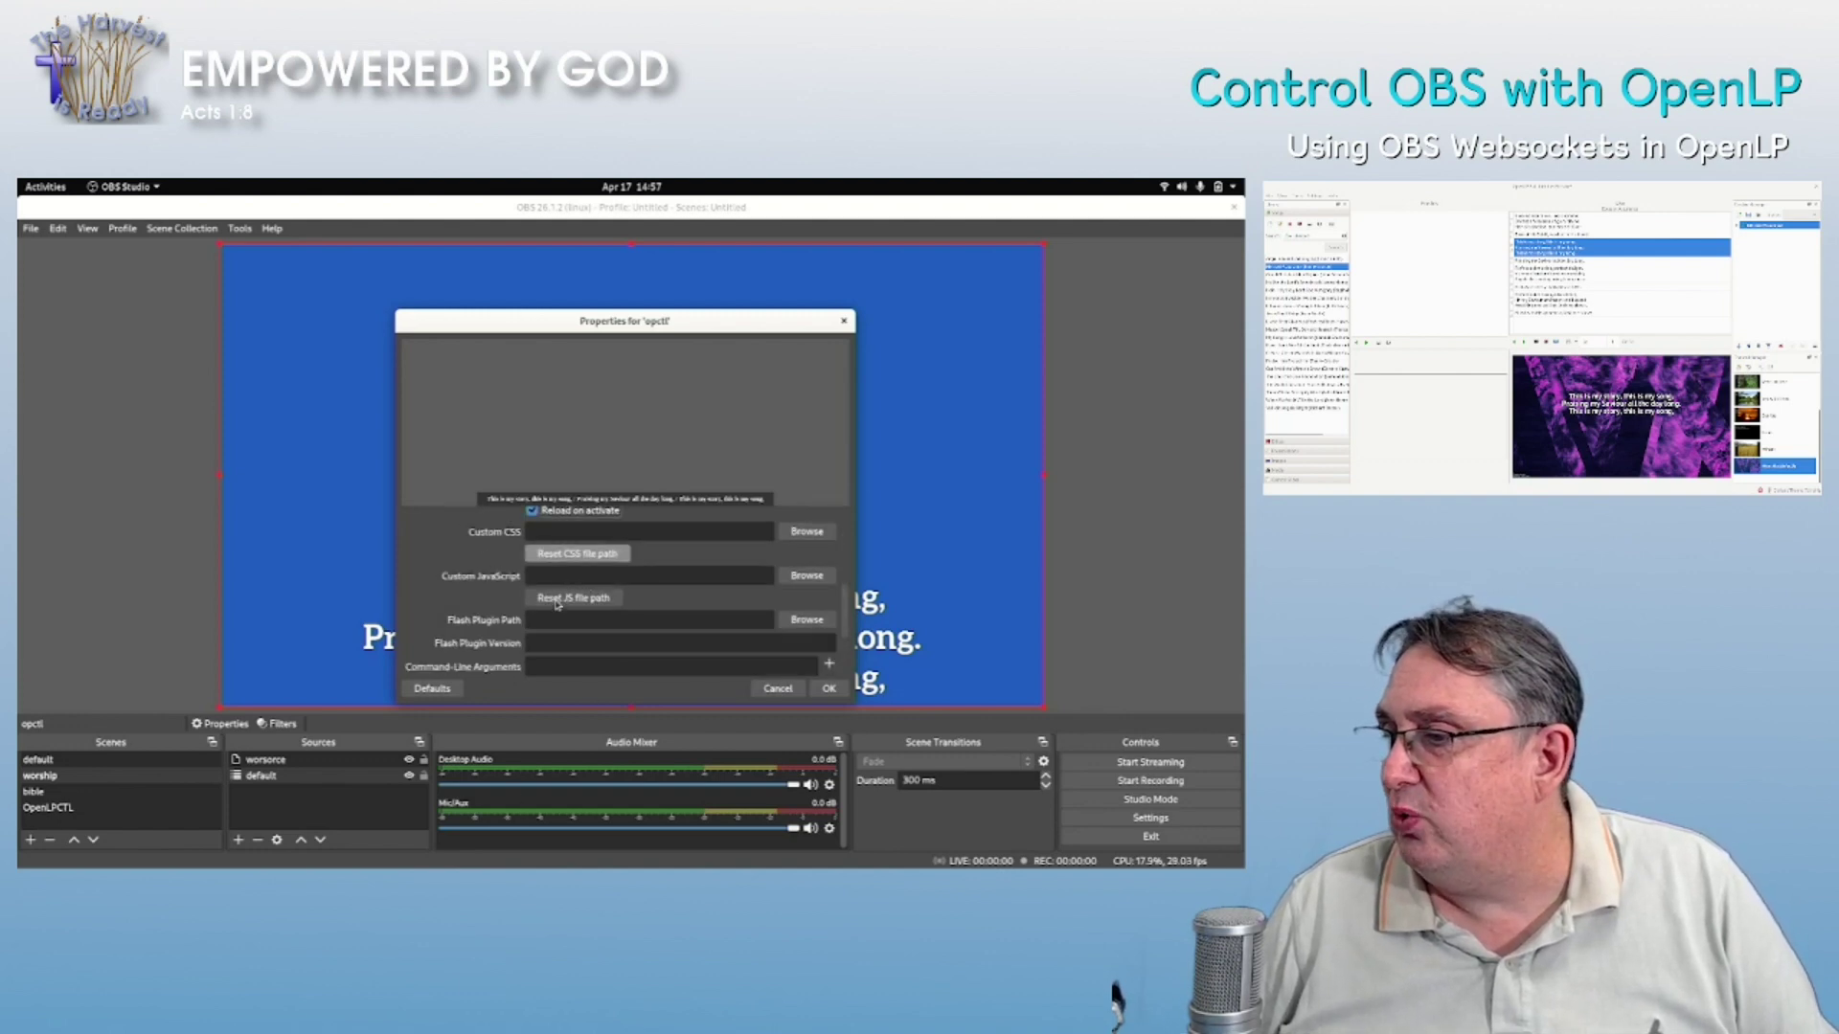
click(829, 690)
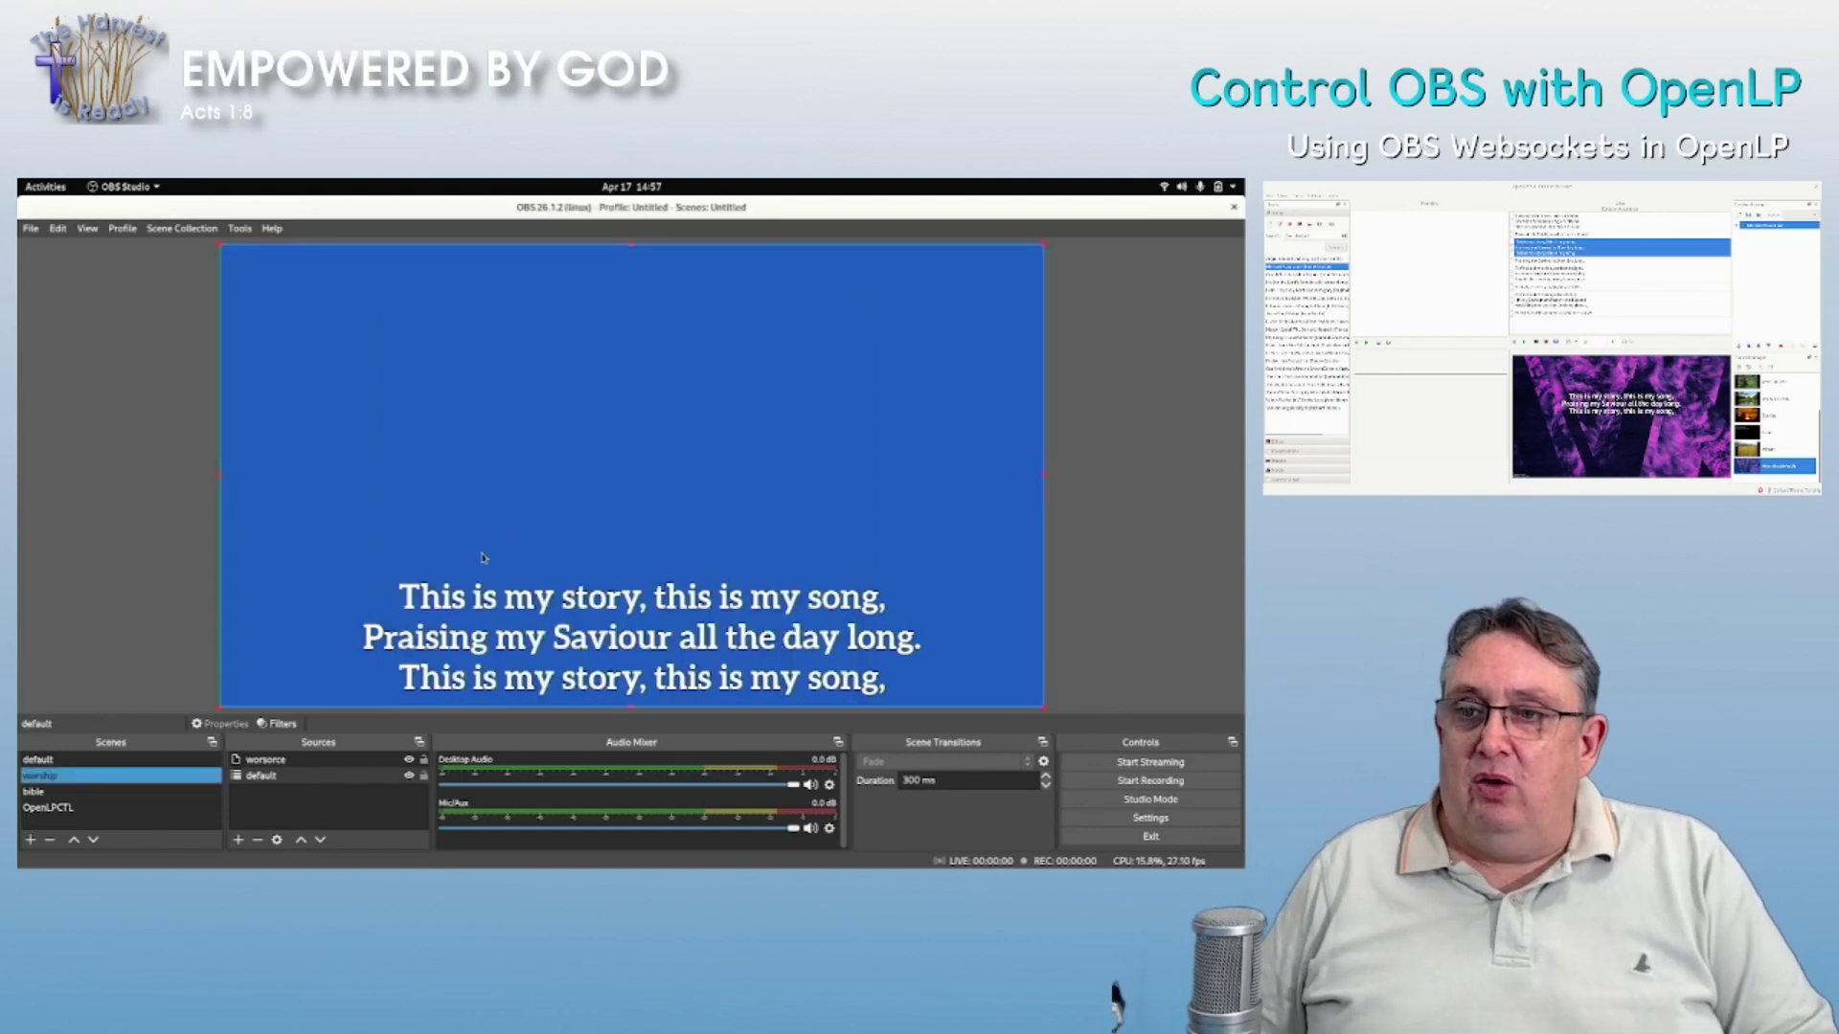
- Switch to OpenLP and alternate the live Blessed Assurance slides between verses 2 and 3 to test the OBS worship scene
key(alt+Tab)
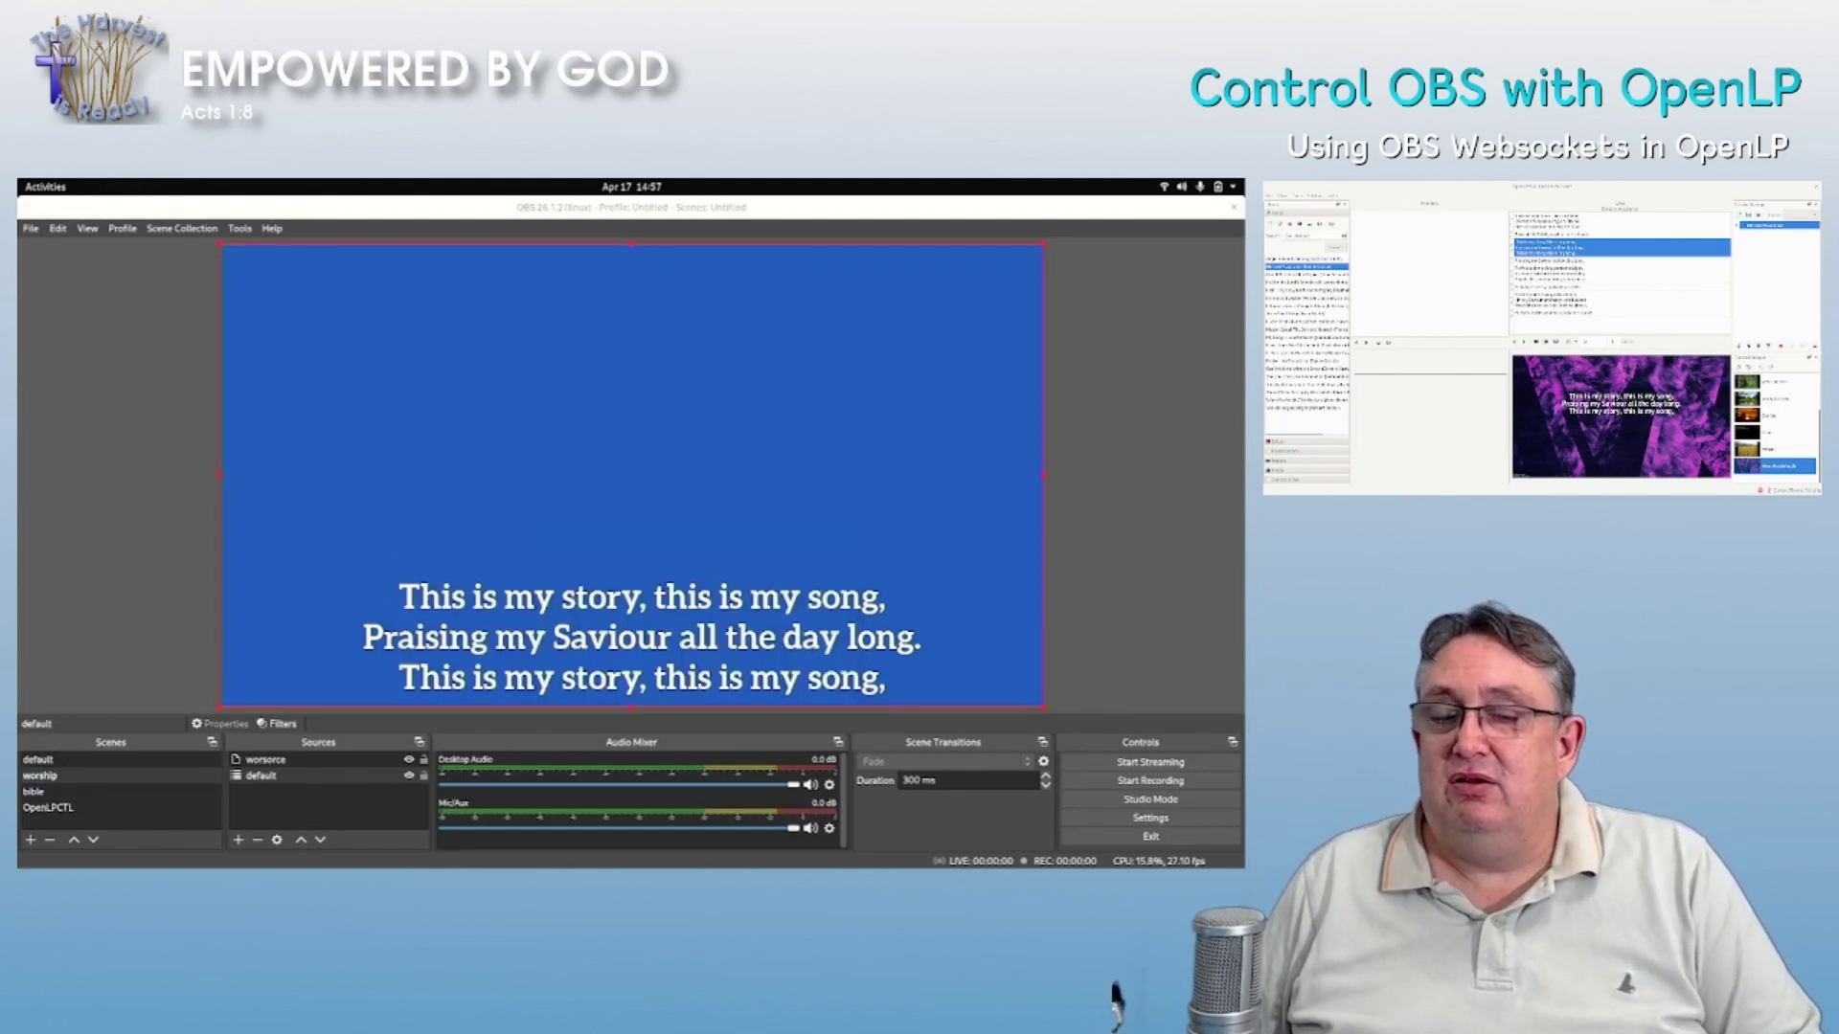
click(1550, 277)
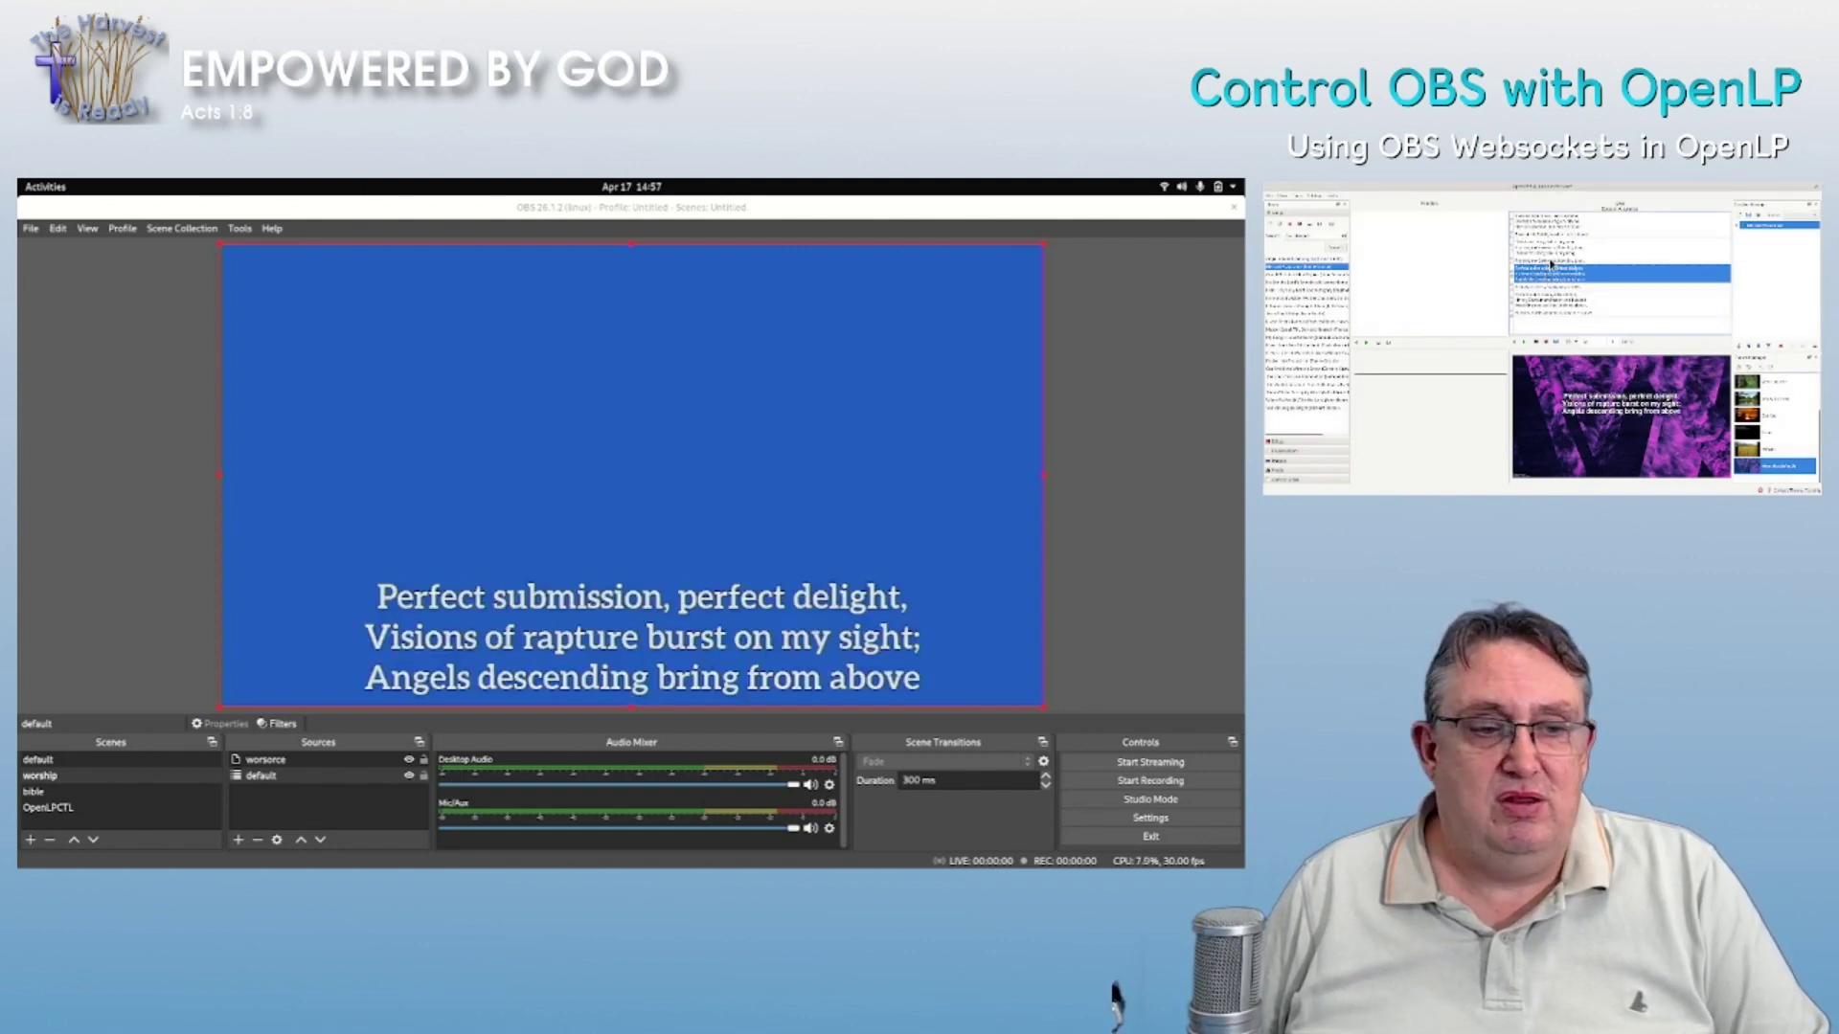
click(1556, 252)
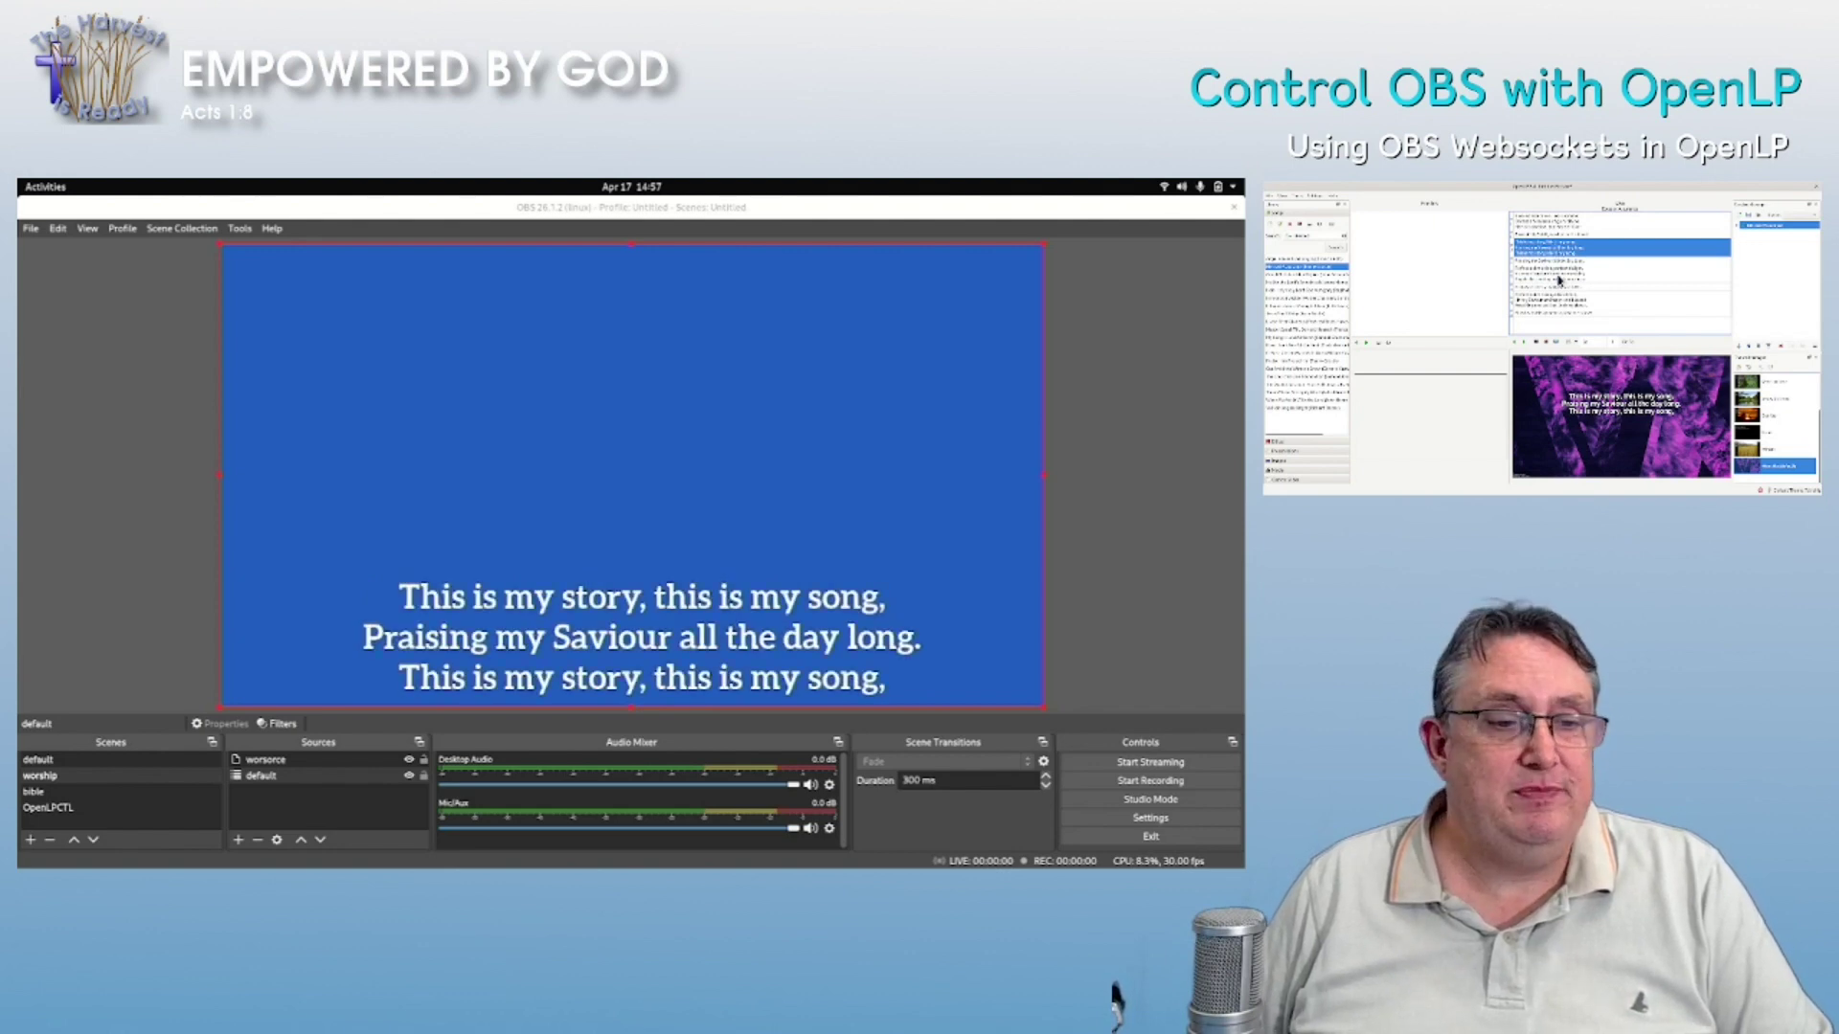
click(1558, 277)
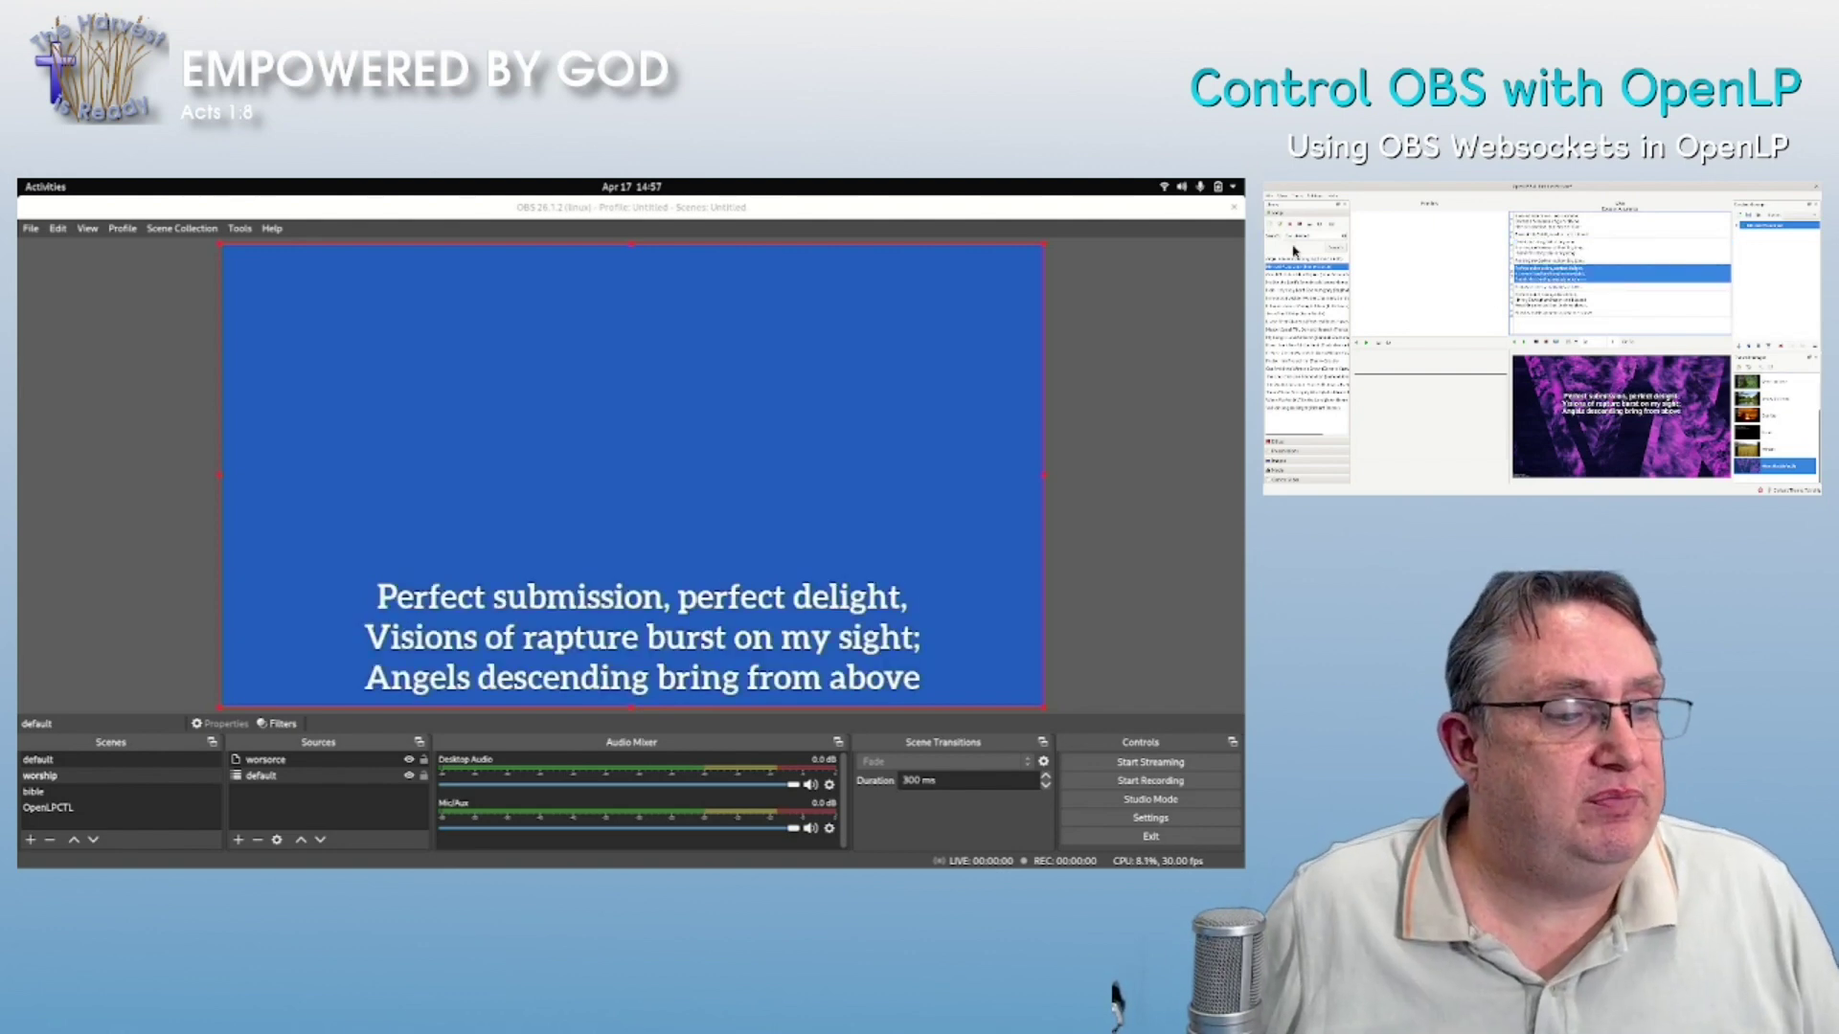
- Find Romans 10 in OpenLP's KJV Bible, add the passage to the service and send it live
click(1307, 447)
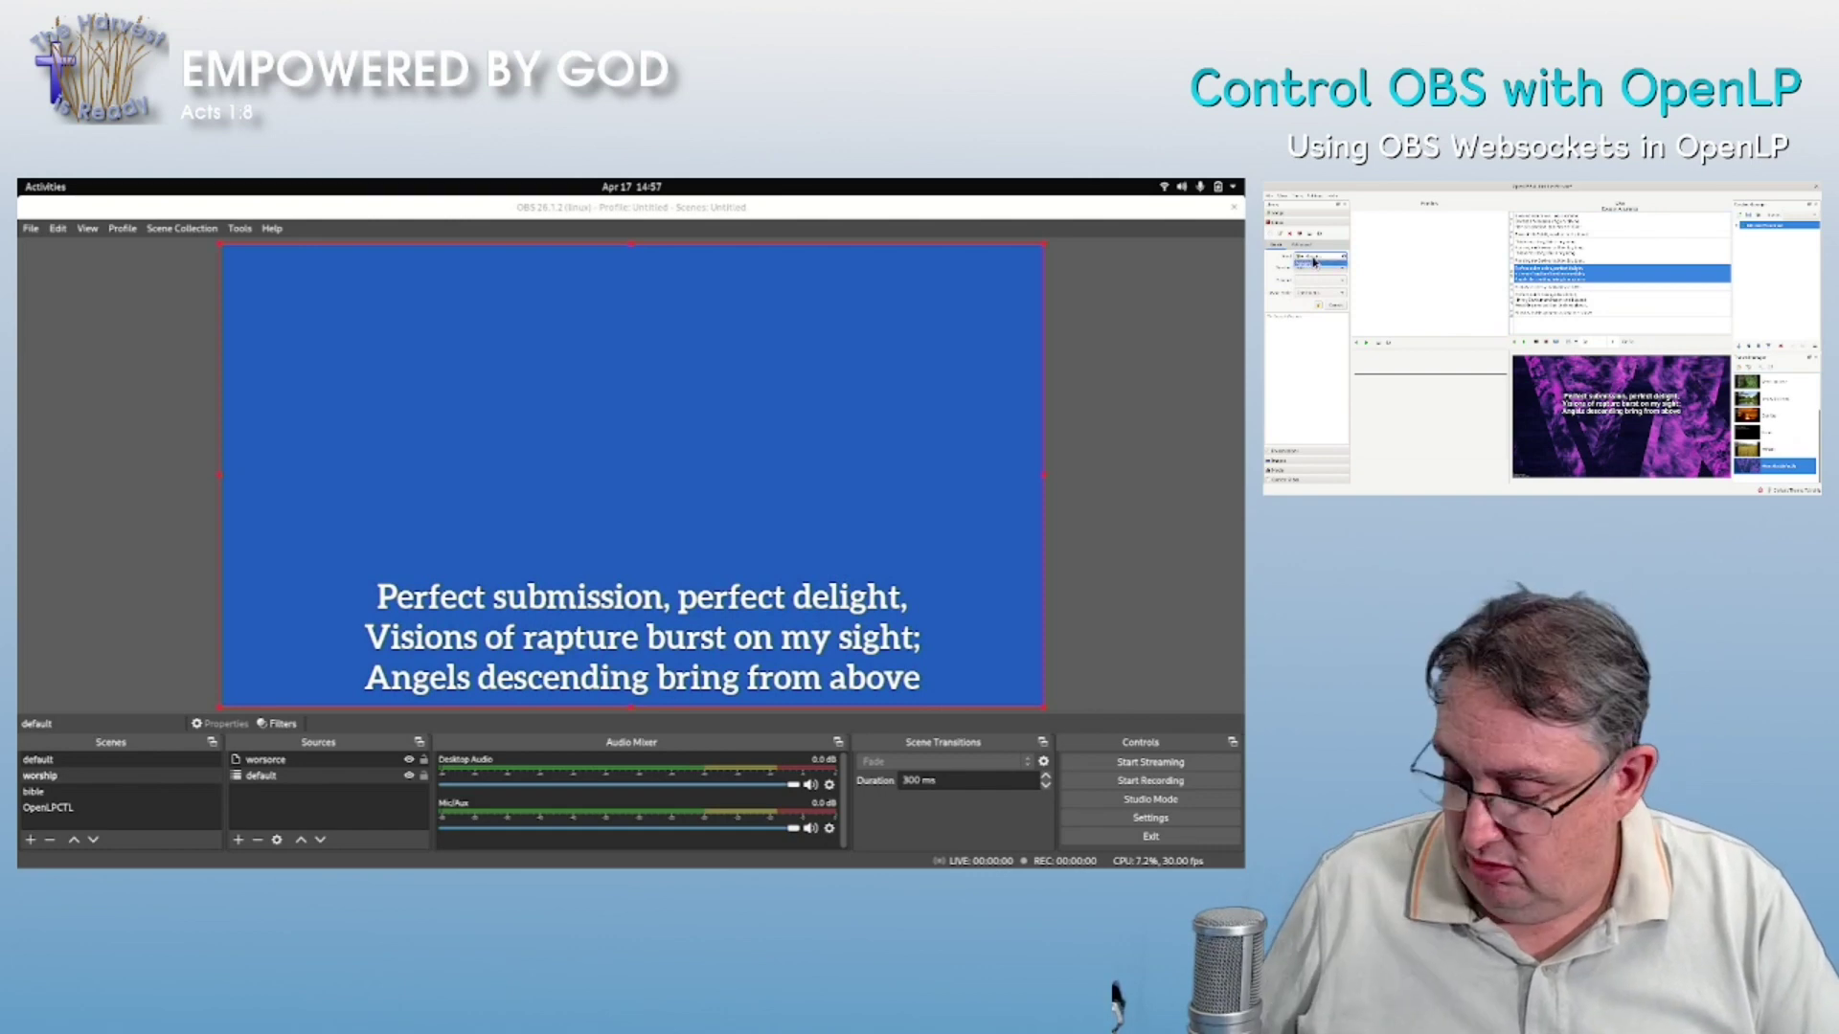
key(Return)
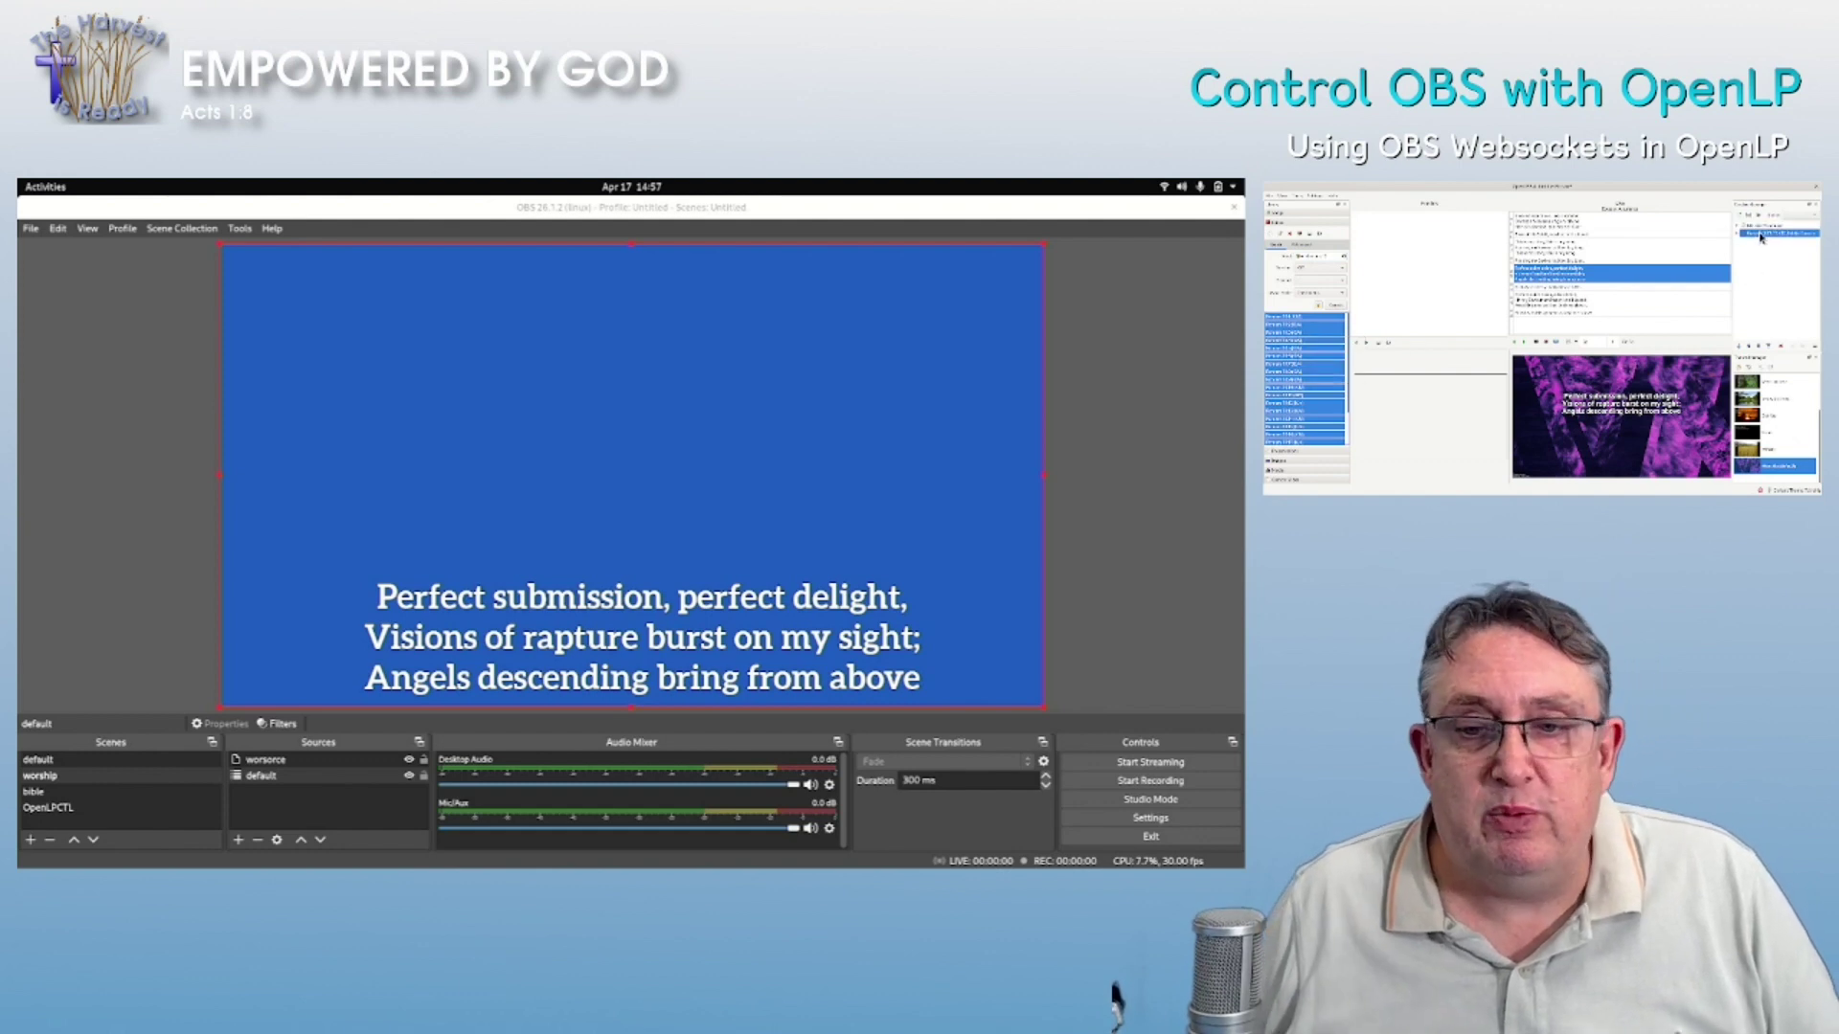
double_click(1764, 235)
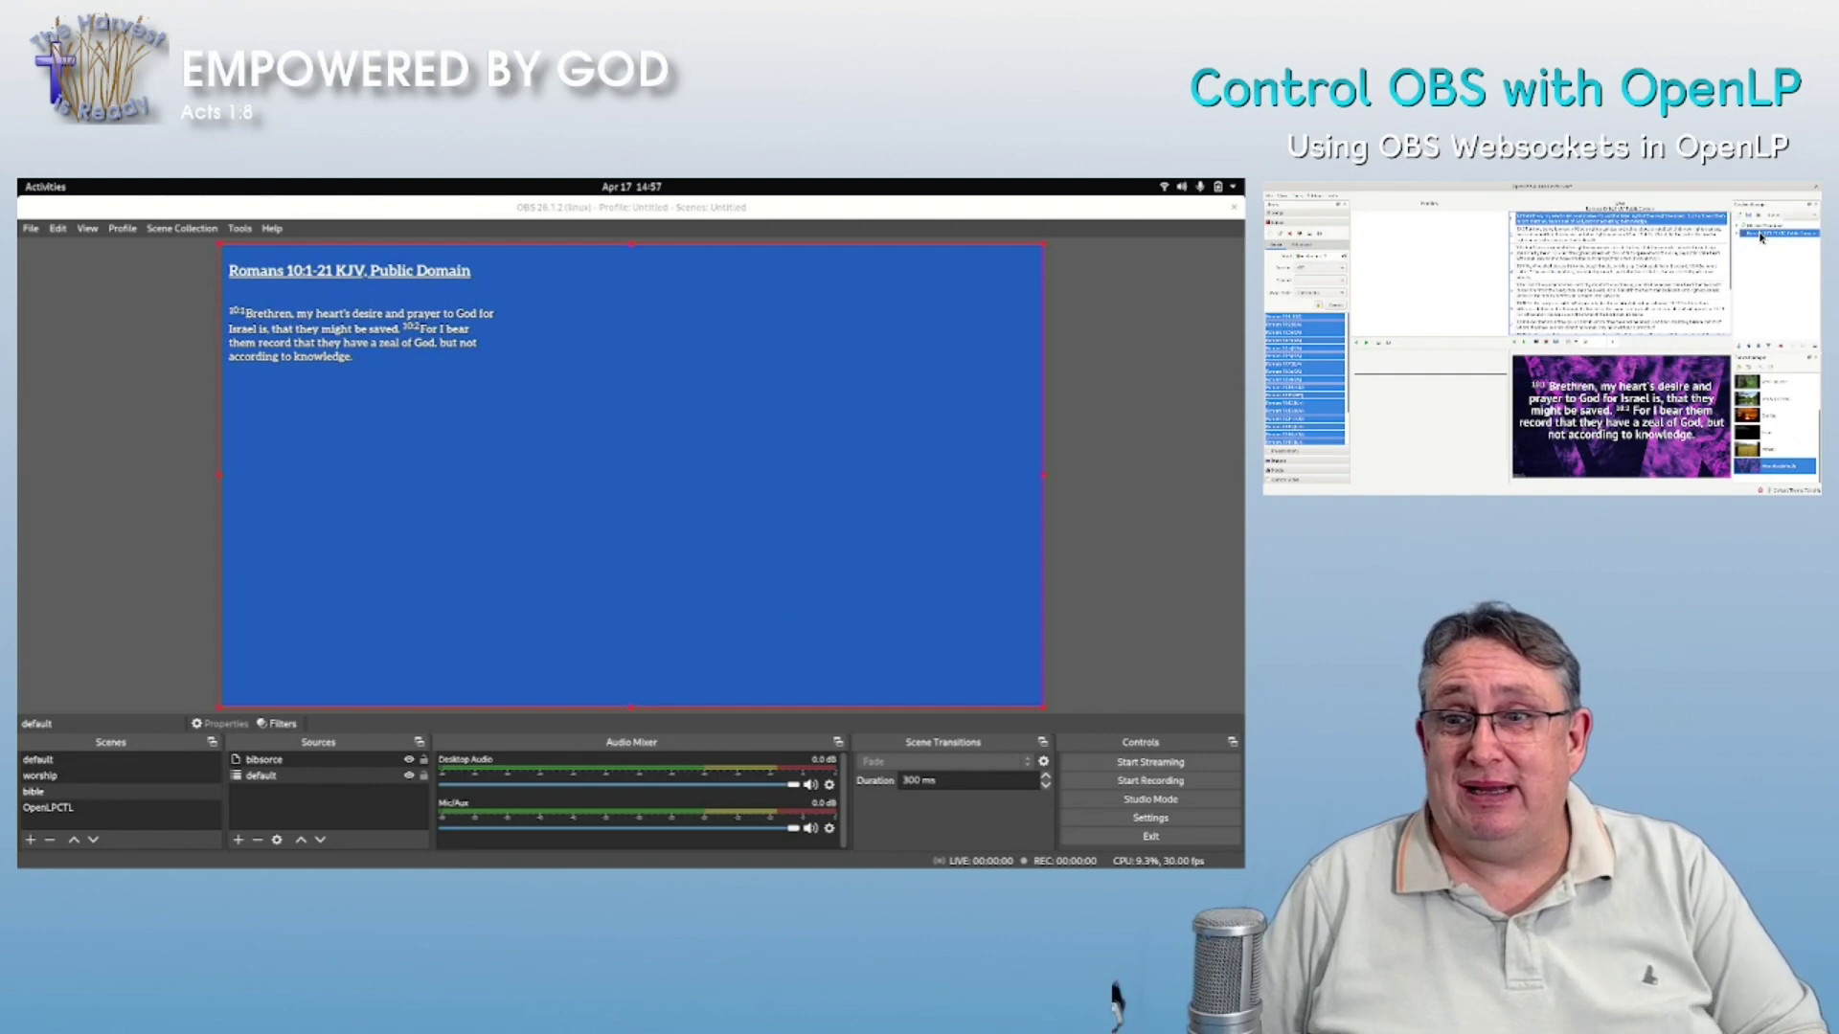
- Send Blessed Assurance live from the service and return to the Romans passage to test scene switching in OBS
click(1764, 227)
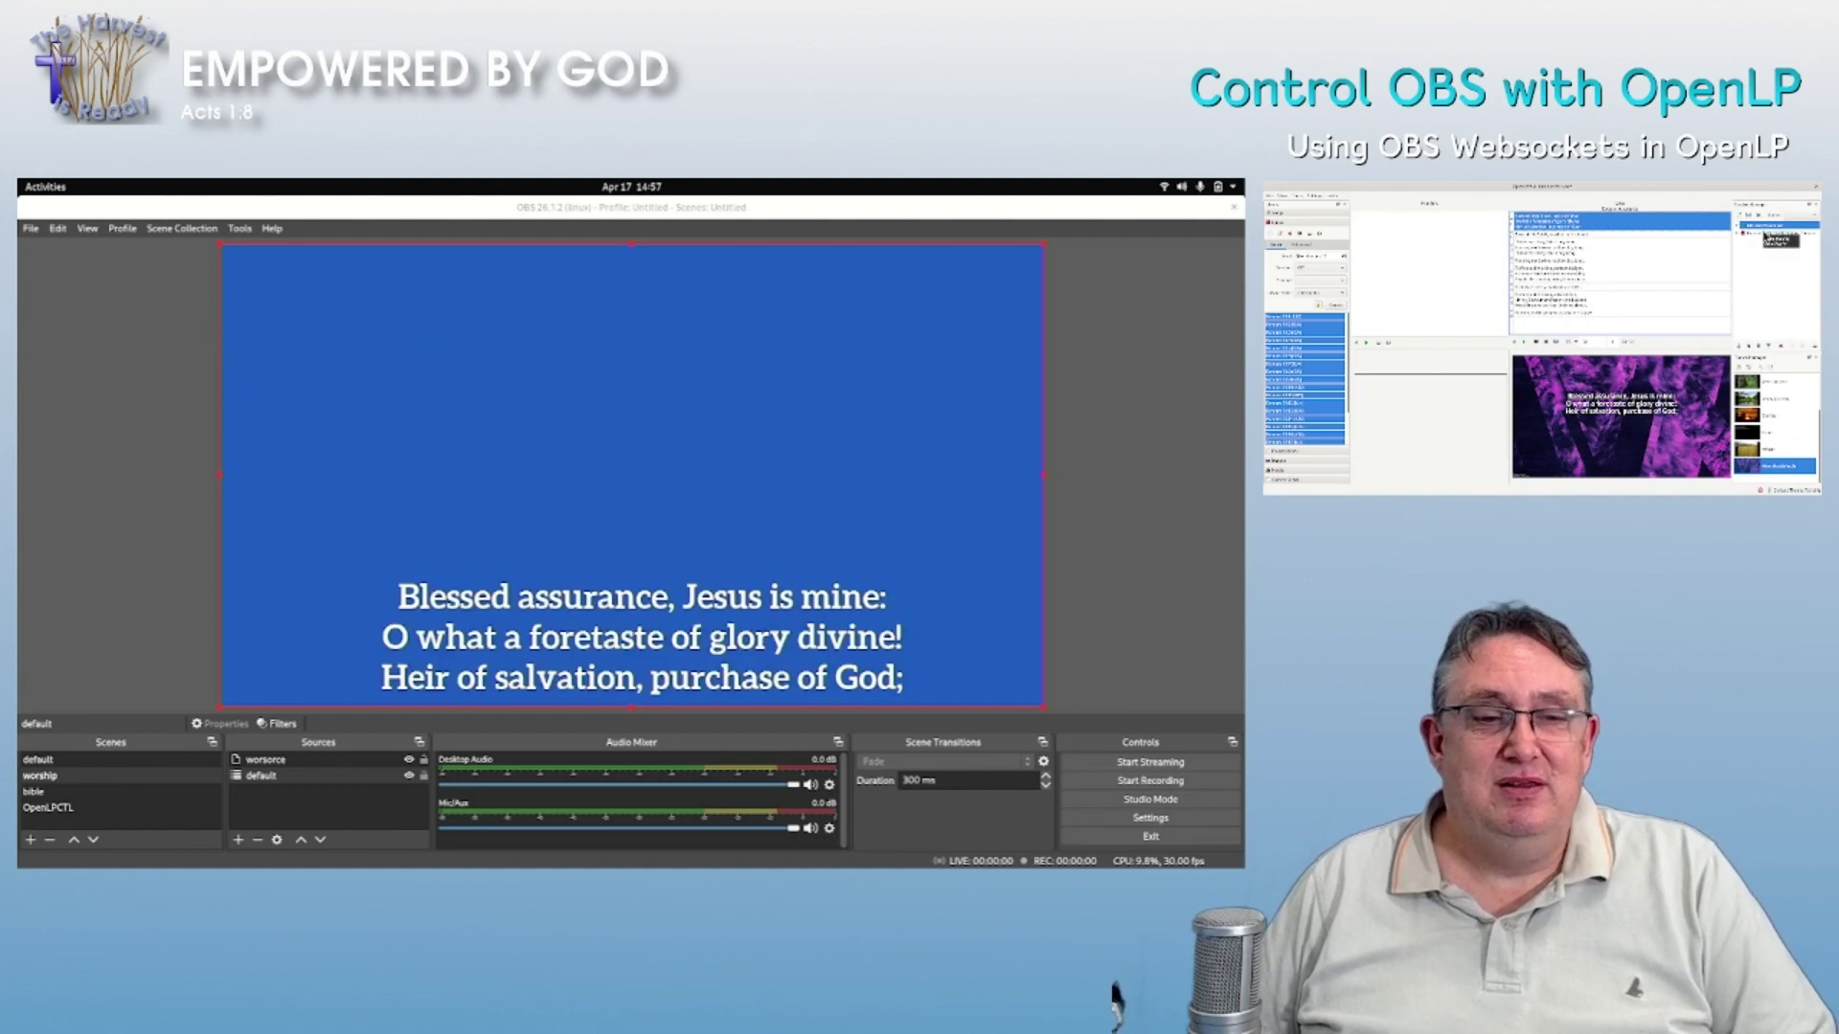
click(1767, 234)
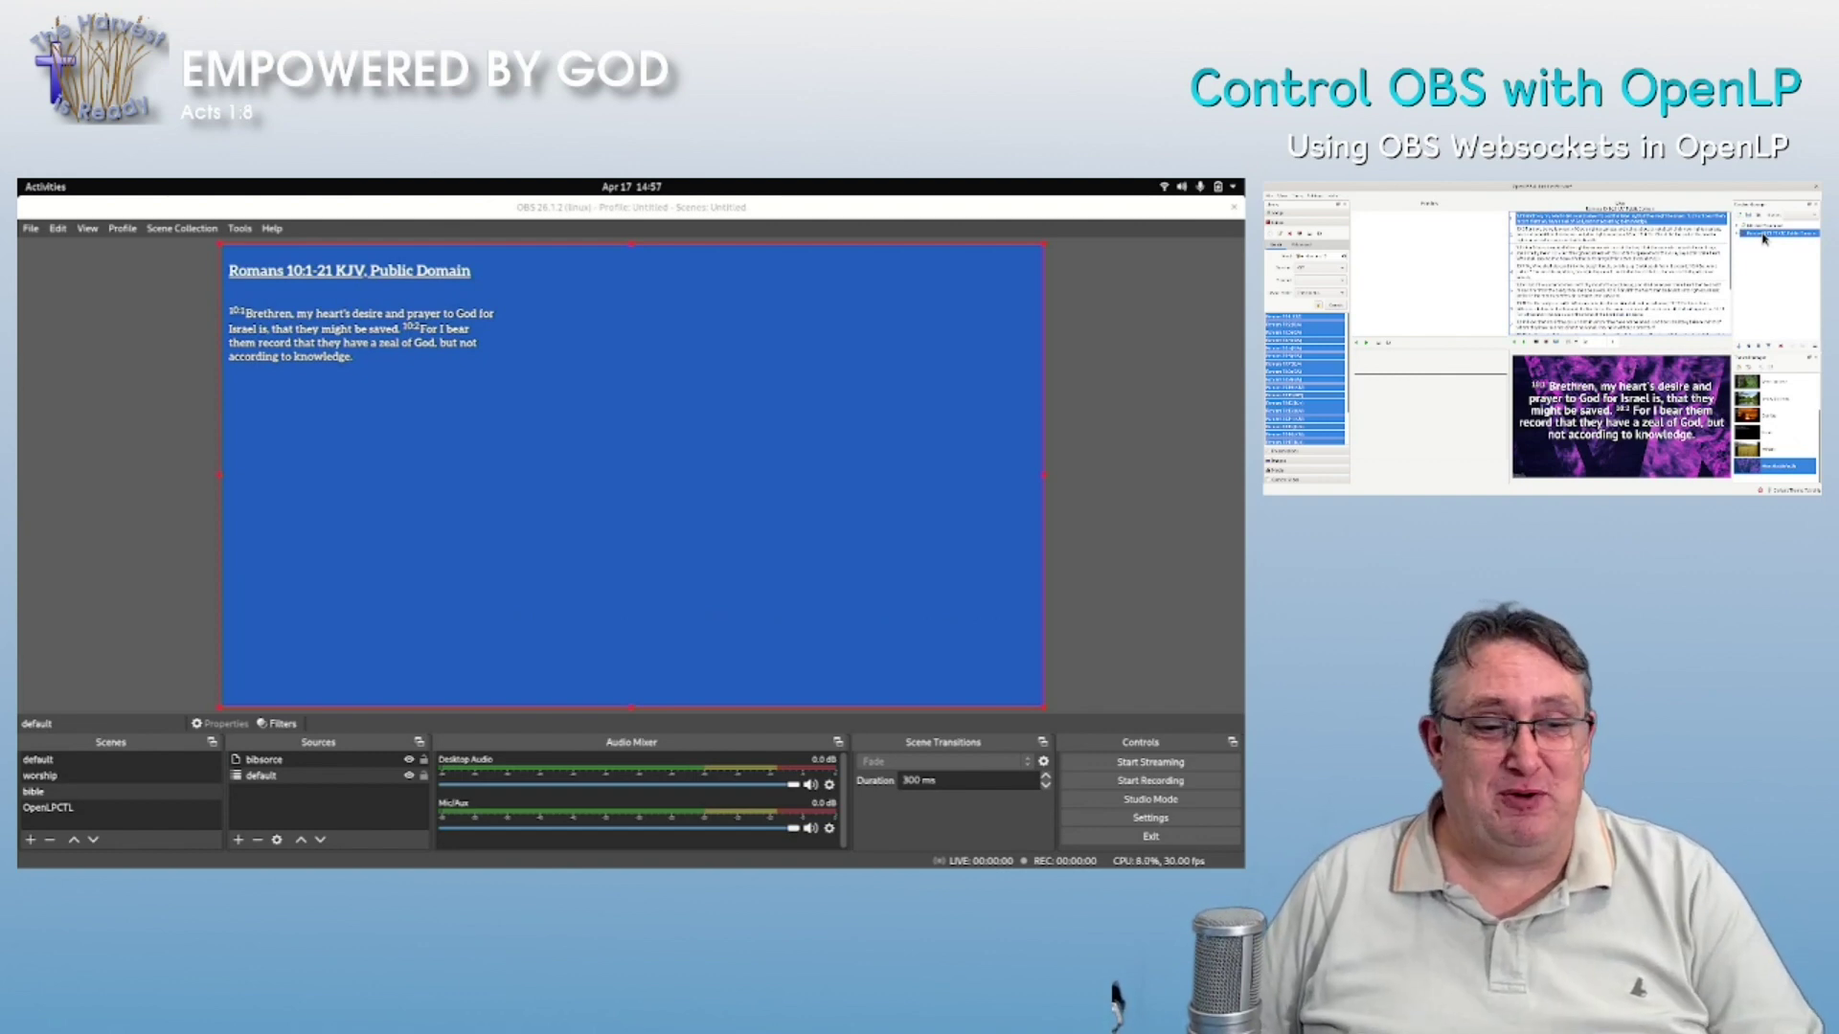
click(1558, 347)
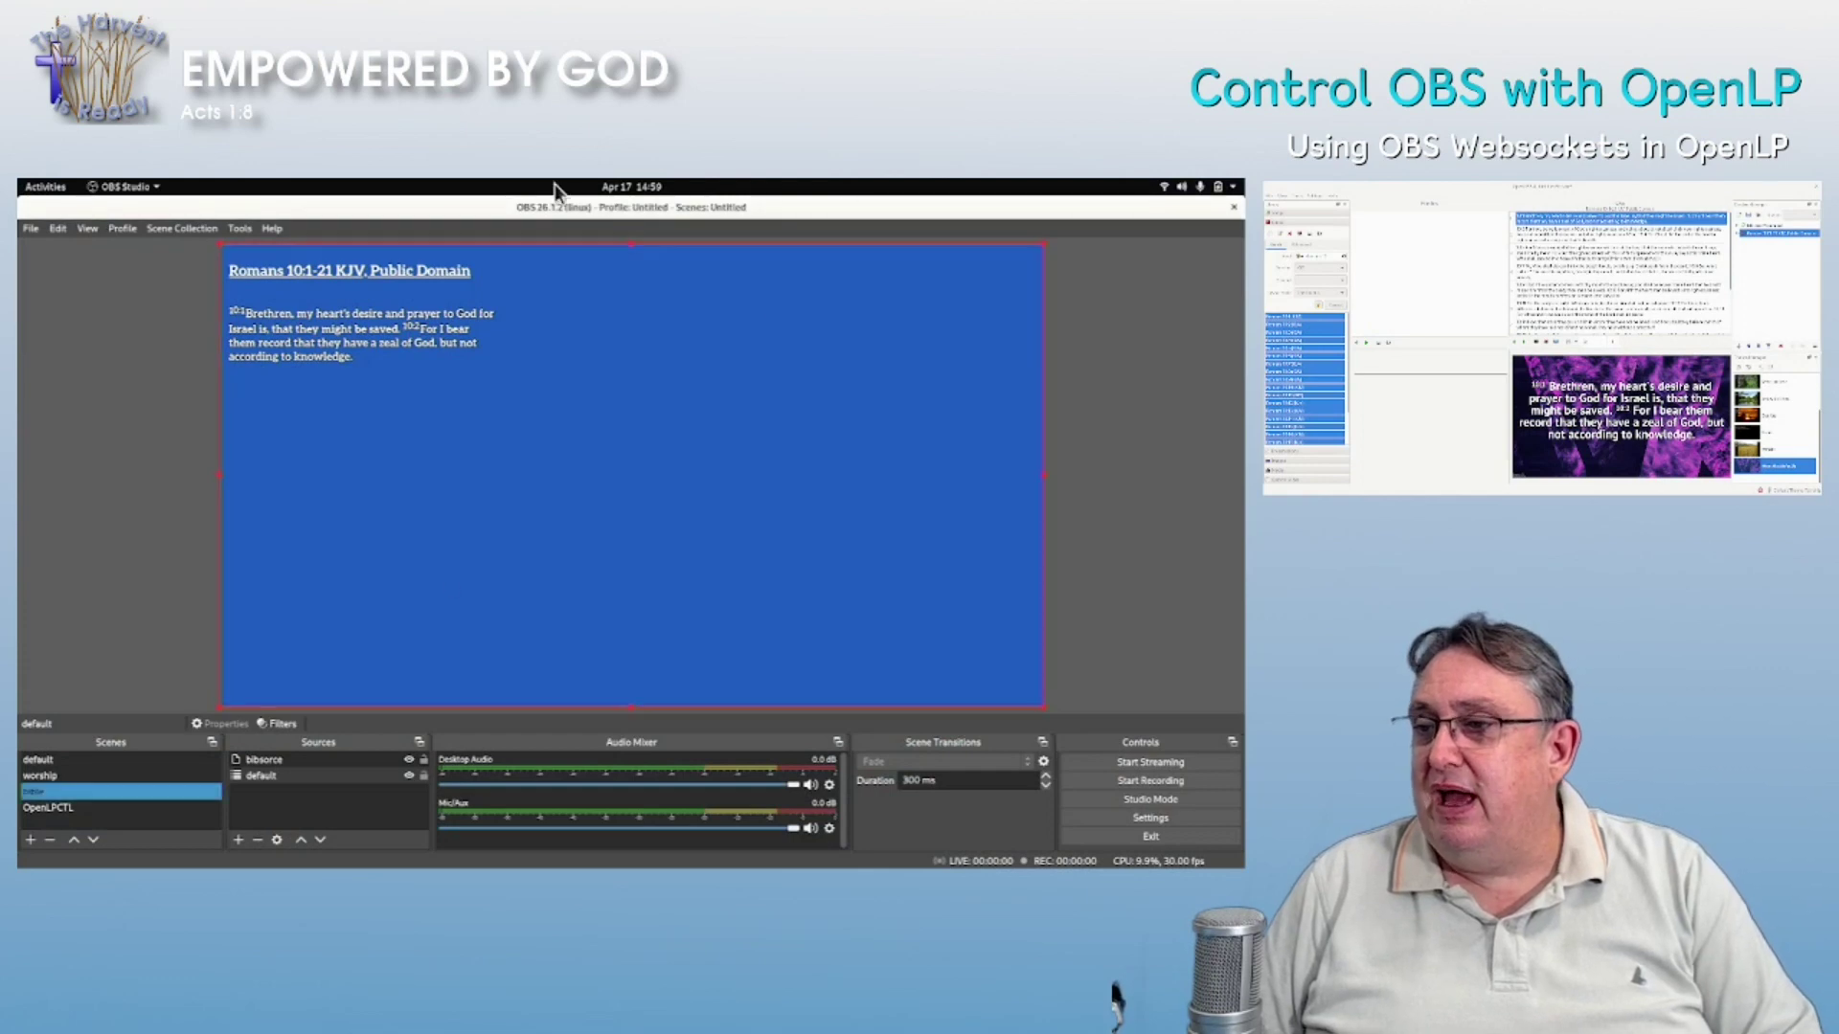
- Disable system tray alerts in the OBS WebSockets server settings and accept the change
click(240, 228)
click(284, 382)
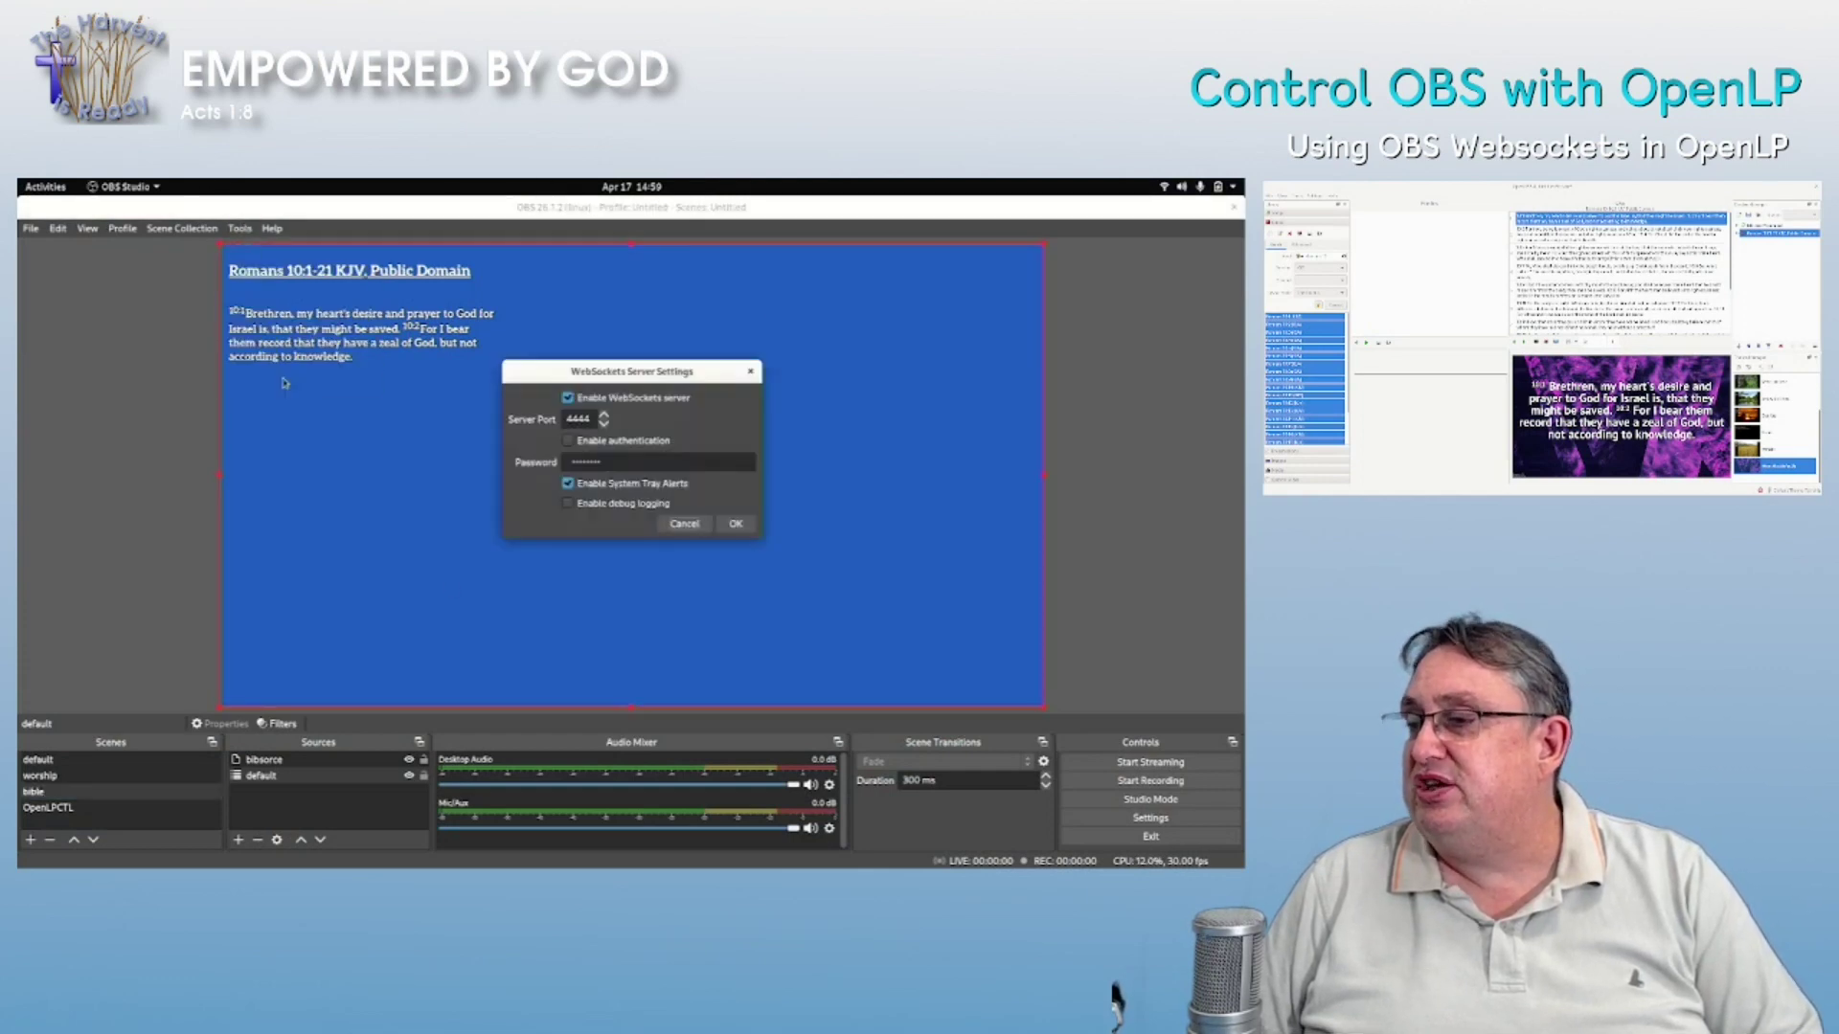
click(568, 484)
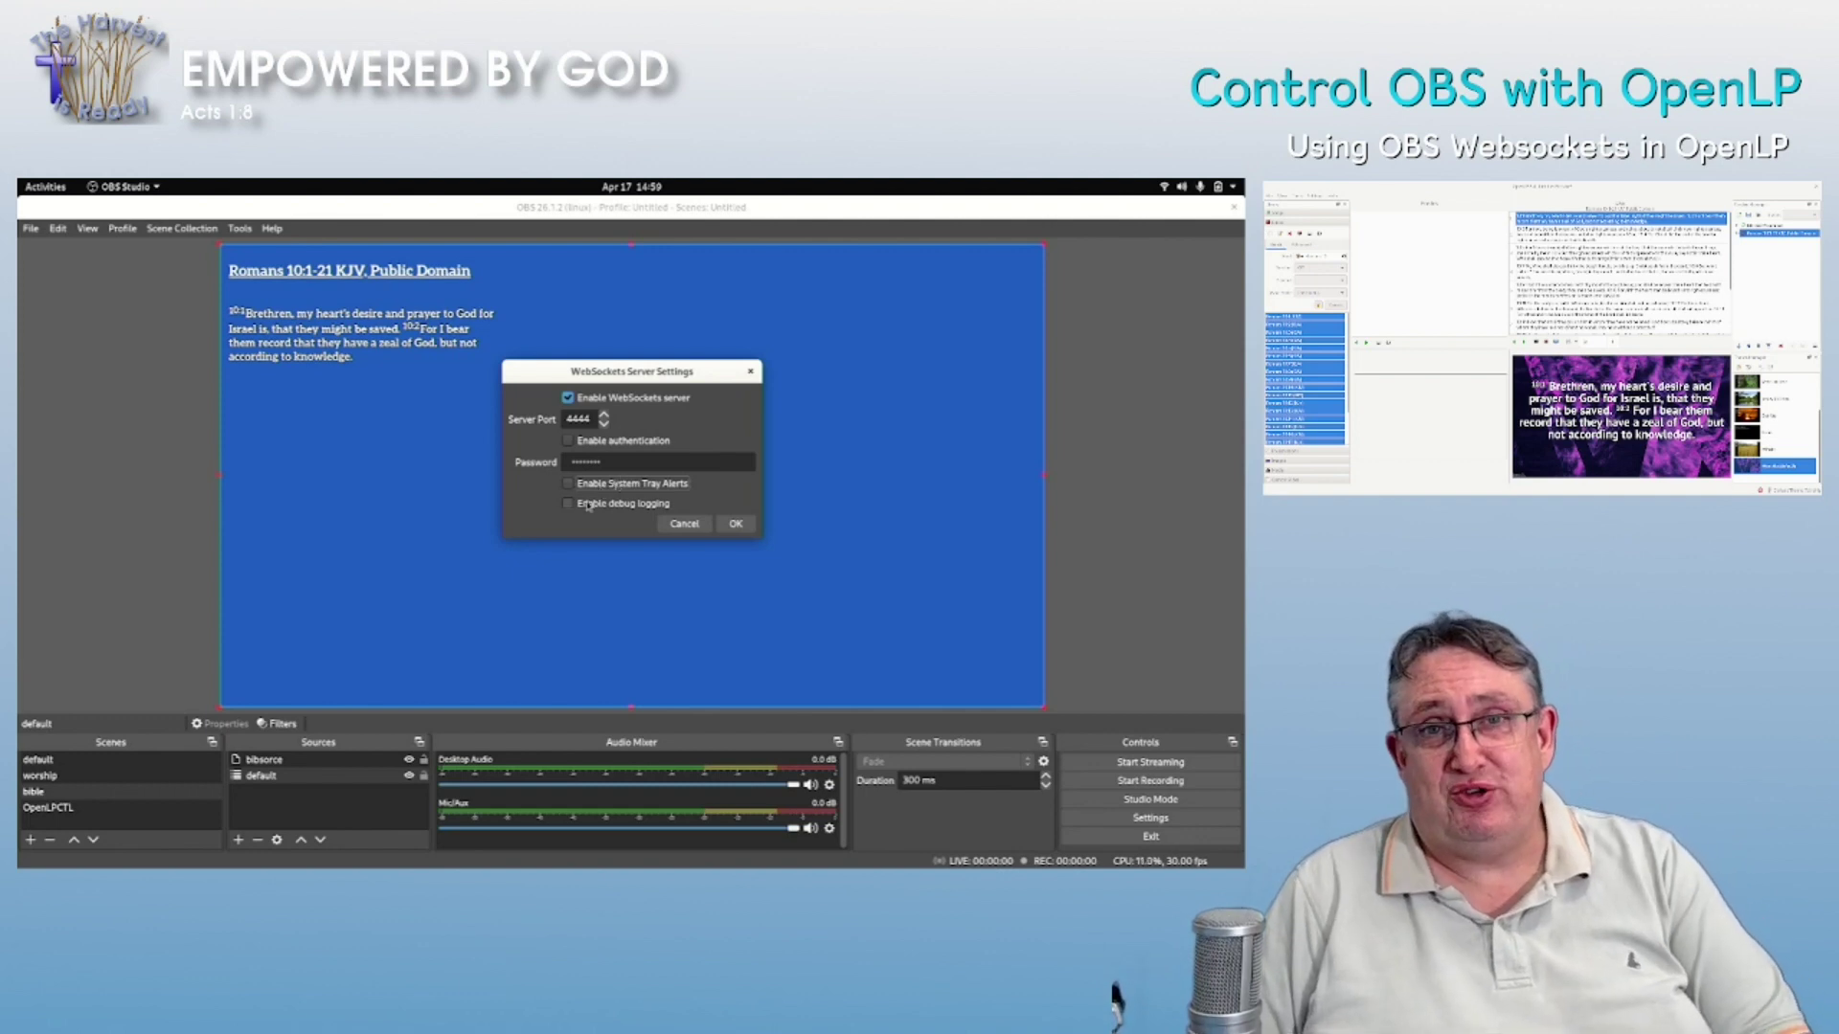
click(731, 525)
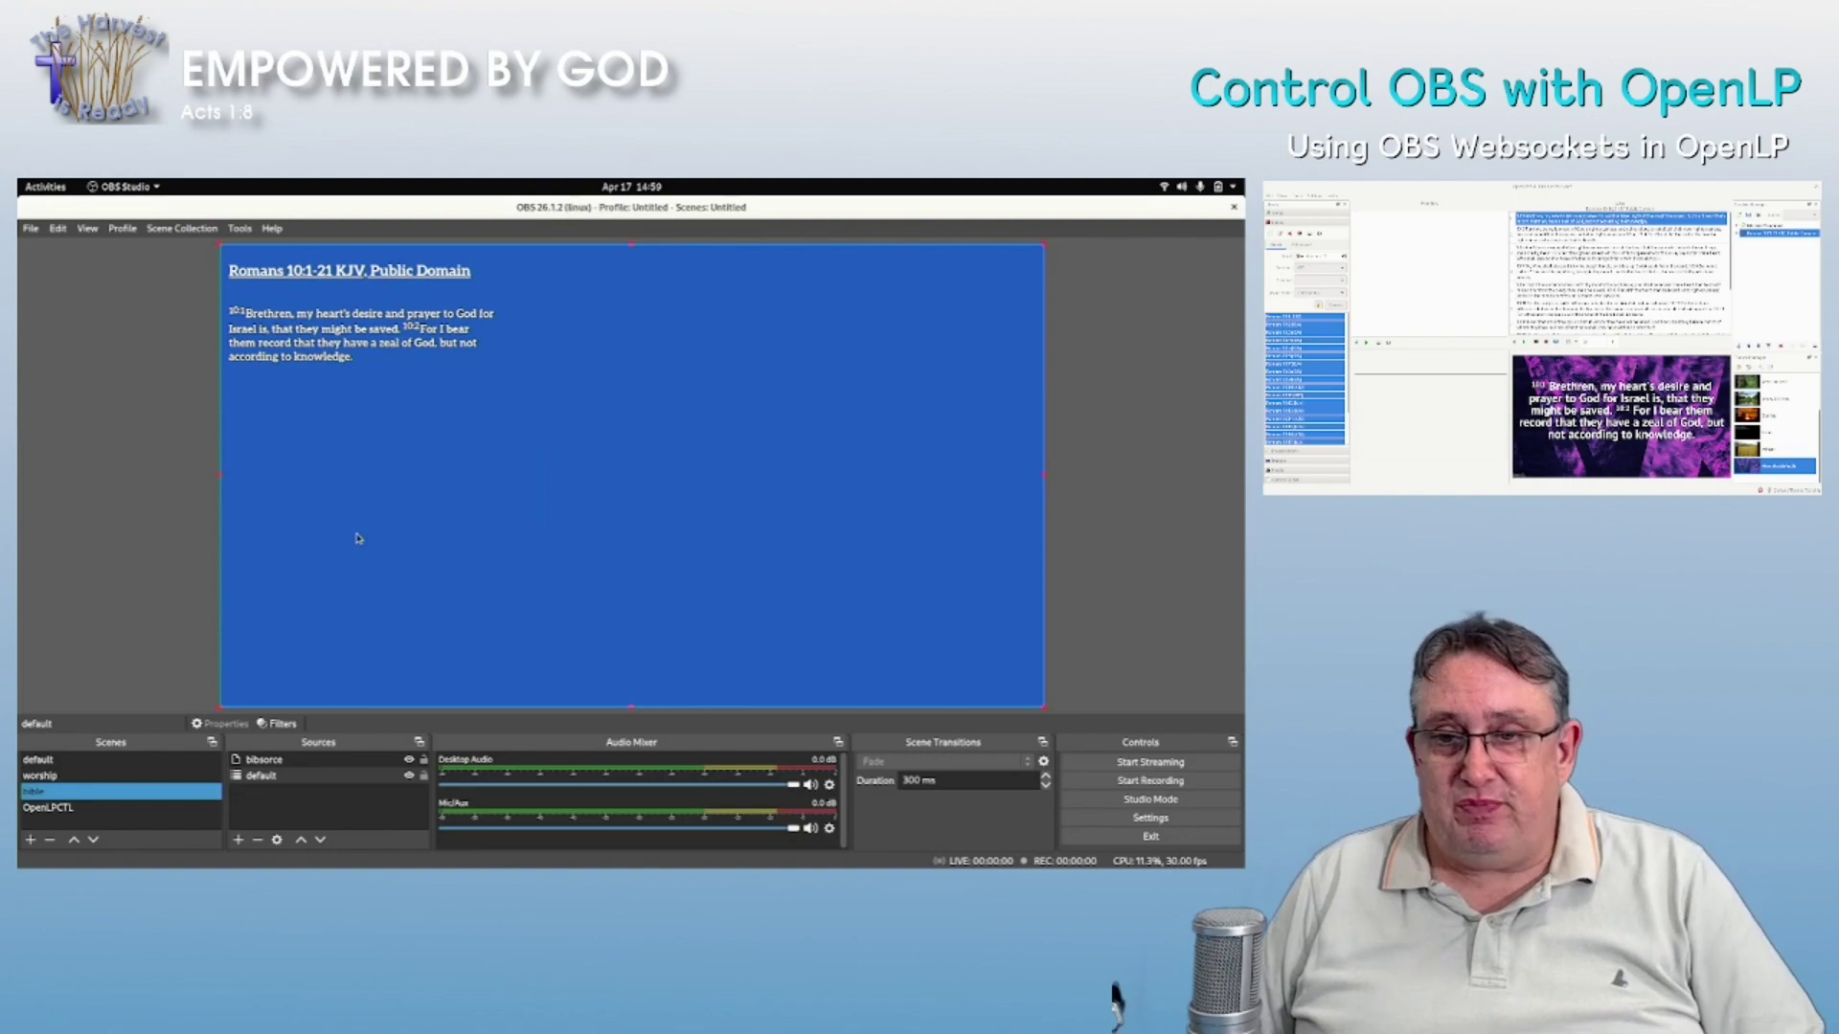